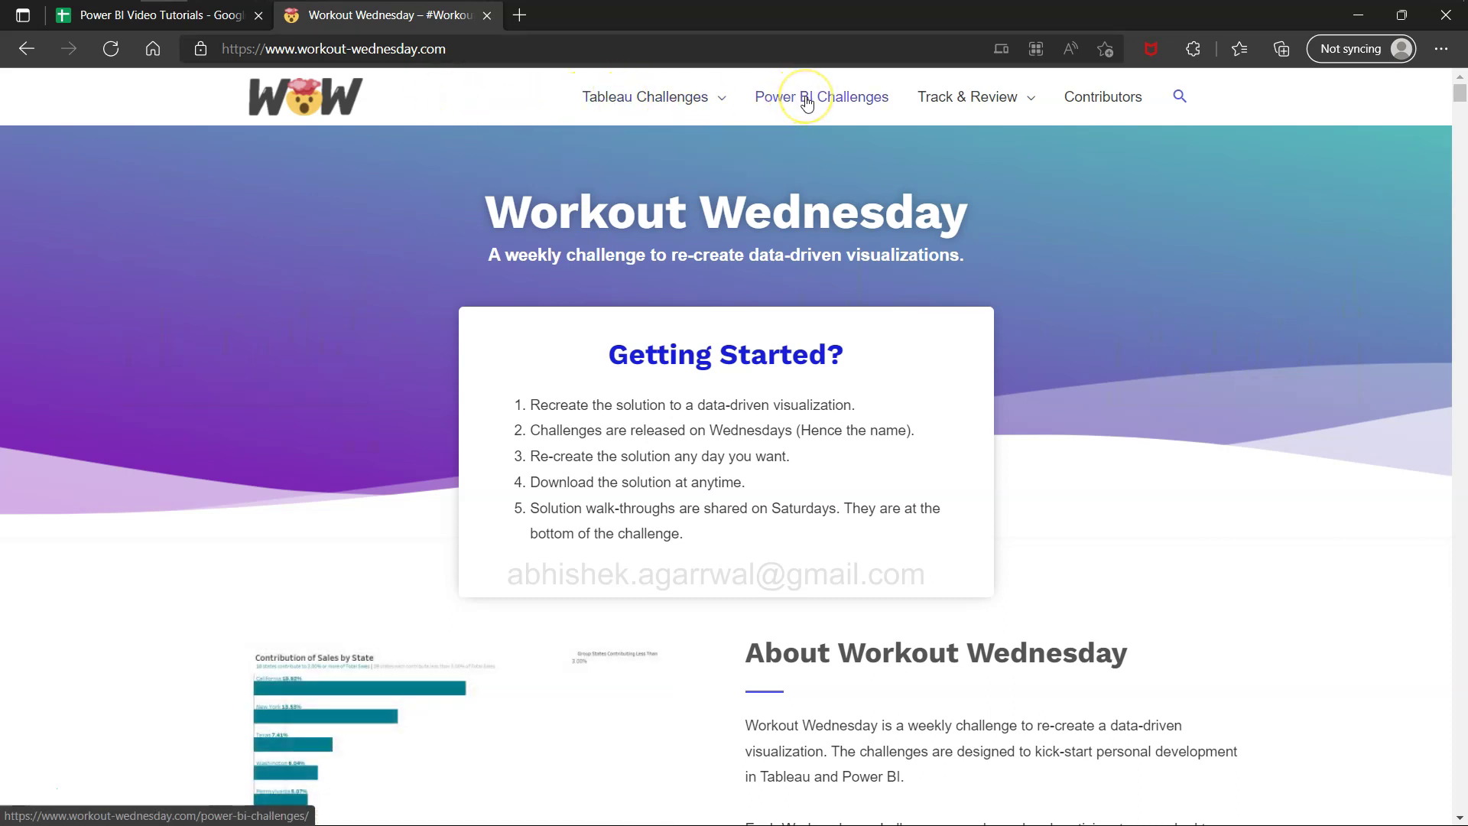
Step: Open the Power BI Challenges page of the Workout Wednesday site
mouse_move(612, 97)
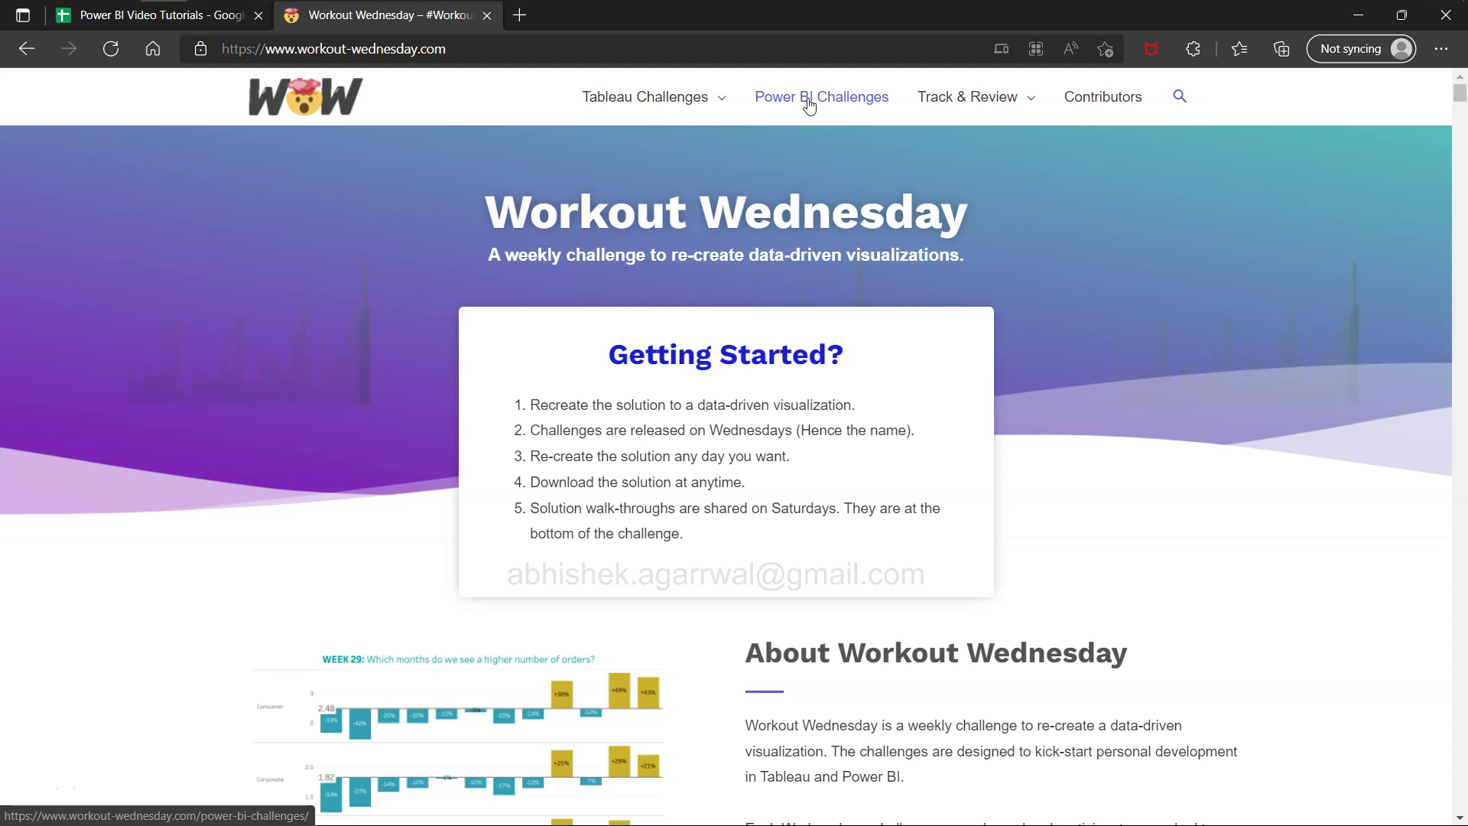
click(692, 99)
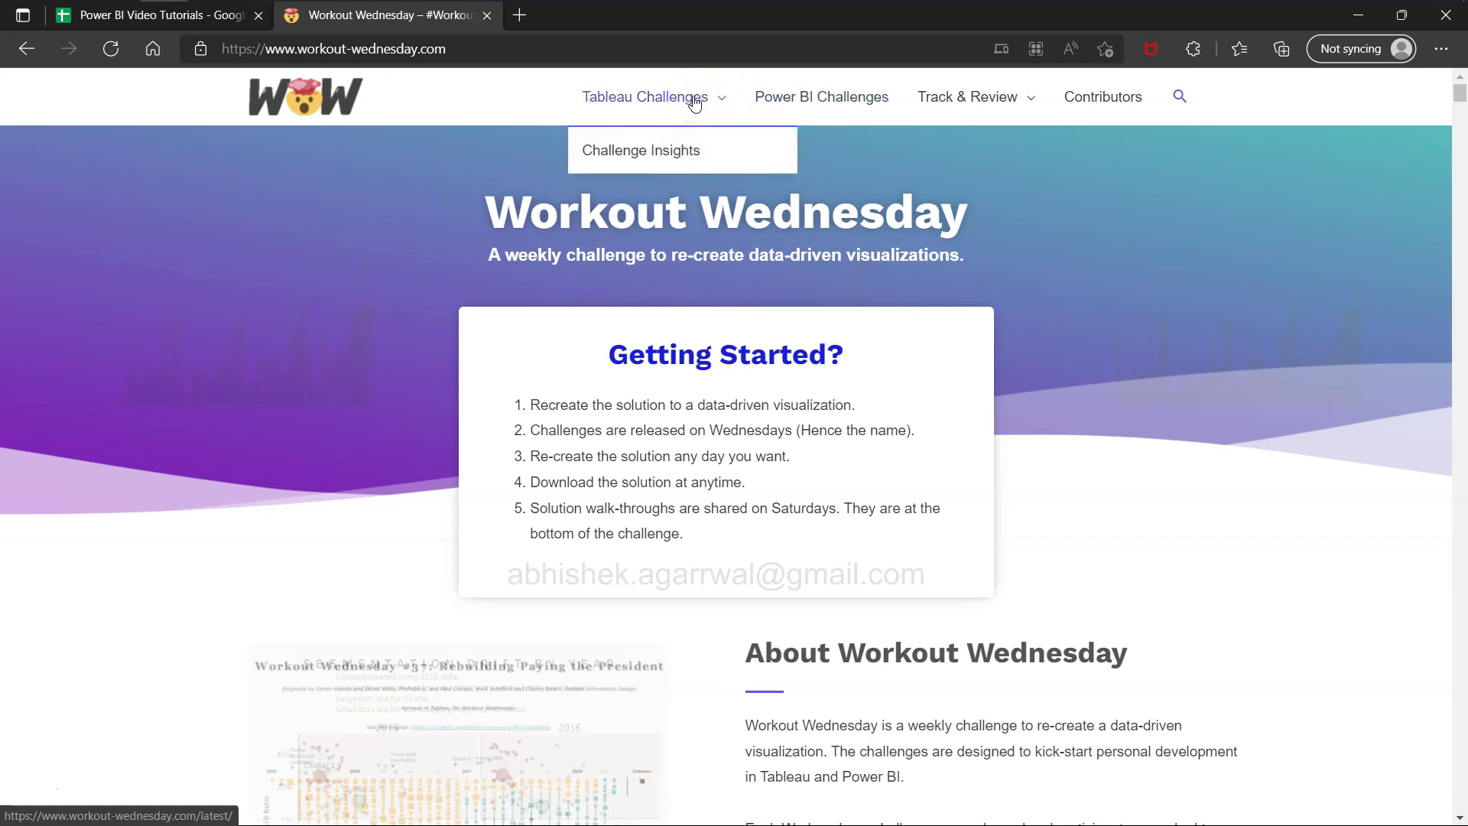
click(788, 98)
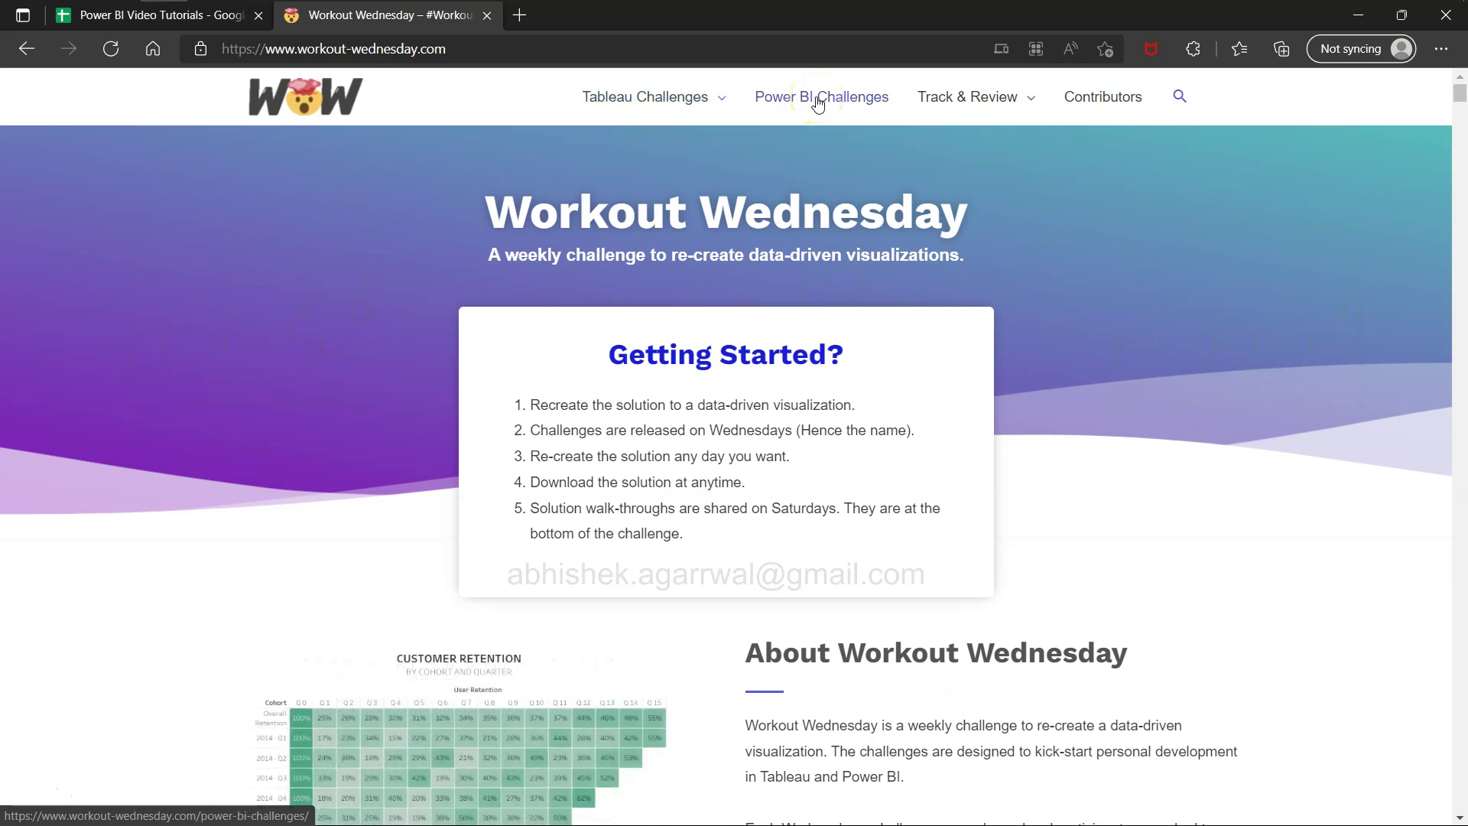
click(818, 103)
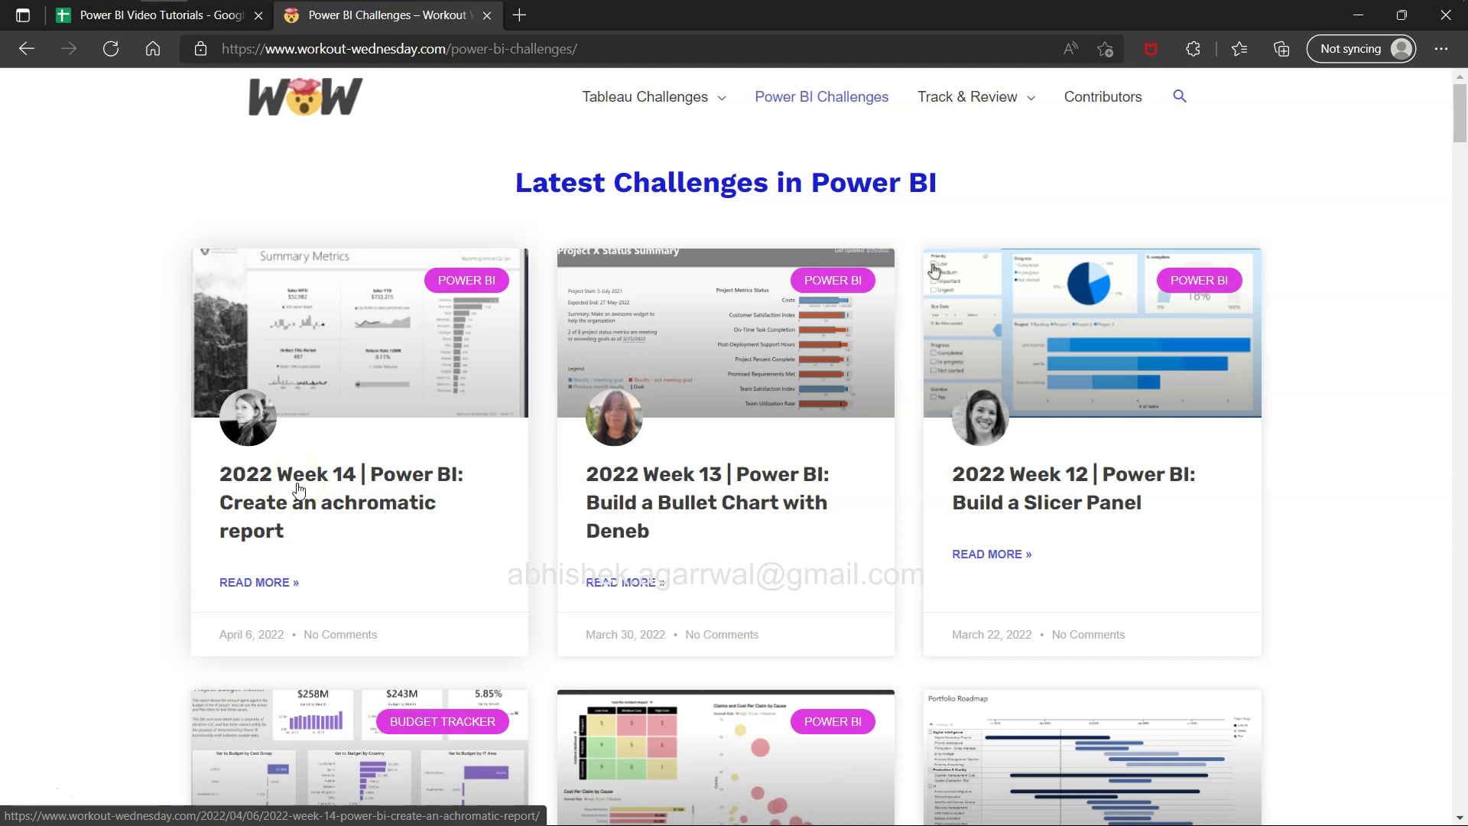
Step: Browse the Power BI challenge list from the latest 2022 entries down to the earliest 2021 challenges
click(220, 647)
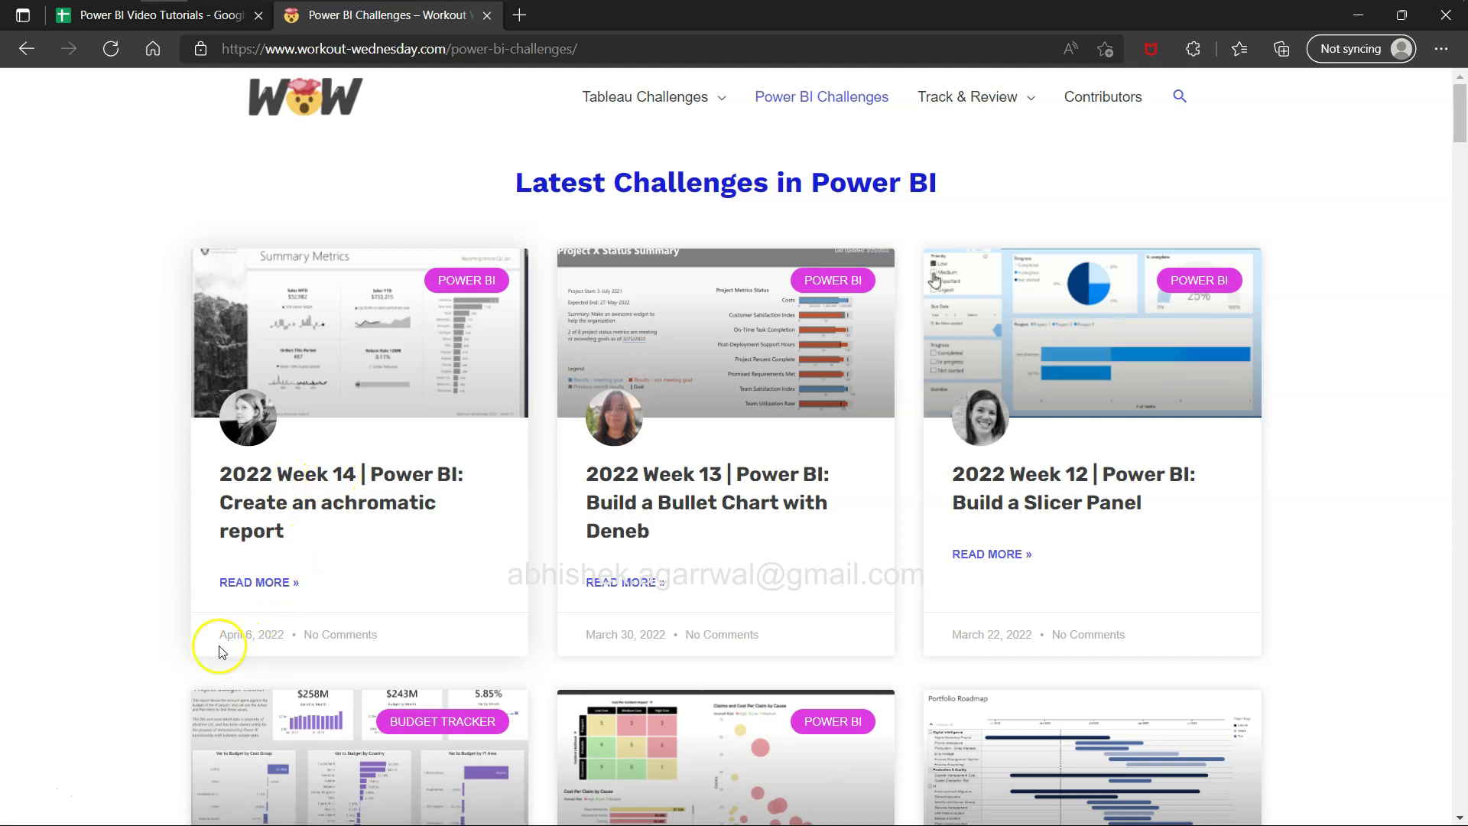
click(132, 654)
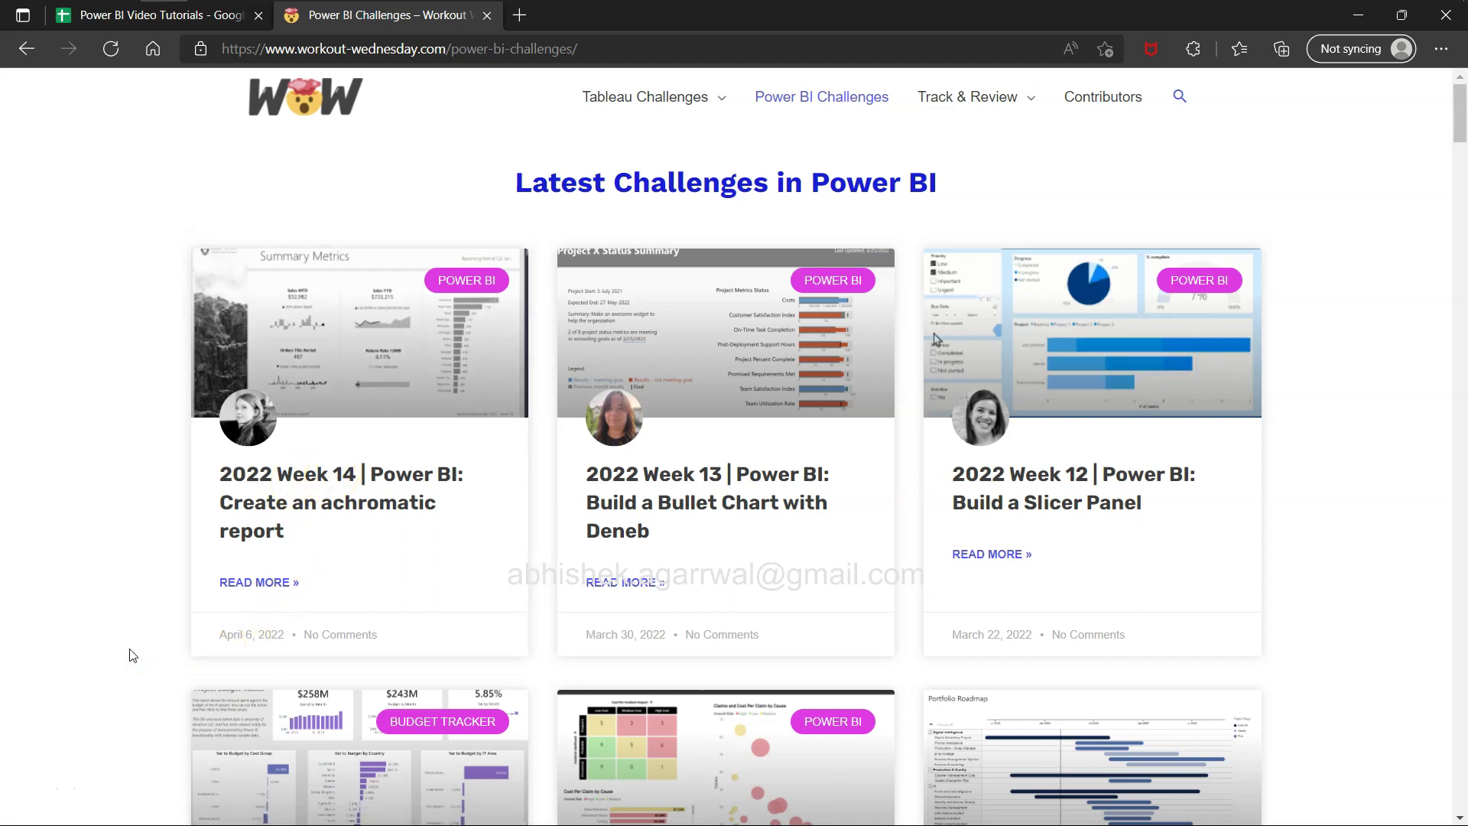
click(31, 547)
scroll(34, 549, down, 5)
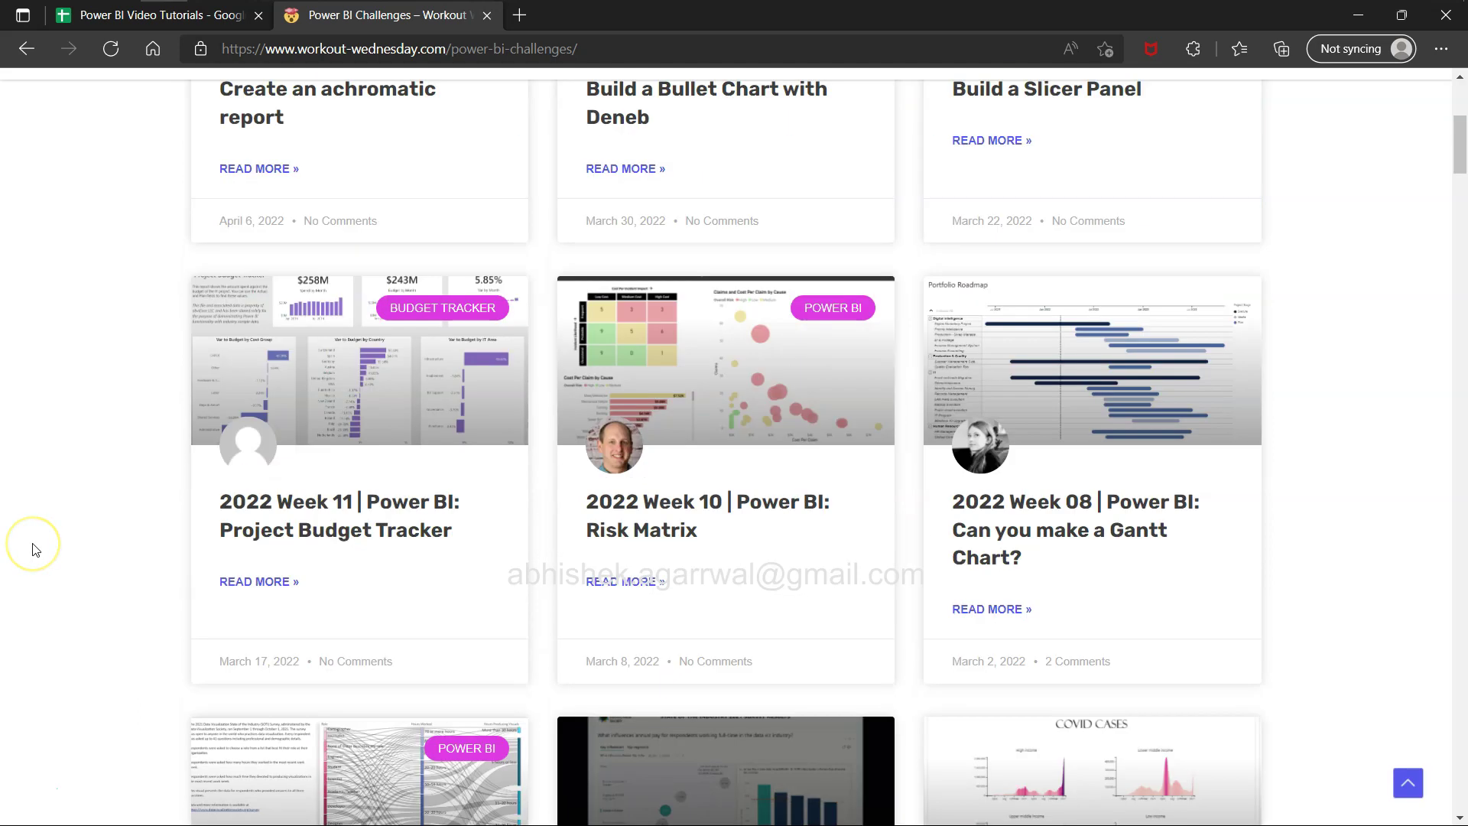
scroll(32, 547, down, 6)
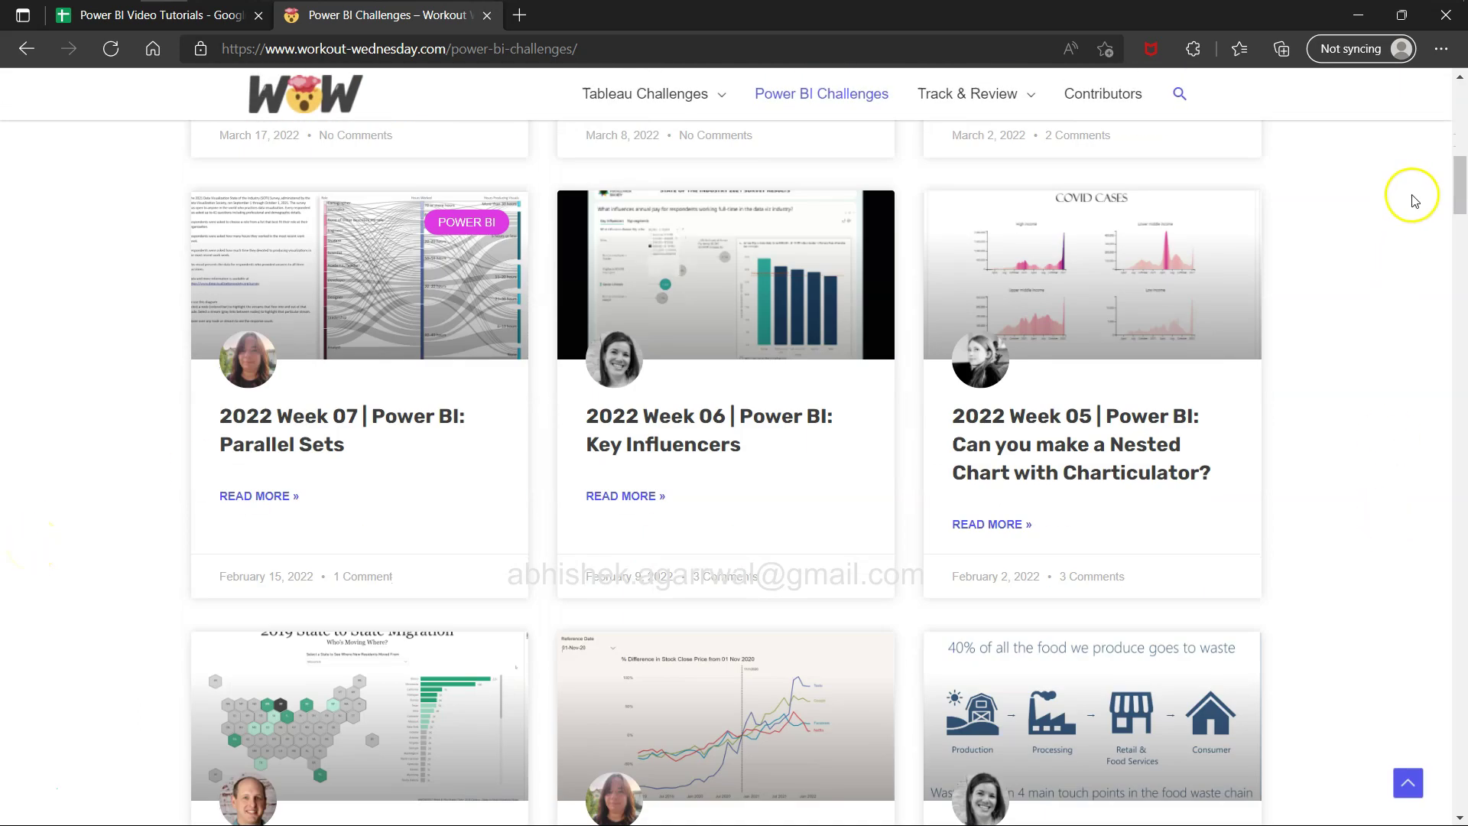
drag(1459, 187, 1461, 799)
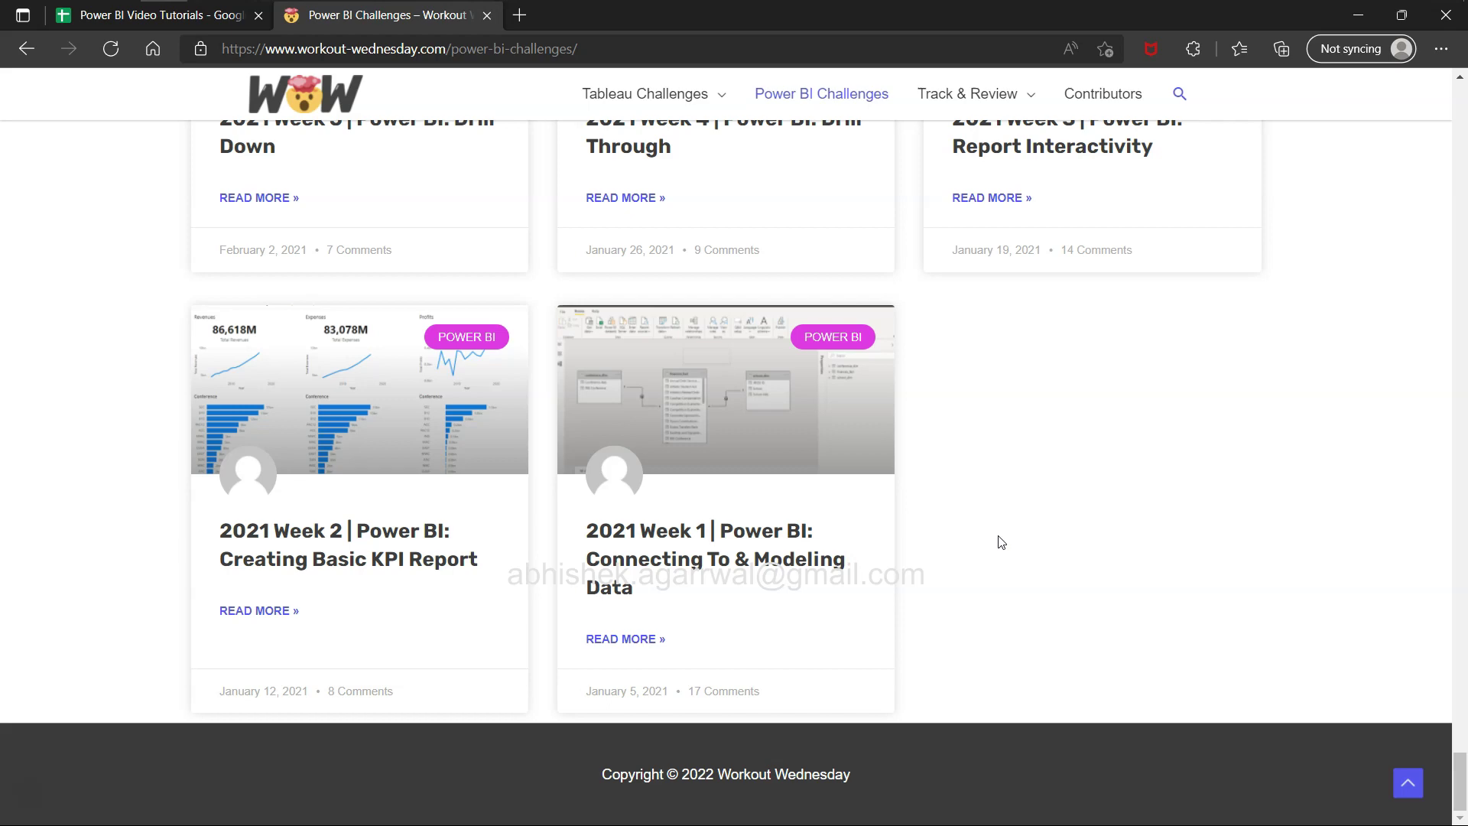
scroll(1002, 541, up, 20)
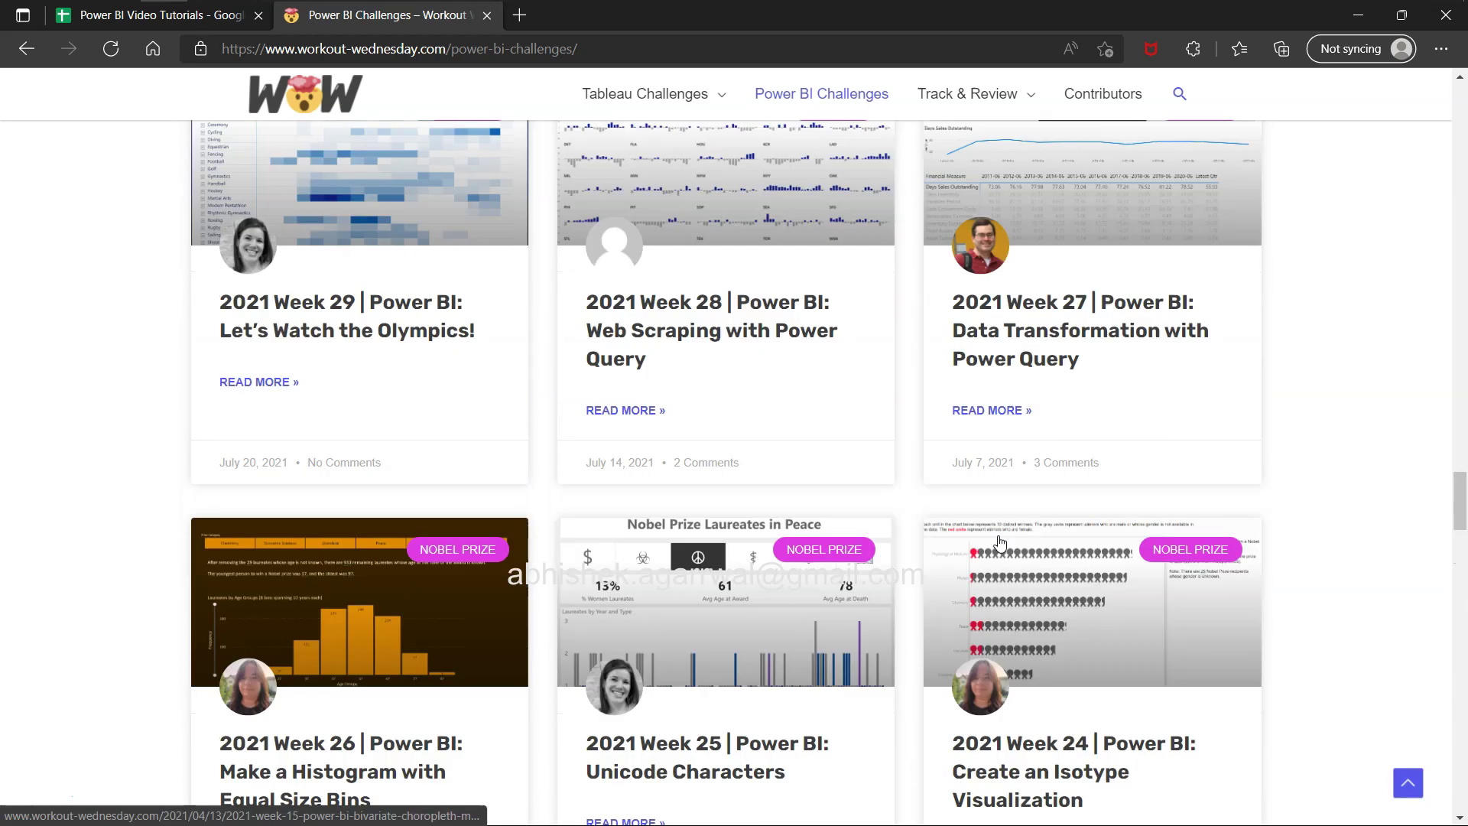
scroll(1002, 541, up, 5)
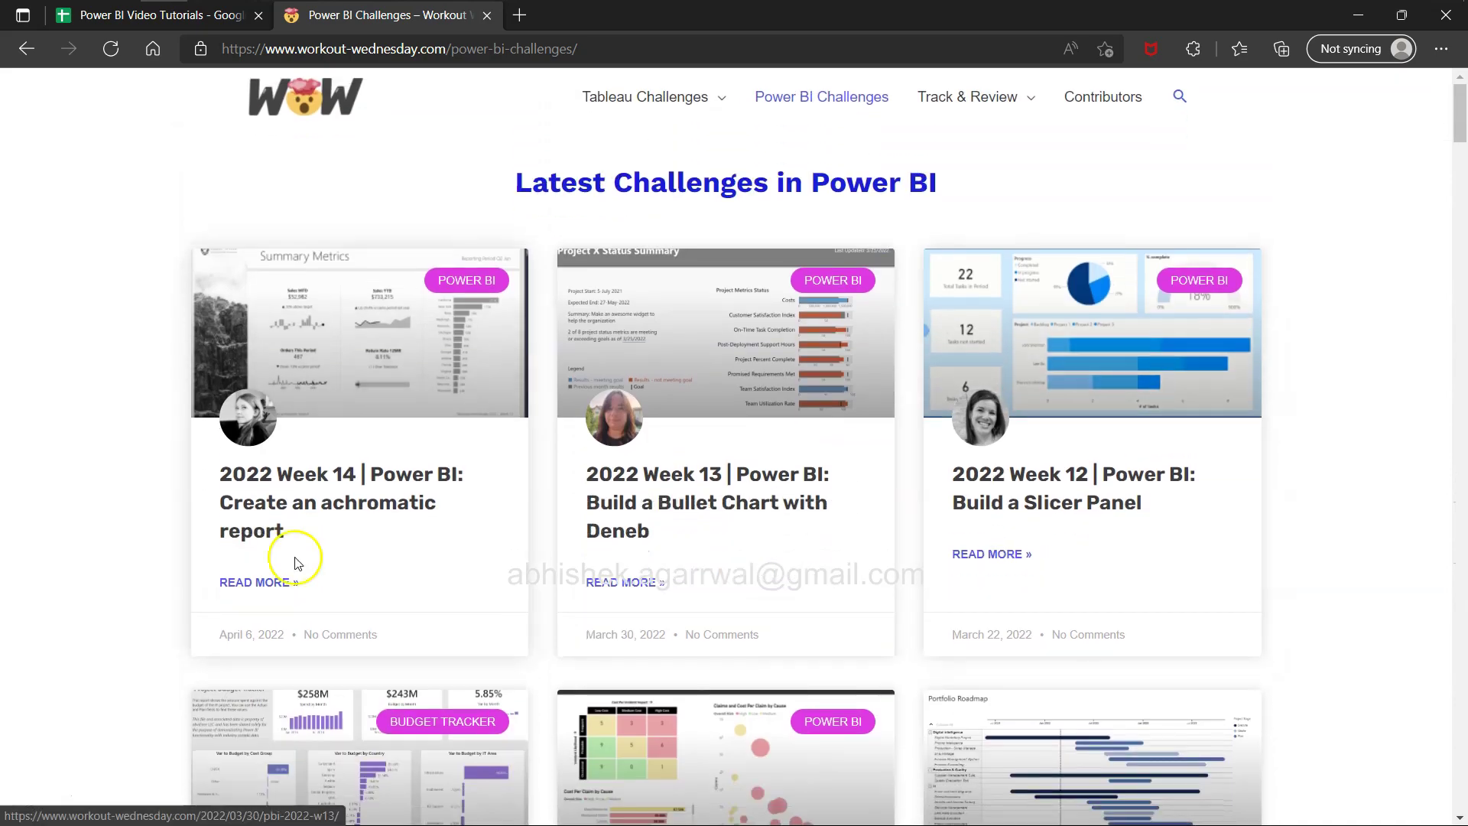
scroll(119, 478, down, 20)
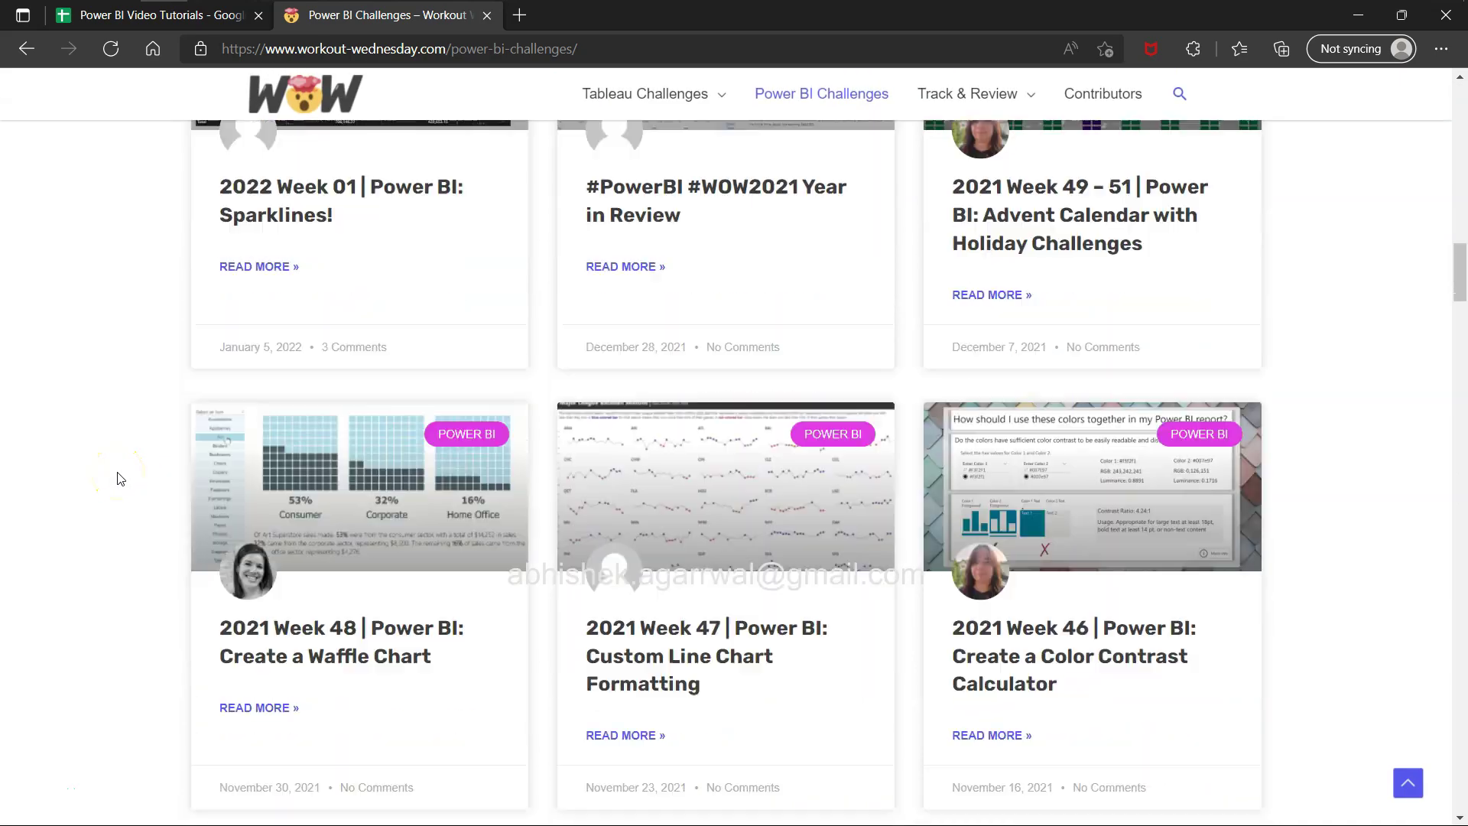
scroll(118, 478, down, 20)
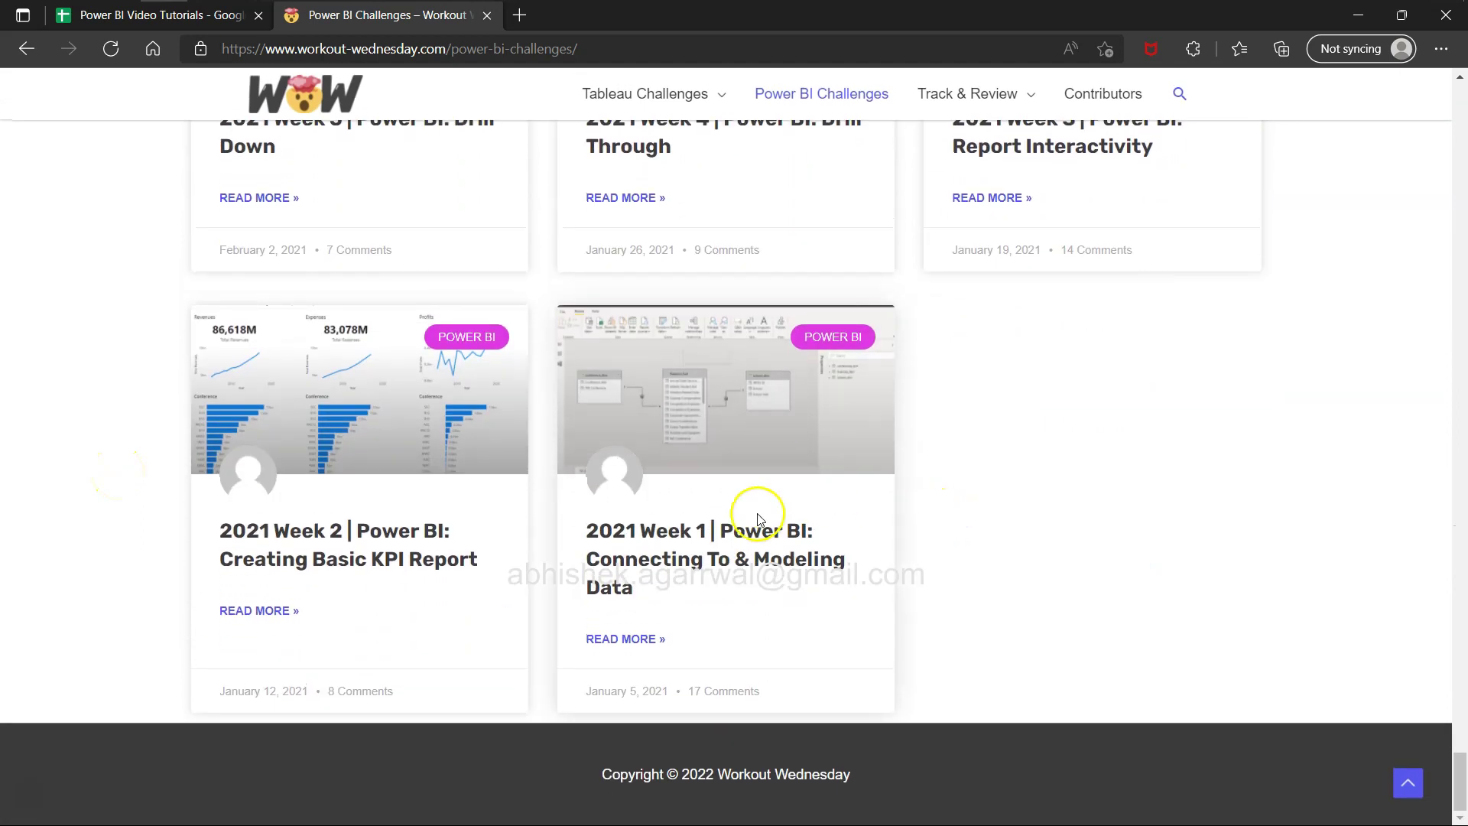
Step: Open the 2021 Week 1 challenge "Connecting To & Modeling Data" in a new browser tab and switch to it
right_click(754, 538)
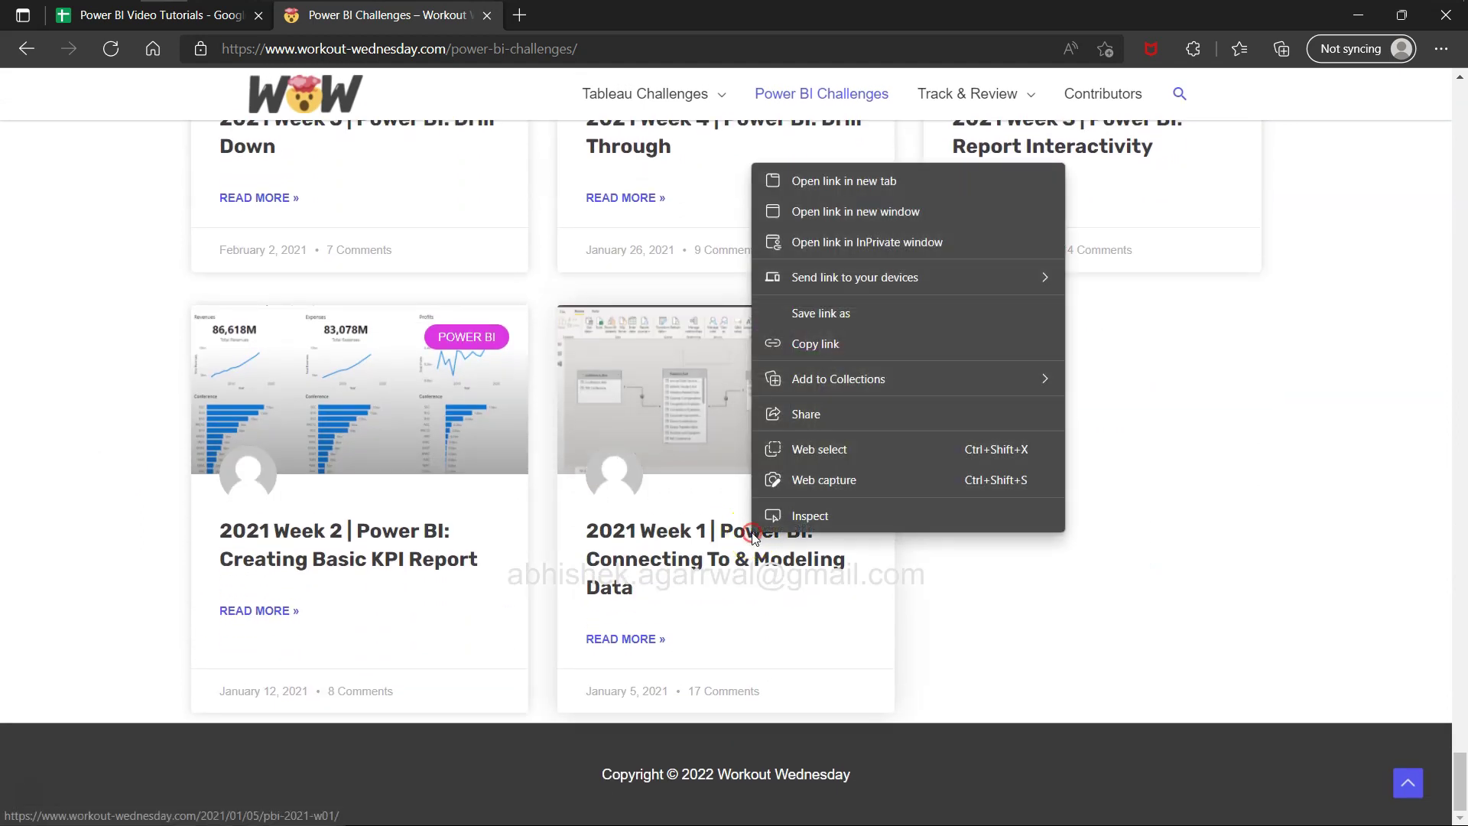
click(892, 185)
click(645, 15)
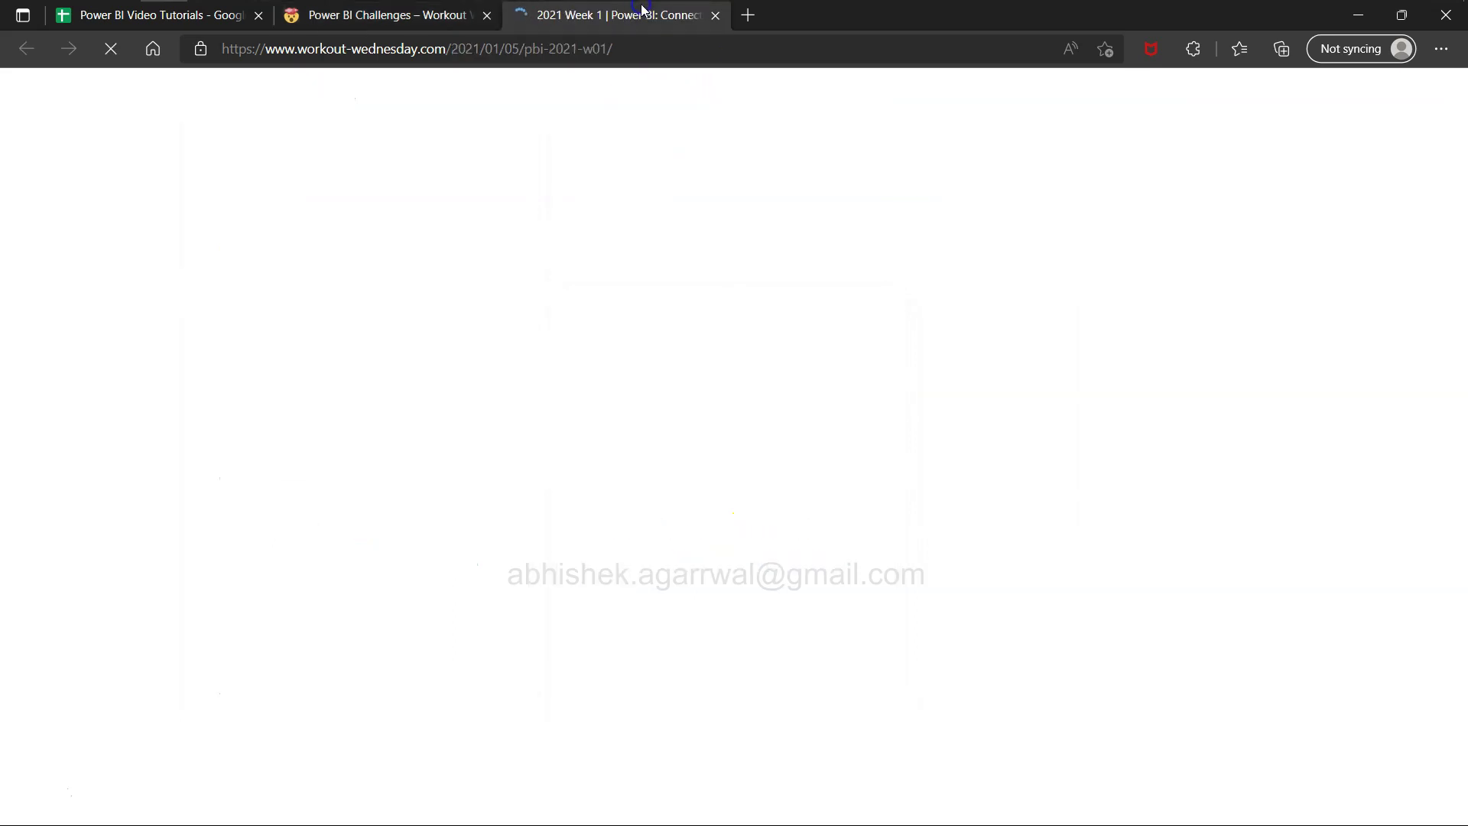
Step: Read the Introduction of the 2021 Week 1 challenge, highlighting the passages on how the weekly challenges work
scroll(153, 481, down, 1)
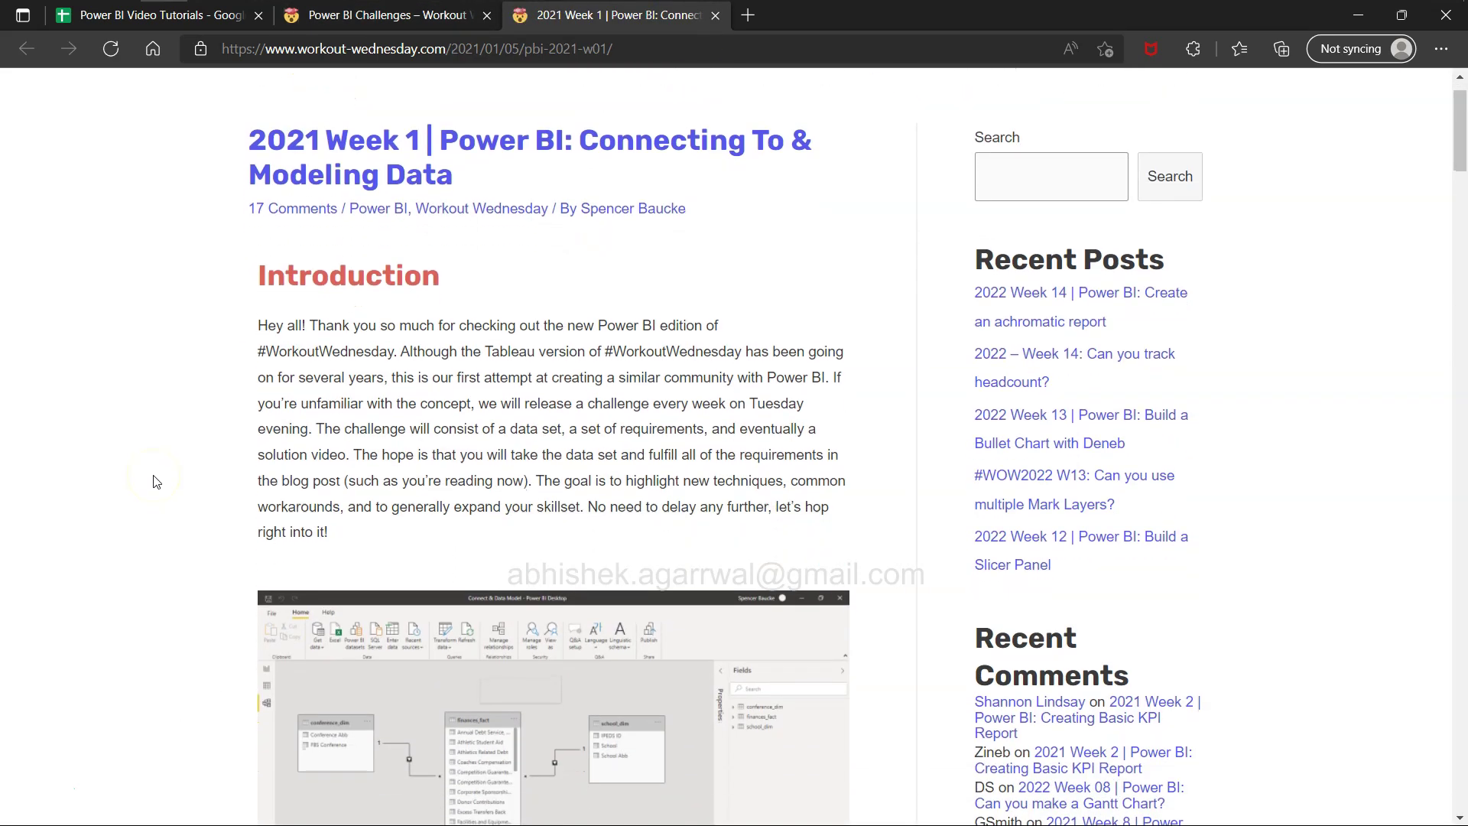
scroll(411, 460, down, 1)
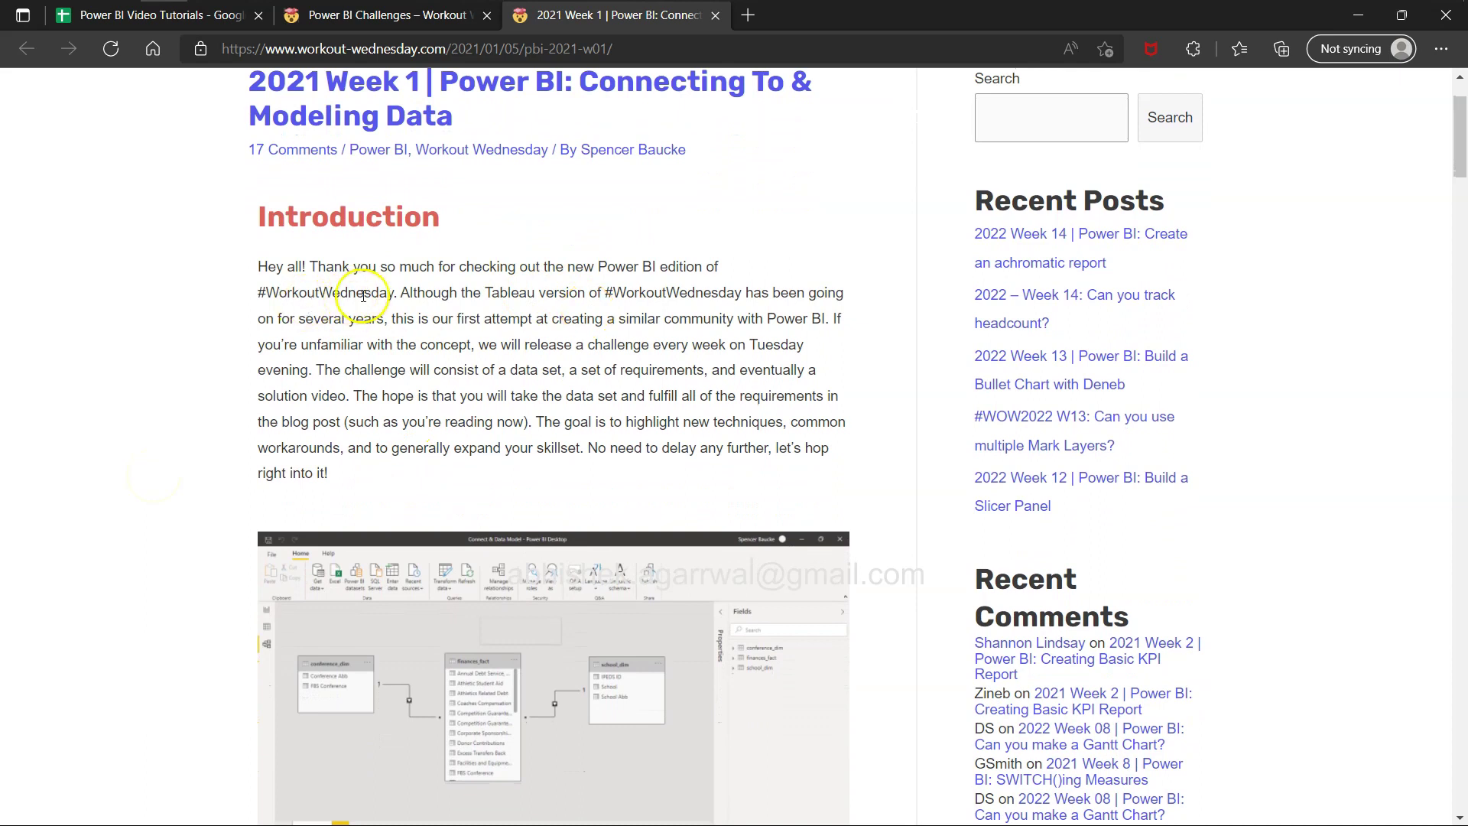
drag(474, 292, 626, 296)
click(627, 296)
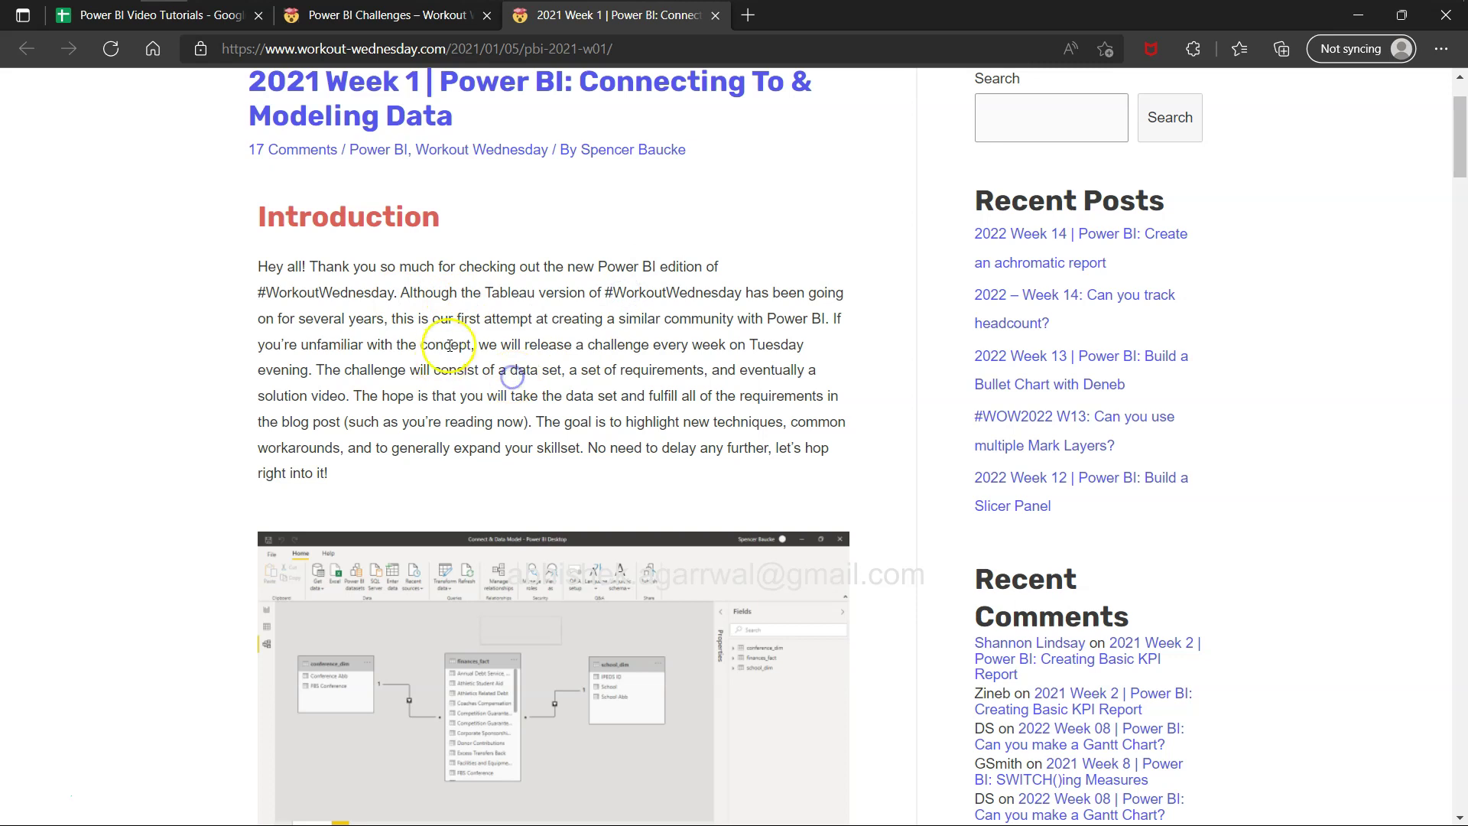
drag(476, 345, 812, 358)
click(630, 423)
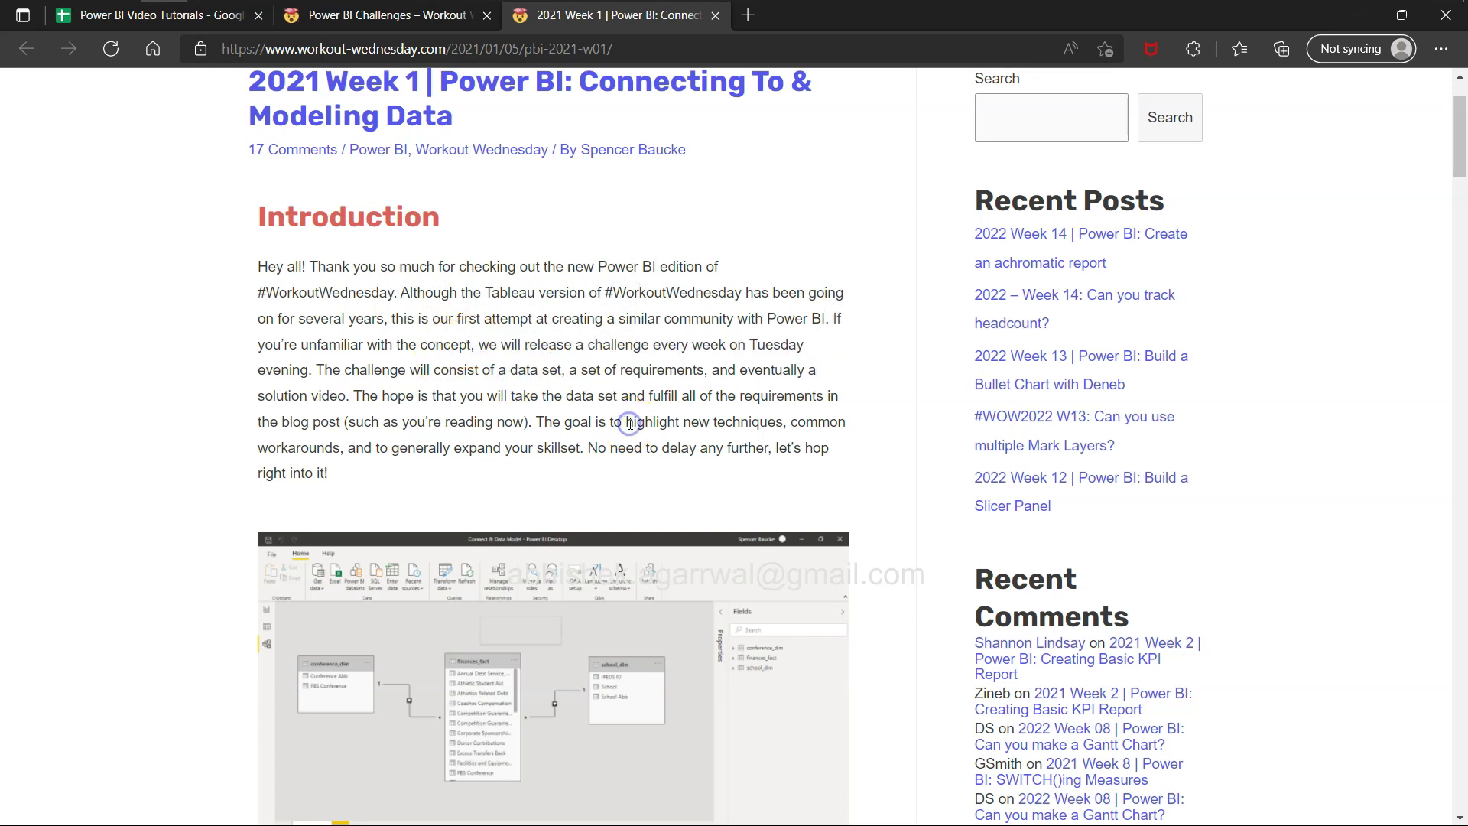
drag(382, 371, 697, 404)
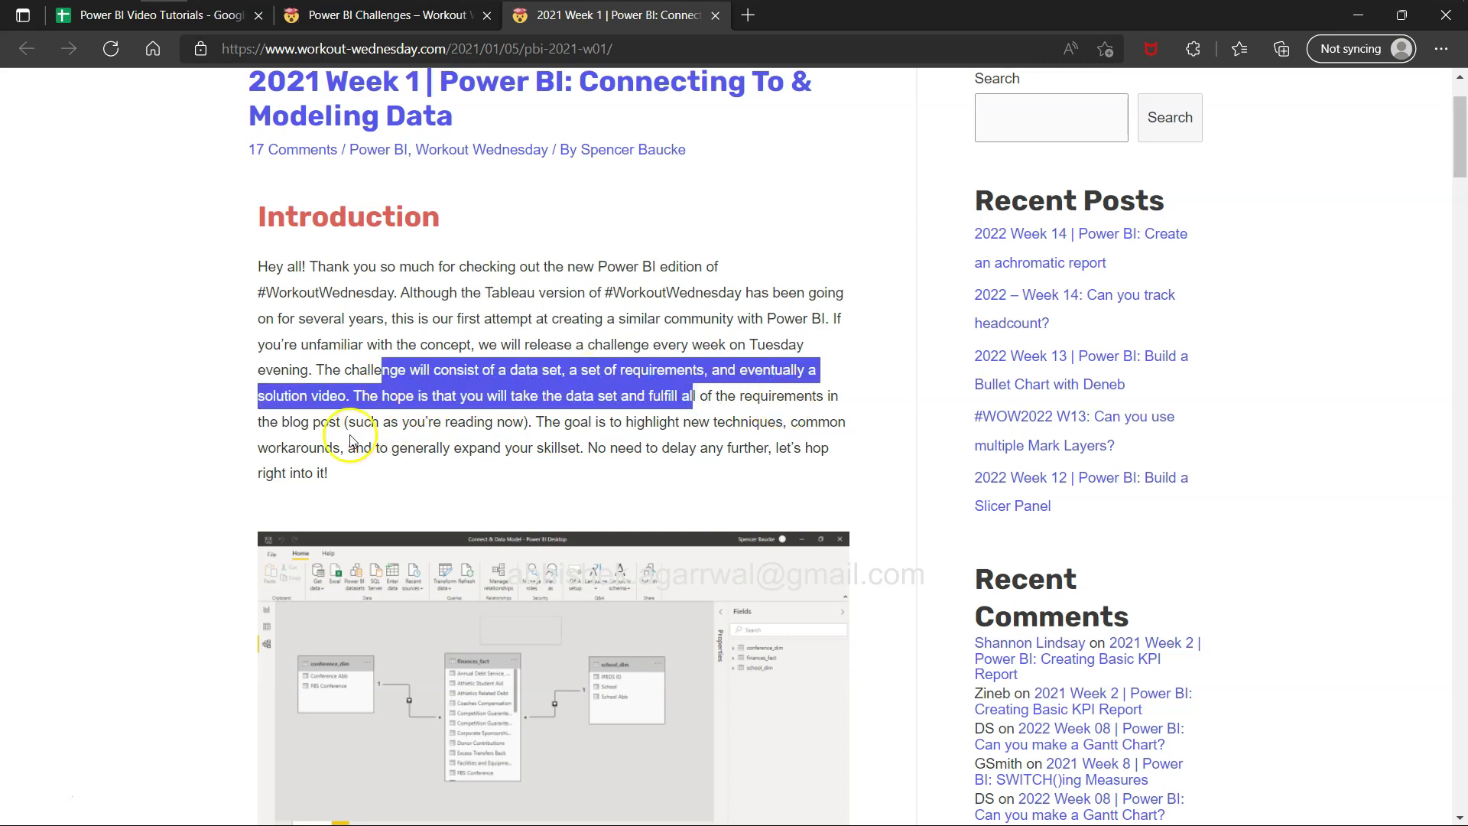
drag(293, 422, 505, 396)
scroll(501, 398, down, 1)
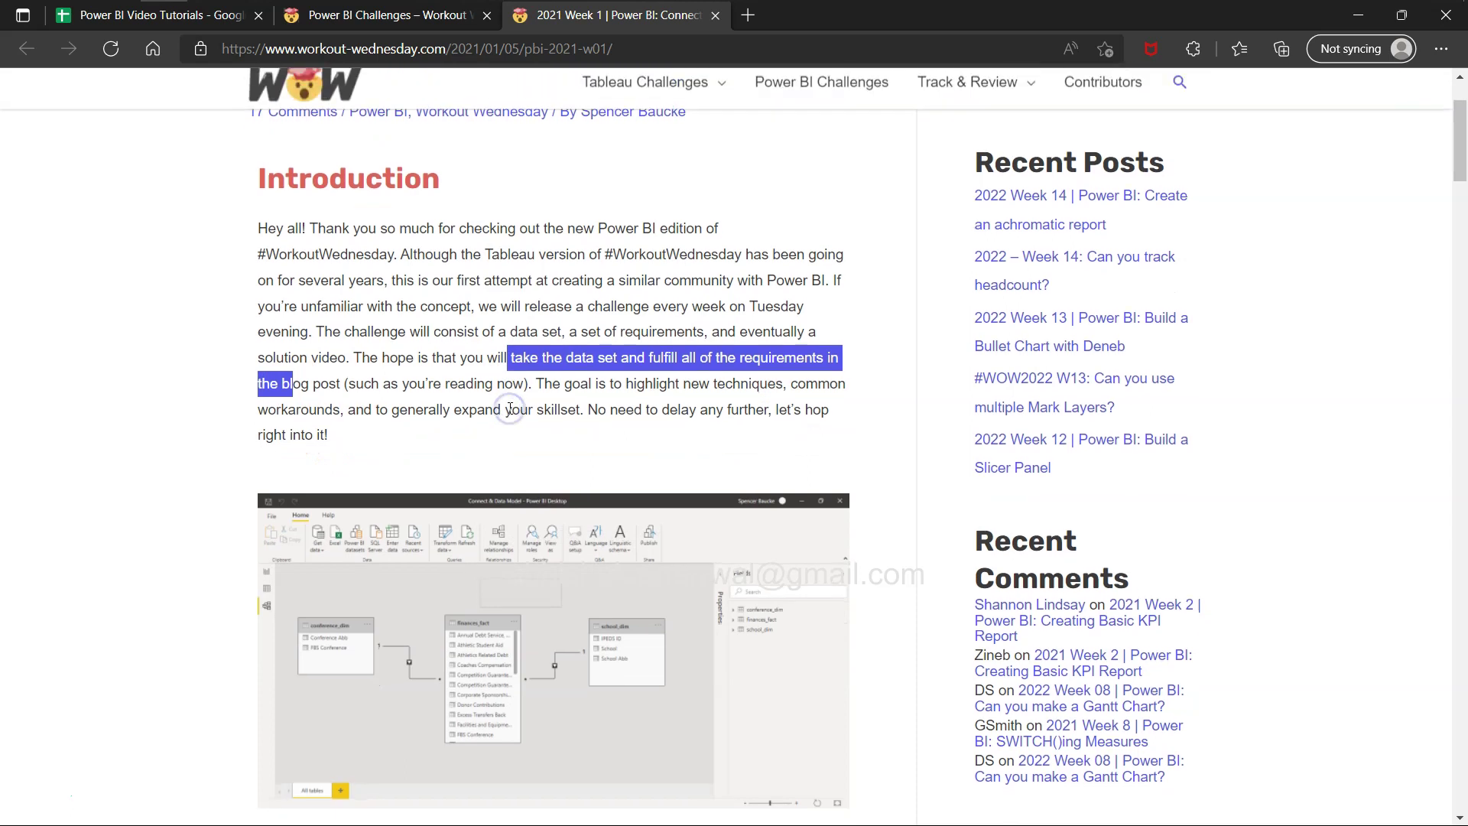
click(496, 414)
Step: Examine the sample data model image and the full Requirements list of the 2021 Week 1 challenge
scroll(497, 414, down, 3)
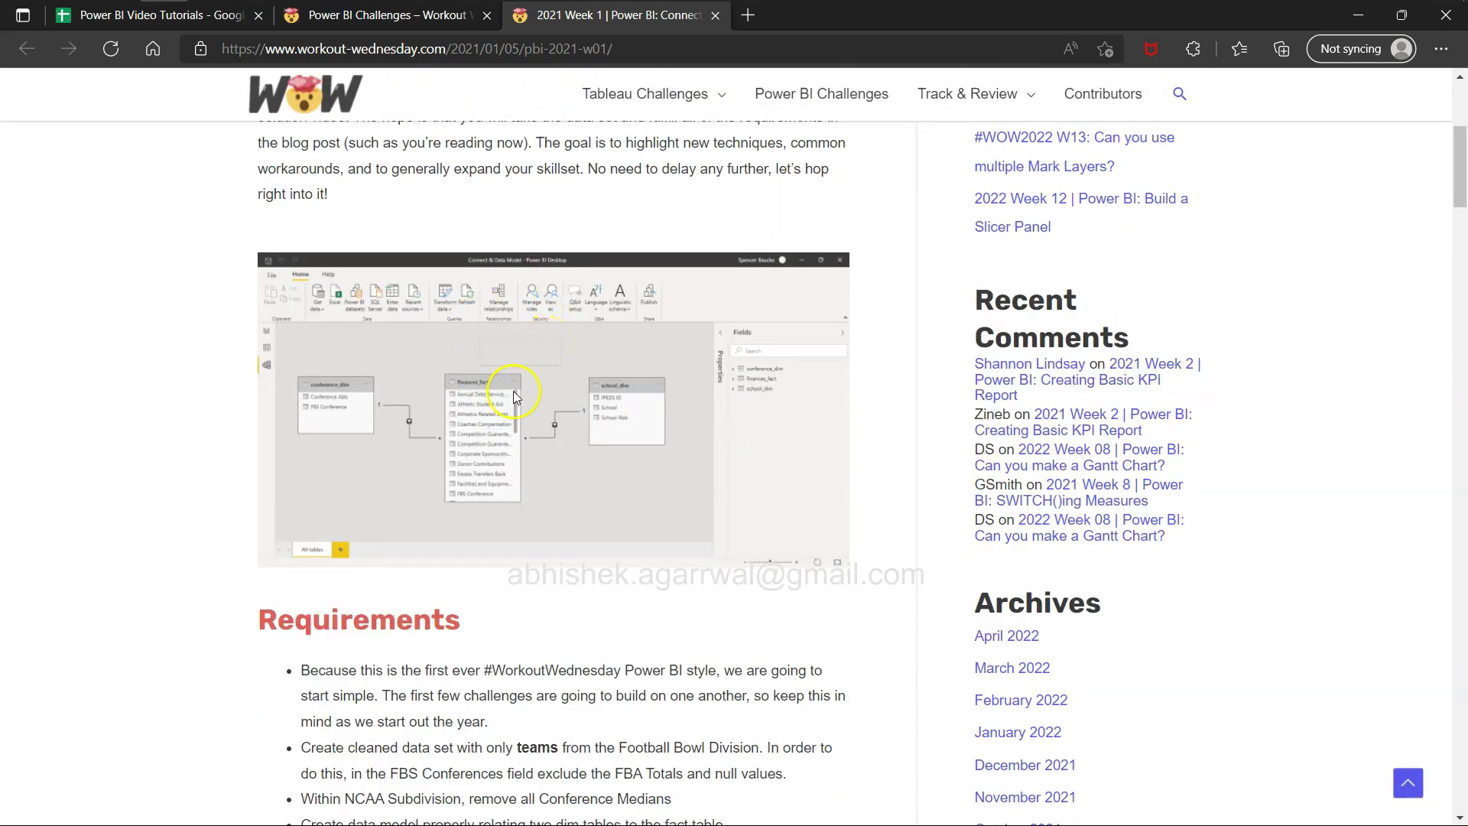
scroll(513, 392, down, 5)
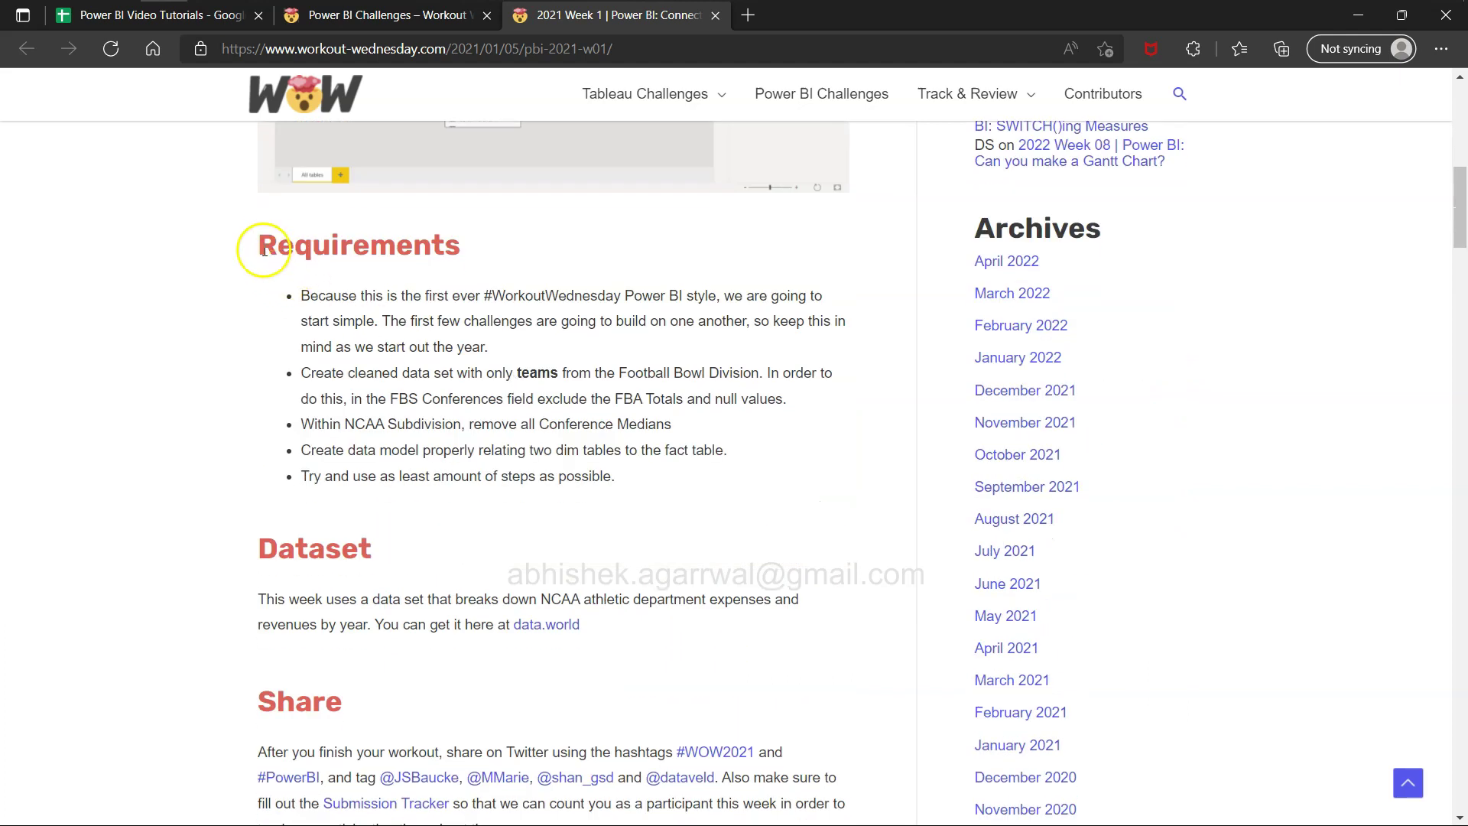
drag(261, 245, 633, 483)
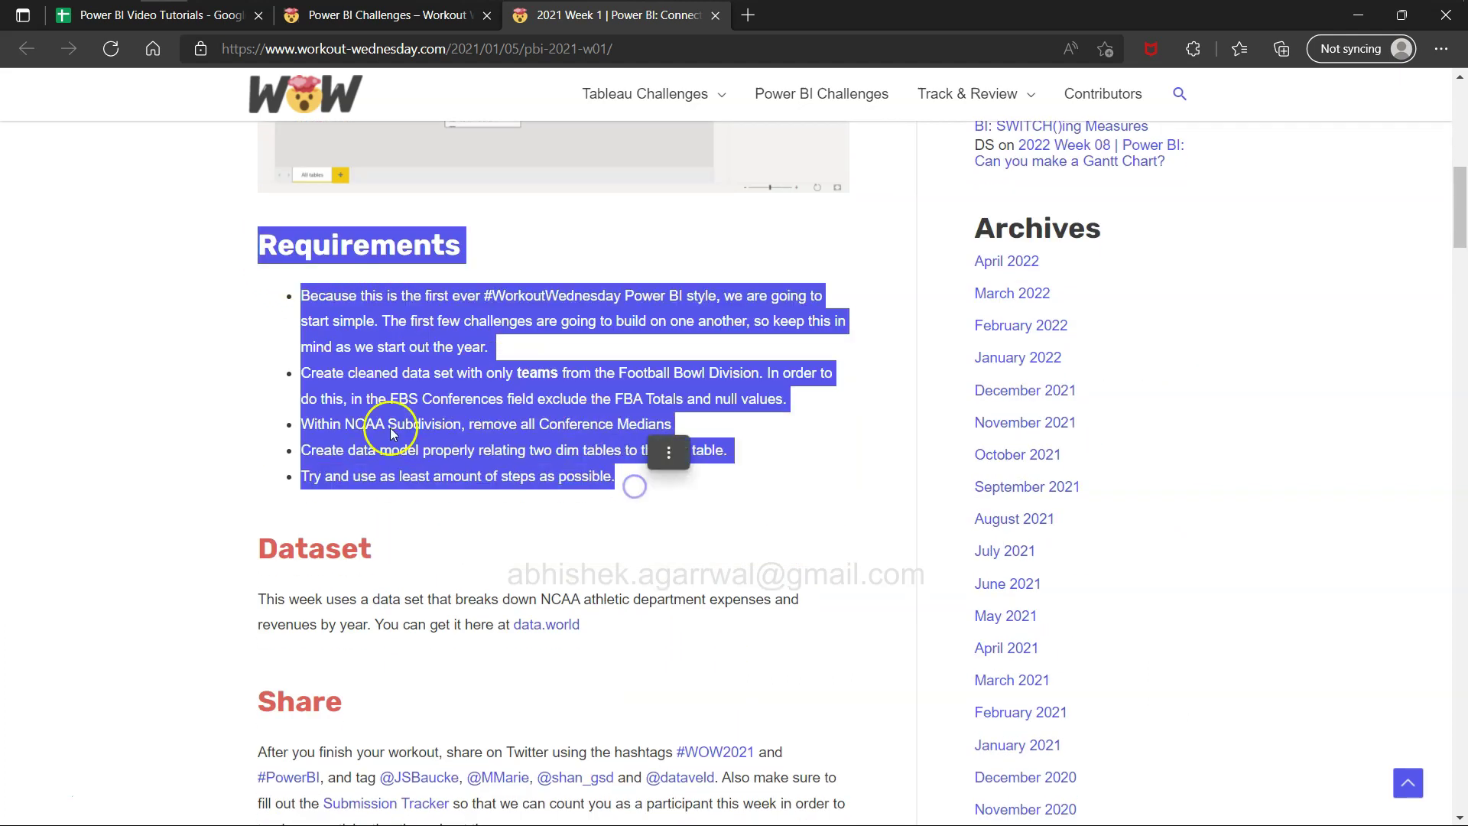
click(372, 468)
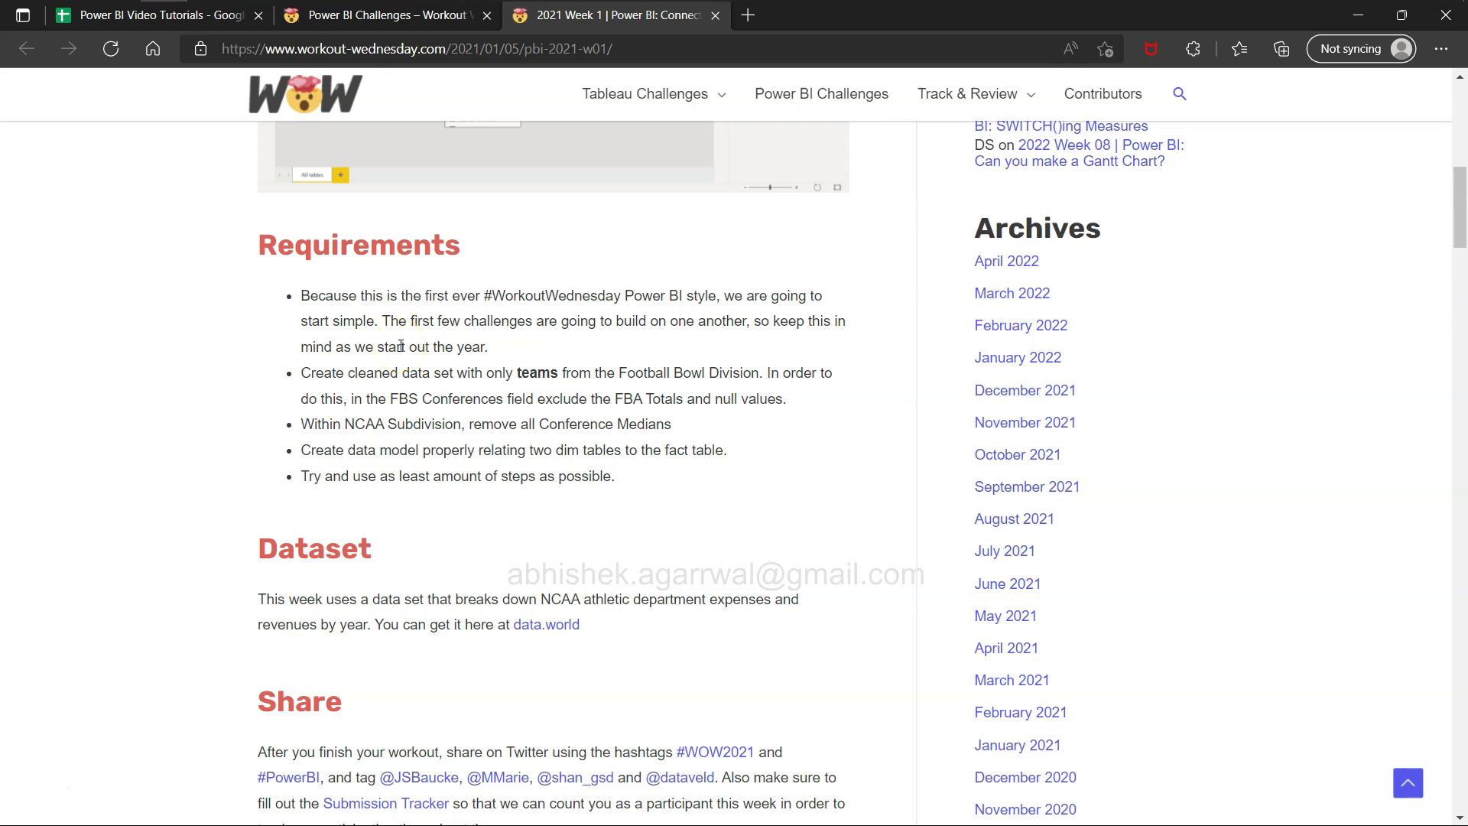
drag(256, 239, 640, 473)
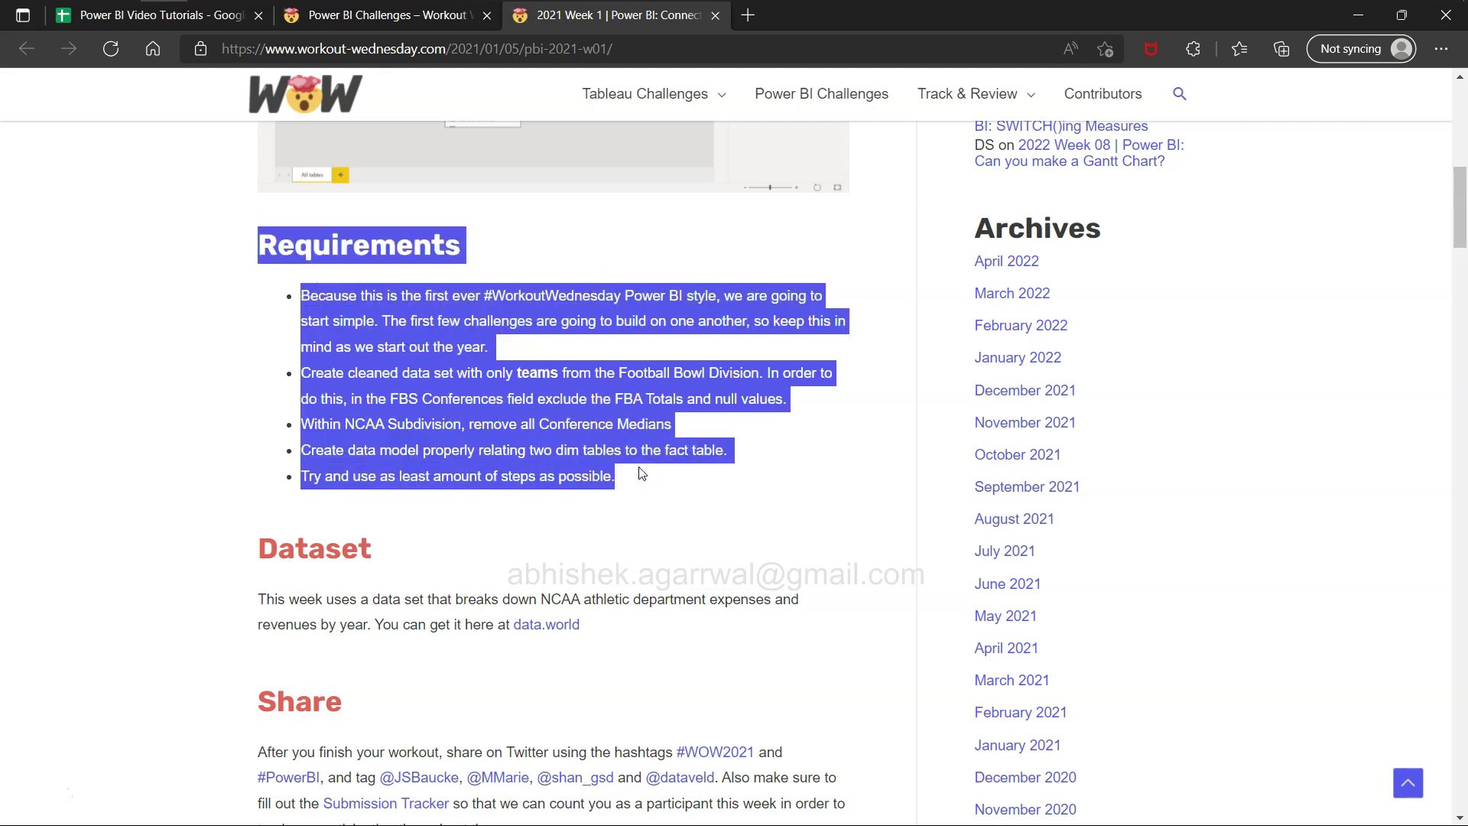
click(639, 468)
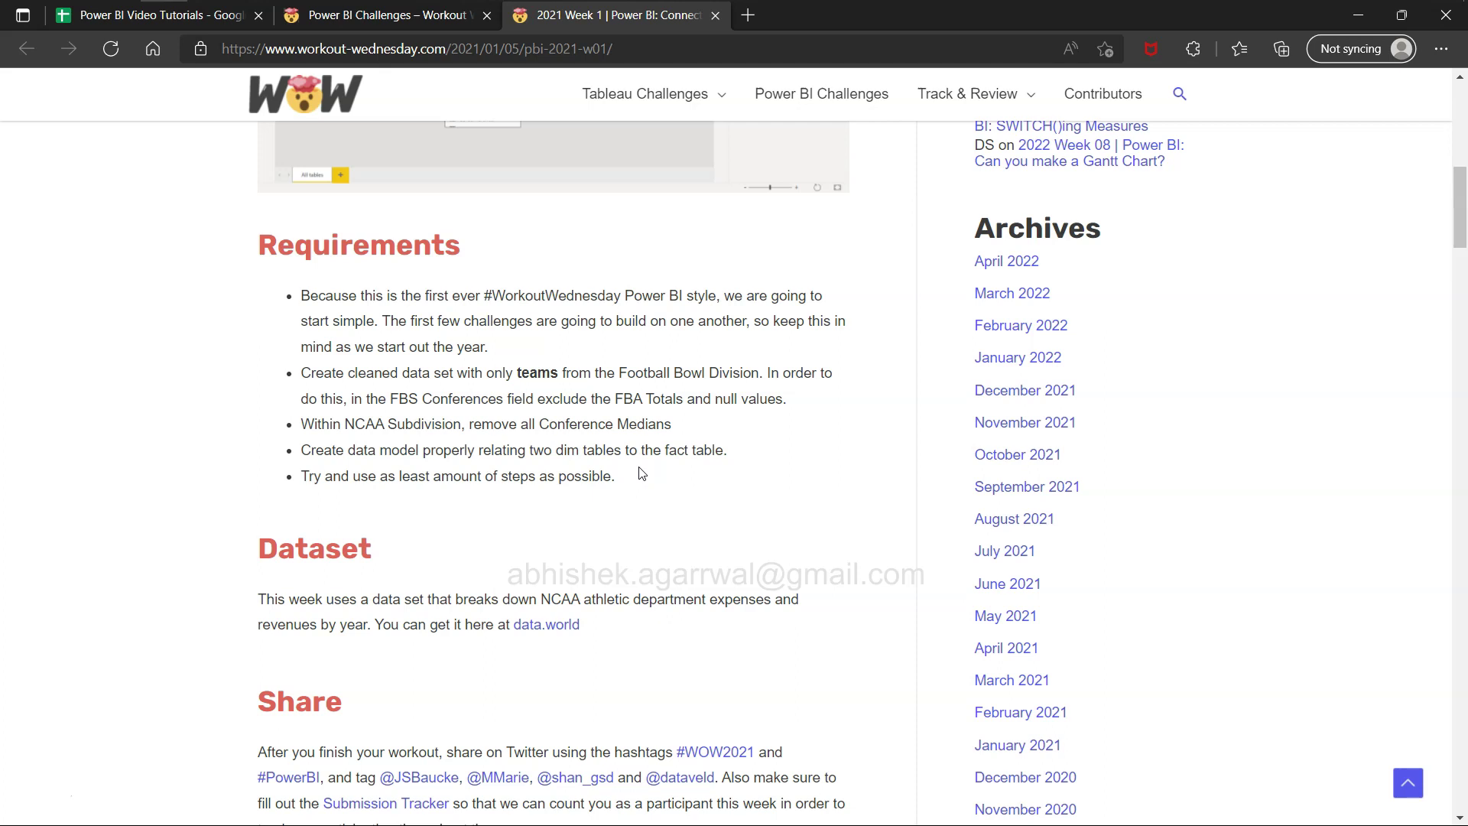
click(550, 490)
Step: Review the Dataset and Share sections, highlighting the instructions on Twitter hashtags and the Submission Tracker
scroll(550, 495, down, 1)
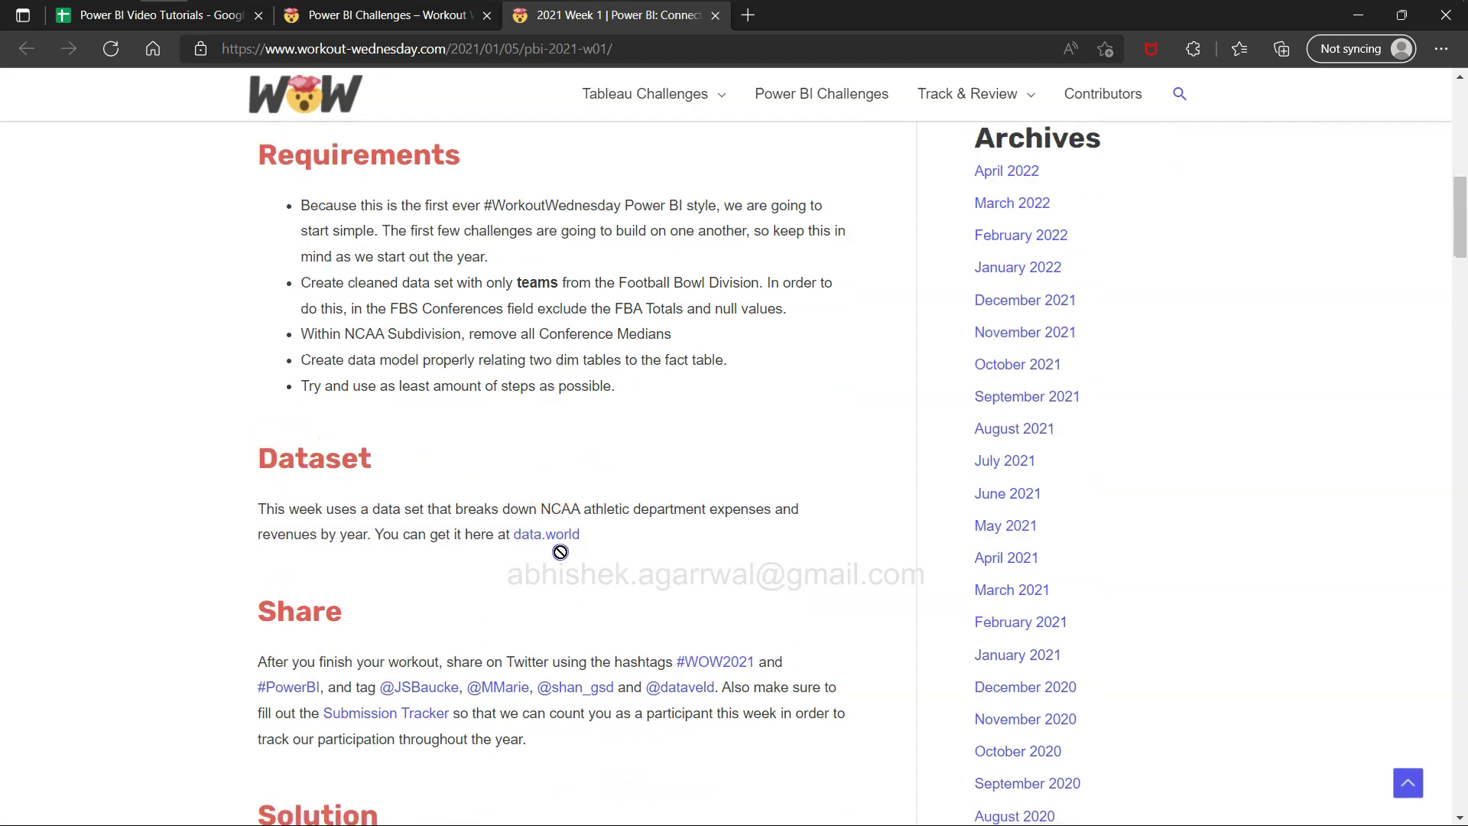
scroll(395, 566, down, 1)
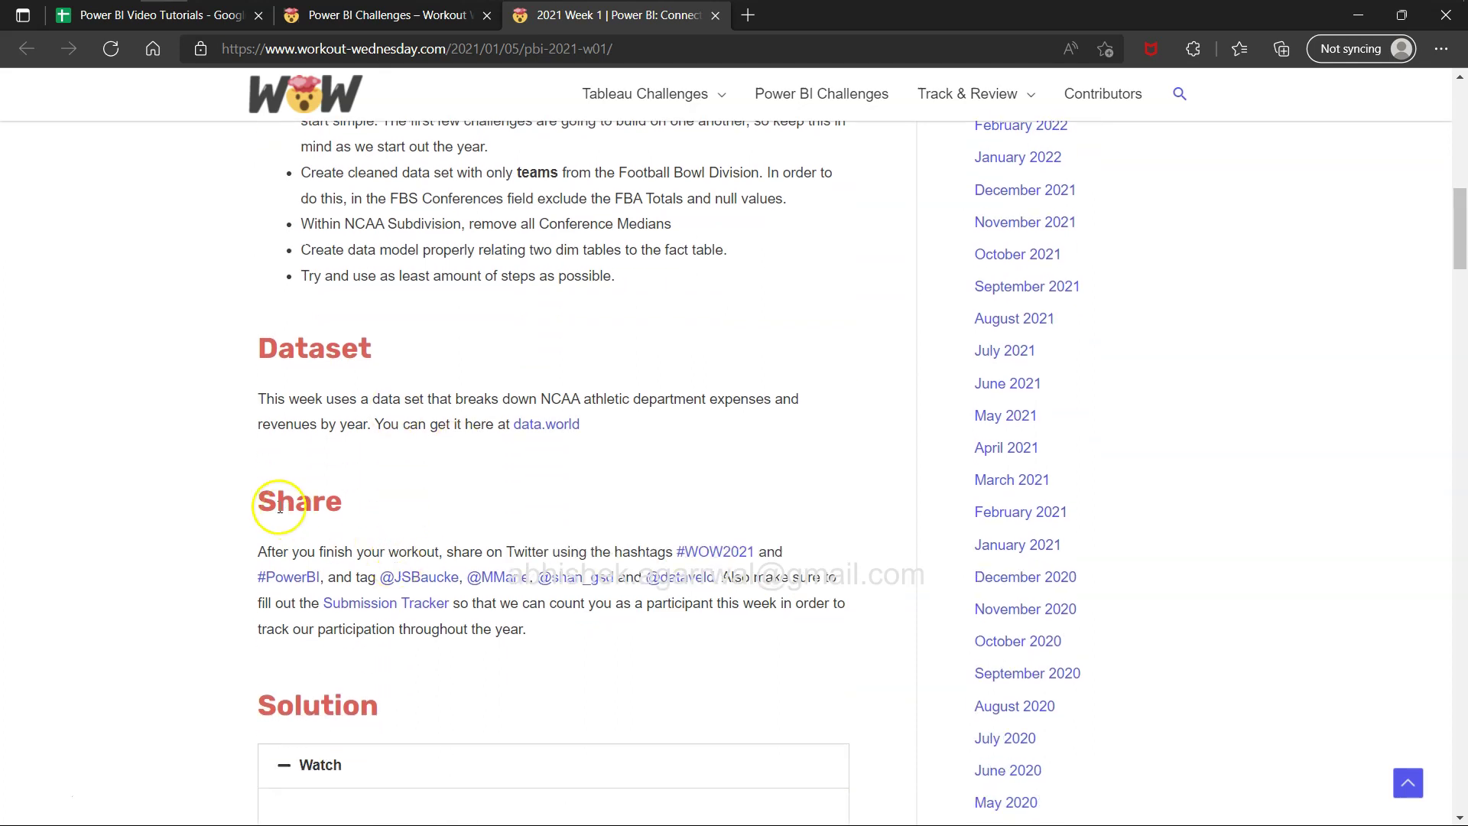
drag(257, 490, 542, 634)
drag(493, 548, 725, 631)
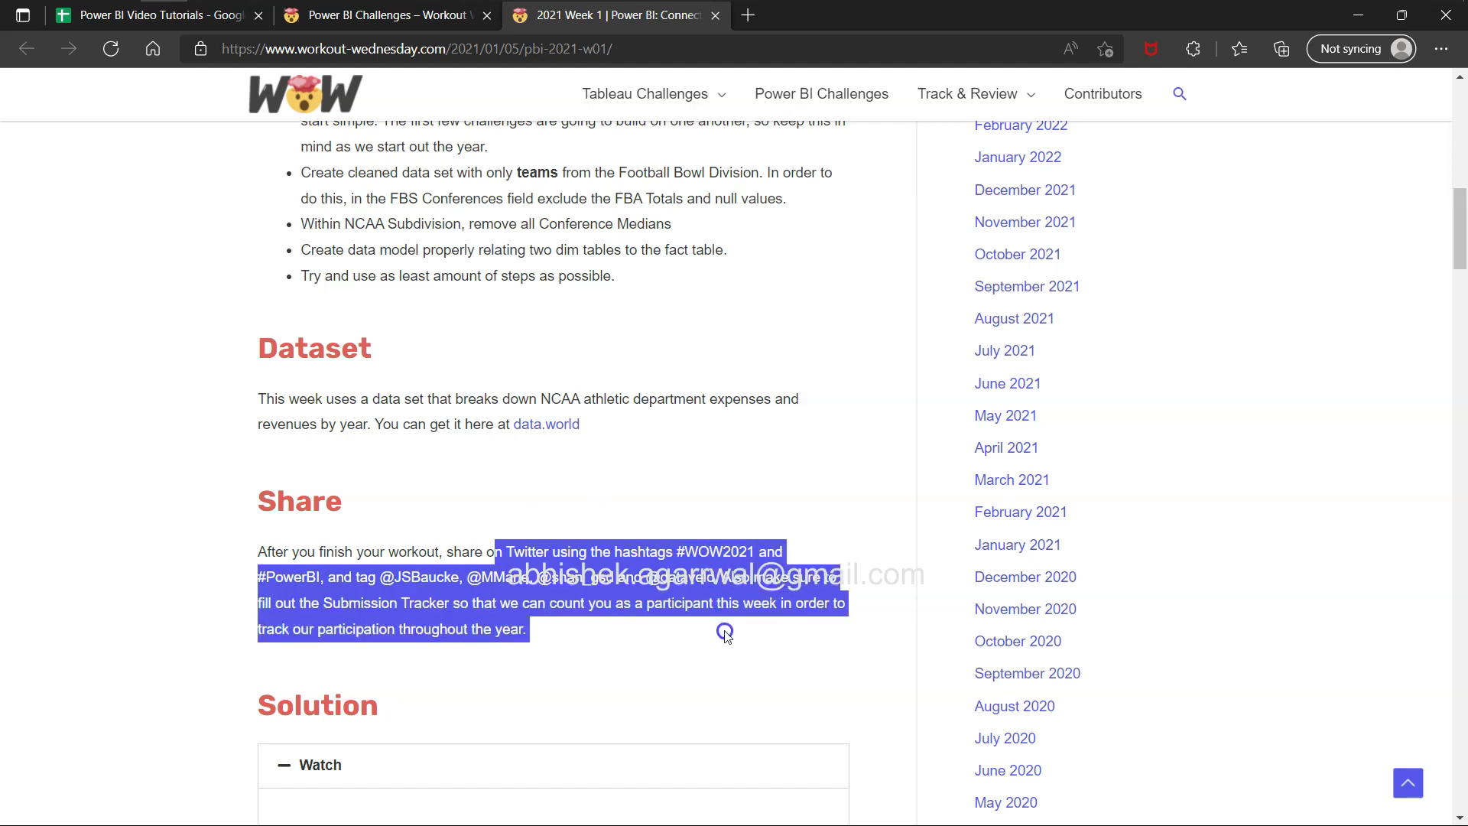
click(661, 659)
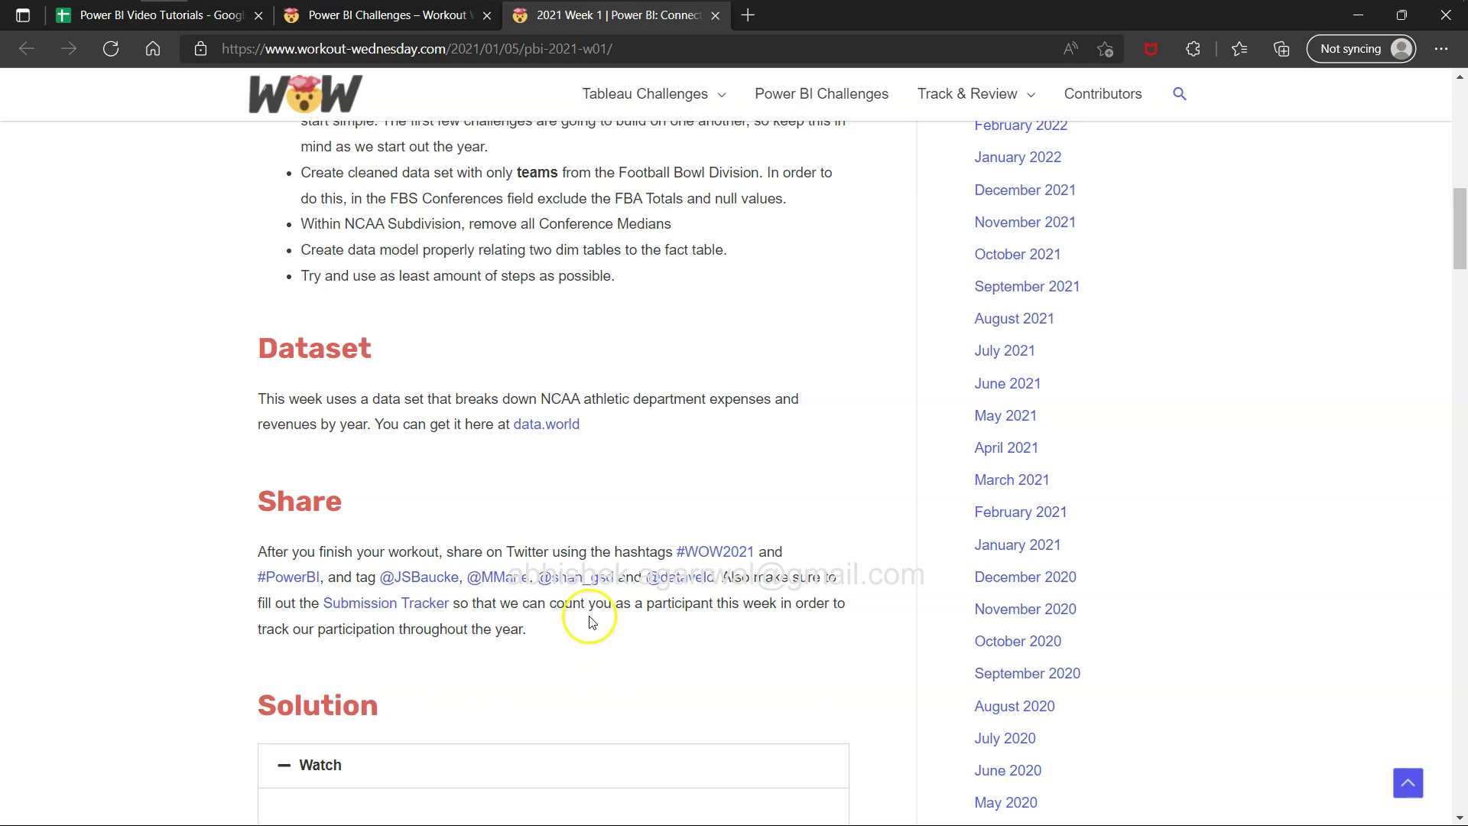
drag(630, 552, 646, 624)
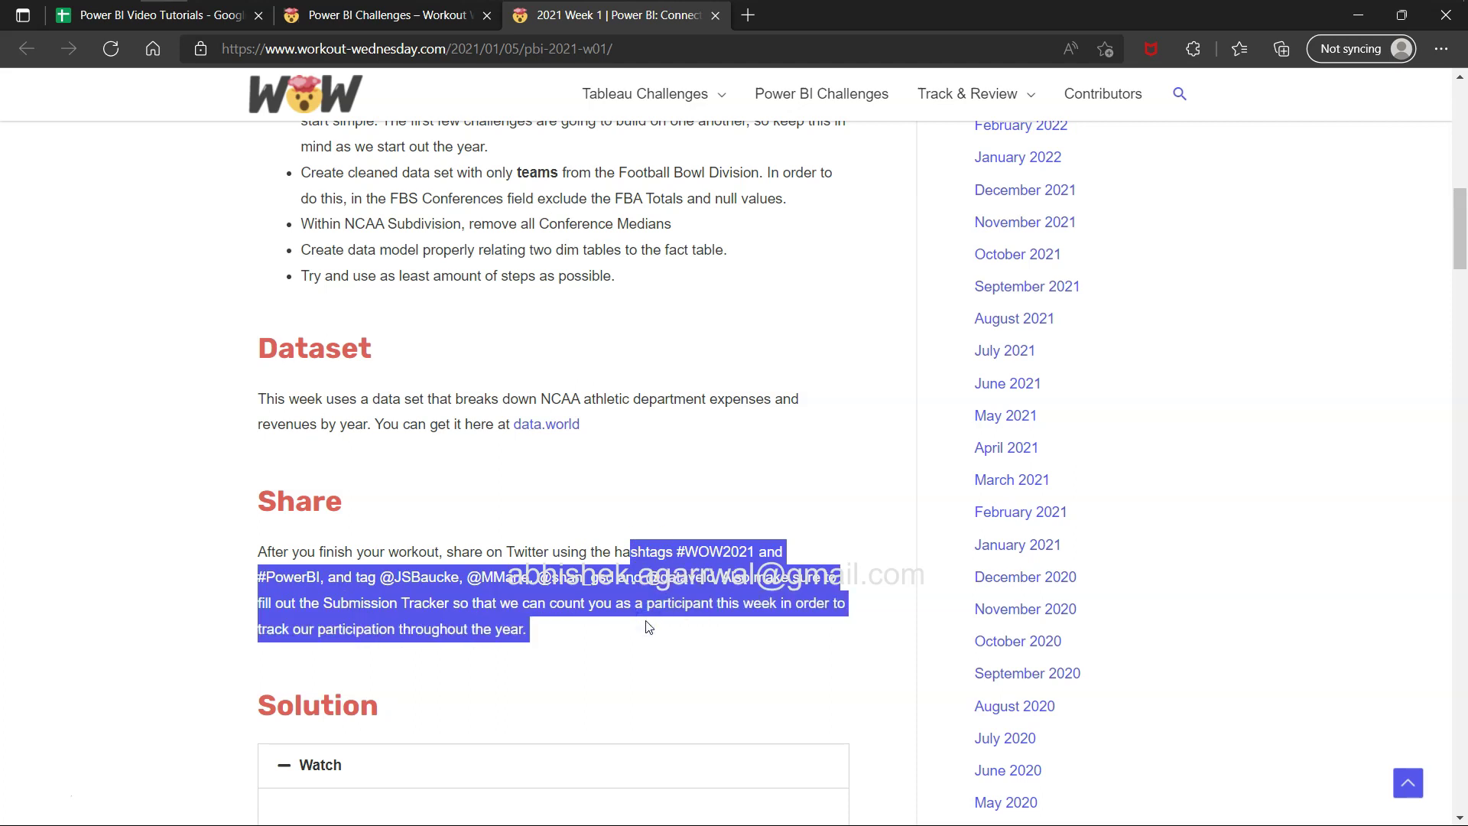
click(542, 649)
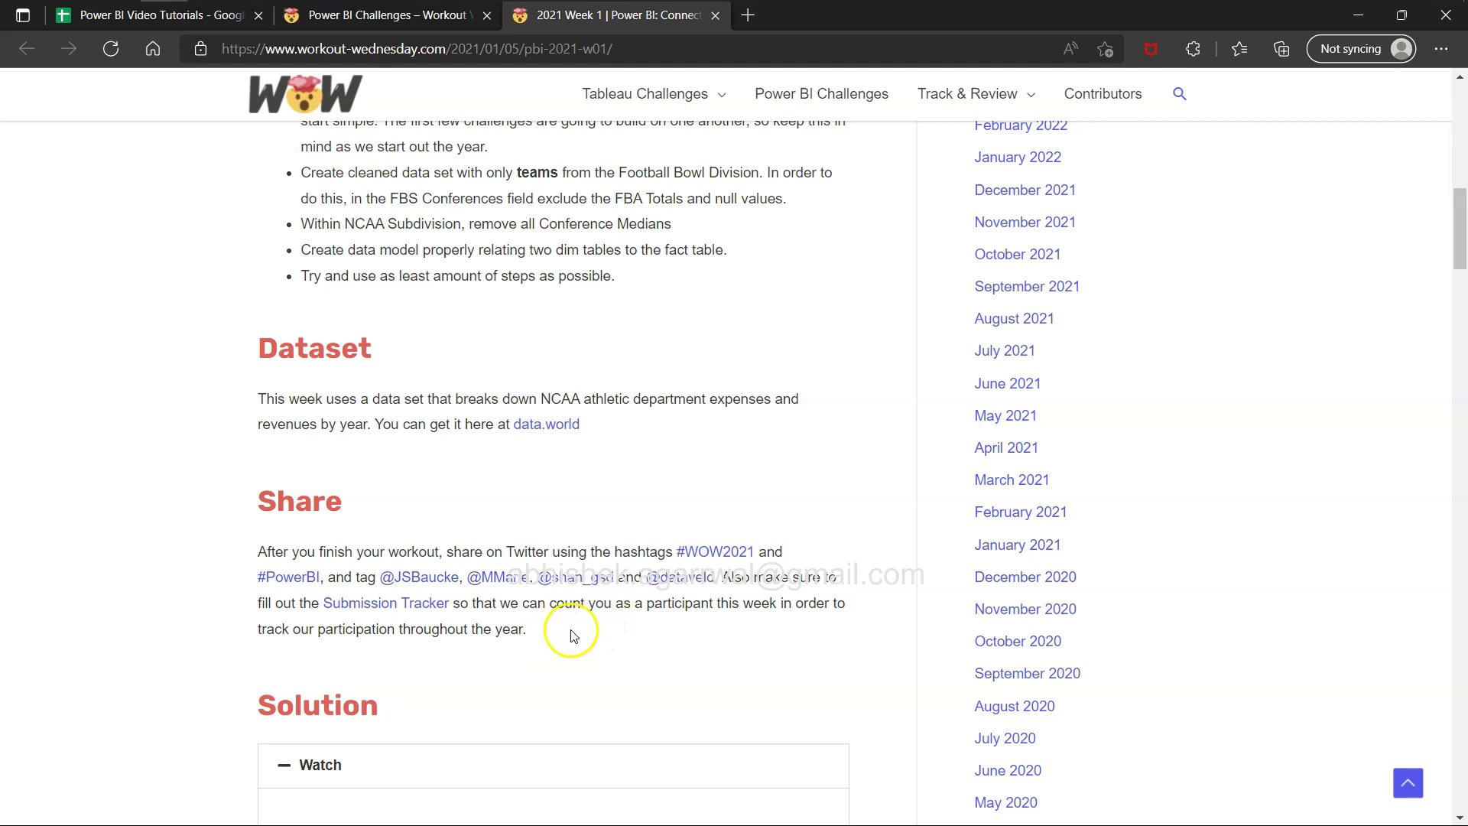
drag(563, 632, 260, 535)
click(259, 534)
drag(268, 605, 526, 630)
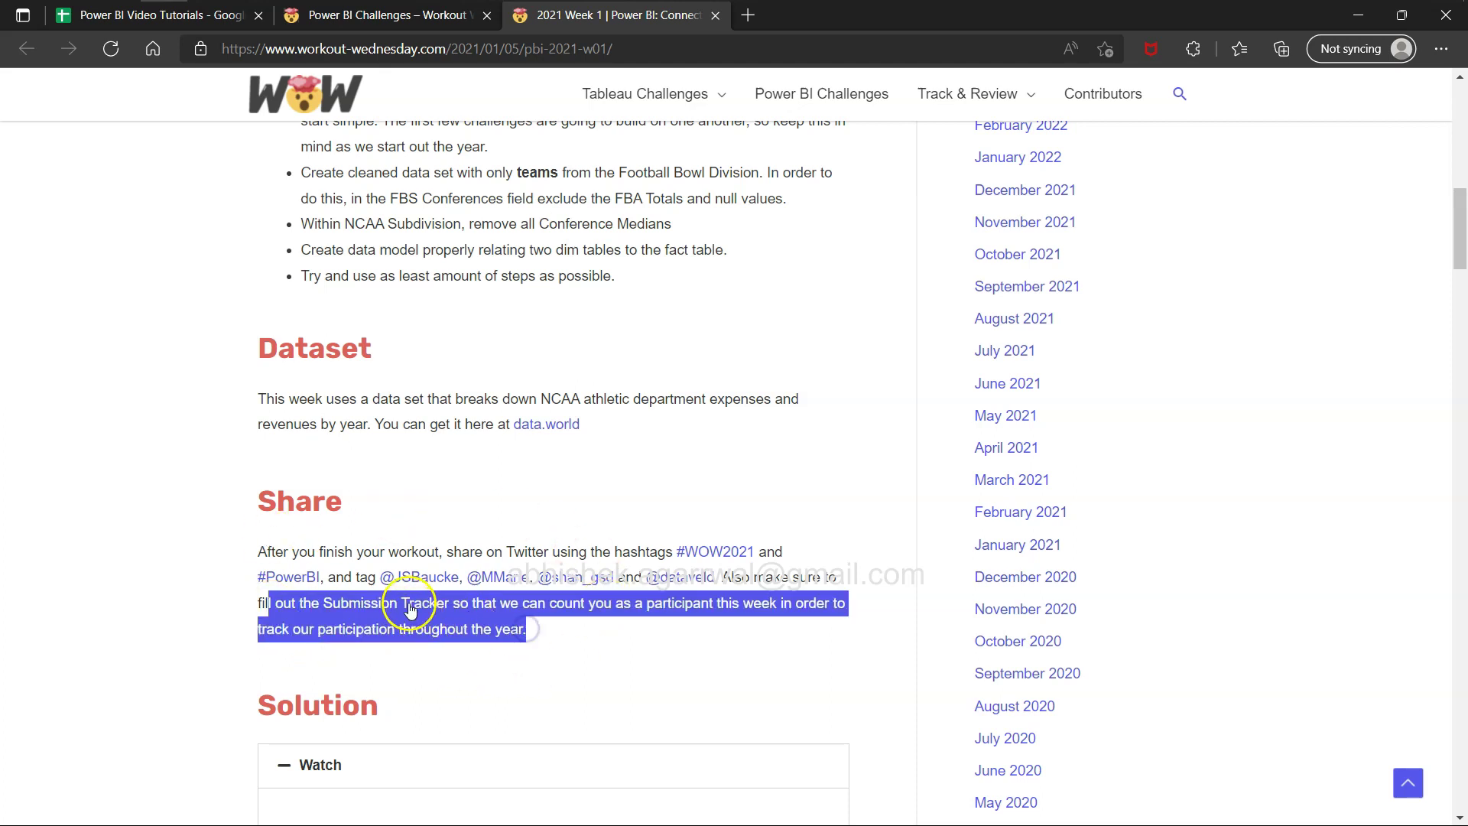
click(489, 609)
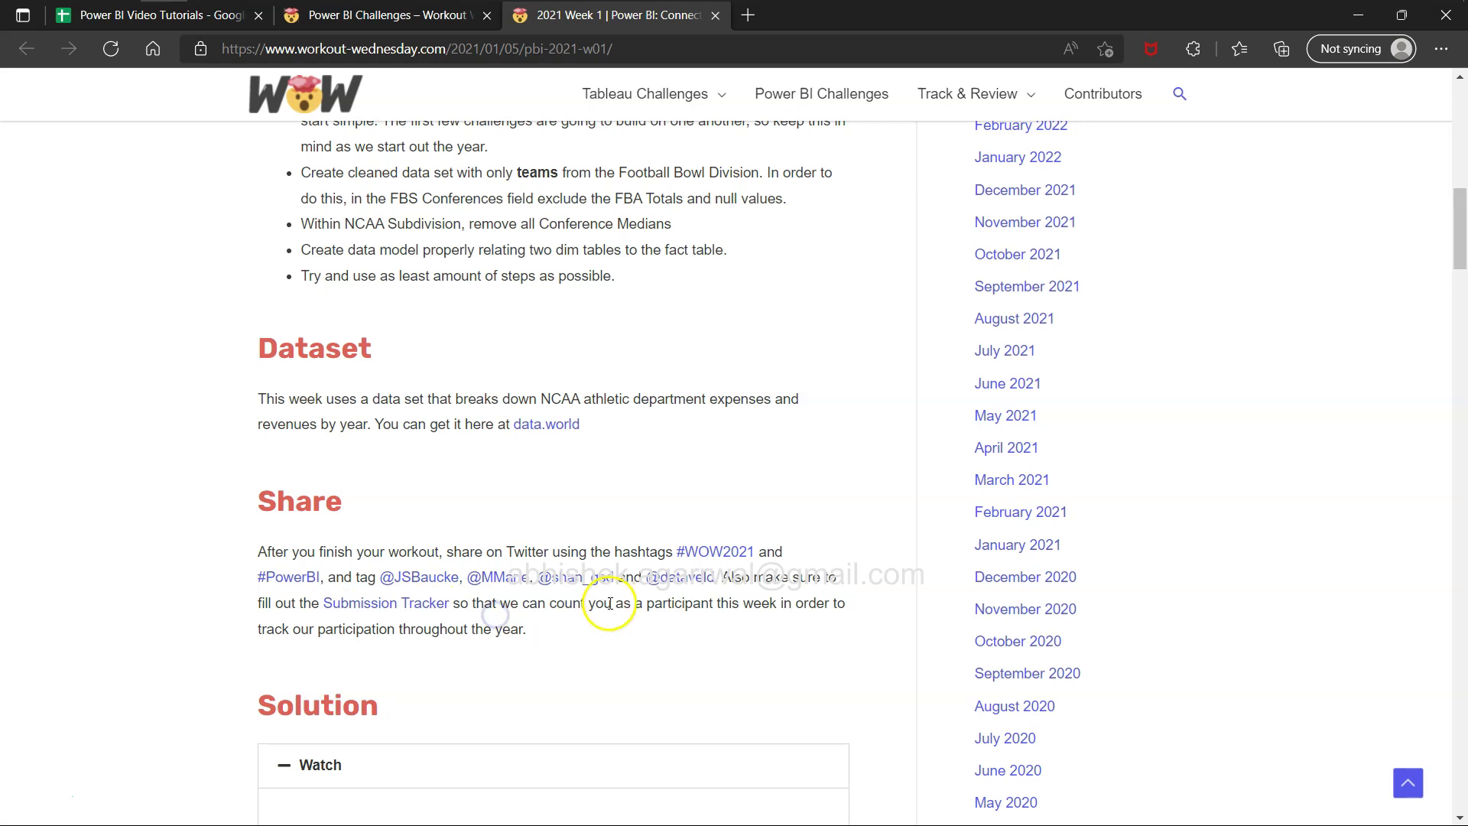
Step: Review the Share note on counting participants and the Solution section with its embedded video on the 2021 Week 1 challenge page
drag(557, 604, 753, 604)
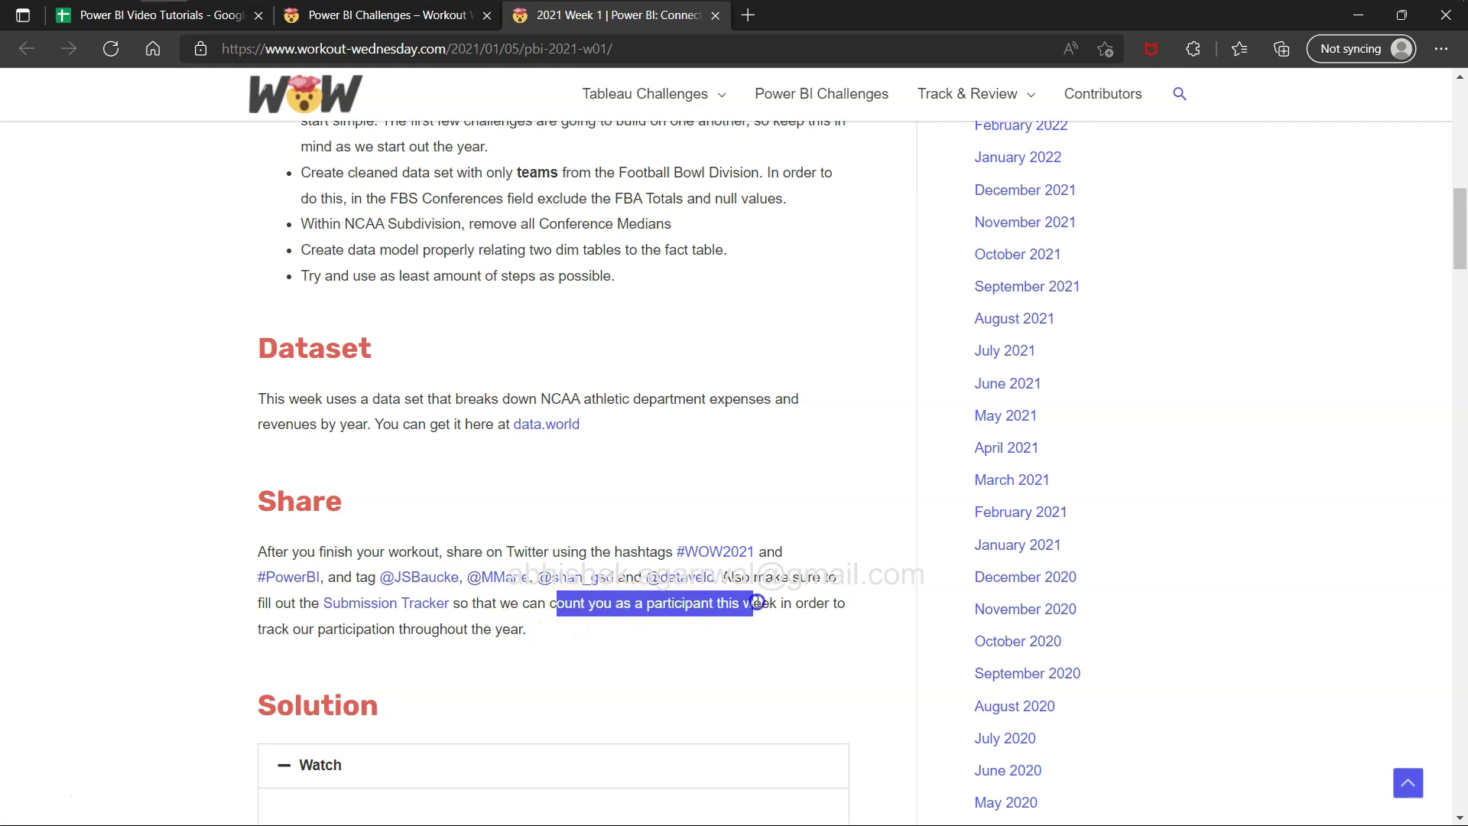
click(585, 643)
scroll(583, 643, down, 6)
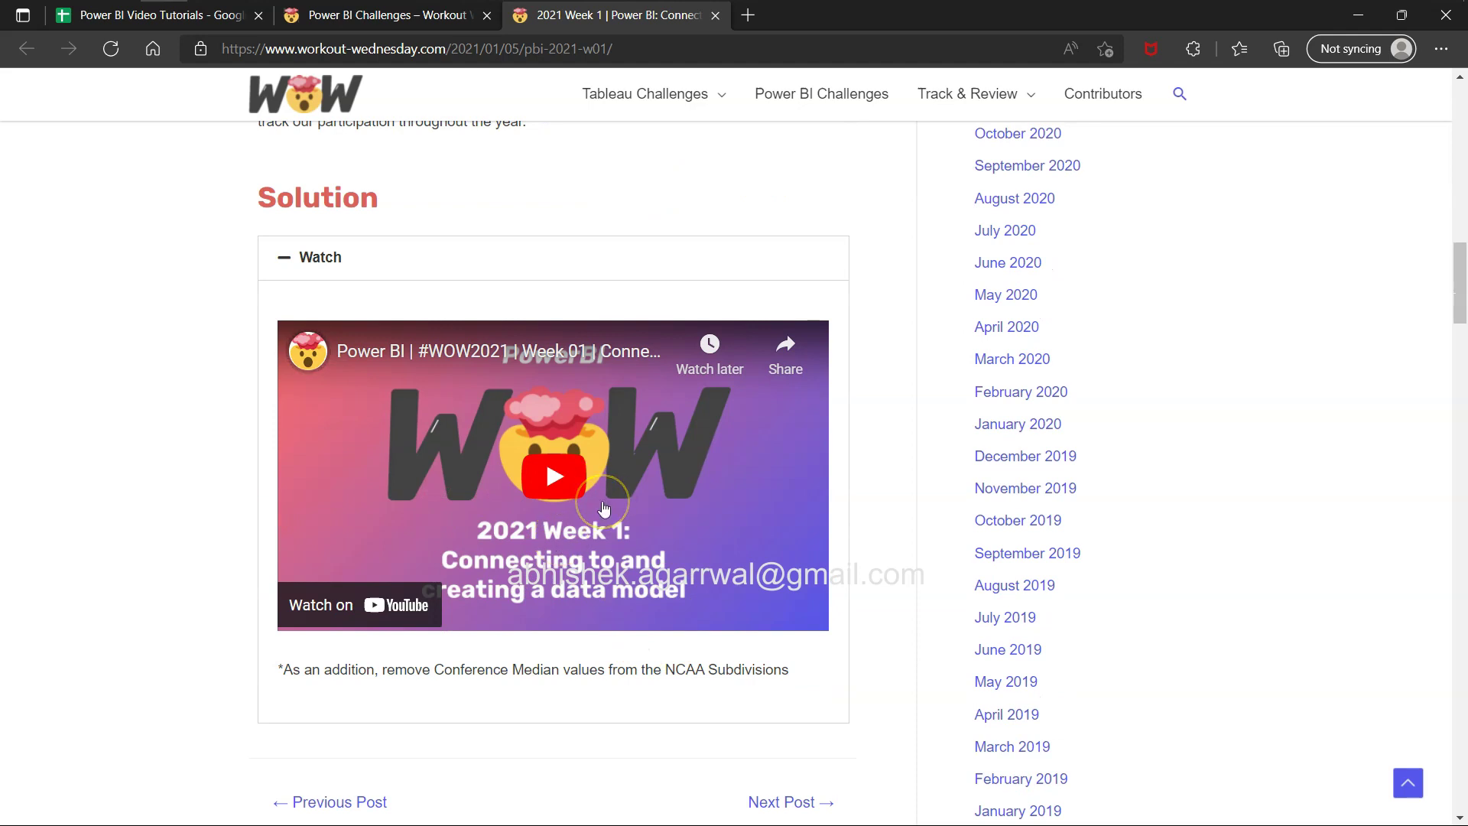
scroll(604, 509, up, 15)
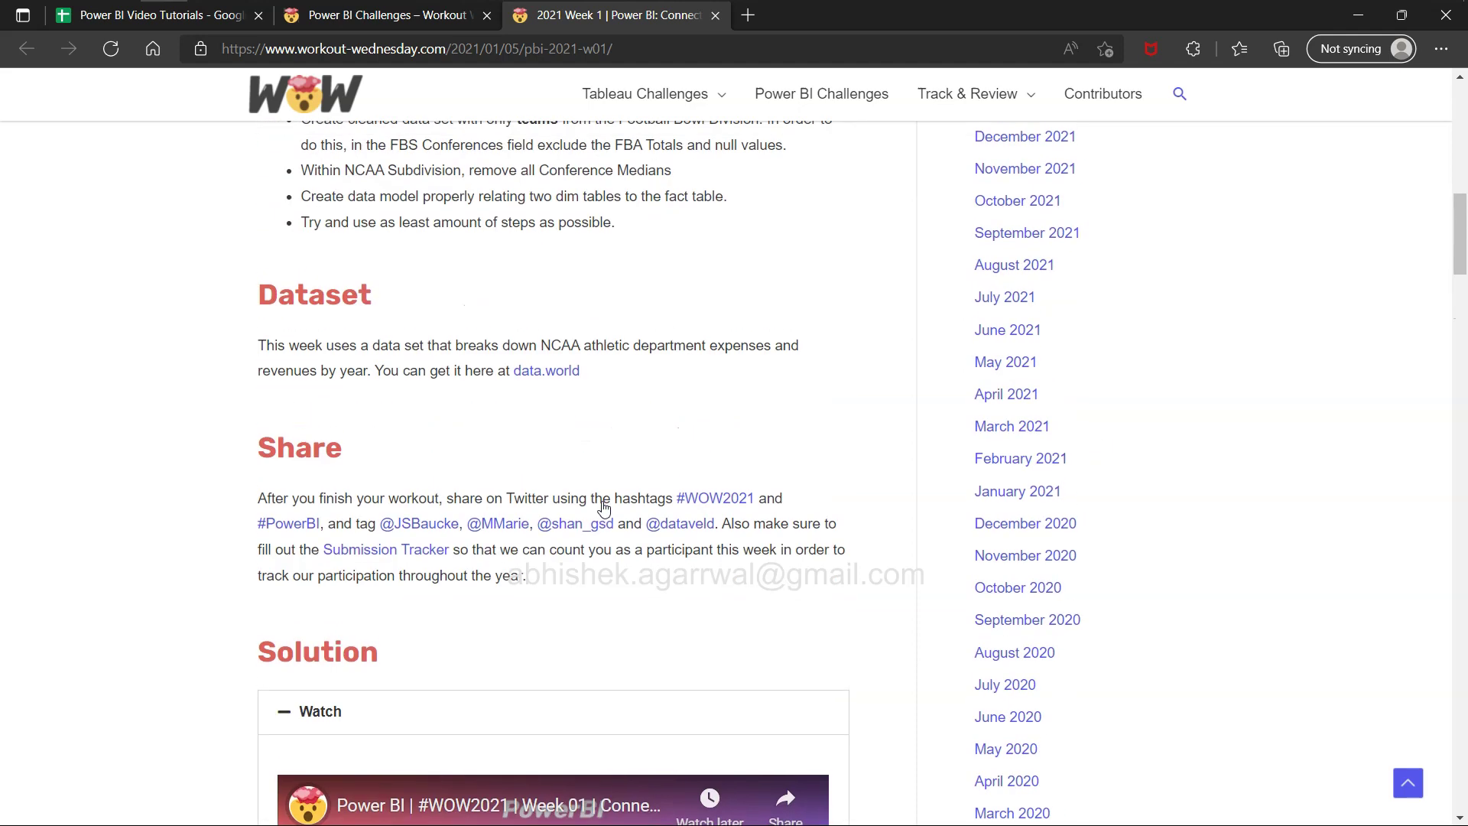
scroll(604, 508, up, 6)
click(600, 487)
scroll(601, 490, down, 7)
scroll(673, 612, down, 12)
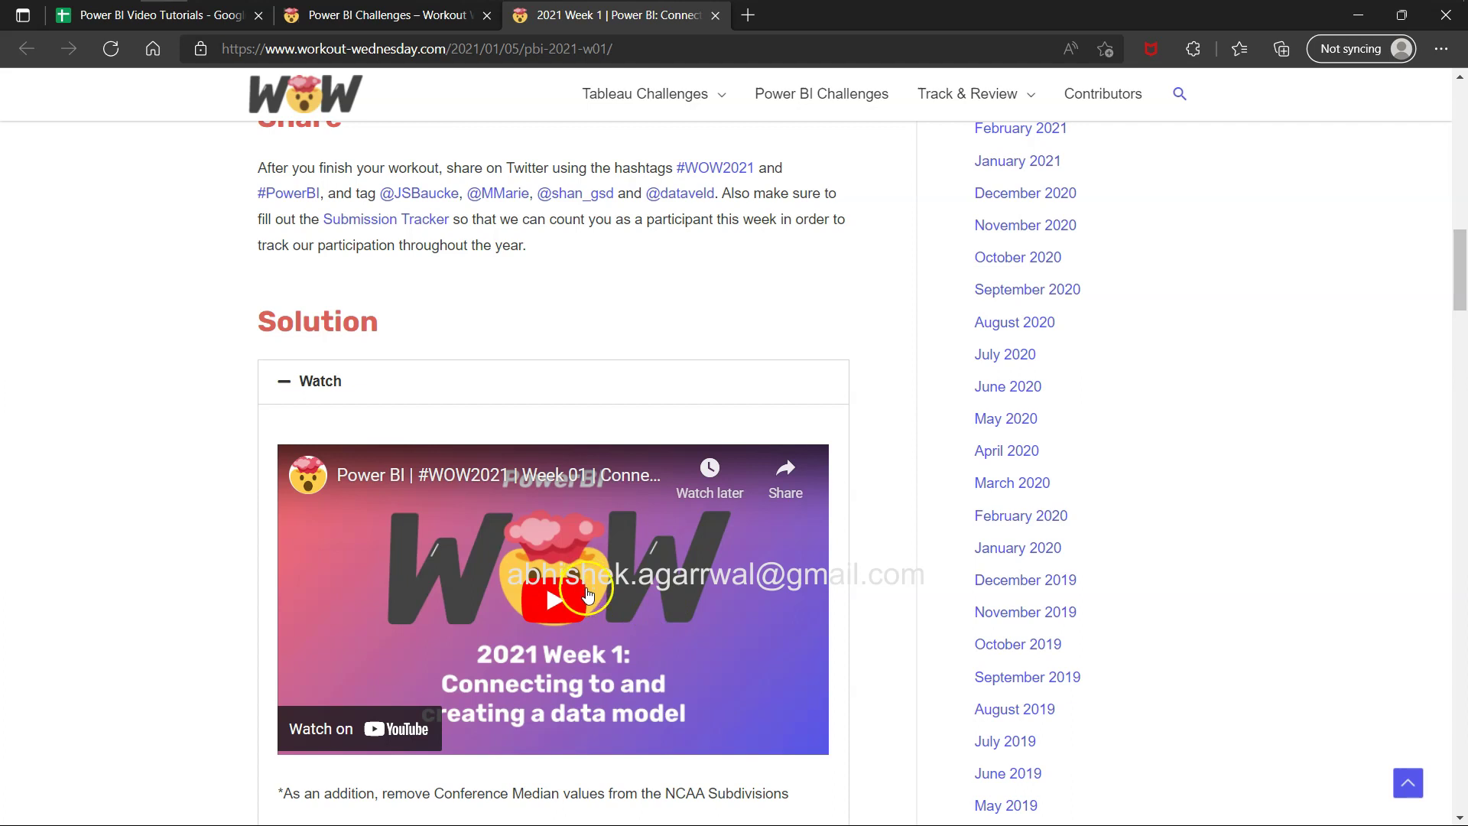
scroll(585, 593, down, 3)
scroll(578, 595, up, 3)
scroll(580, 599, up, 15)
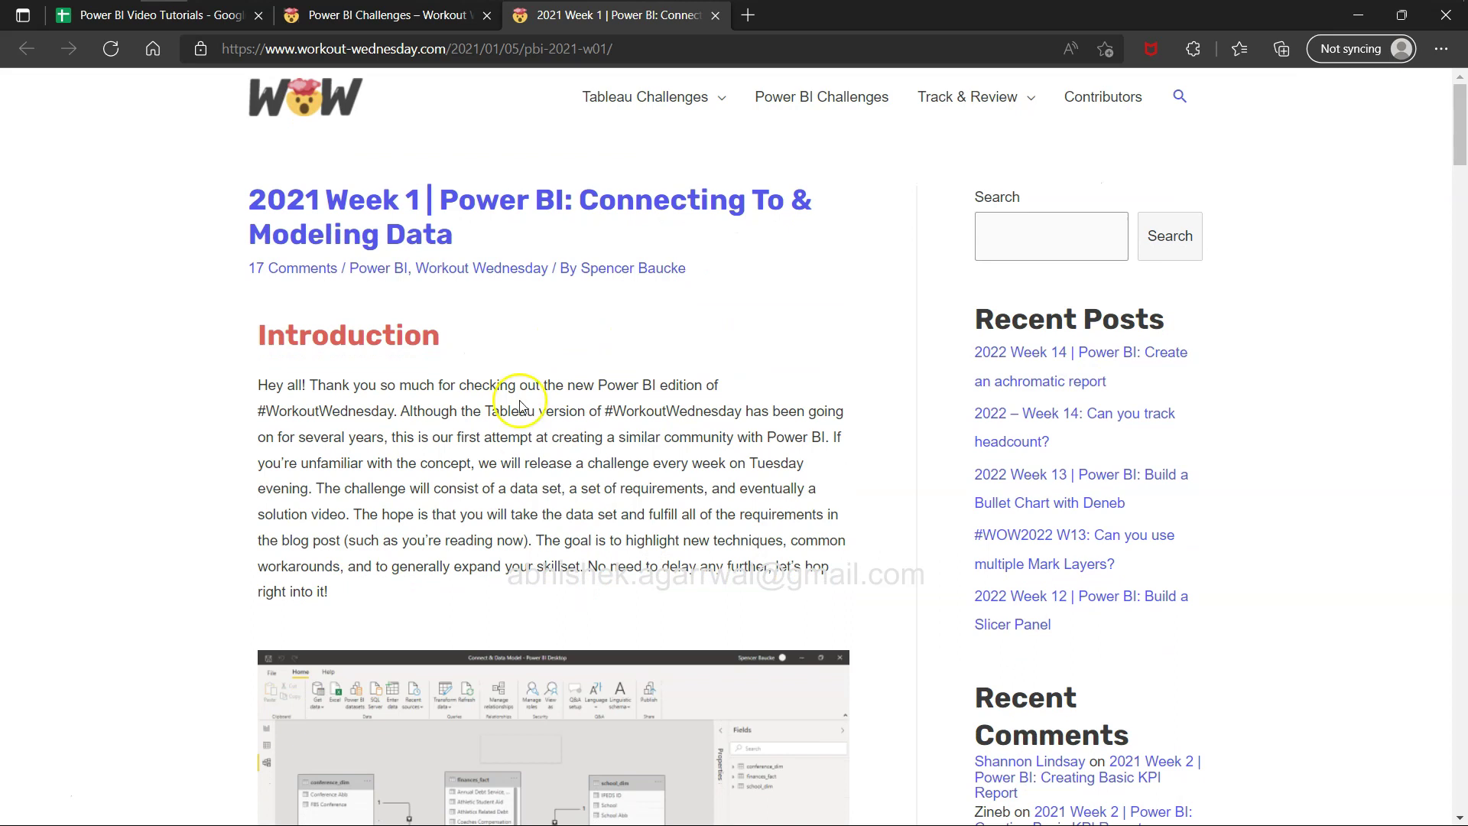
Step: Switch to the Power BI Video Tutorials spreadsheet and look through the video titles listed on the Feature Explainer sheet
click(208, 20)
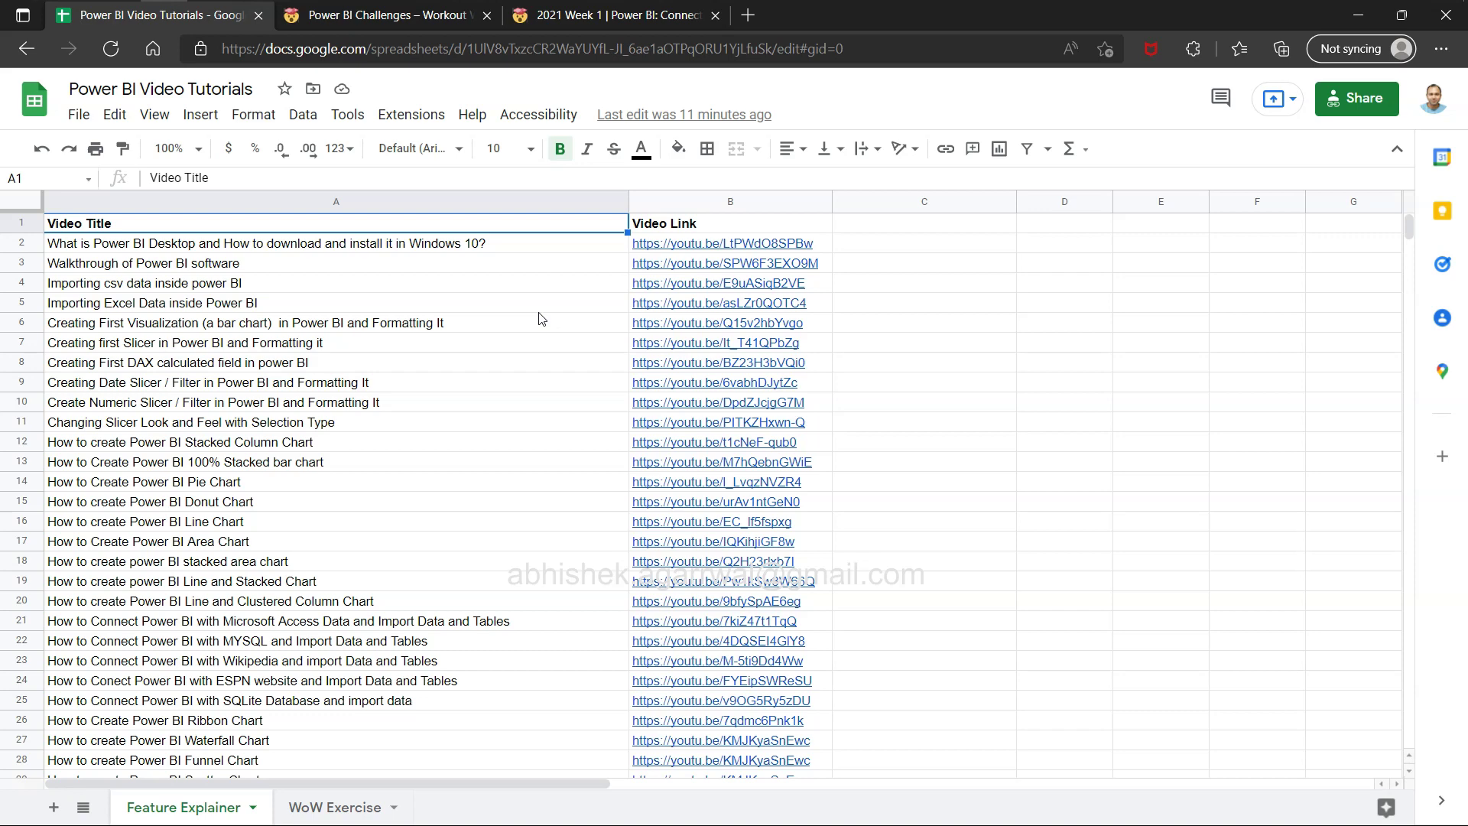
click(474, 468)
scroll(474, 468, down, 20)
scroll(474, 468, down, 20)
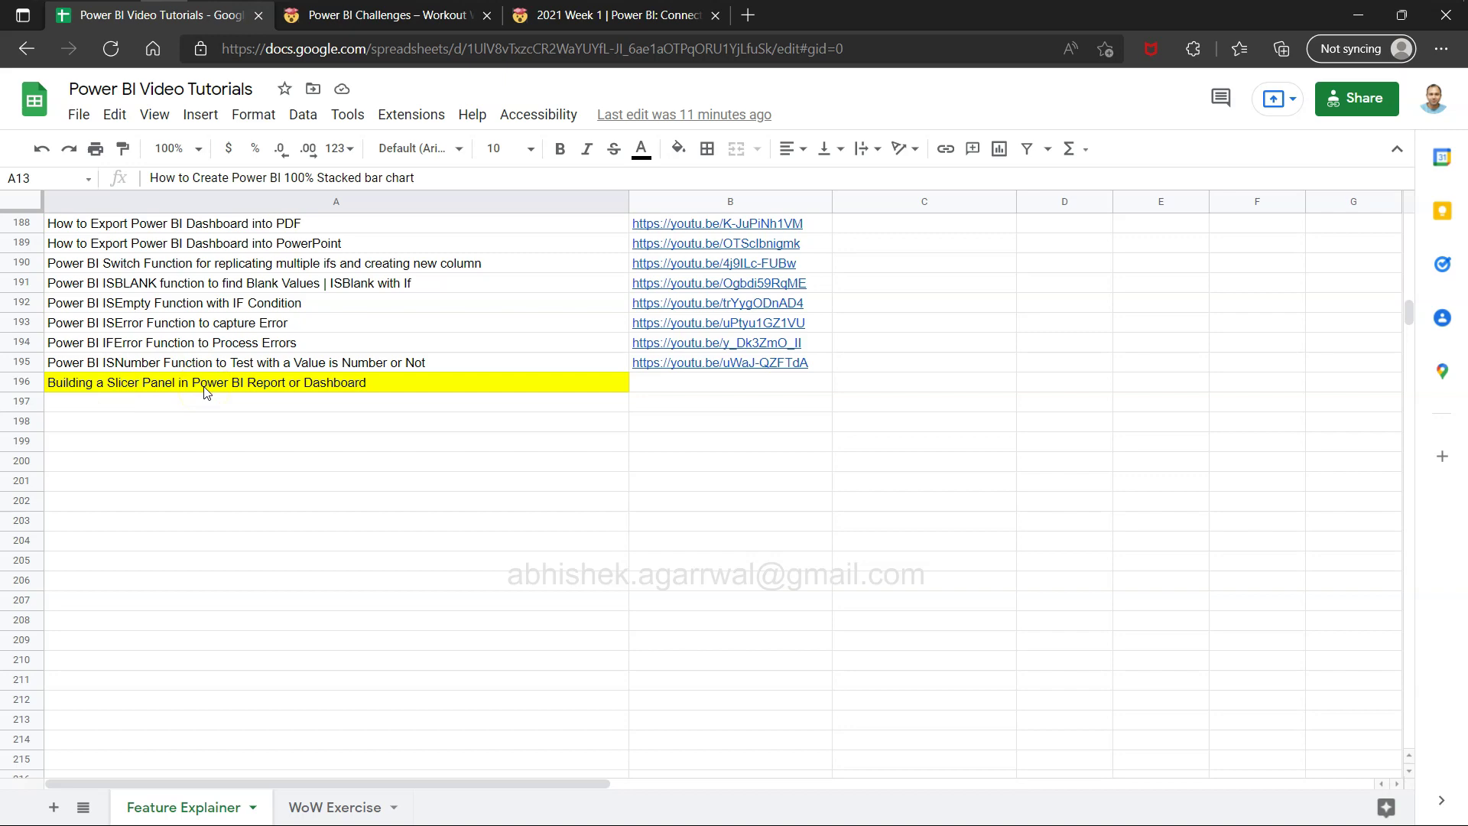
scroll(205, 393, up, 20)
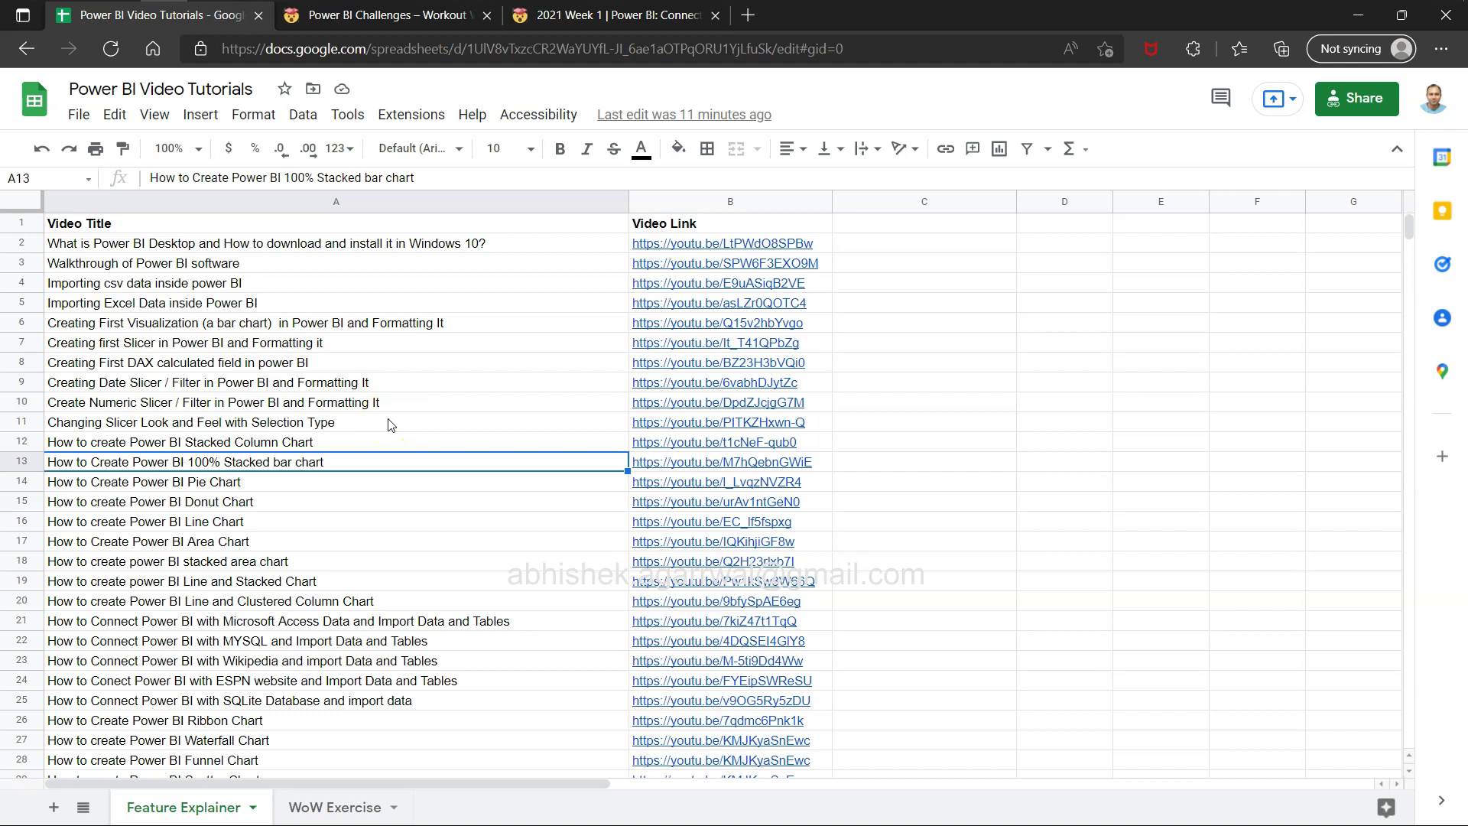
click(271, 647)
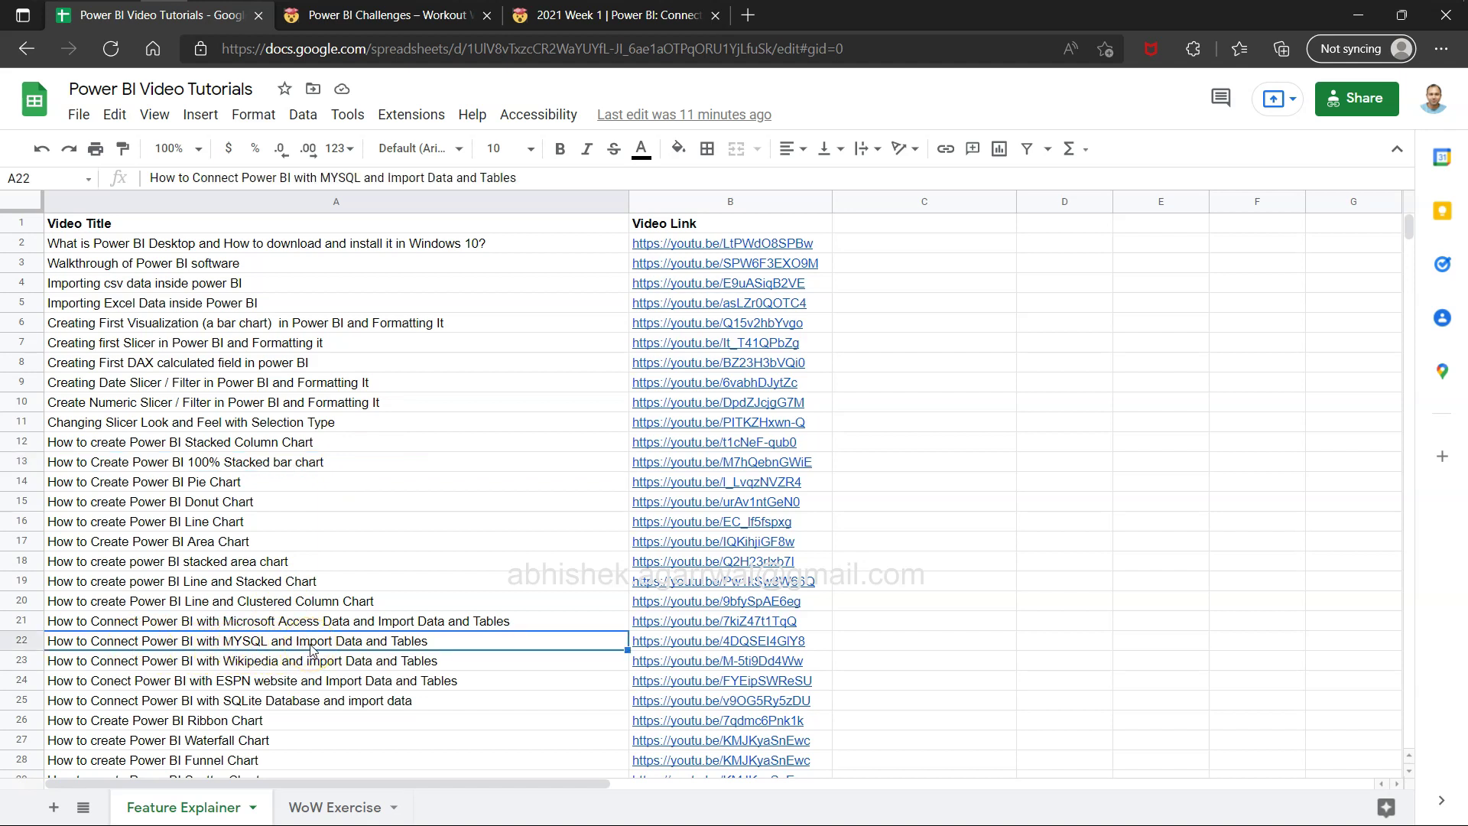
click(398, 648)
click(197, 812)
scroll(351, 575, down, 6)
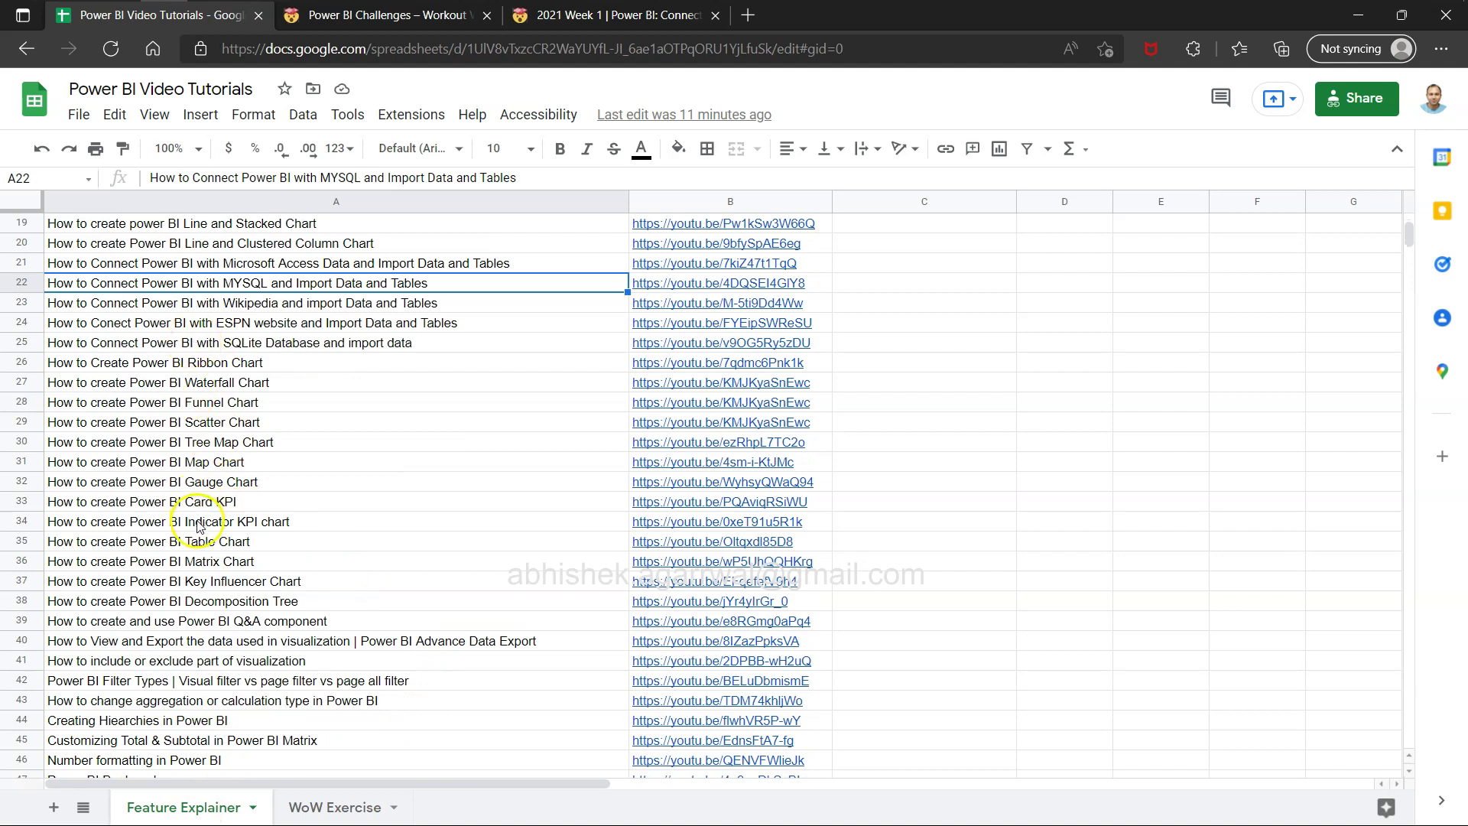
scroll(203, 554, down, 12)
scroll(184, 505, down, 4)
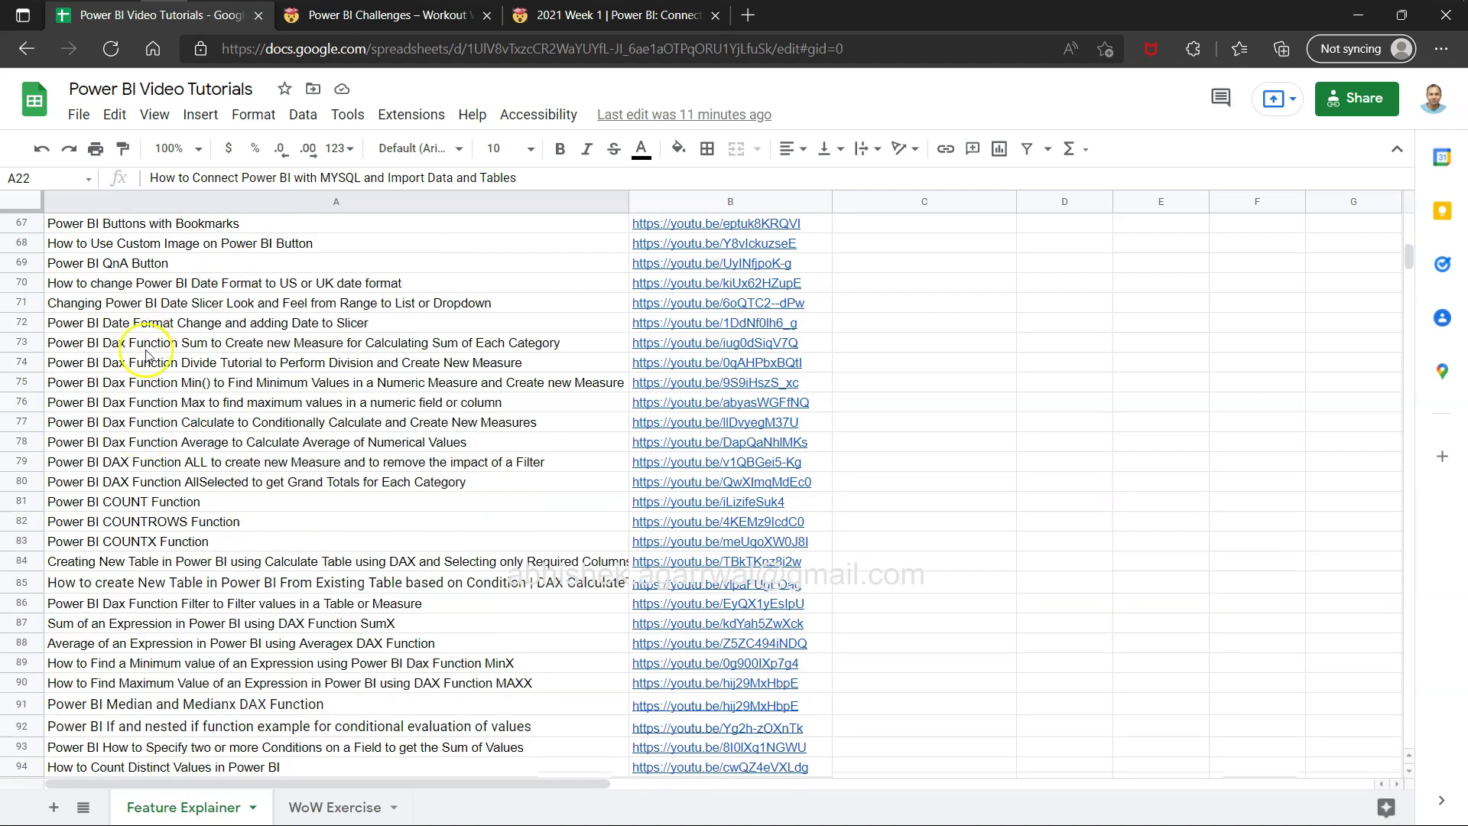
scroll(180, 566, down, 7)
scroll(182, 579, down, 19)
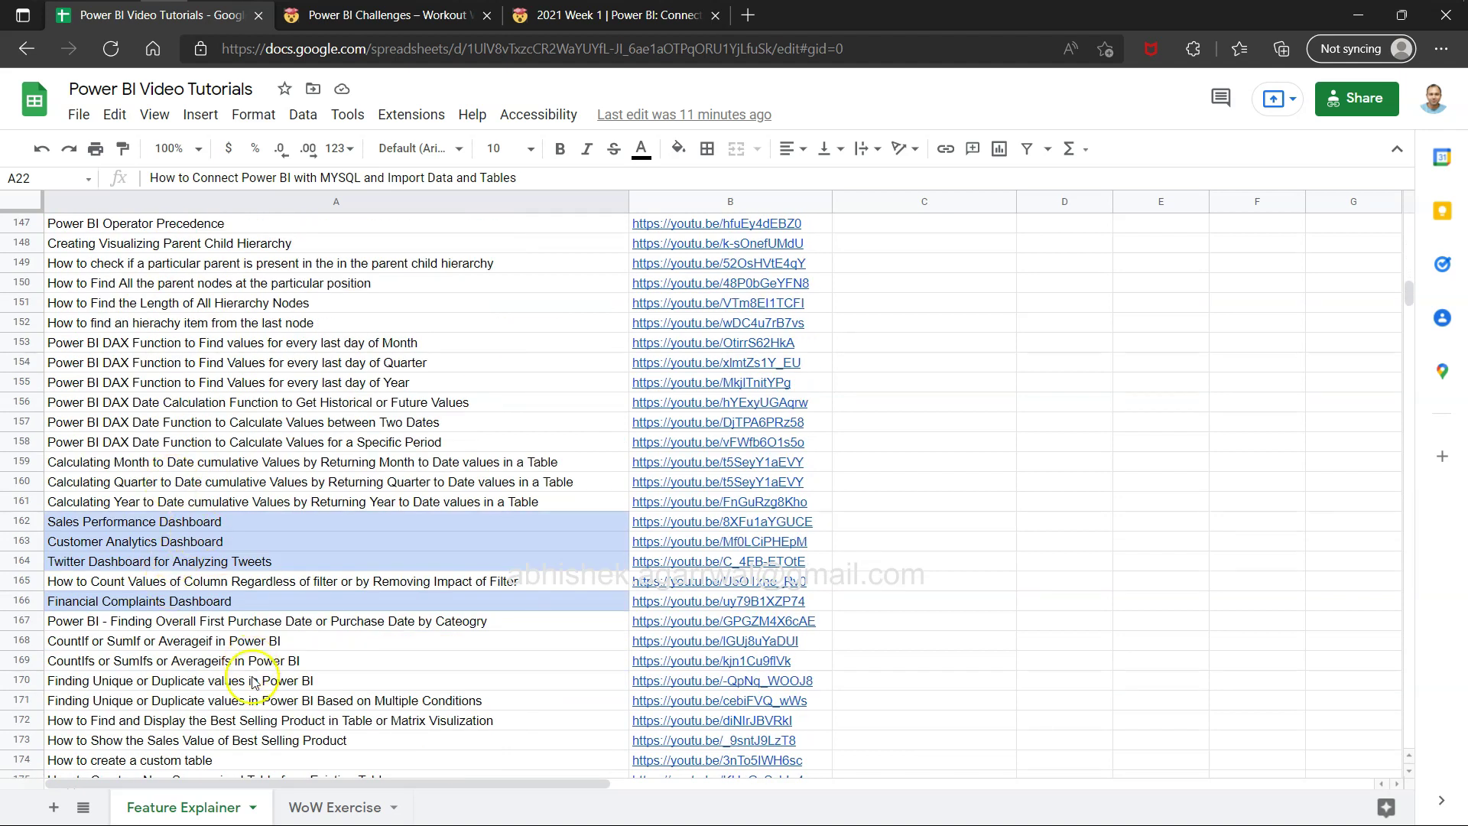
Step: Open the WoW Exercise sheet and rename it to "Exercise"
click(345, 809)
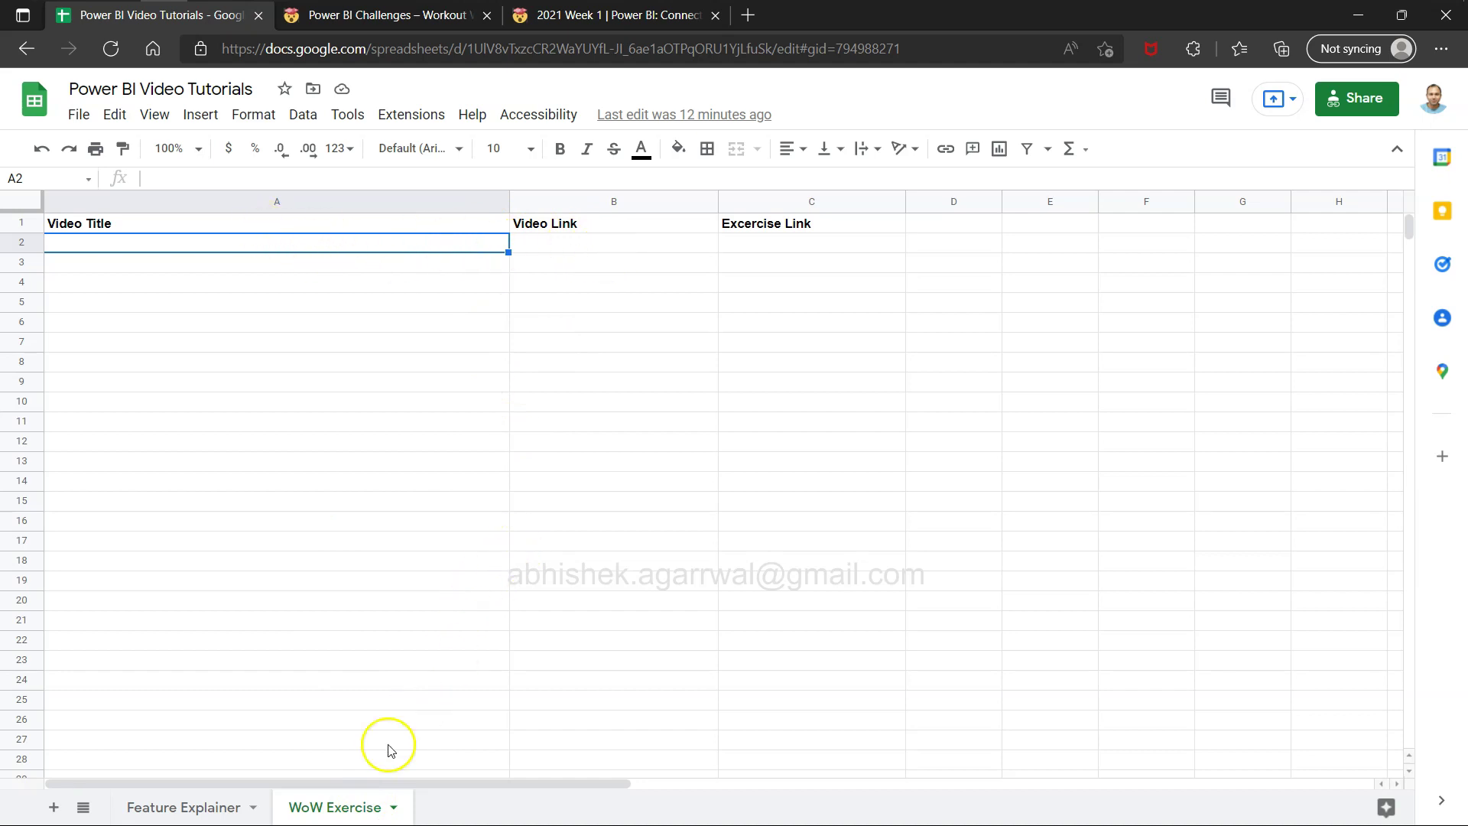
click(346, 812)
double_click(330, 810)
right_click(321, 808)
click(320, 809)
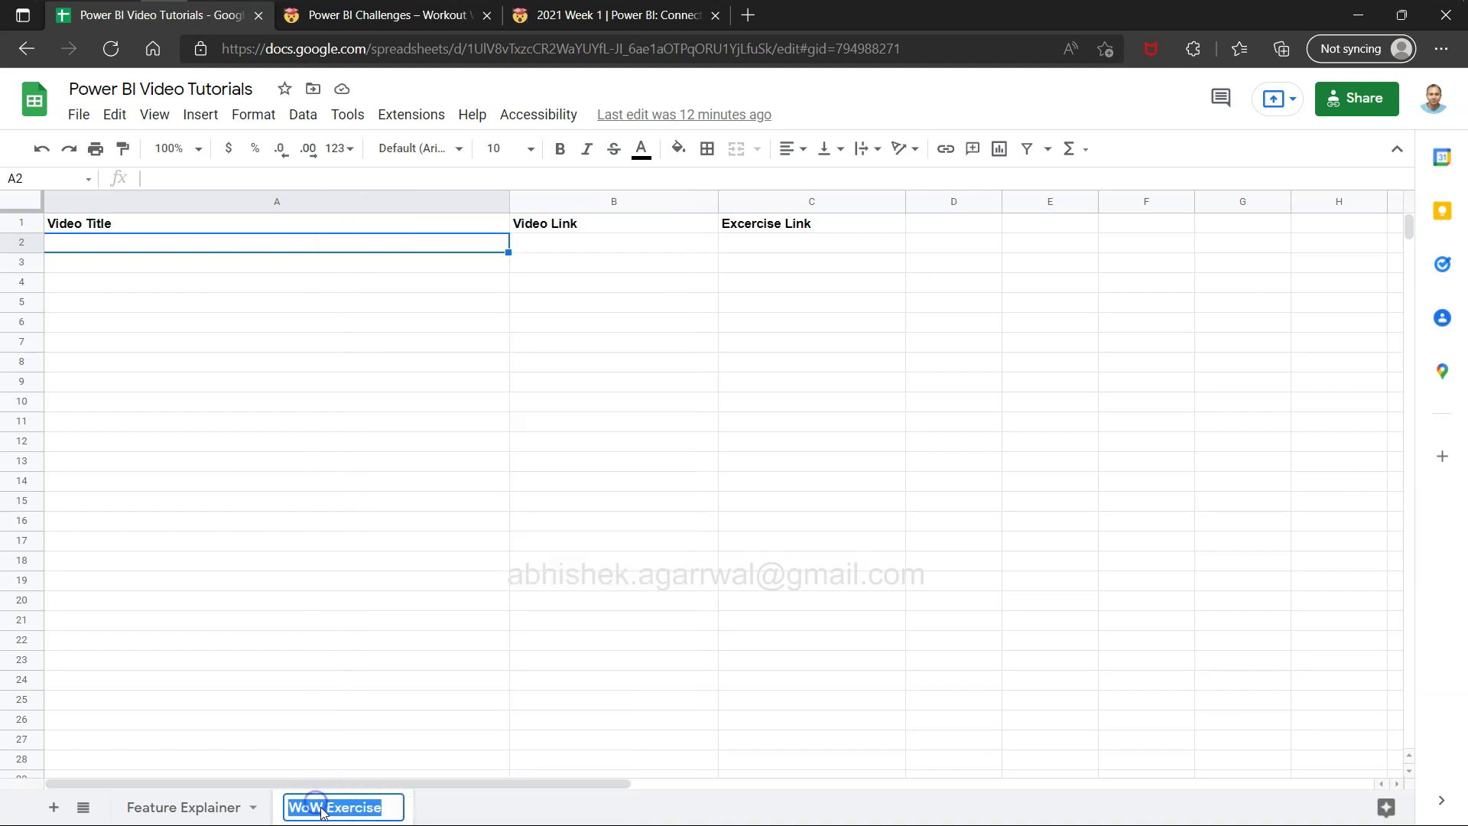
text(\\)
key(BackSpace)
key(BackSpace)
key(BackSpace)
key(BackSpace)
key(BackSpace)
key(BackSpace)
key(BackSpace)
key(Return)
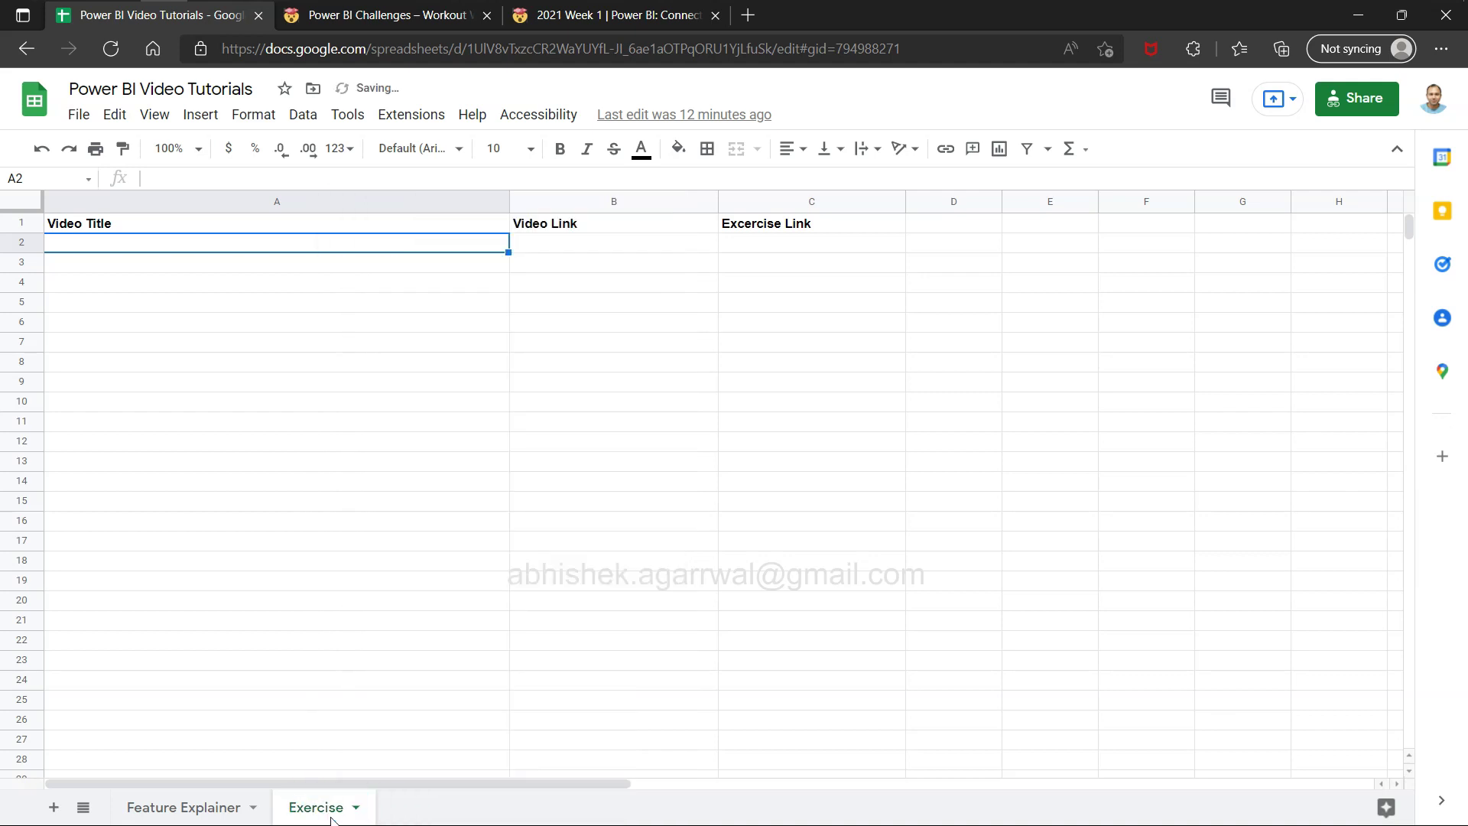
Step: Change the header in cell C1 to "WoW Excercise Link"
click(815, 229)
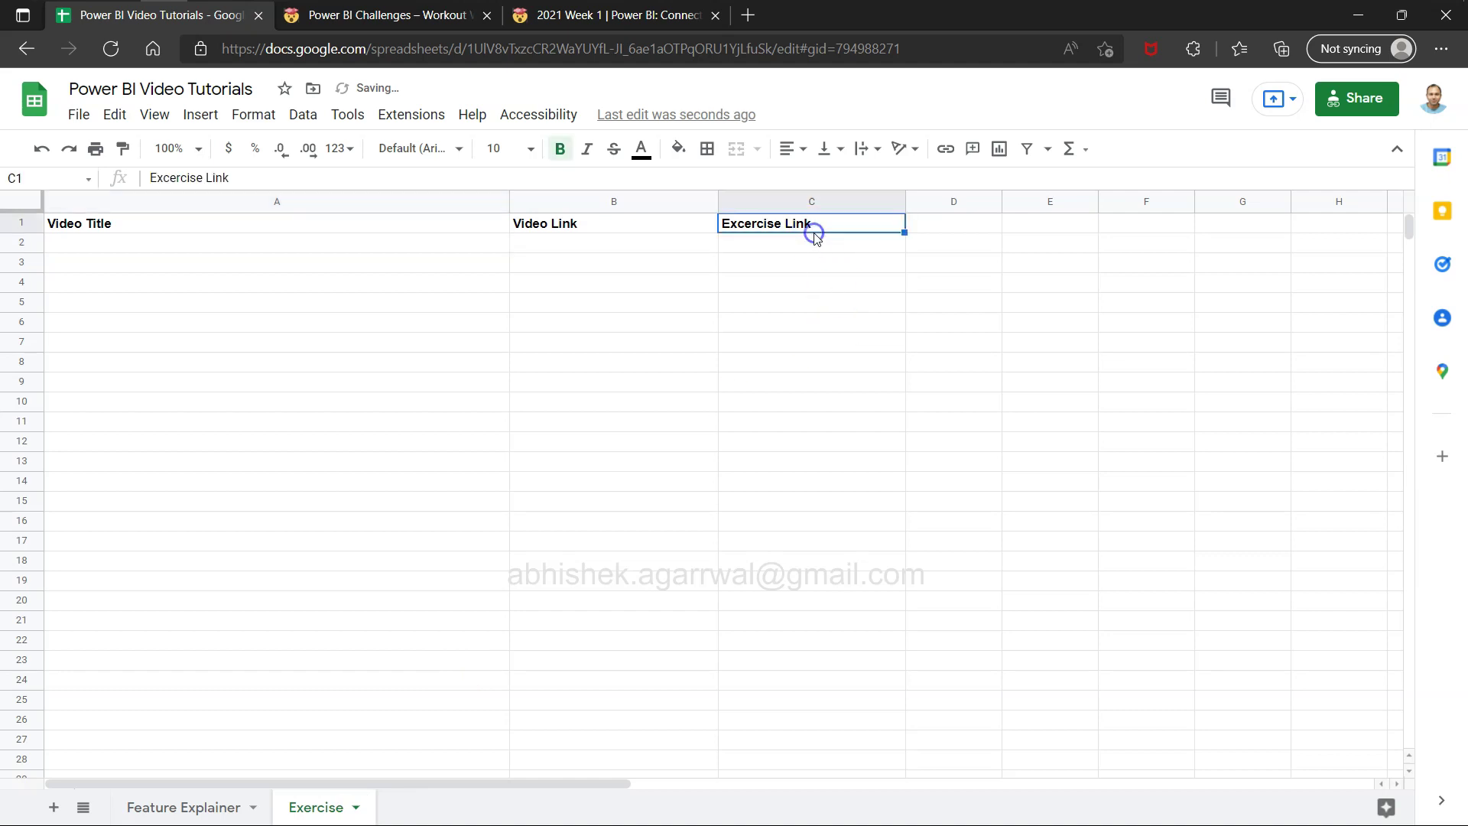
click(151, 177)
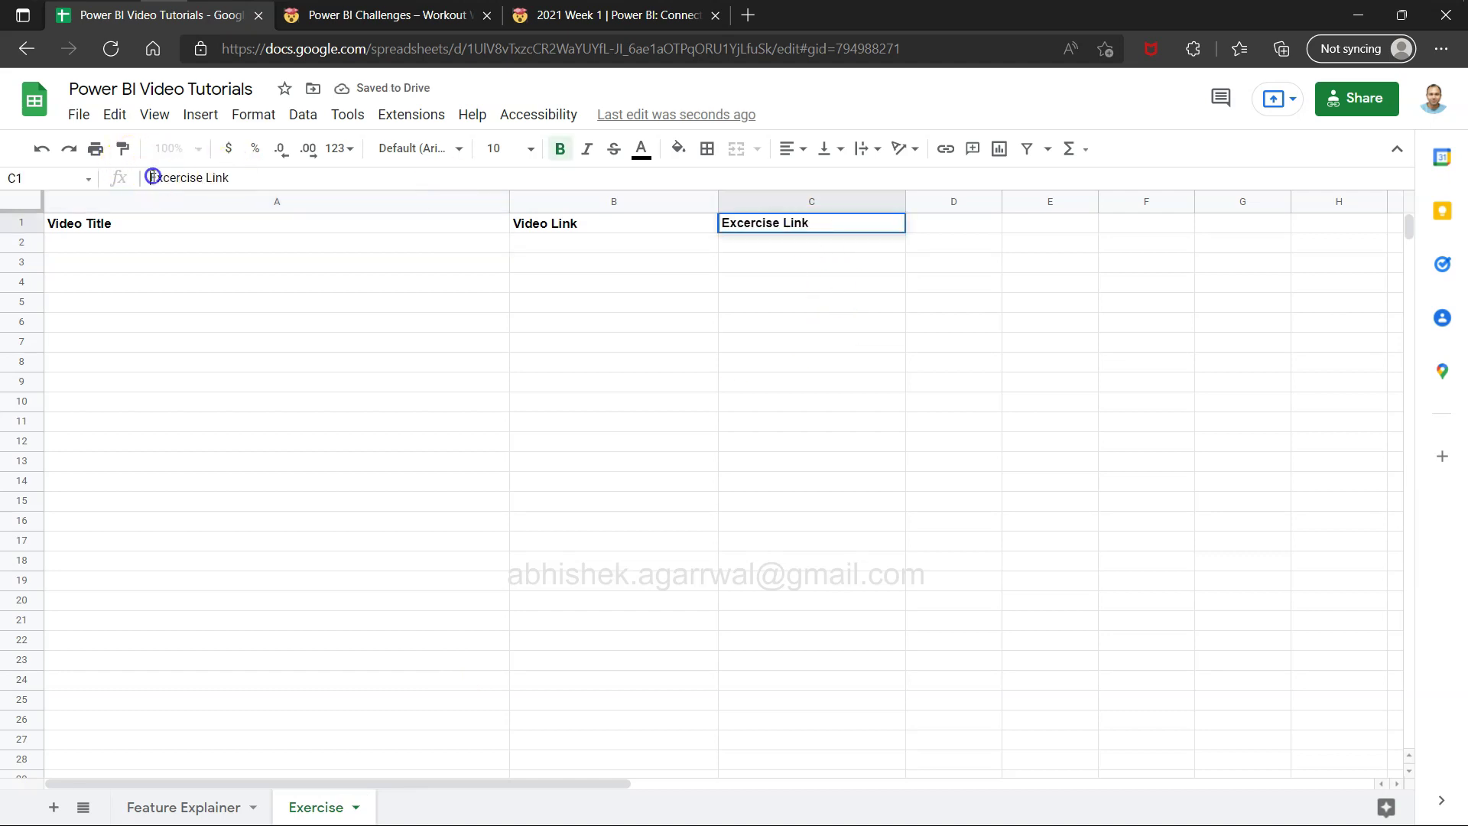
text(Wow)
key(BackSpace)
text(W)
key(Return)
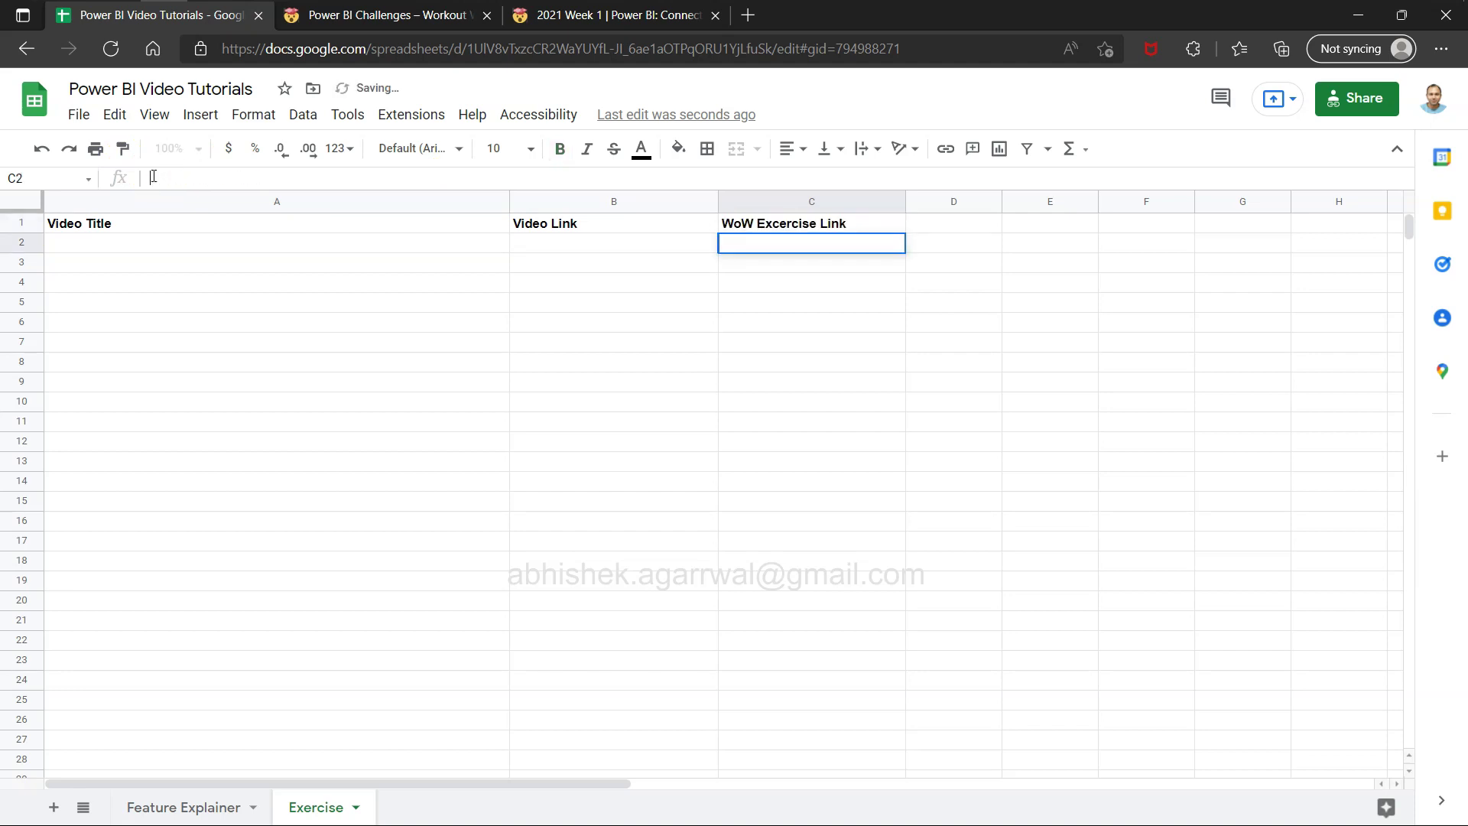
Step: Check the challenge's title on its web page and enter "Connecting to and Modeling Data" as the video title in cell A2
click(256, 246)
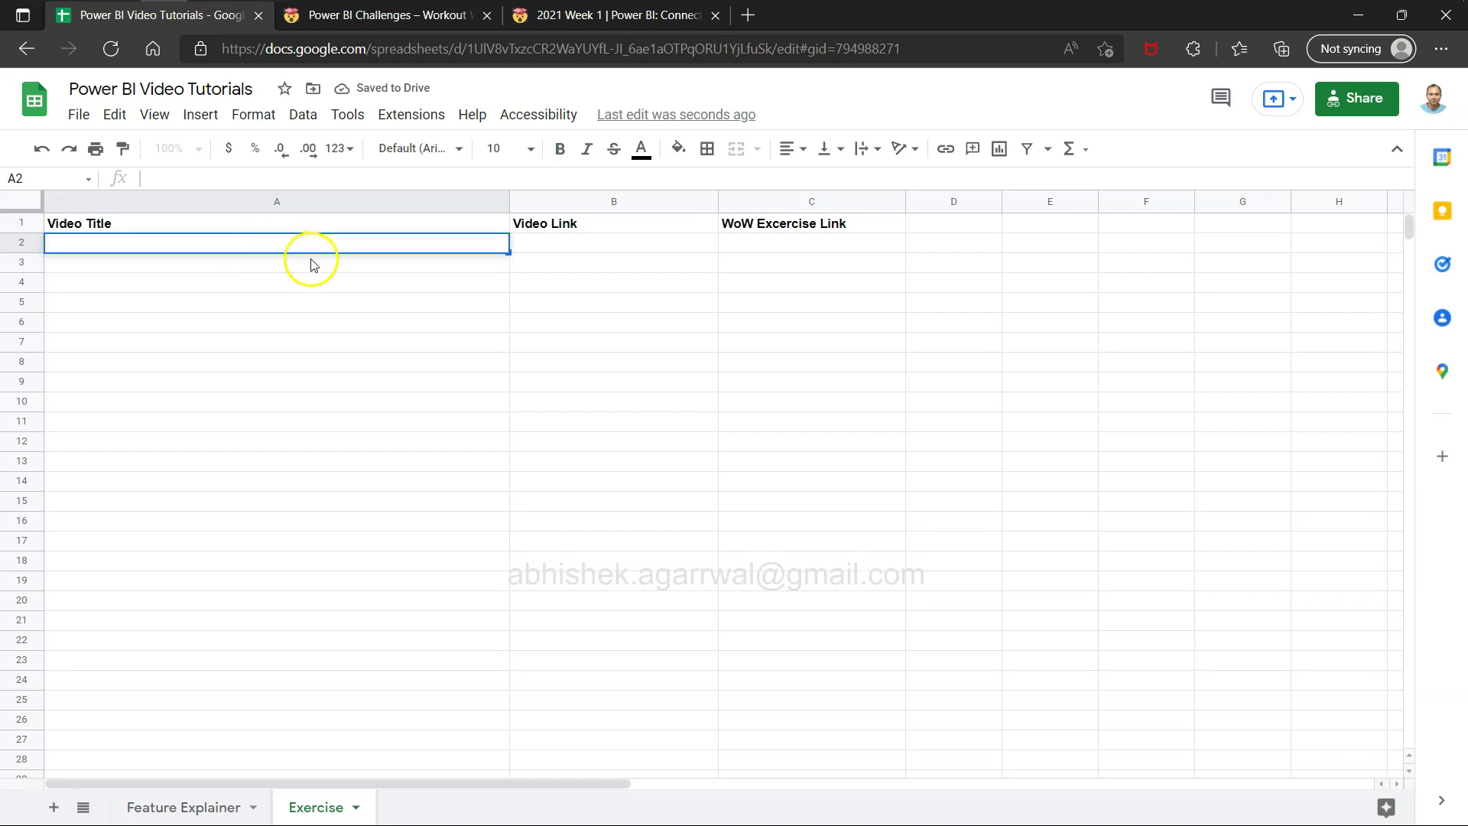
click(374, 303)
click(411, 244)
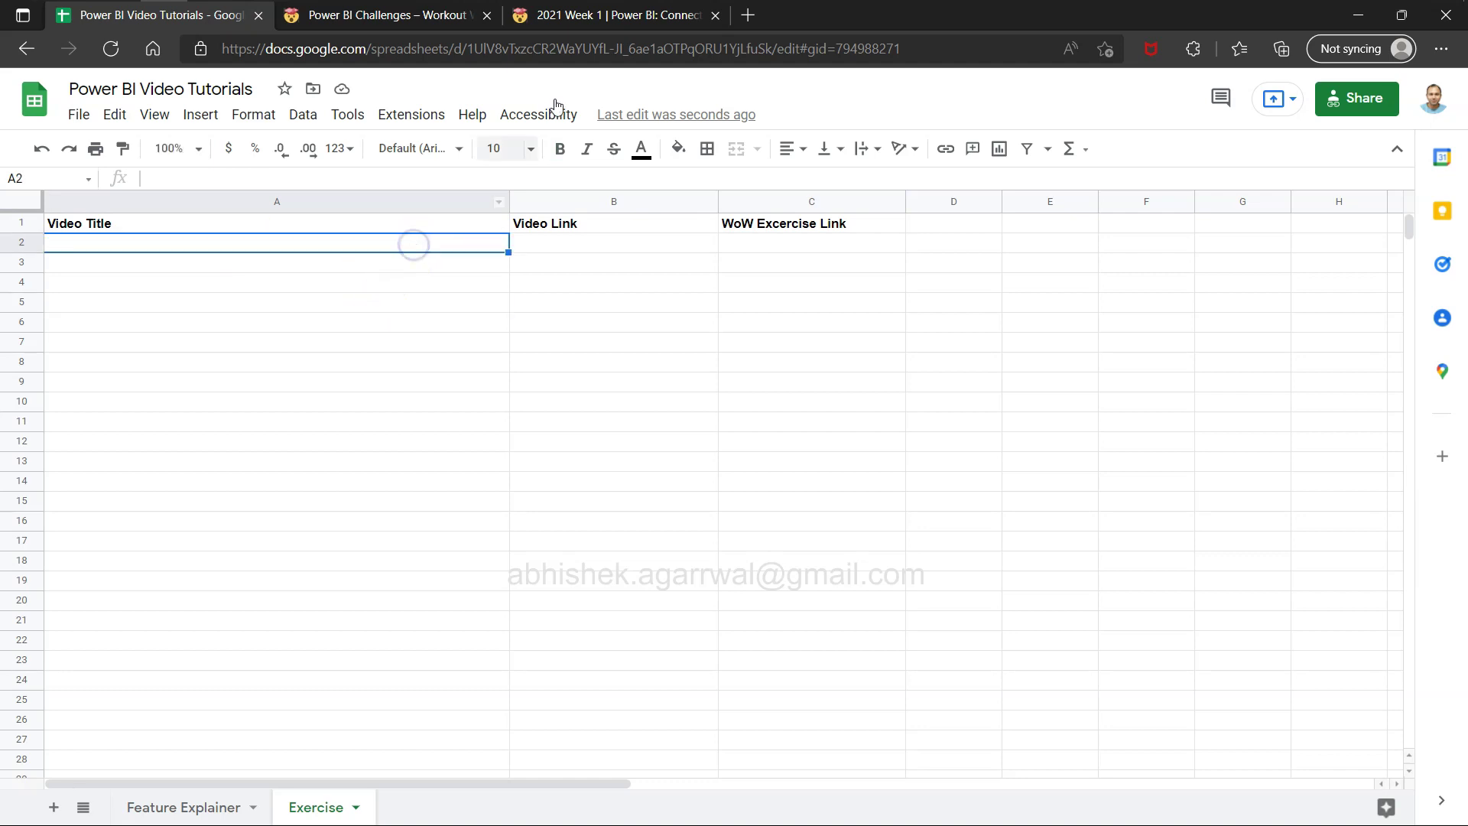
click(638, 15)
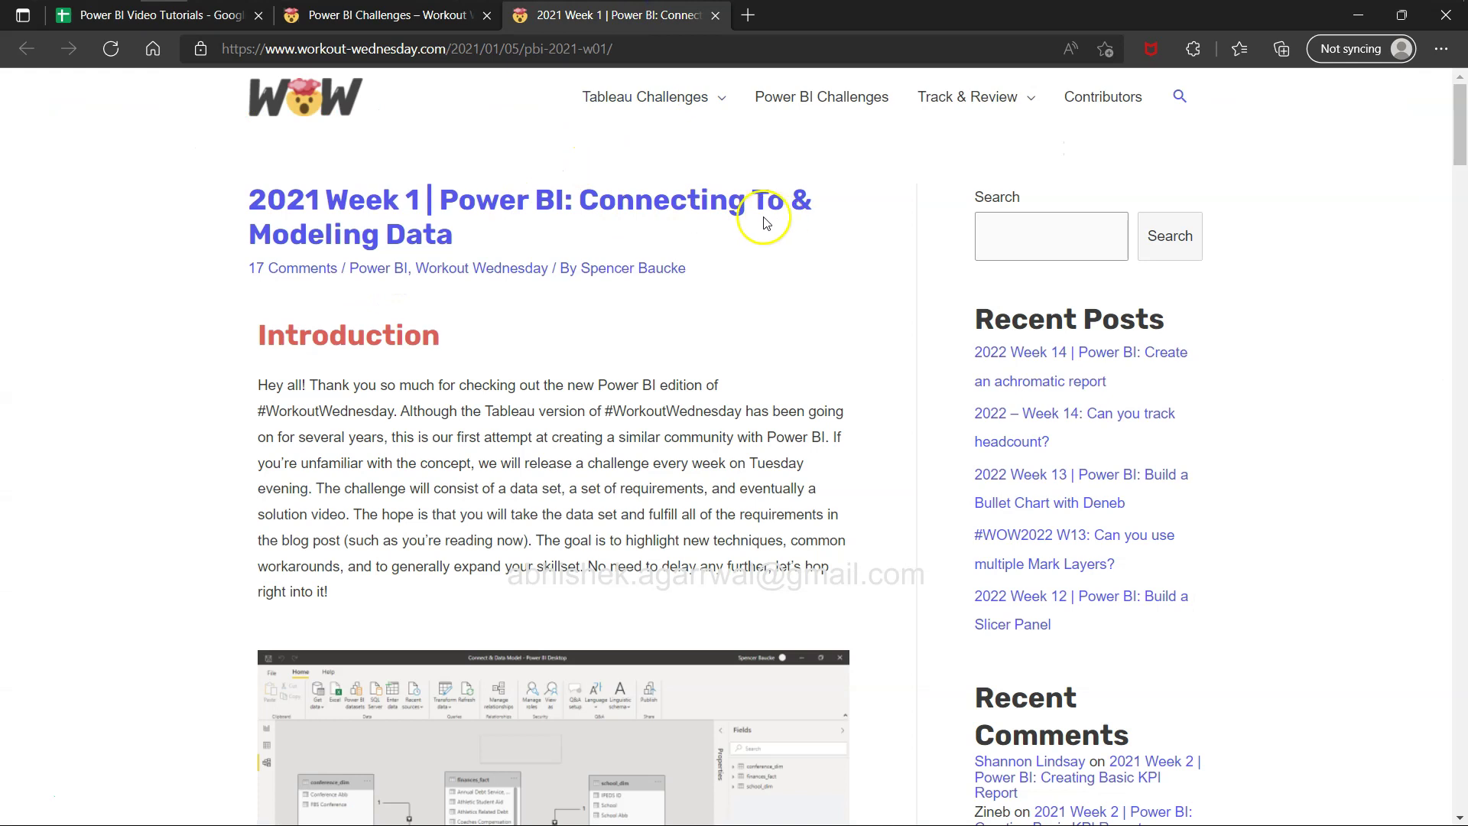
click(210, 15)
text(Connectin)
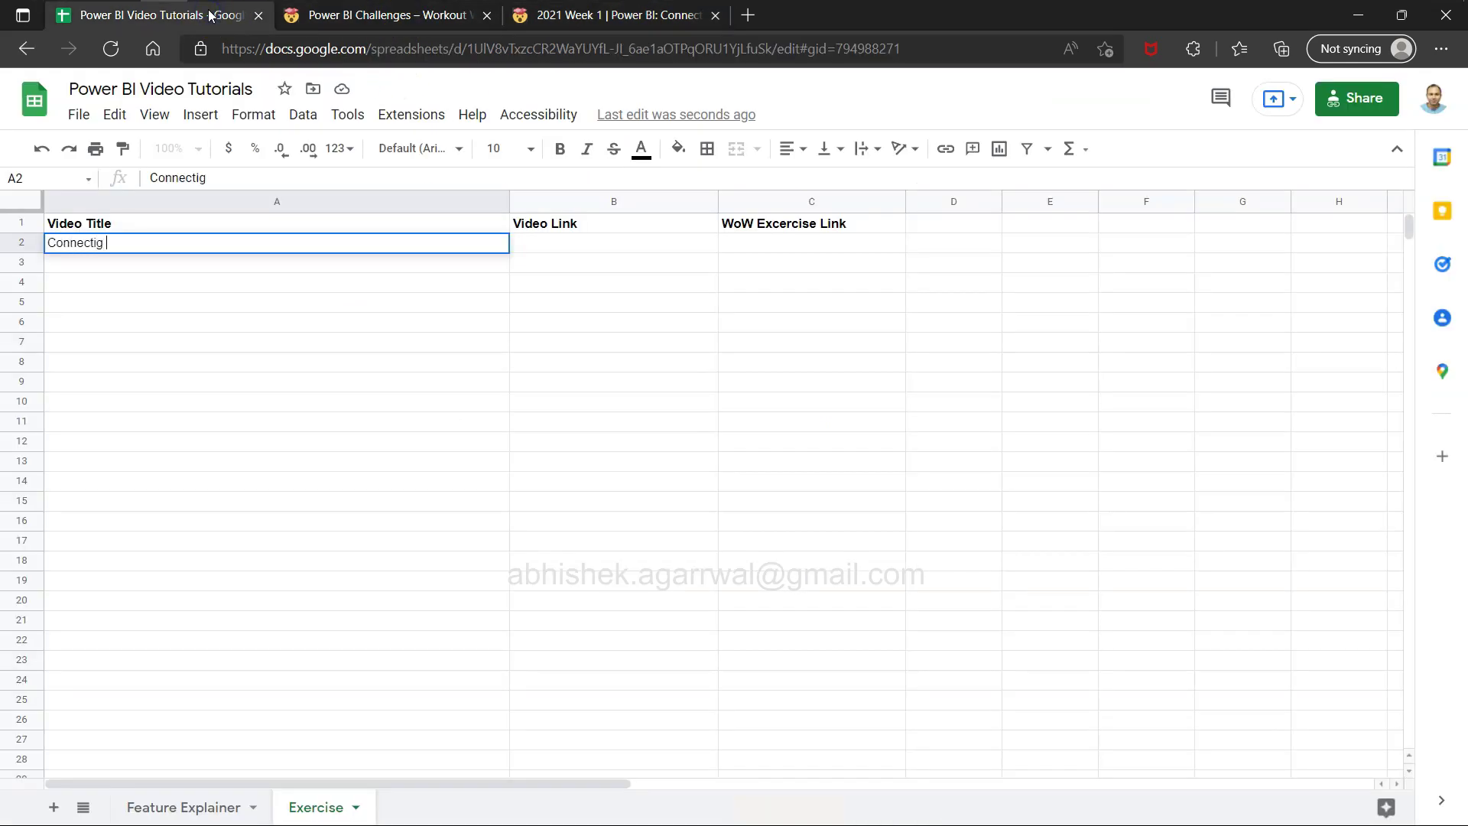
text(g ot)
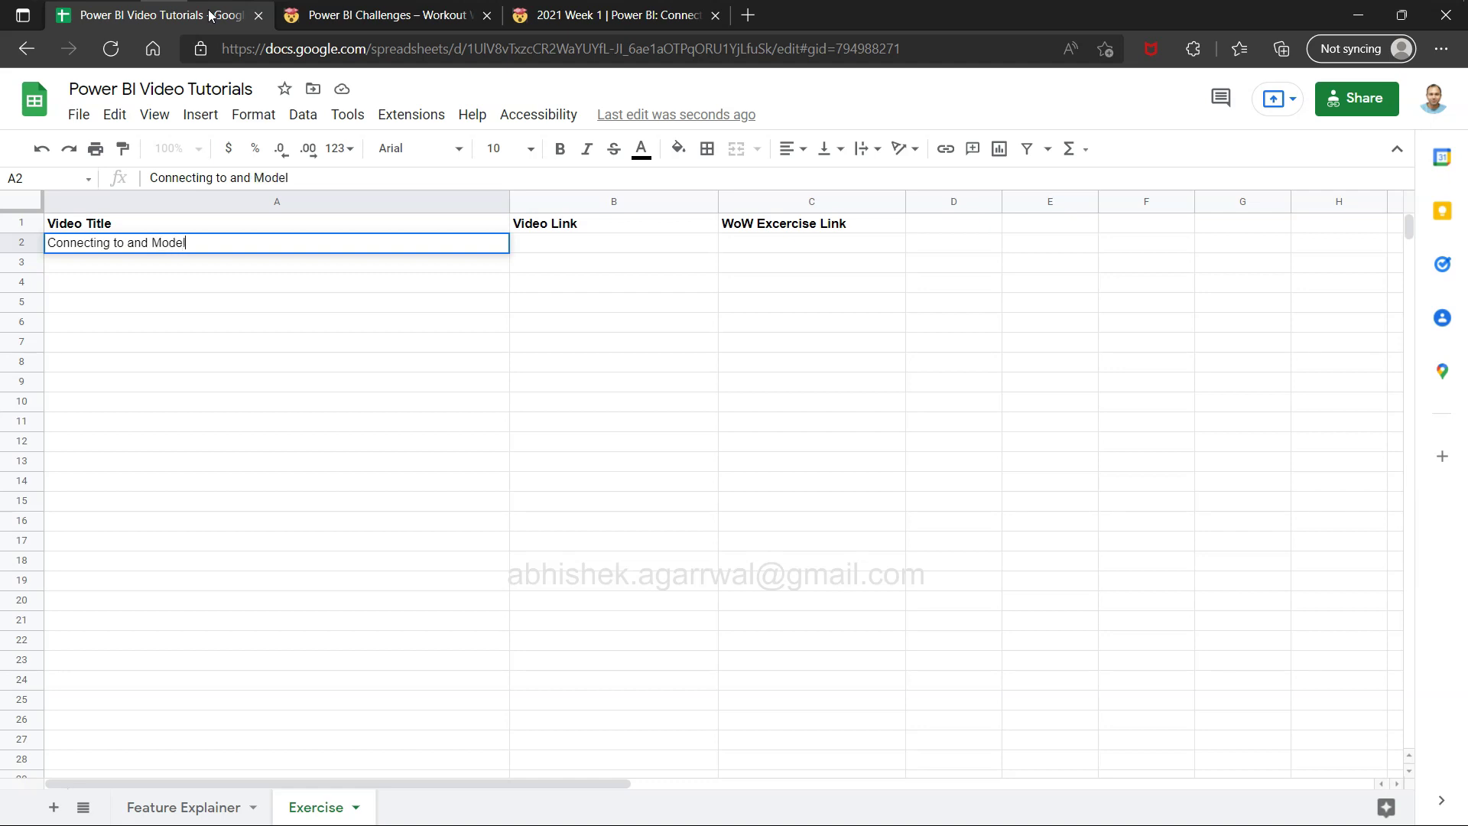
key(Tab)
key(Tab)
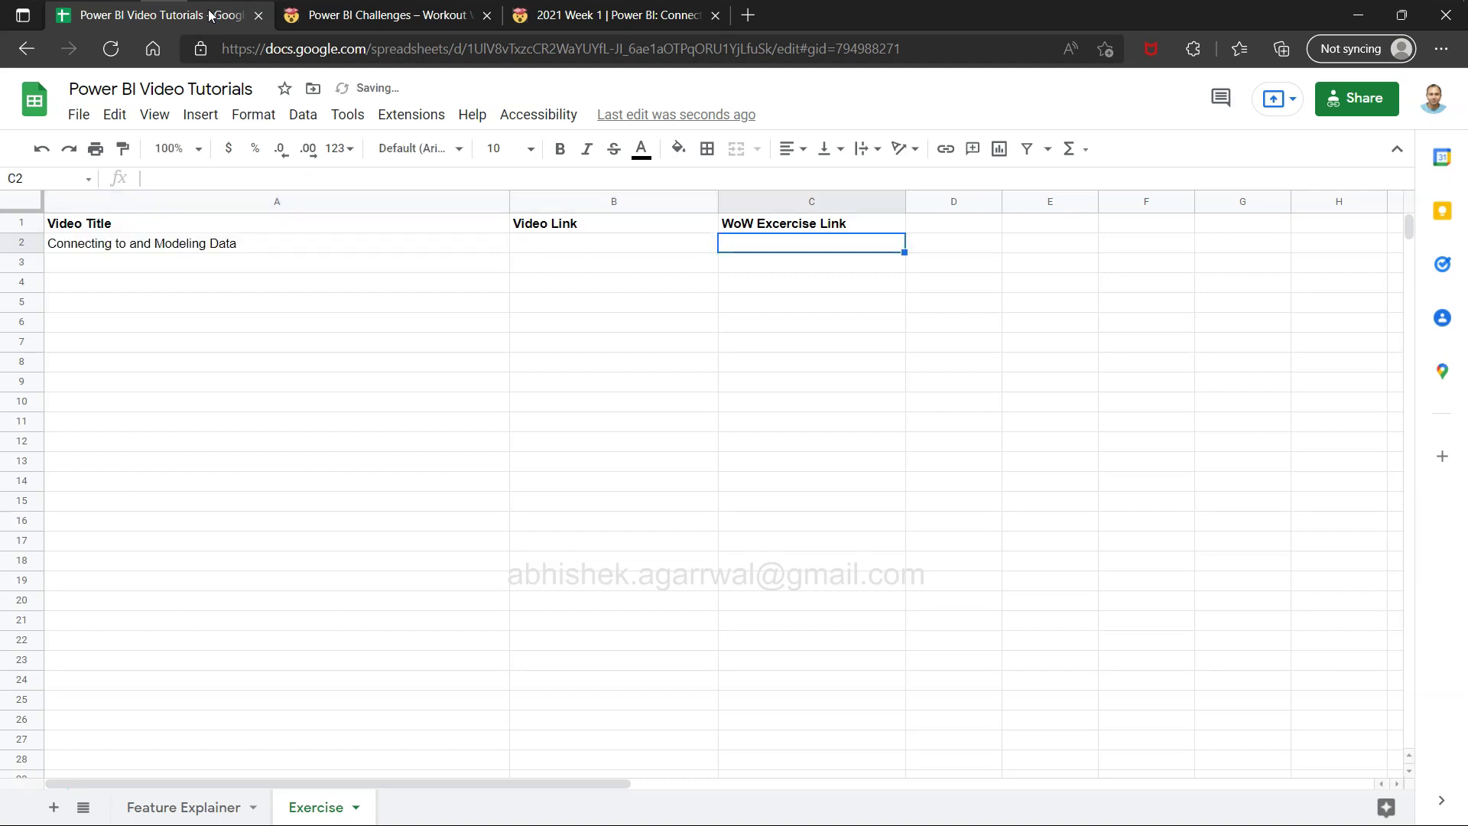
Step: Copy the 2021 Week 1 challenge page's link and paste it into cell C2 under WoW Excercise Link
click(593, 23)
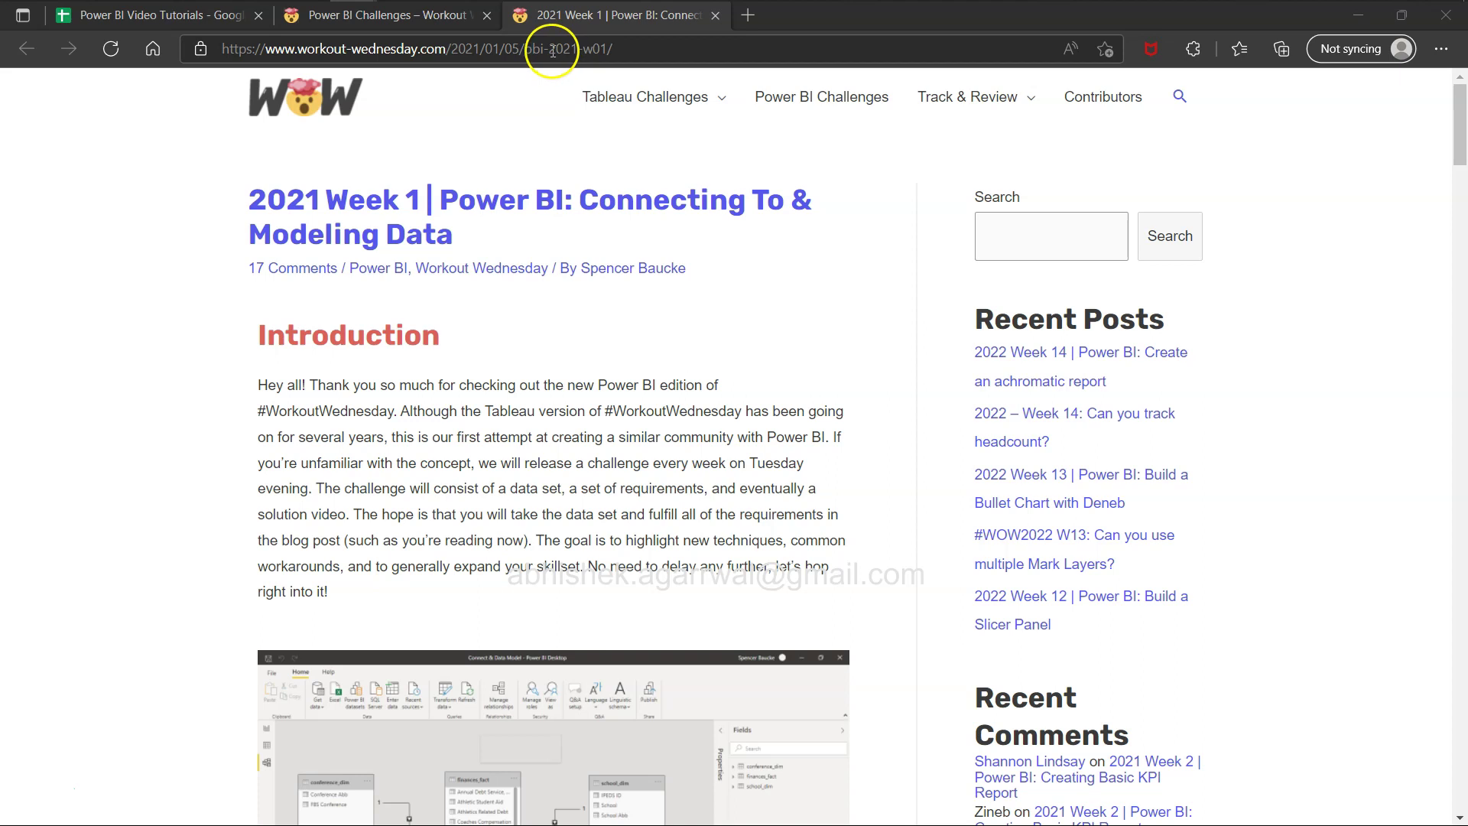
click(244, 25)
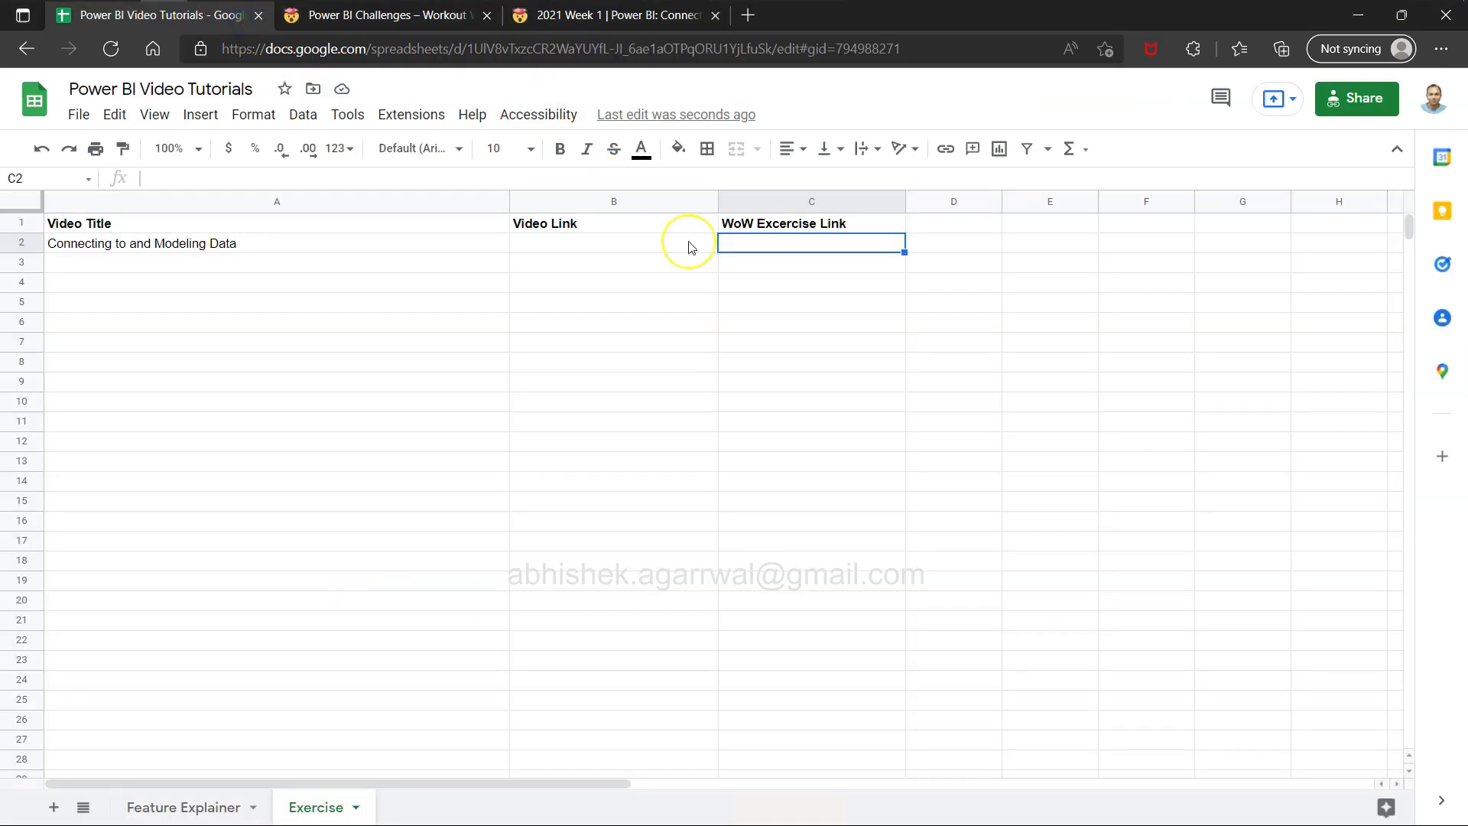
text(2021 Week 1 | Power BI: Connecting To & Modeling Data – Workout Wednesday (workout-wednesday.com))
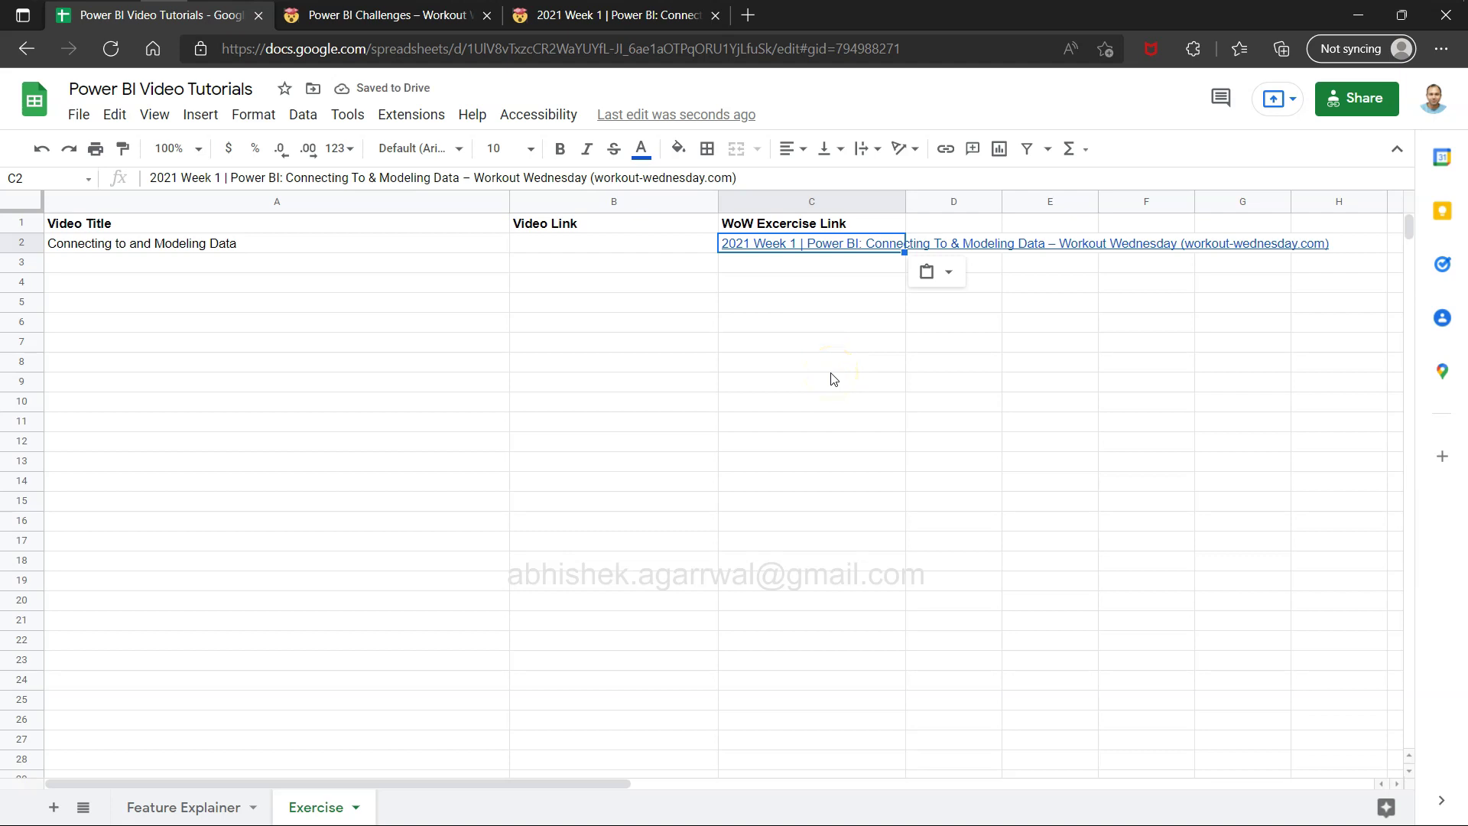
click(348, 260)
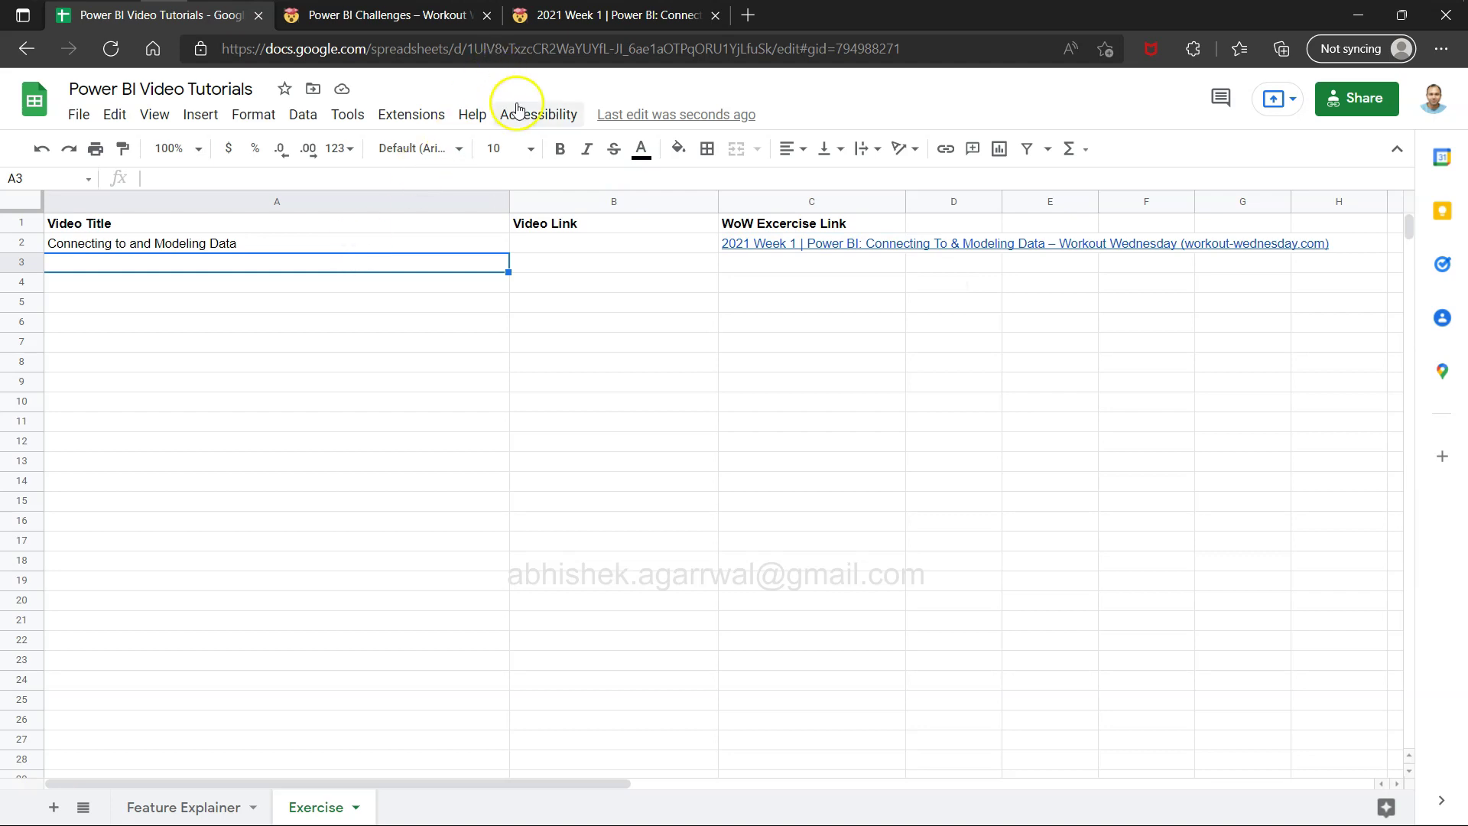
Step: Return to the 2021 Week 1 challenge page and read its introduction and the requirements on cleaning the data set and removing Conference Medians
click(612, 16)
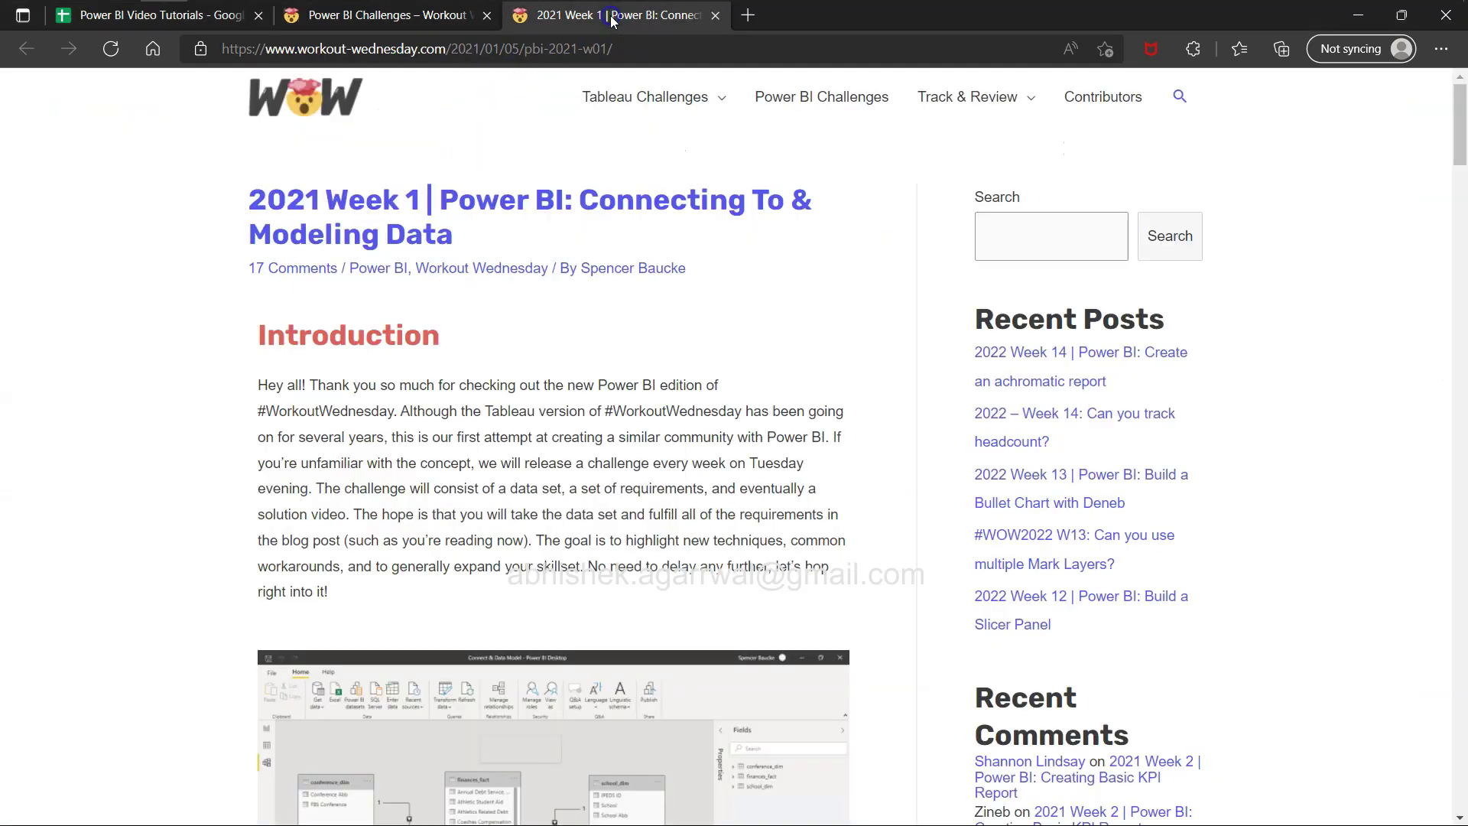
scroll(427, 520, down, 8)
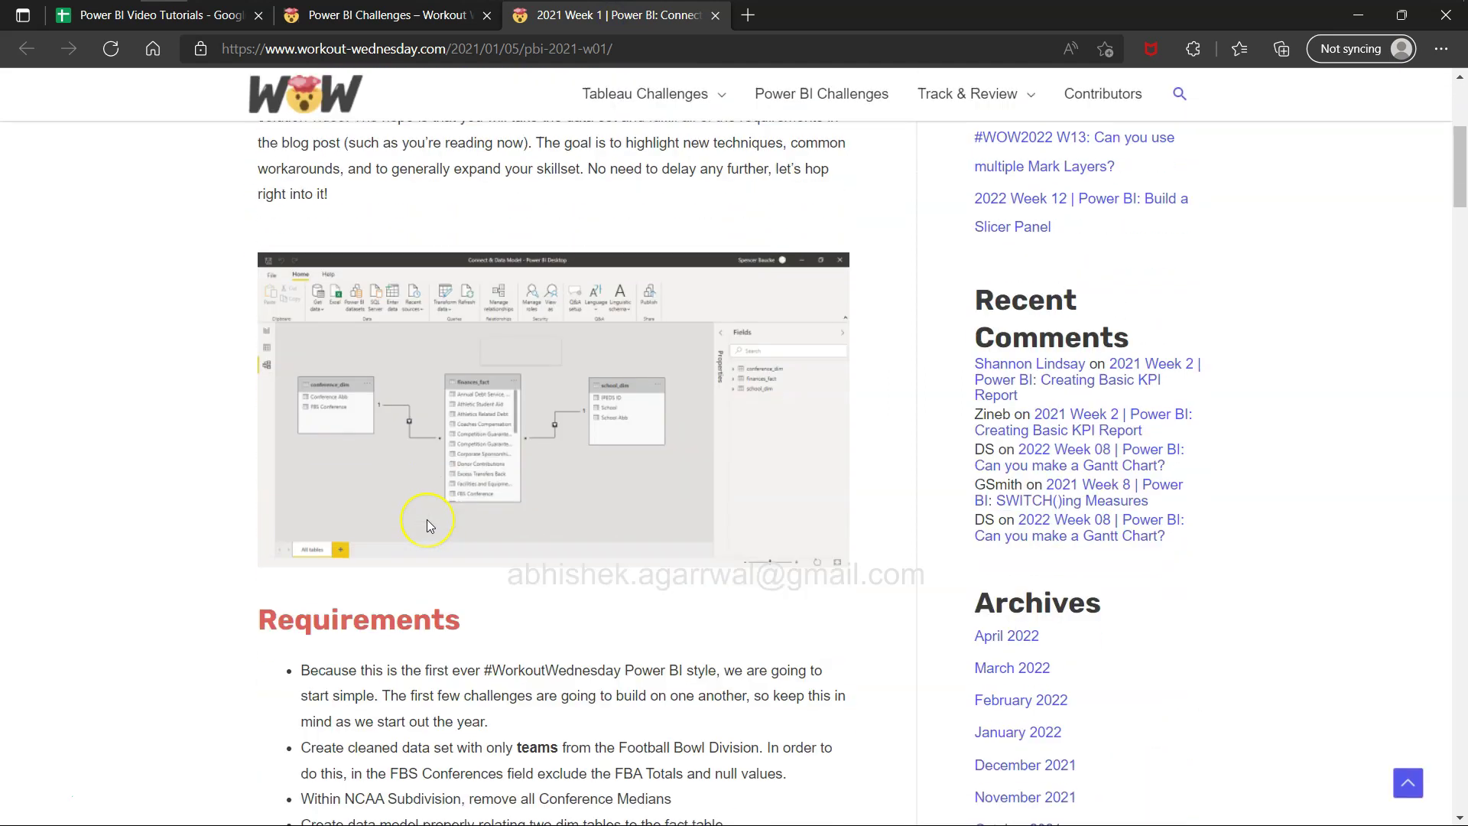
scroll(427, 526, up, 6)
click(589, 417)
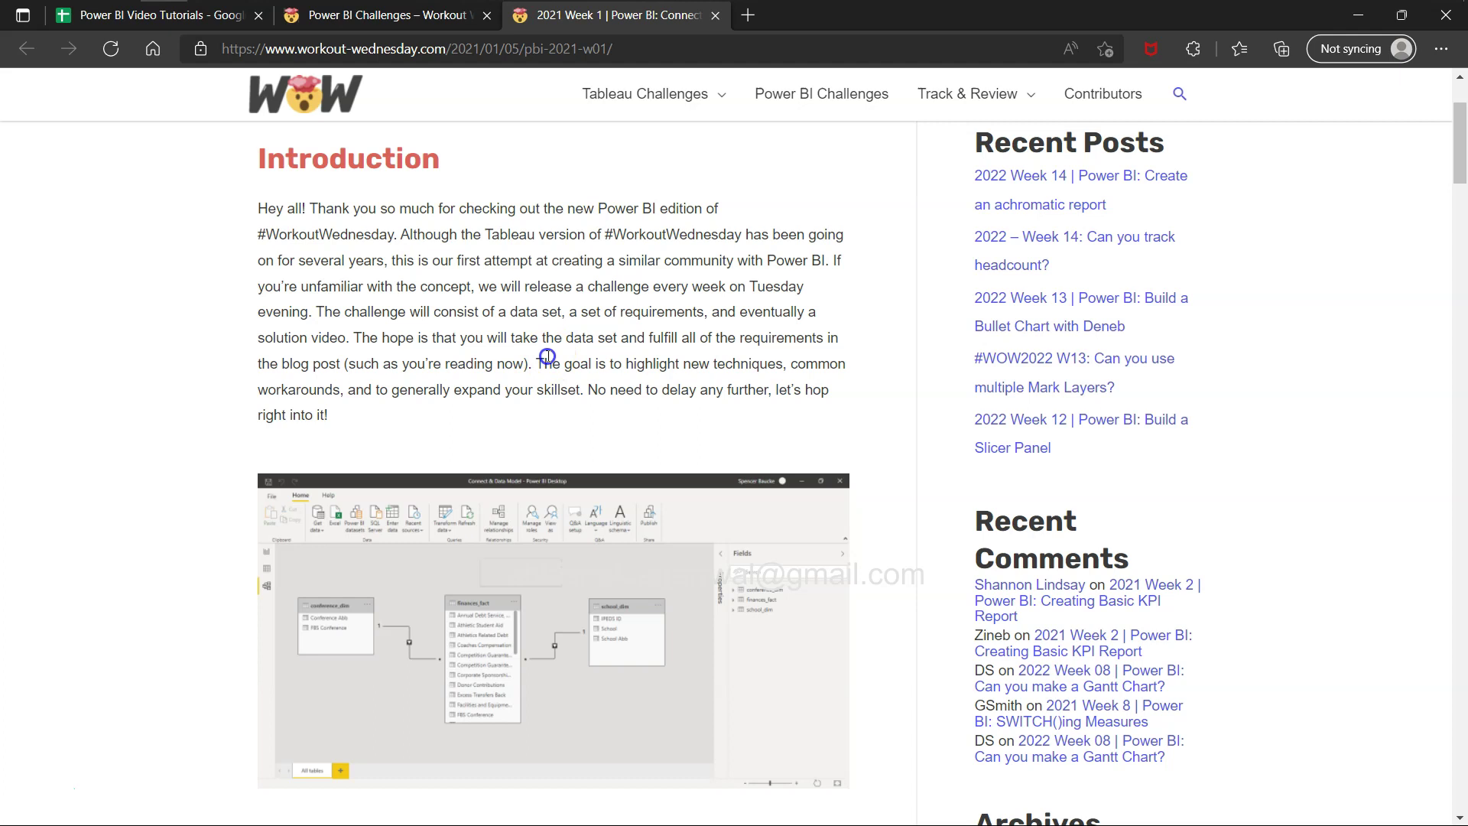
scroll(548, 356, down, 7)
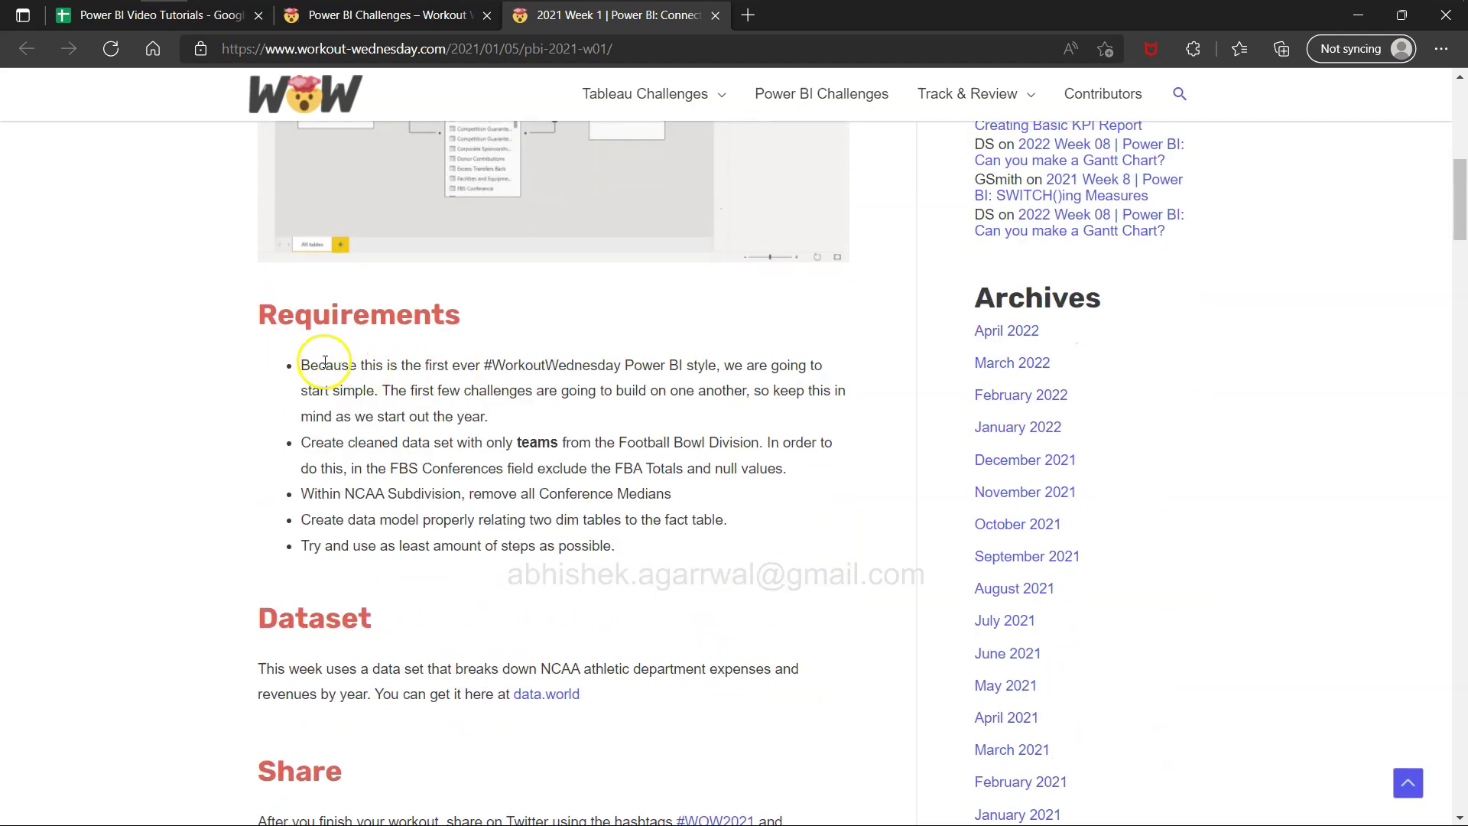
drag(310, 365, 790, 414)
click(358, 486)
drag(300, 442, 777, 469)
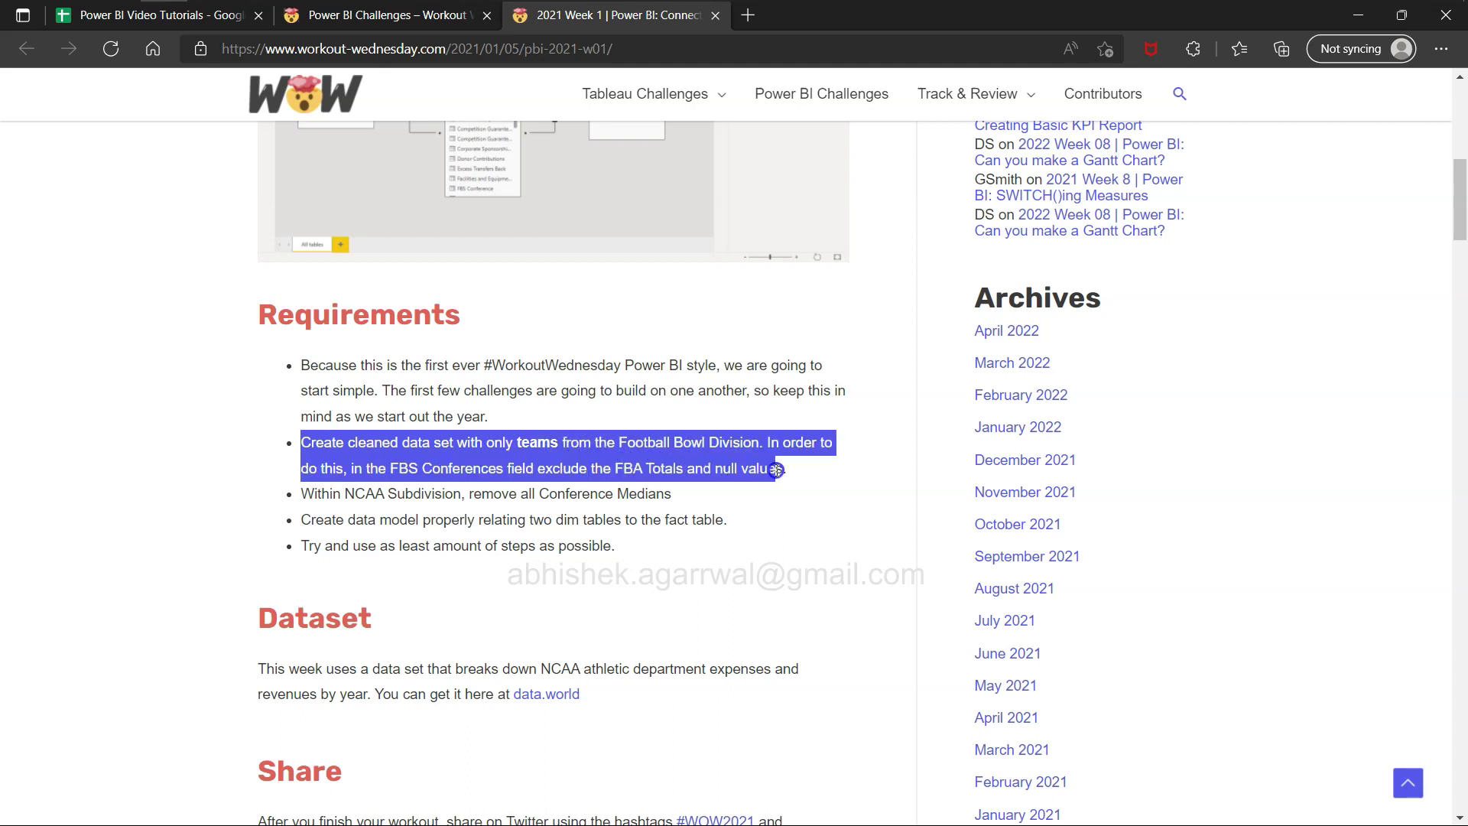
click(767, 450)
click(730, 471)
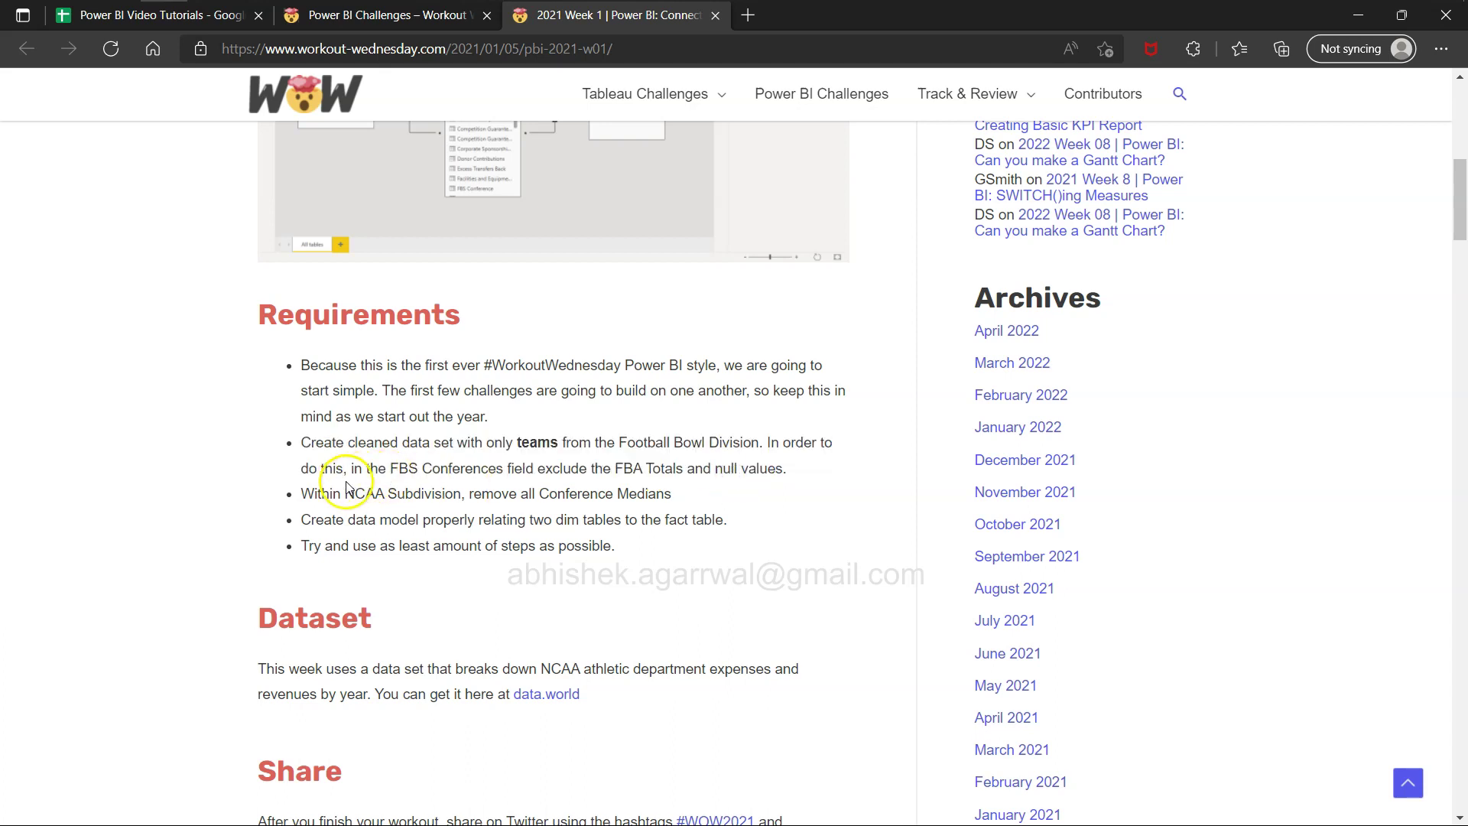
double_click(304, 492)
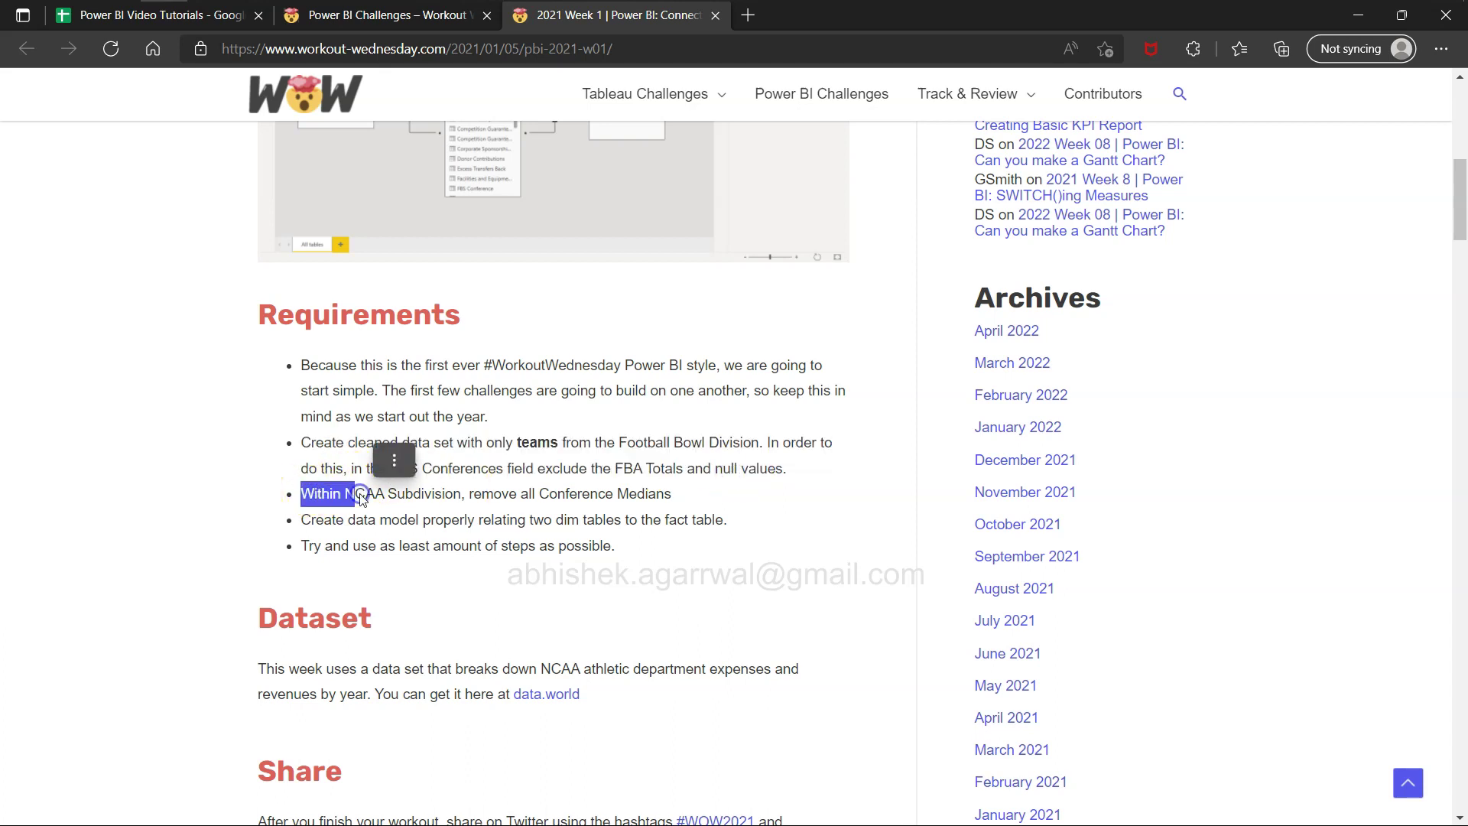
click(330, 475)
Step: Open the challenge's NCAA Financials dataset on data.world and download it, saving the zip file in the WoW folder
scroll(359, 546, down, 1)
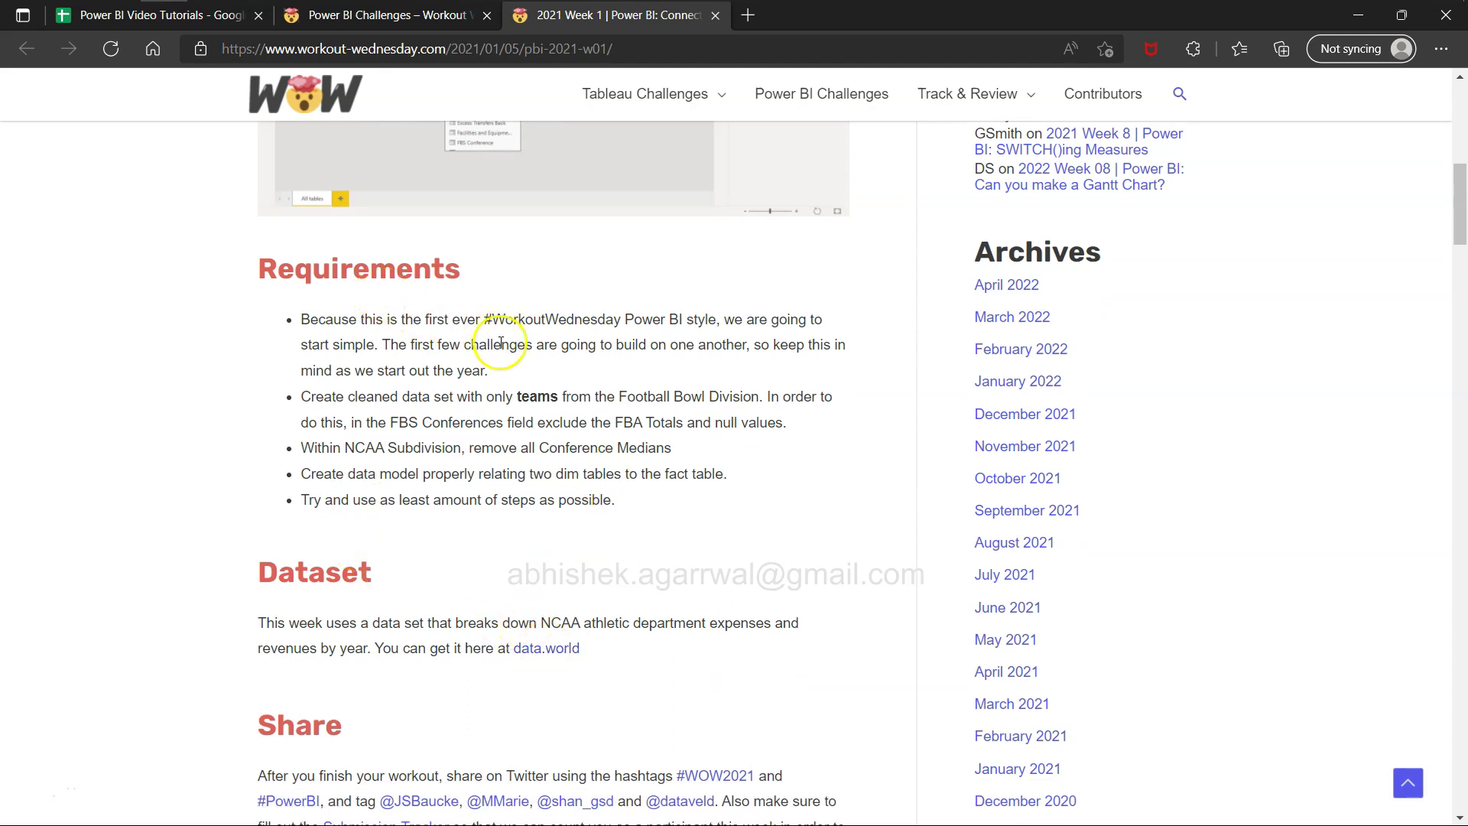
click(556, 650)
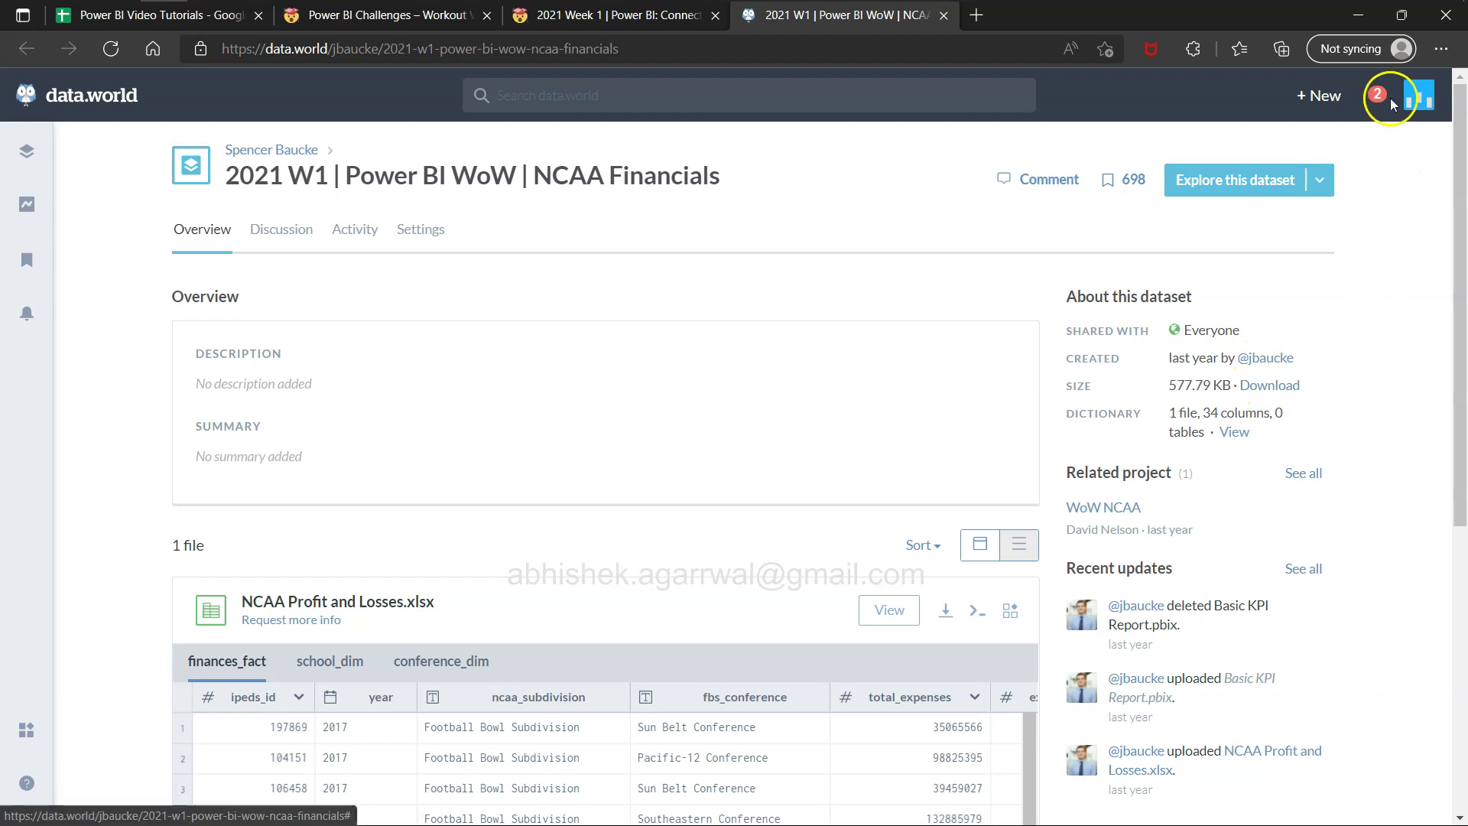
click(1269, 386)
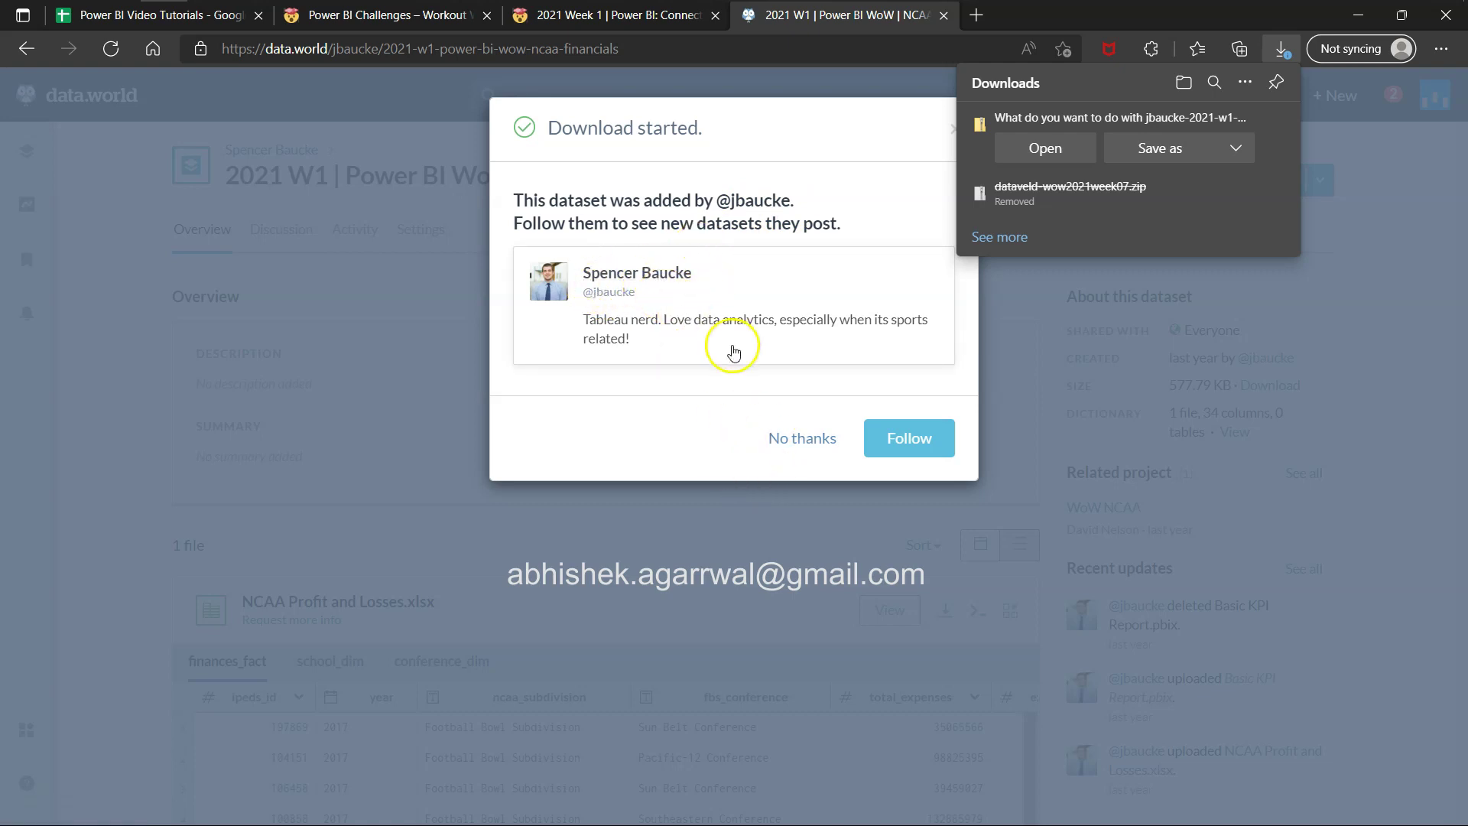
click(801, 439)
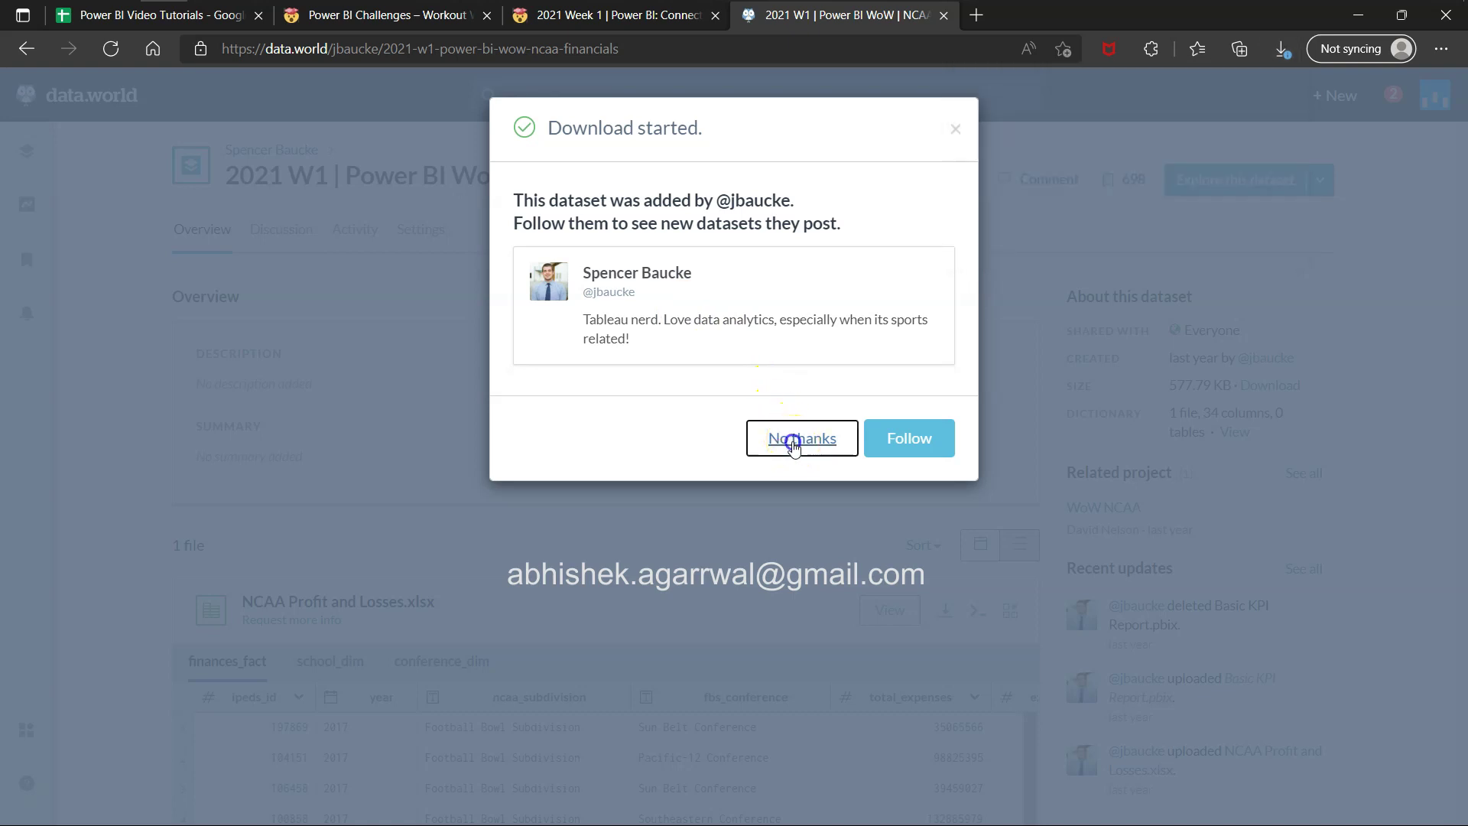
click(1280, 50)
click(1154, 152)
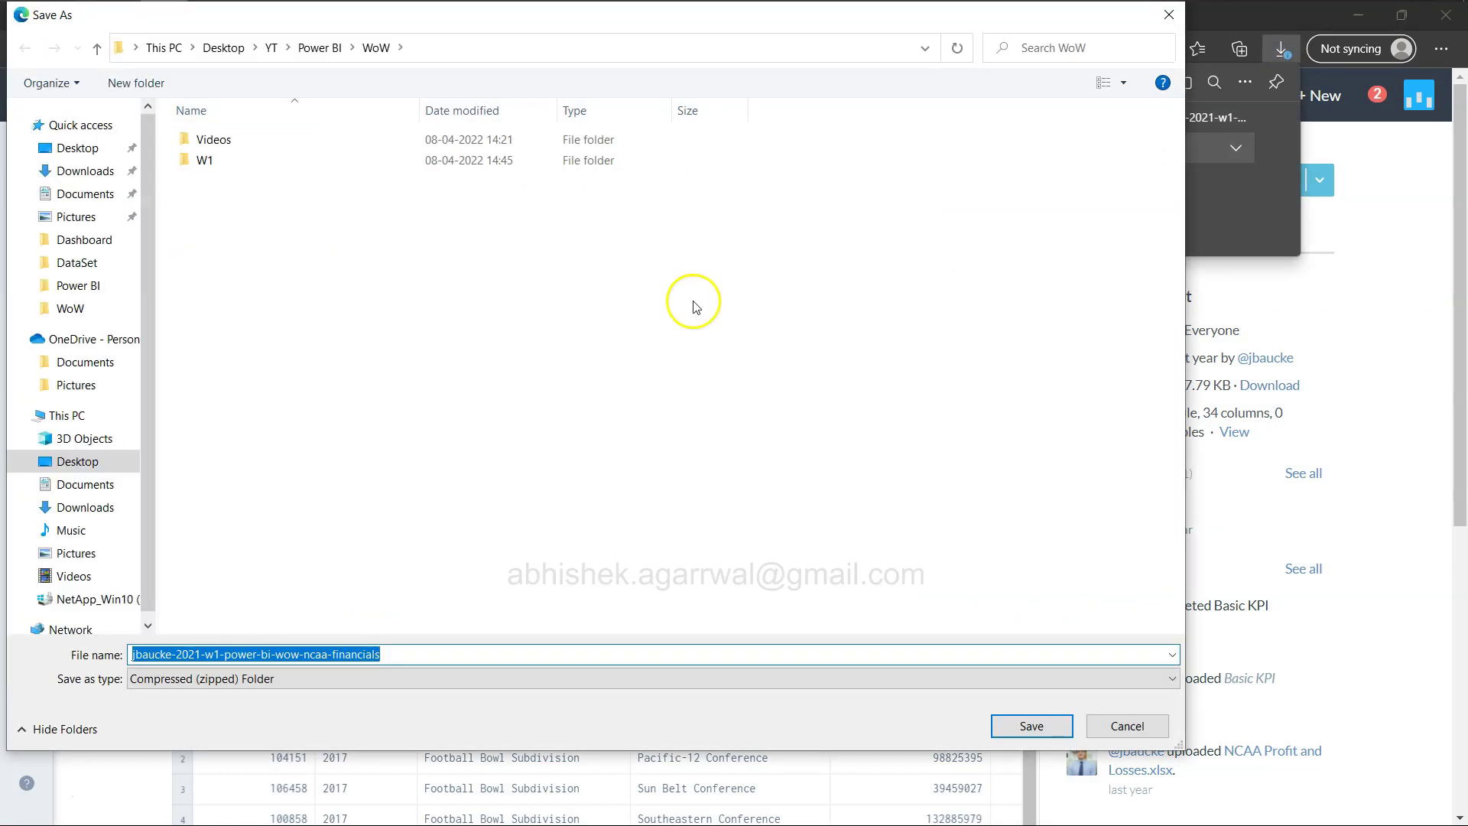
click(1010, 732)
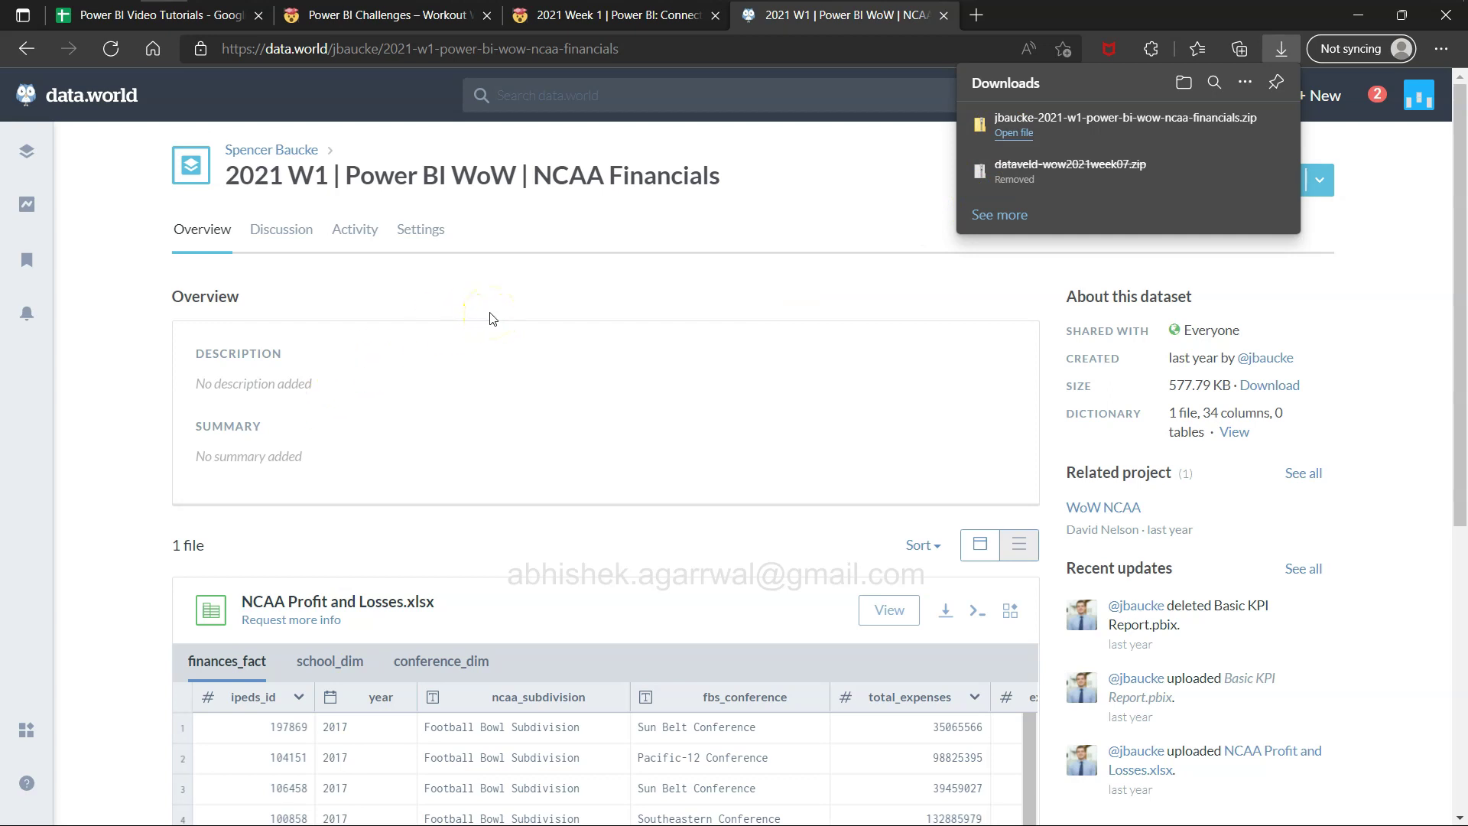
Step: Open the downloaded zip, examine the files in its data folder, and go back up to the WoW folder
click(1015, 133)
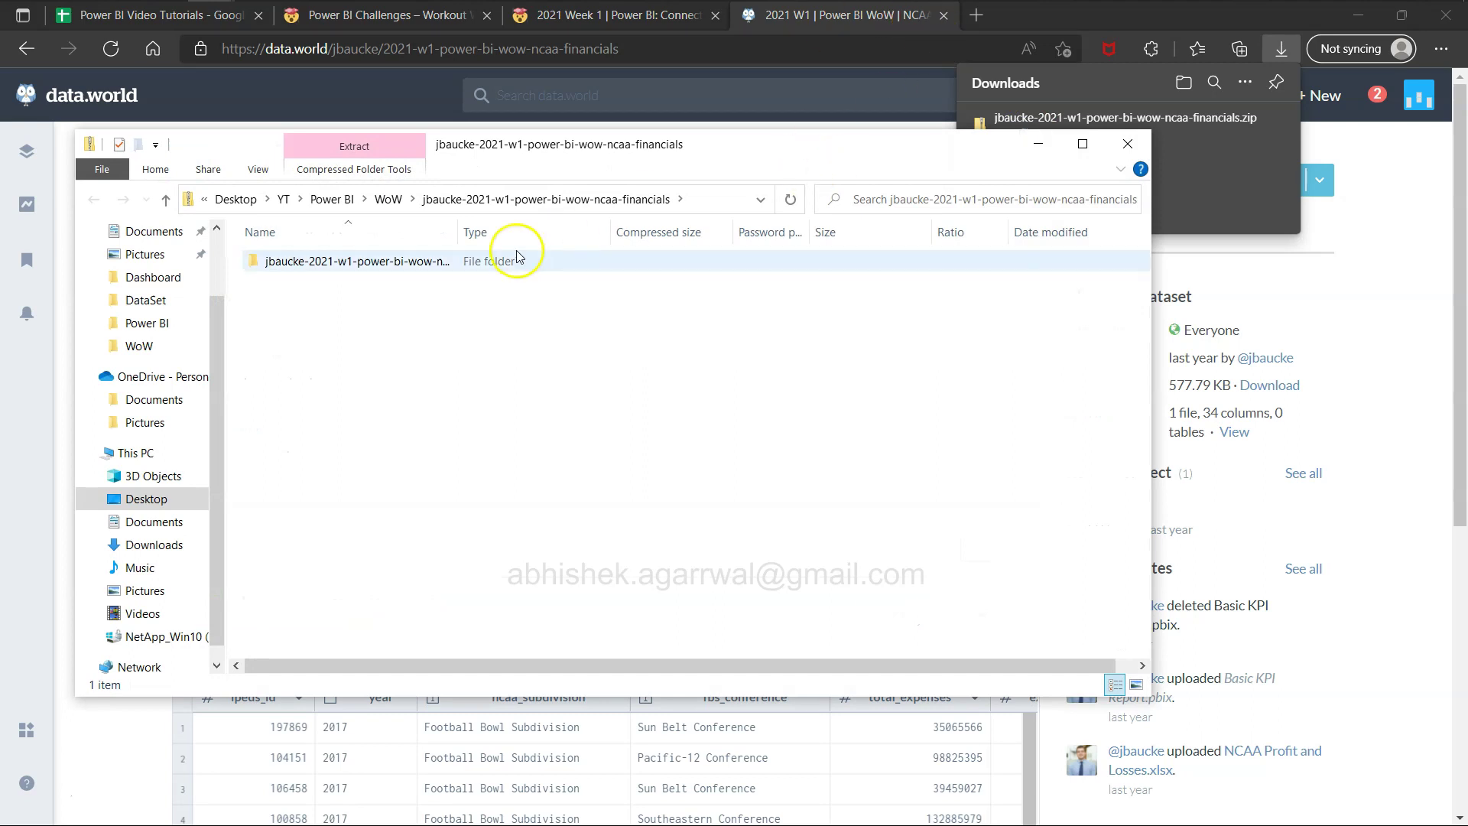
double_click(420, 261)
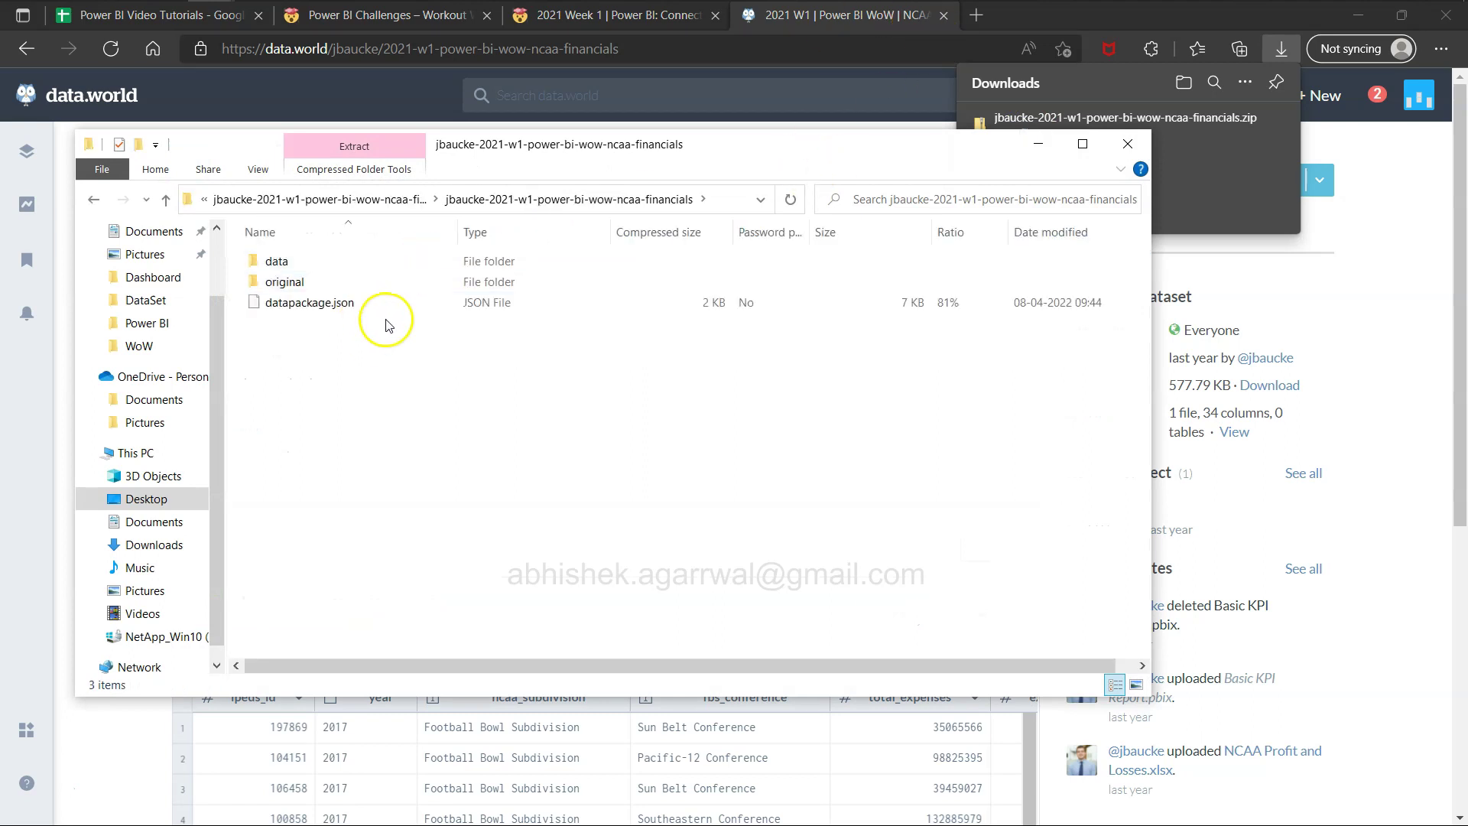
double_click(377, 263)
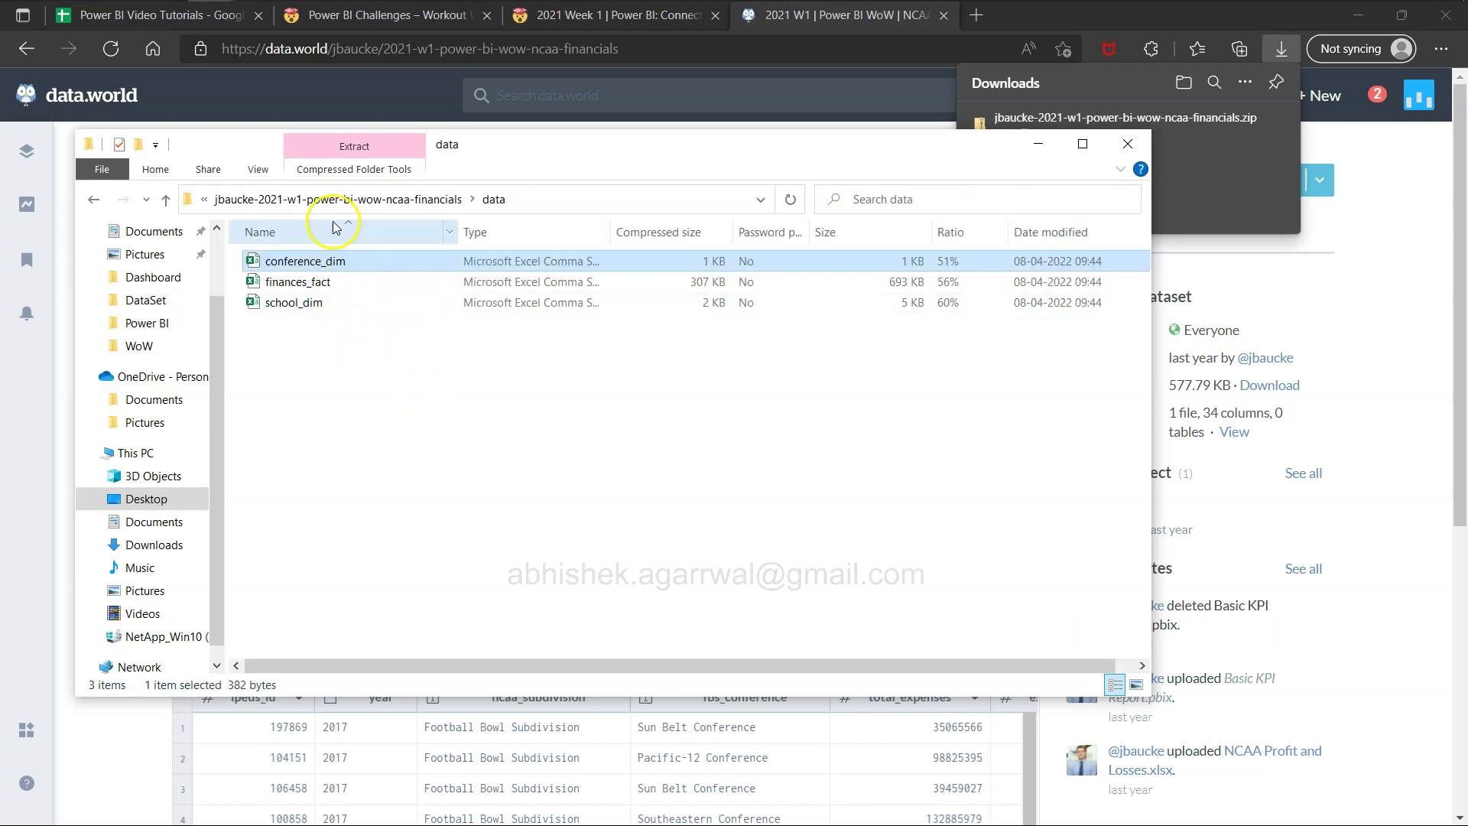
click(343, 200)
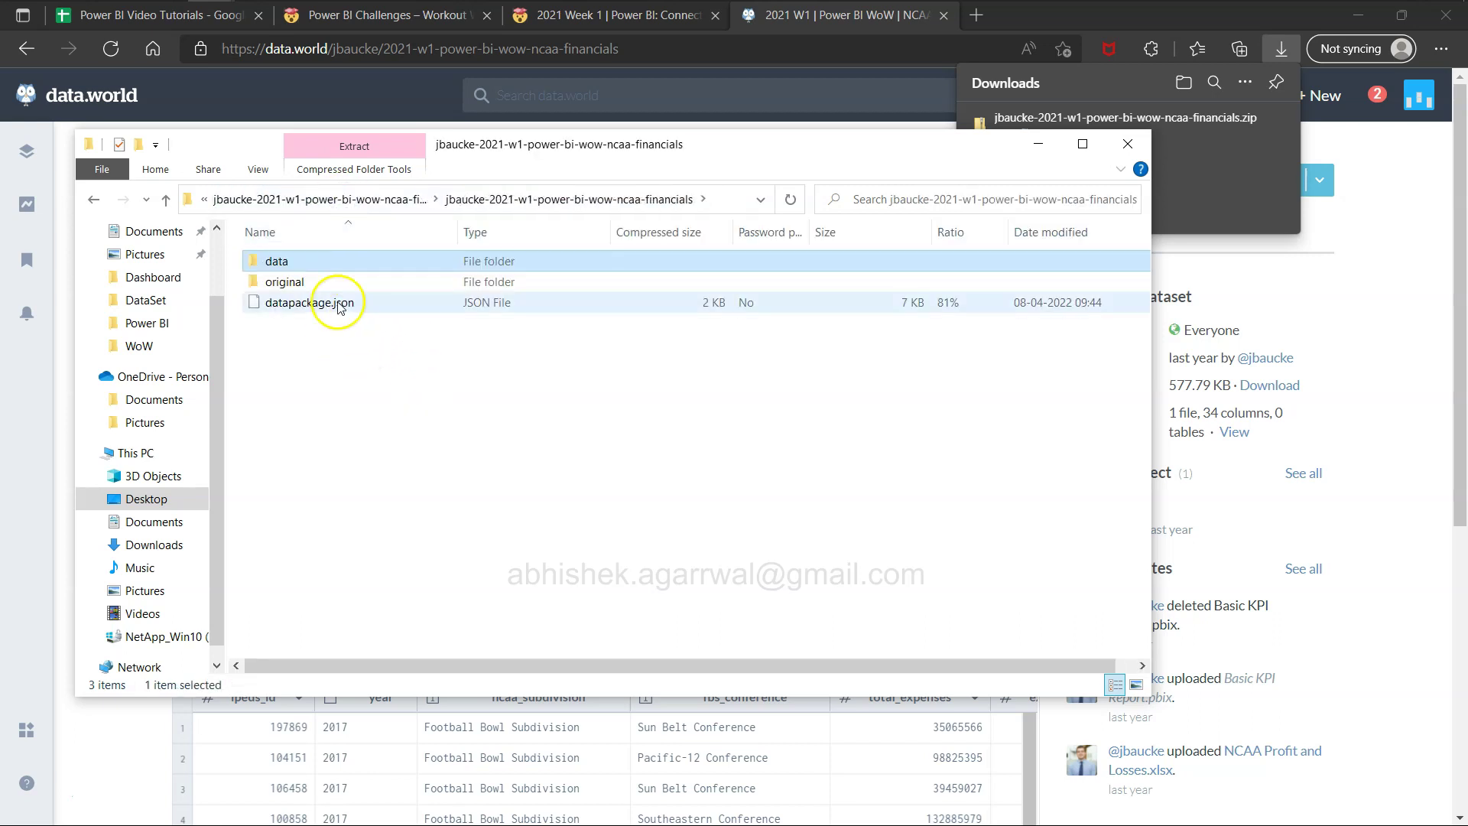
click(376, 200)
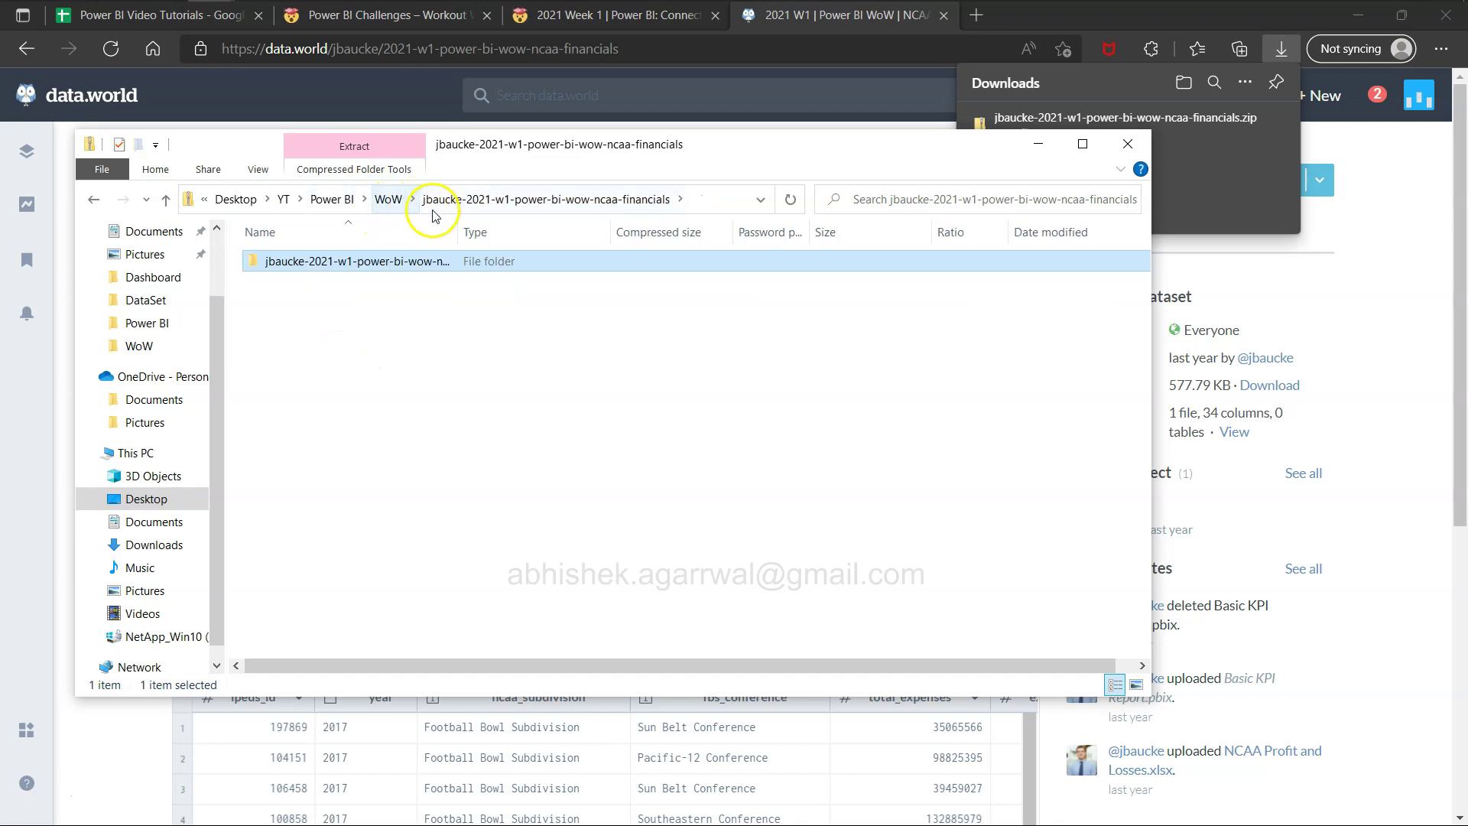
click(389, 200)
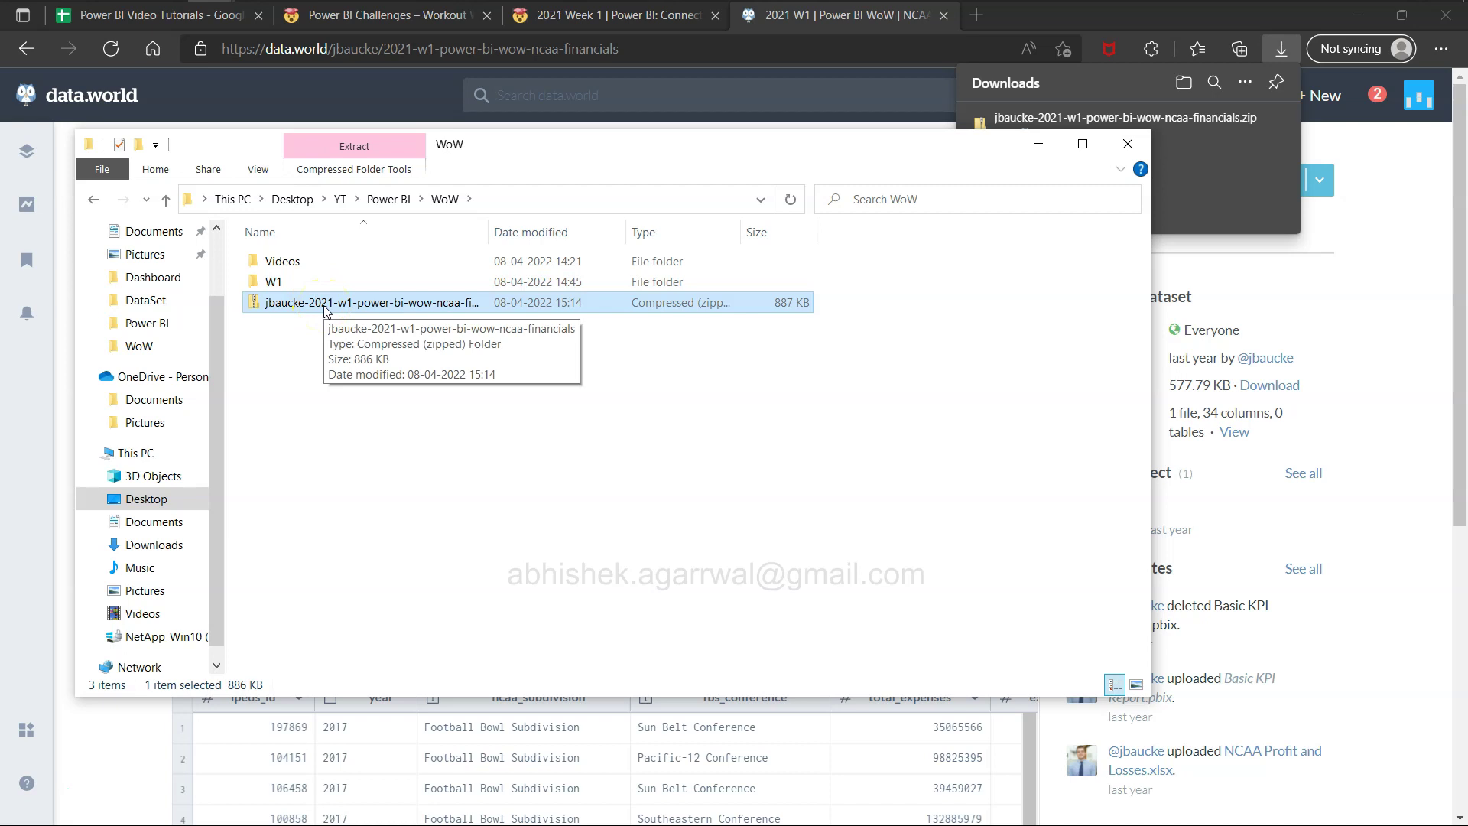
Step: Extract the NCAA financials zip directly into the Power BI\WoW folder and delete the zip file
click(398, 306)
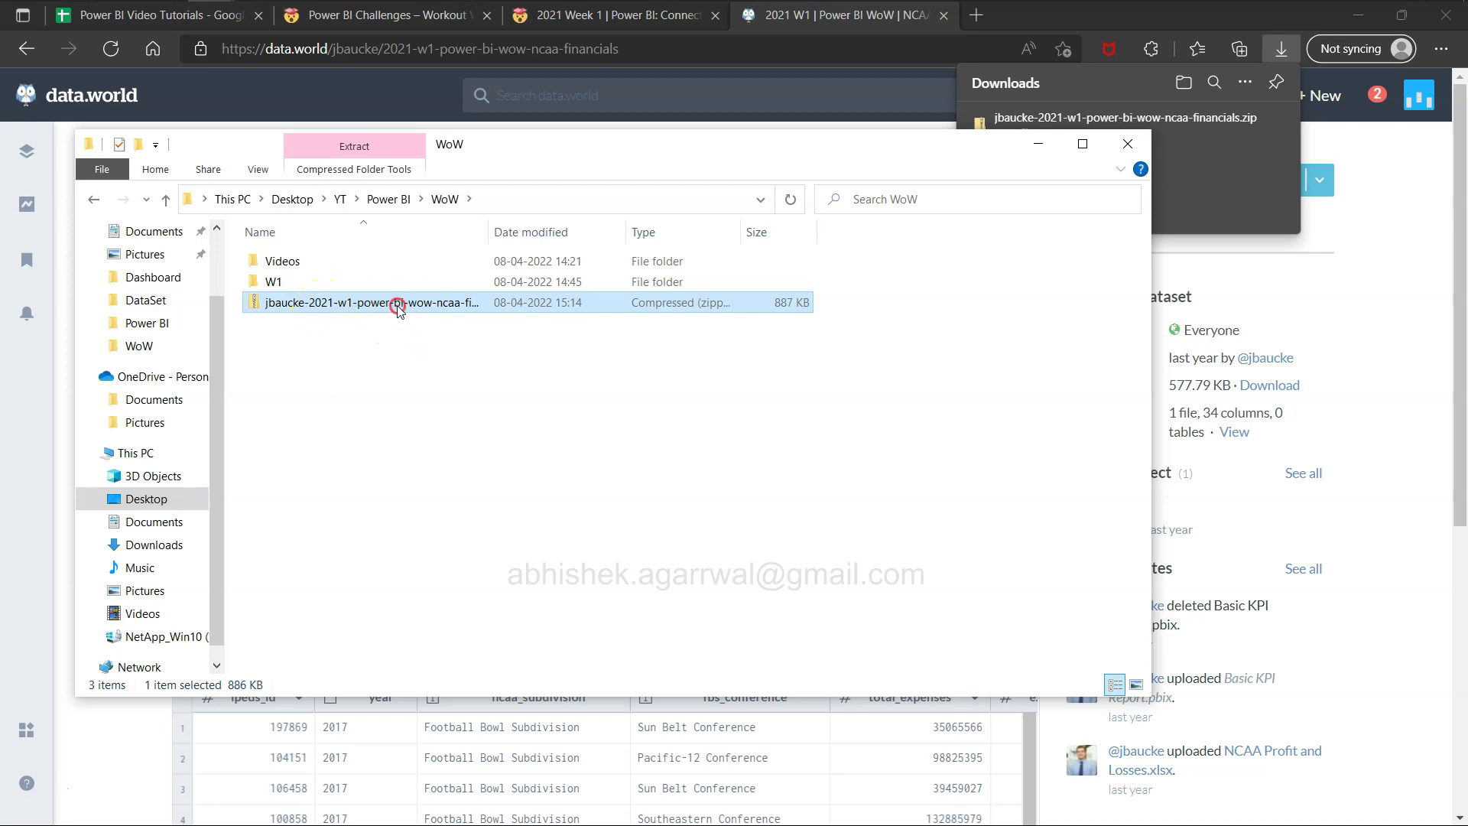
right_click(398, 306)
click(452, 371)
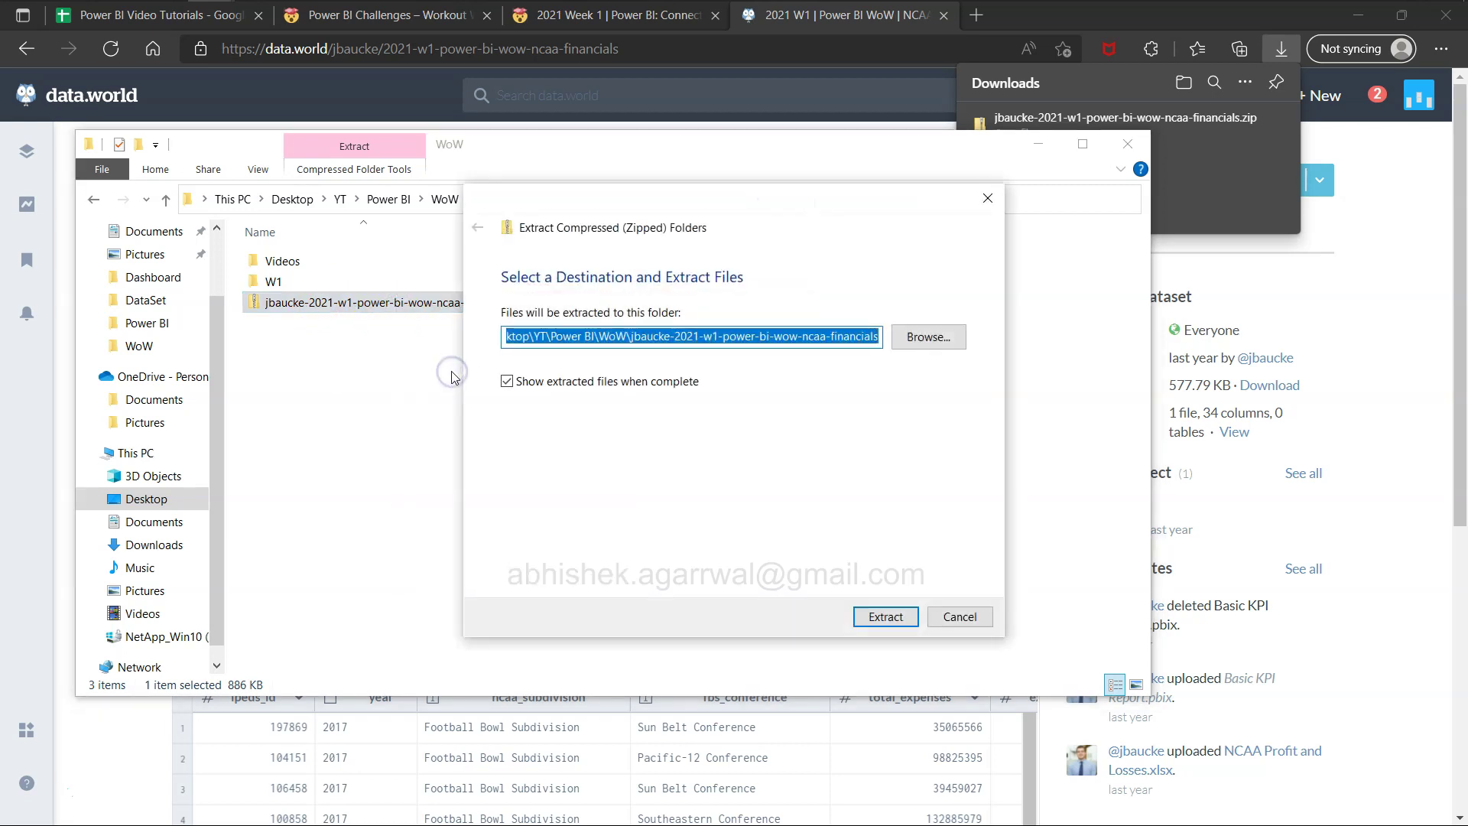
click(628, 336)
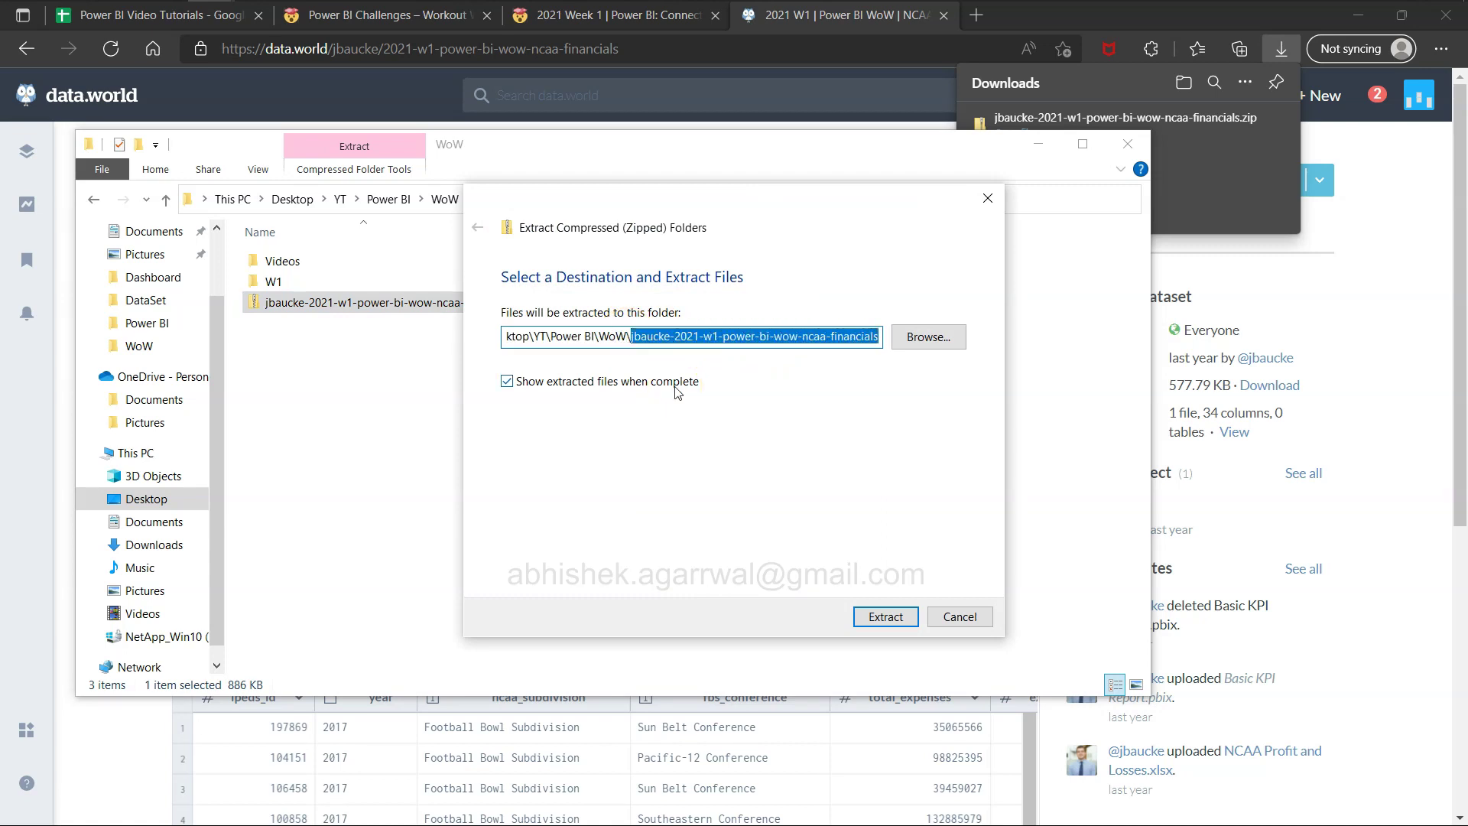
key(BackSpace)
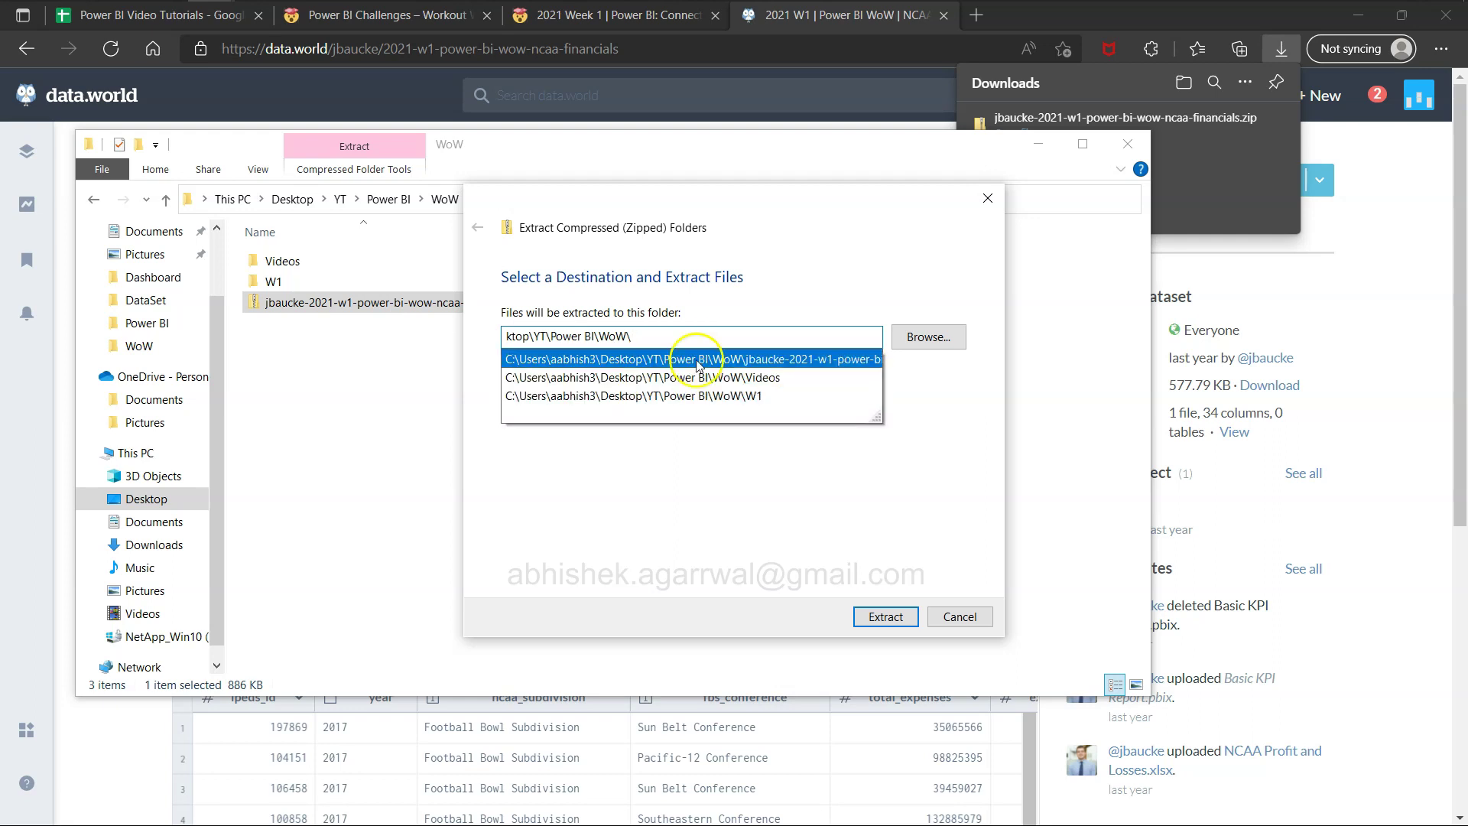
click(883, 616)
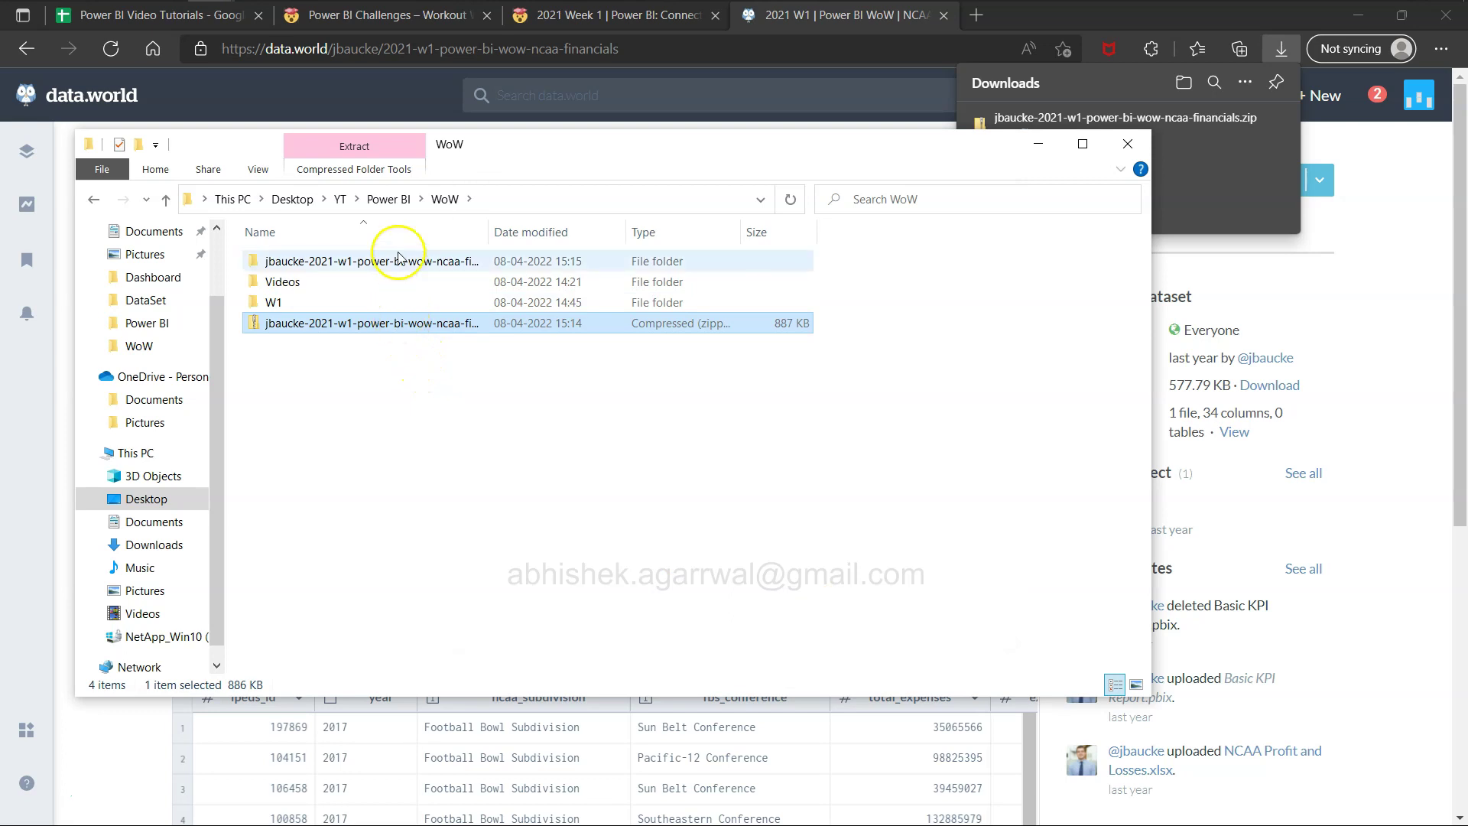
right_click(428, 322)
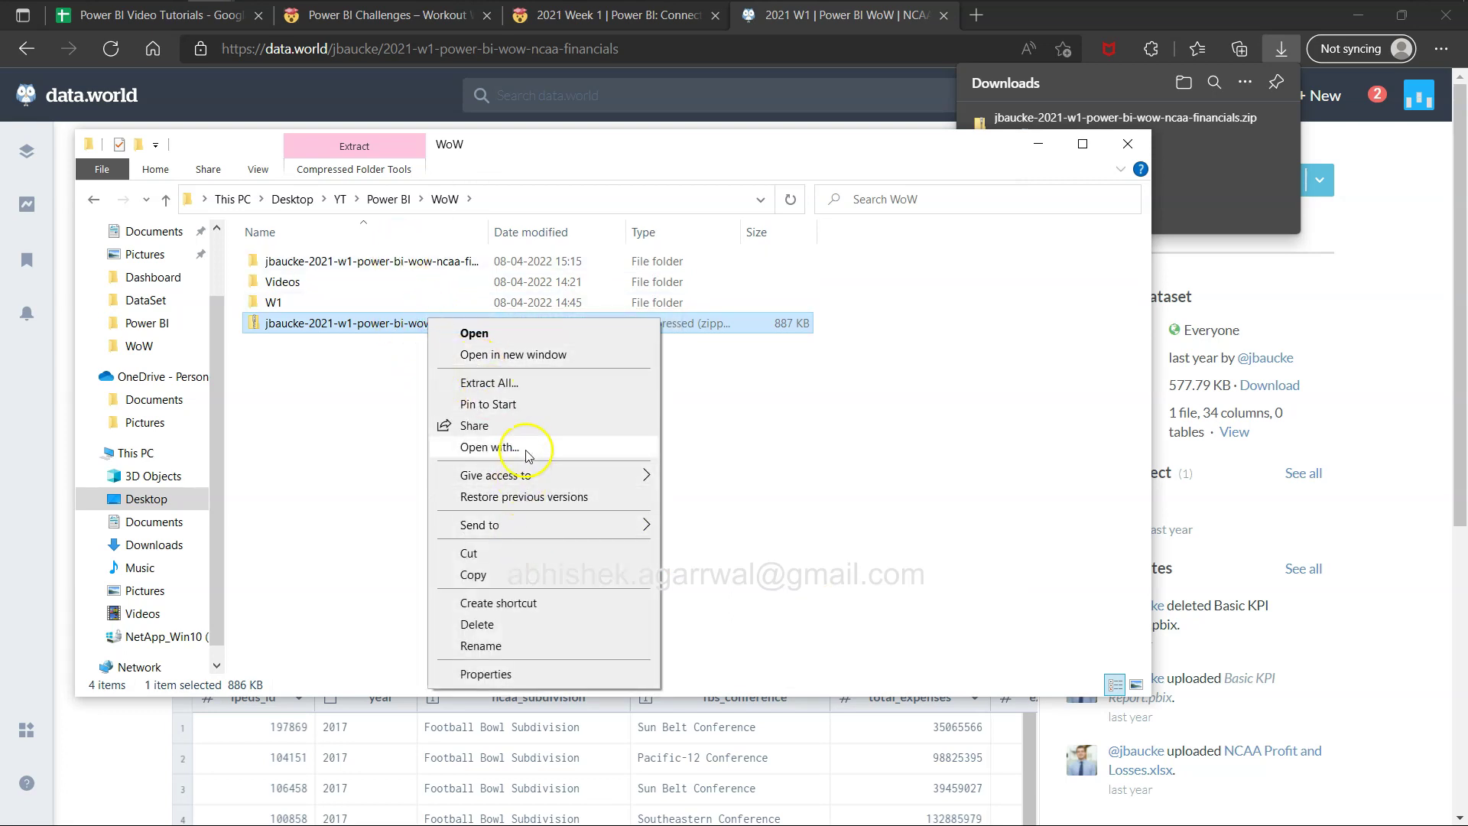
click(539, 625)
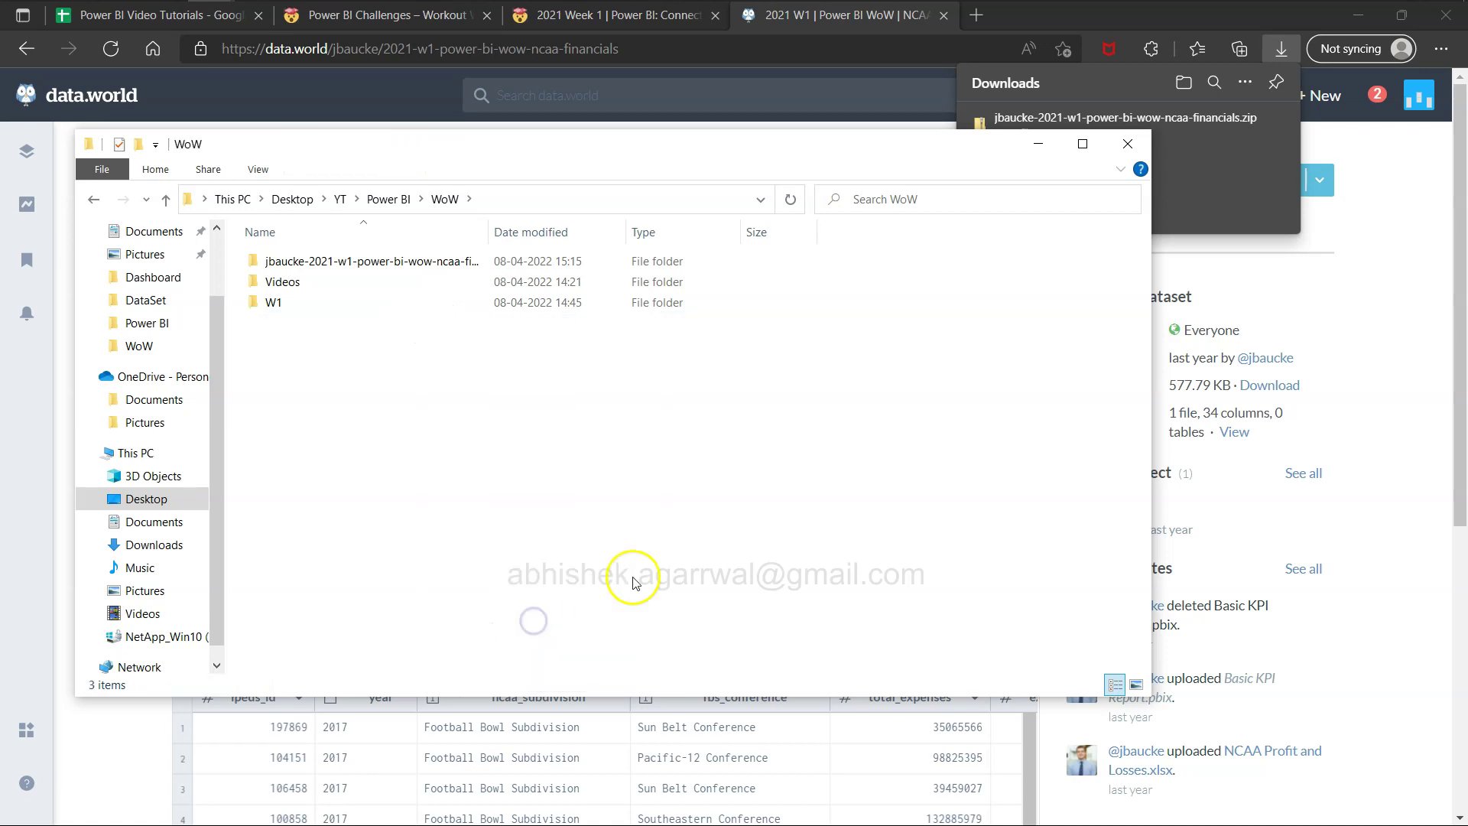
Step: Open the data folder of the extracted dataset and review the conference_dim, finances_fact and school_dim files
double_click(444, 263)
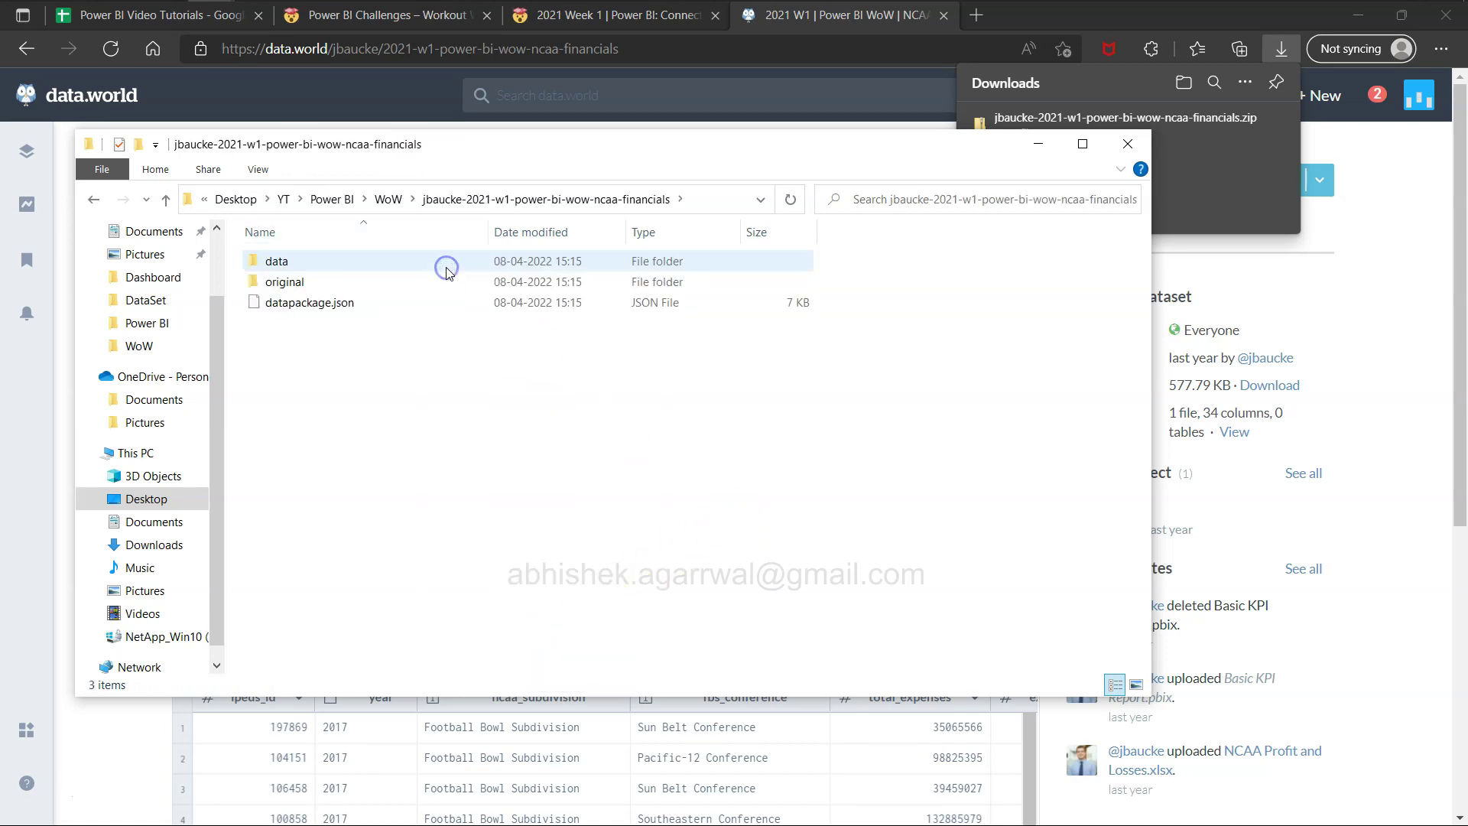
double_click(329, 263)
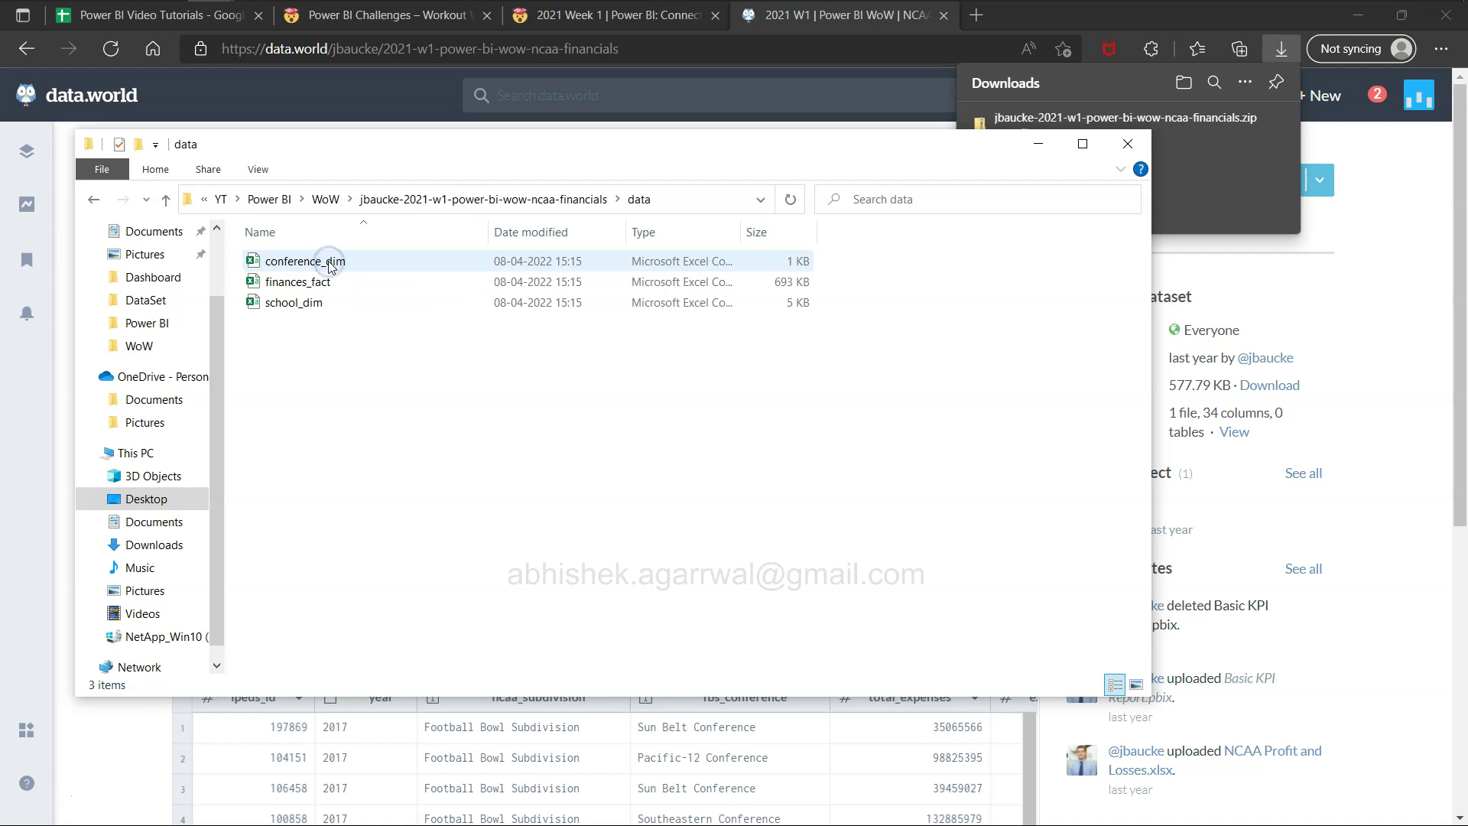
click(336, 305)
click(329, 264)
click(334, 280)
click(325, 304)
click(323, 280)
click(320, 304)
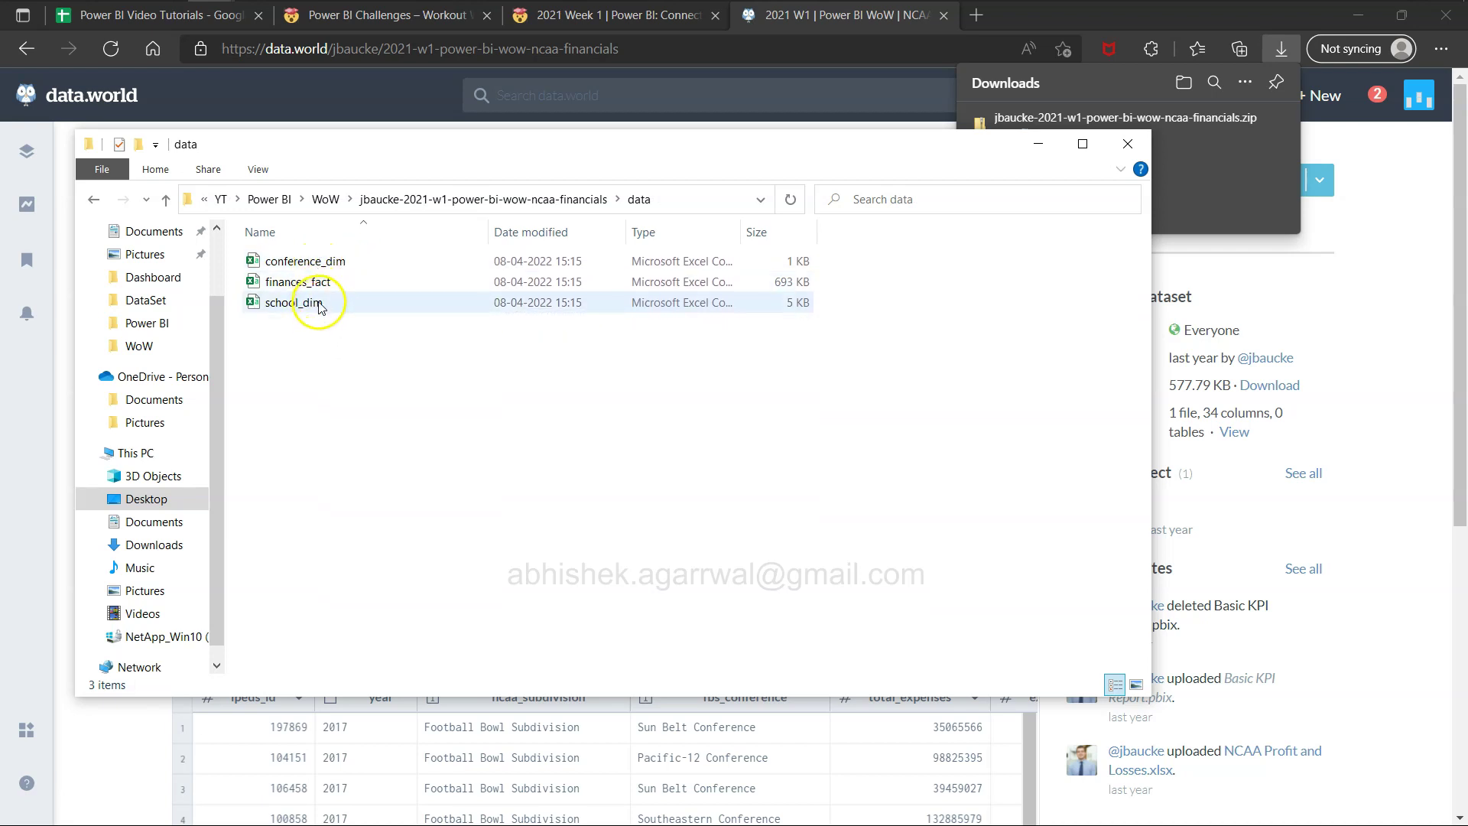
click(319, 286)
click(329, 264)
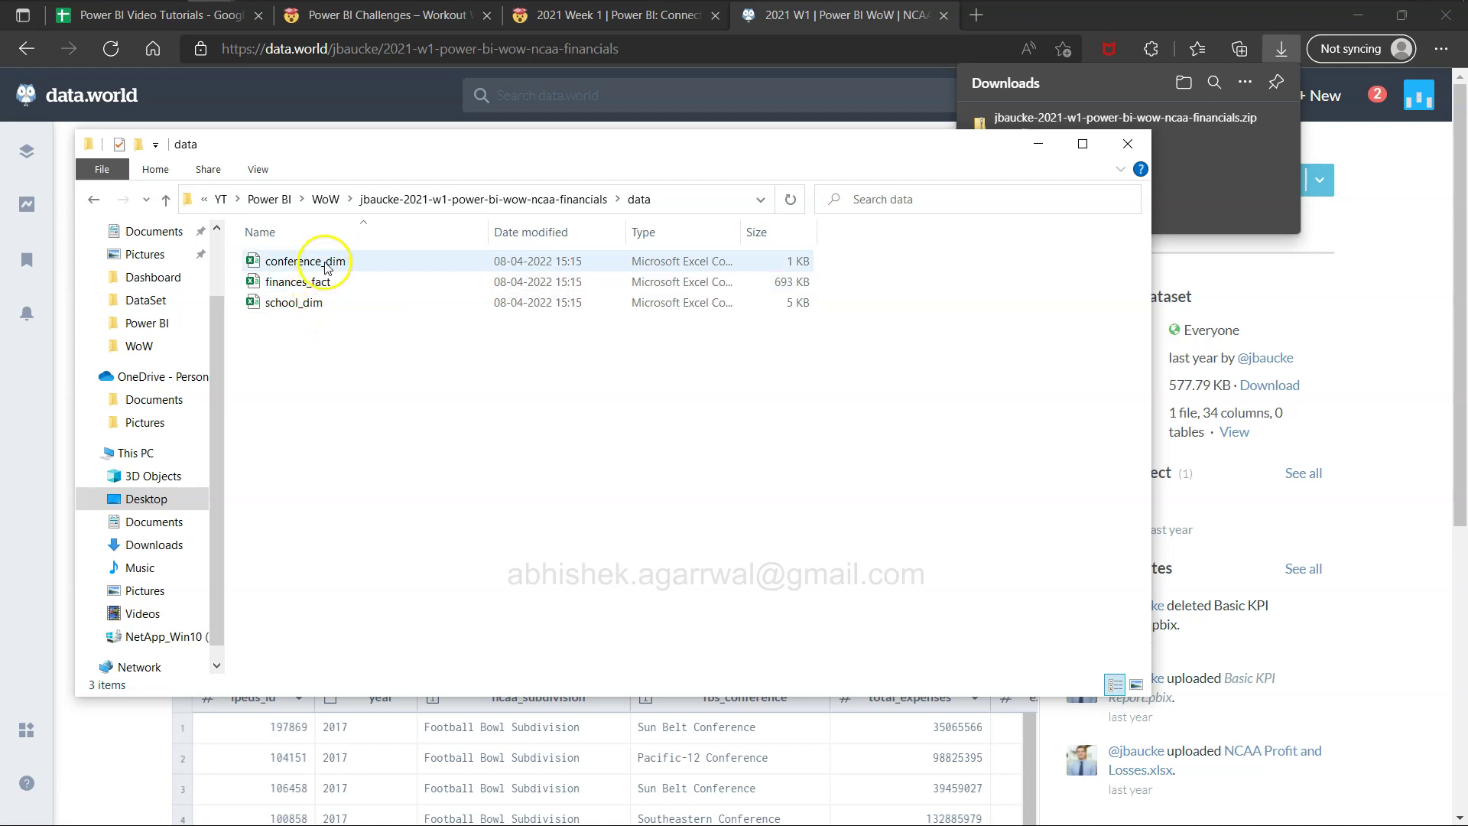
click(322, 282)
click(311, 306)
click(334, 348)
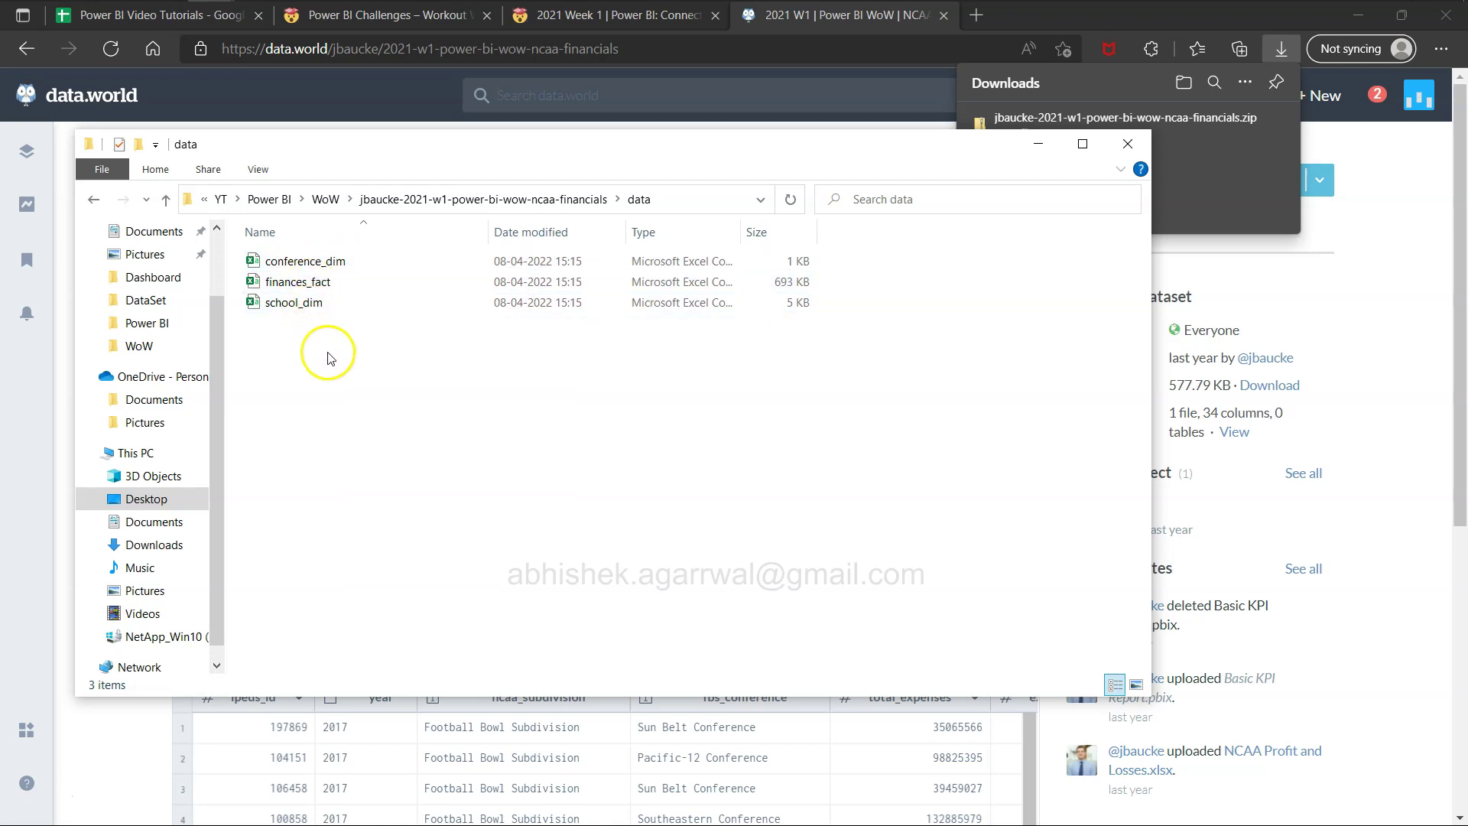
Step: Return to the 2021 Week 1 challenge page and review the requirements on cleaning the FBS Conferences and NCAA Subdivision fields
click(789, 16)
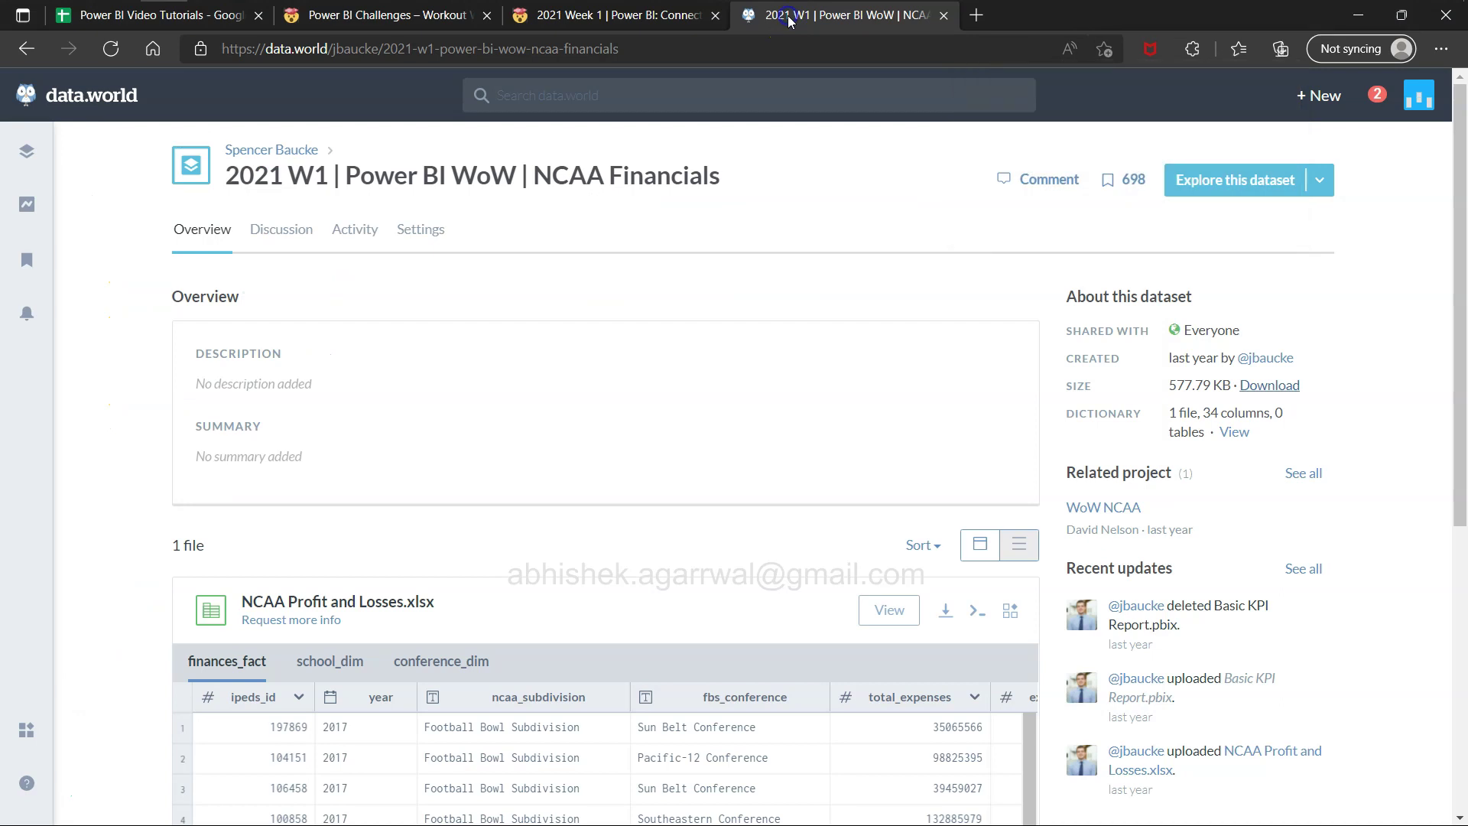
click(557, 17)
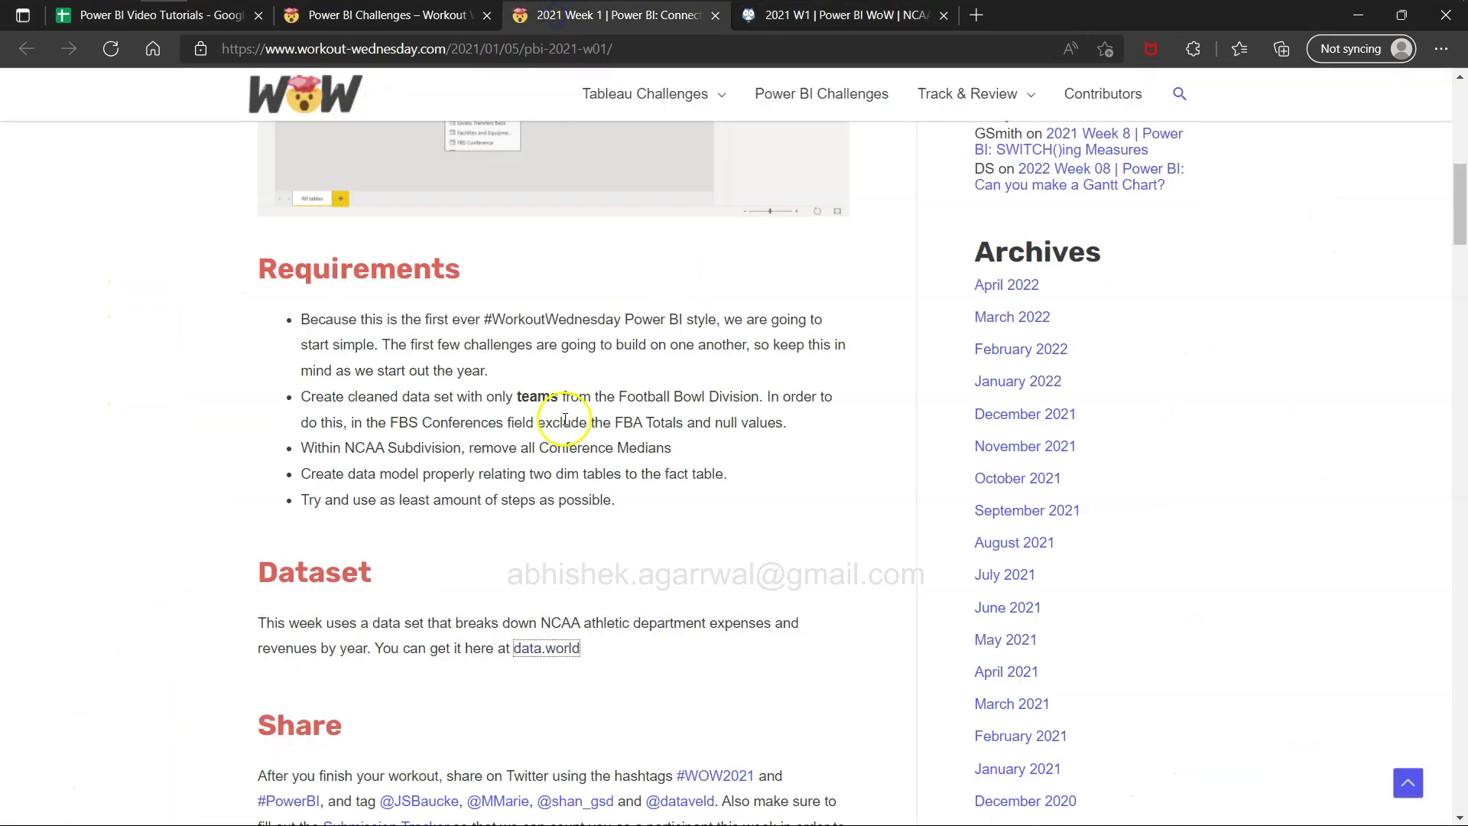
drag(334, 319, 505, 369)
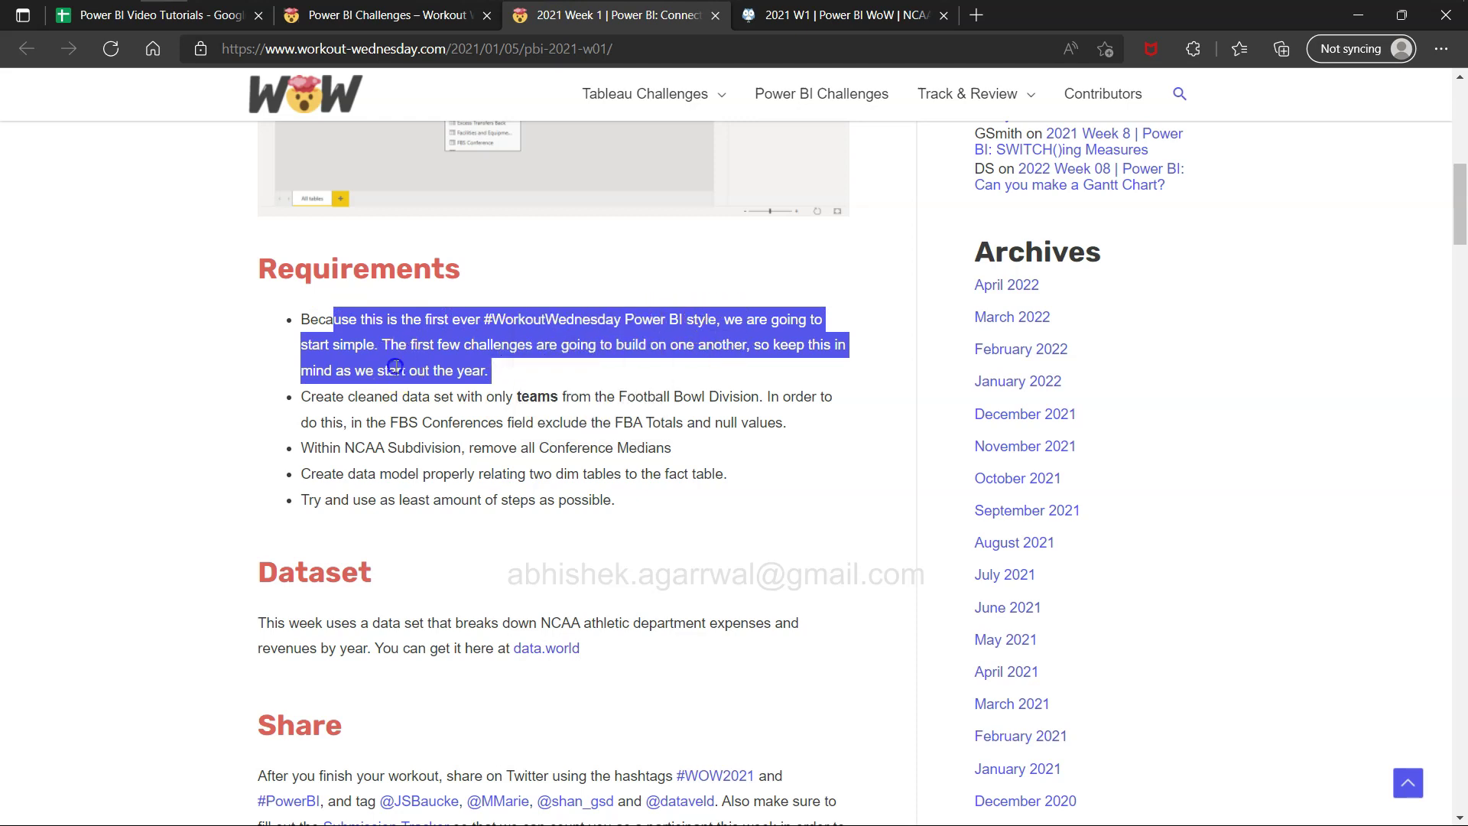
drag(301, 396, 779, 440)
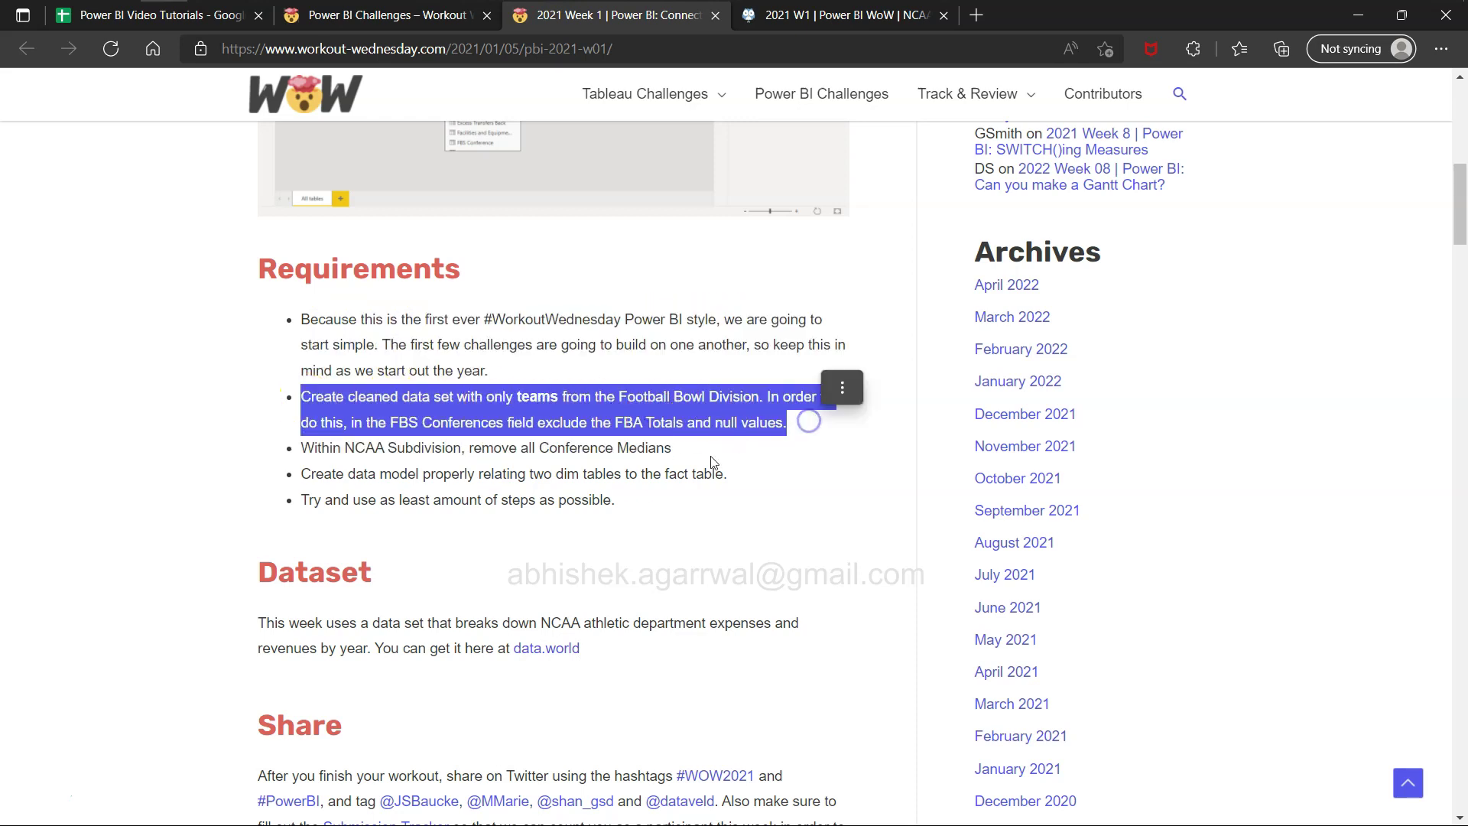
click(459, 442)
scroll(460, 444, up, 1)
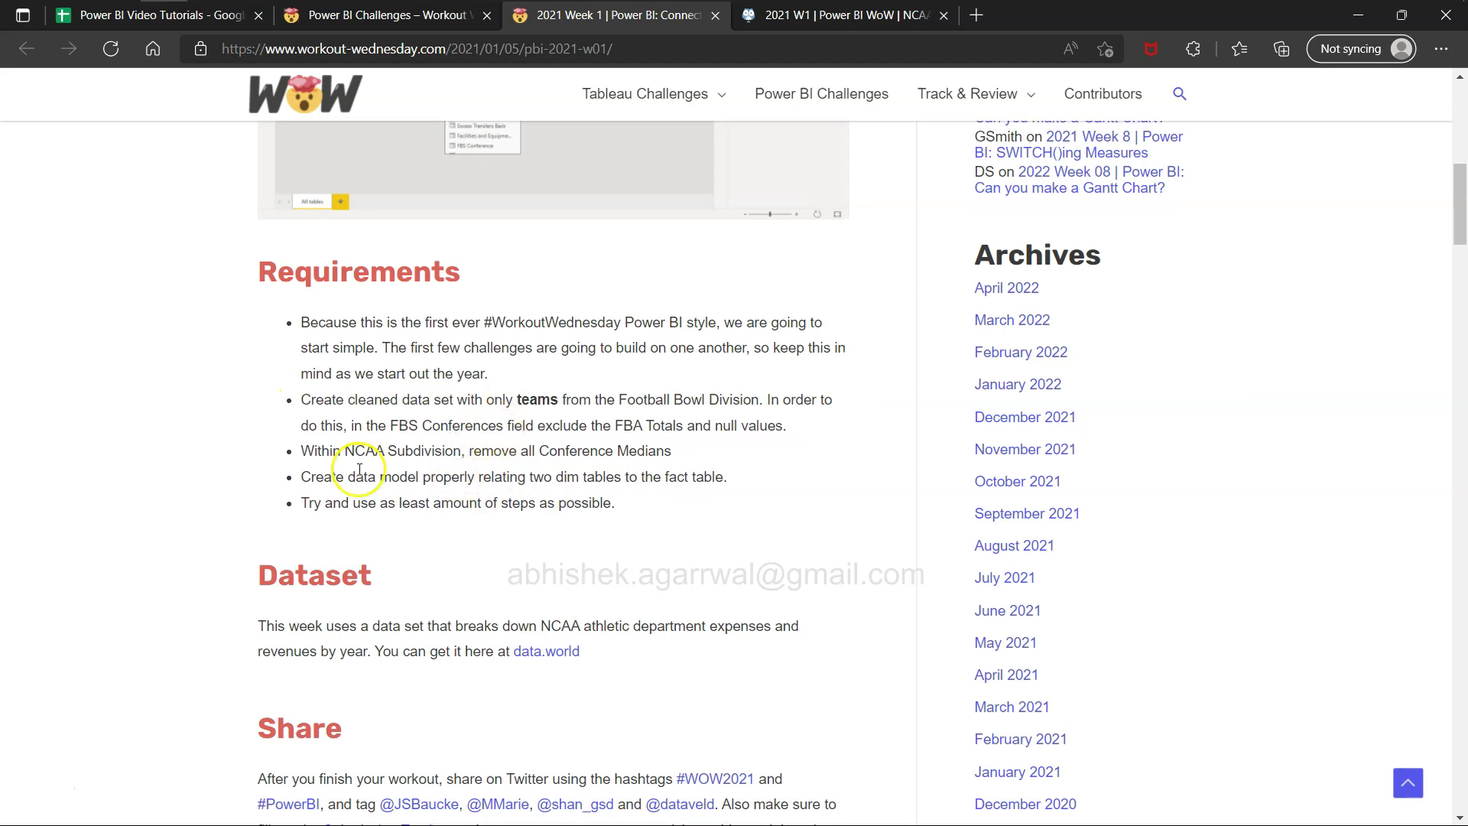
drag(313, 451, 661, 451)
click(627, 453)
Step: Launch Power BI Desktop and dismiss its start screen to get a blank report
key(super)
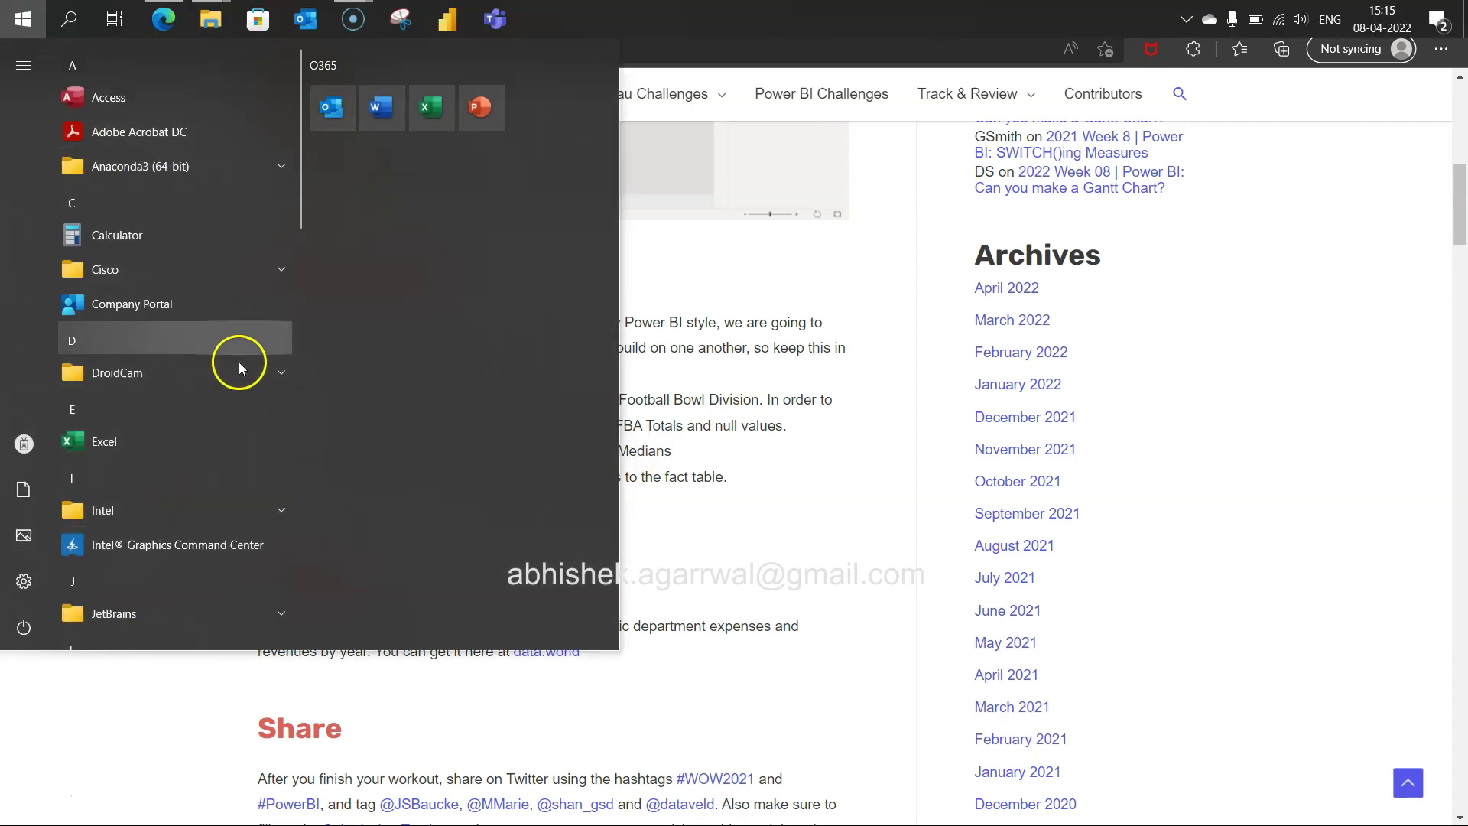
click(450, 23)
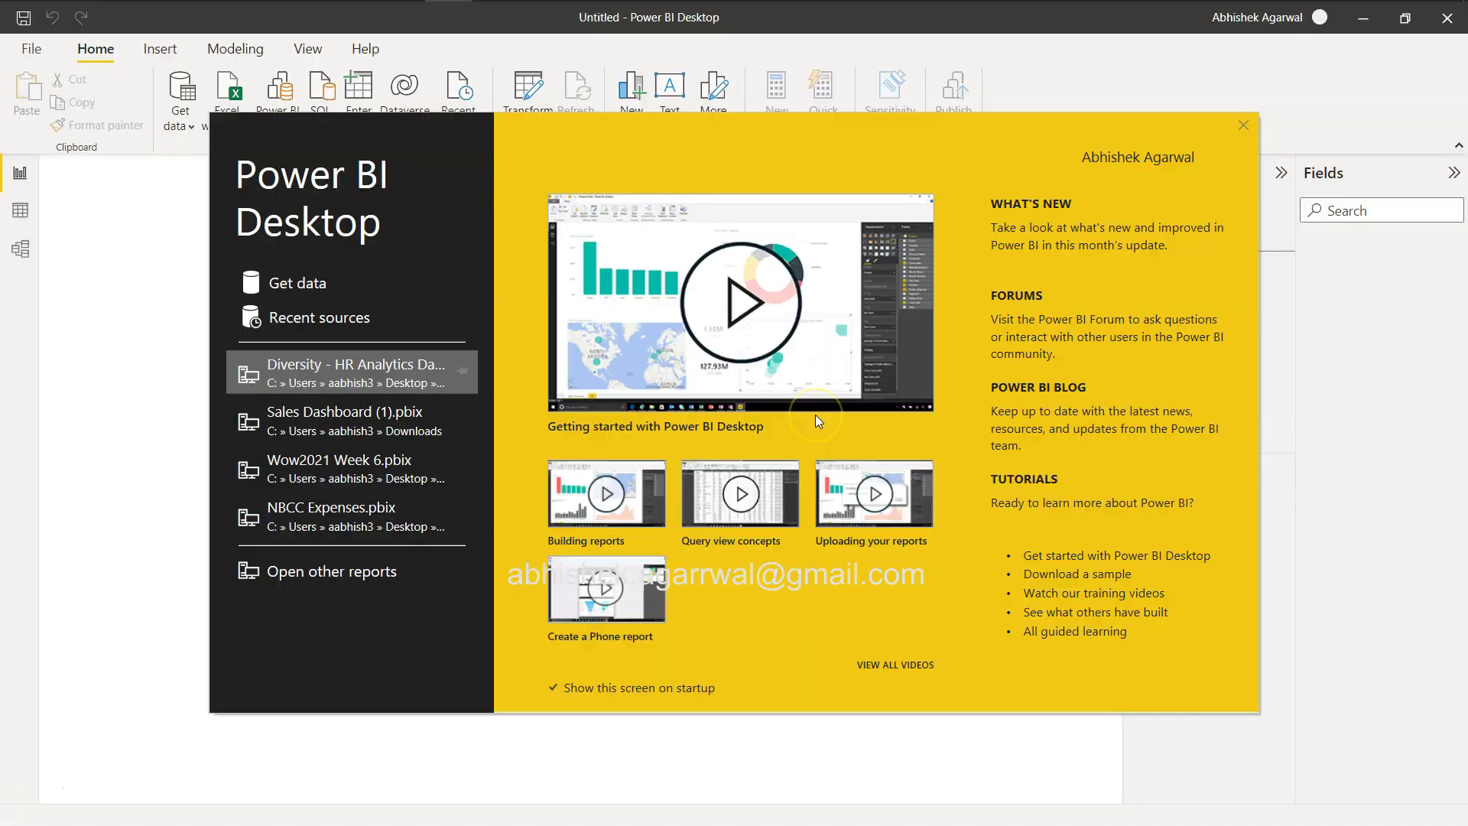
click(1241, 125)
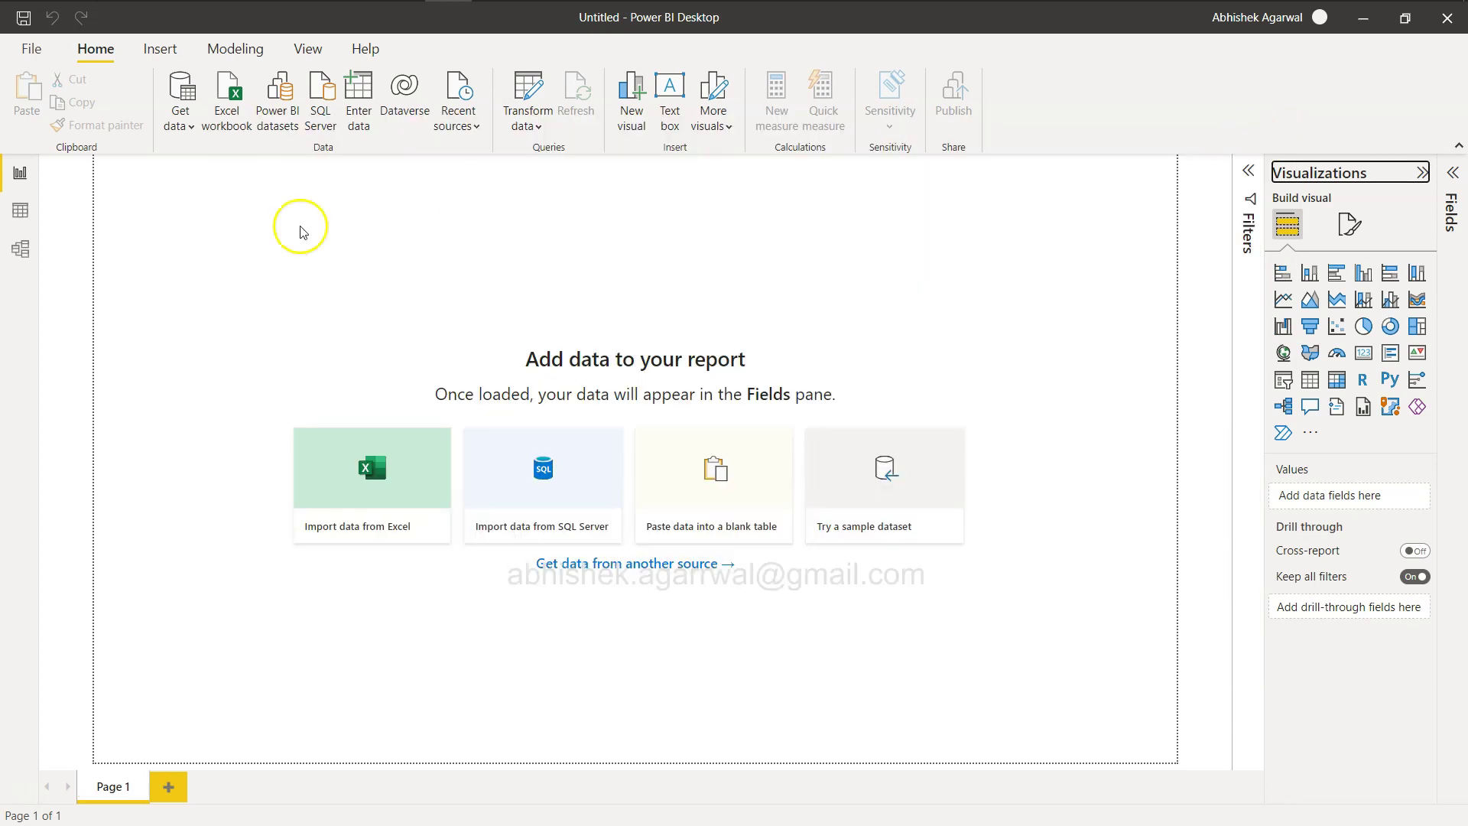
click(228, 105)
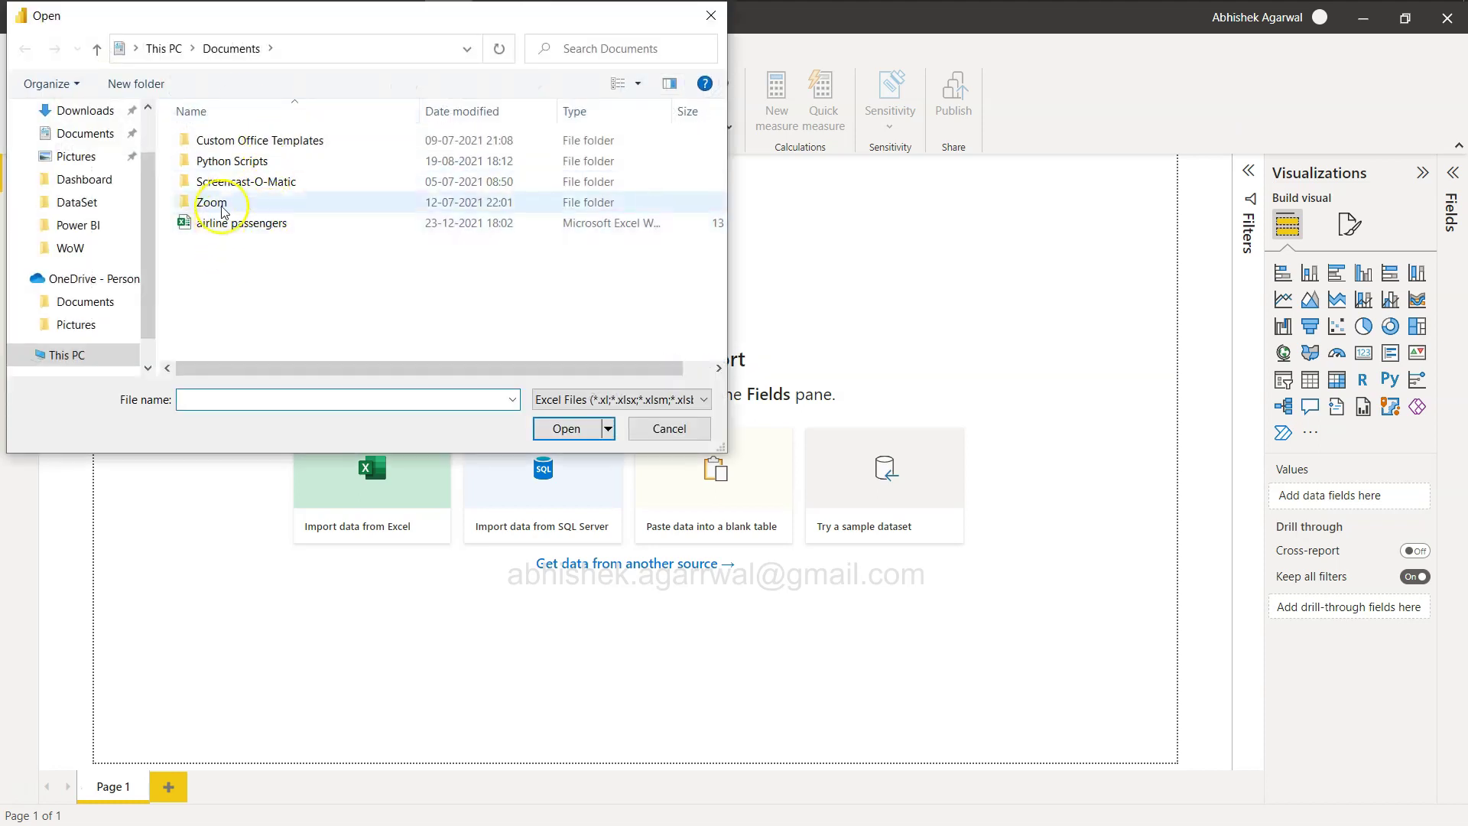
click(71, 248)
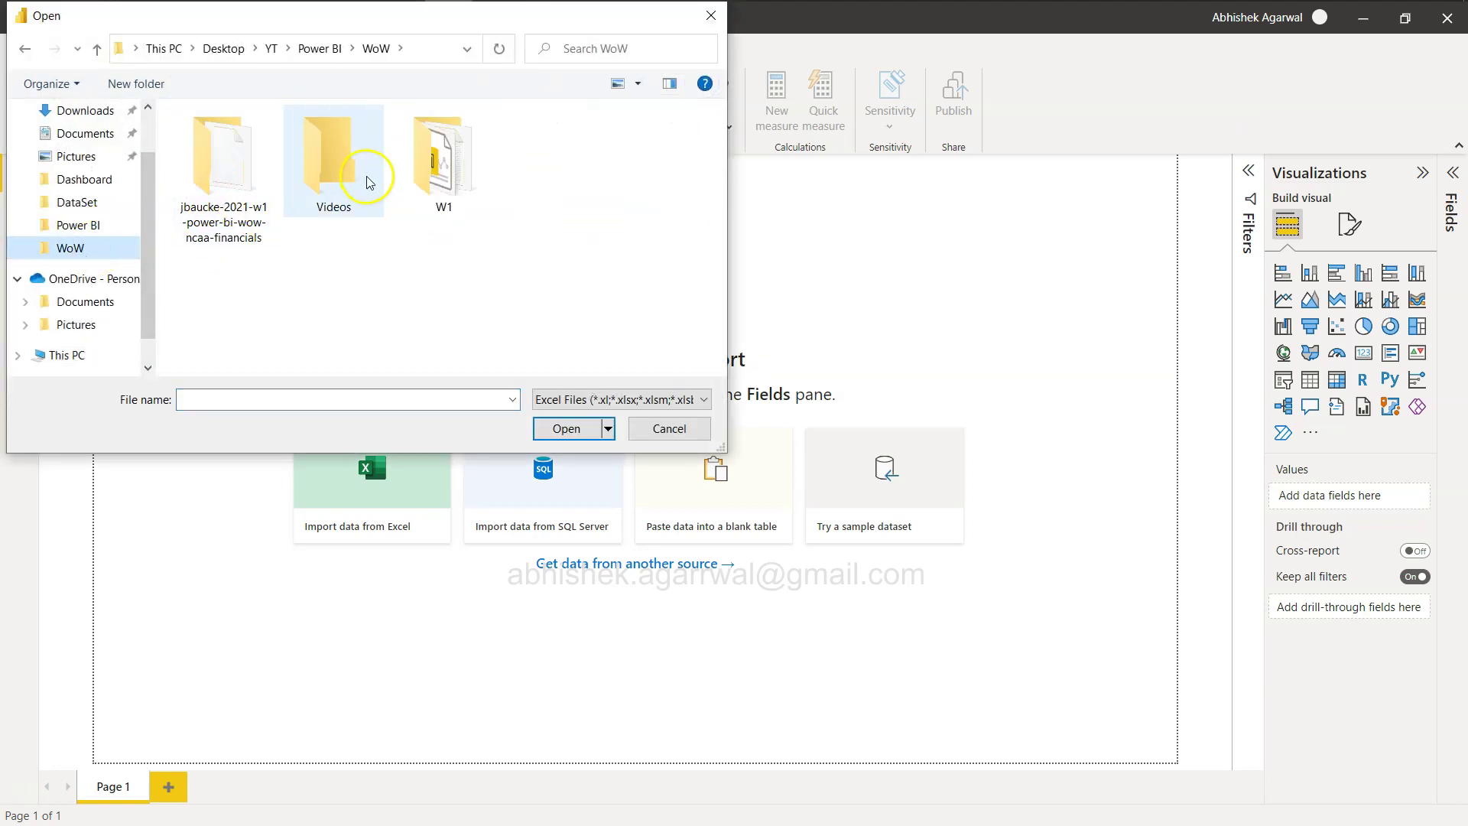
double_click(417, 175)
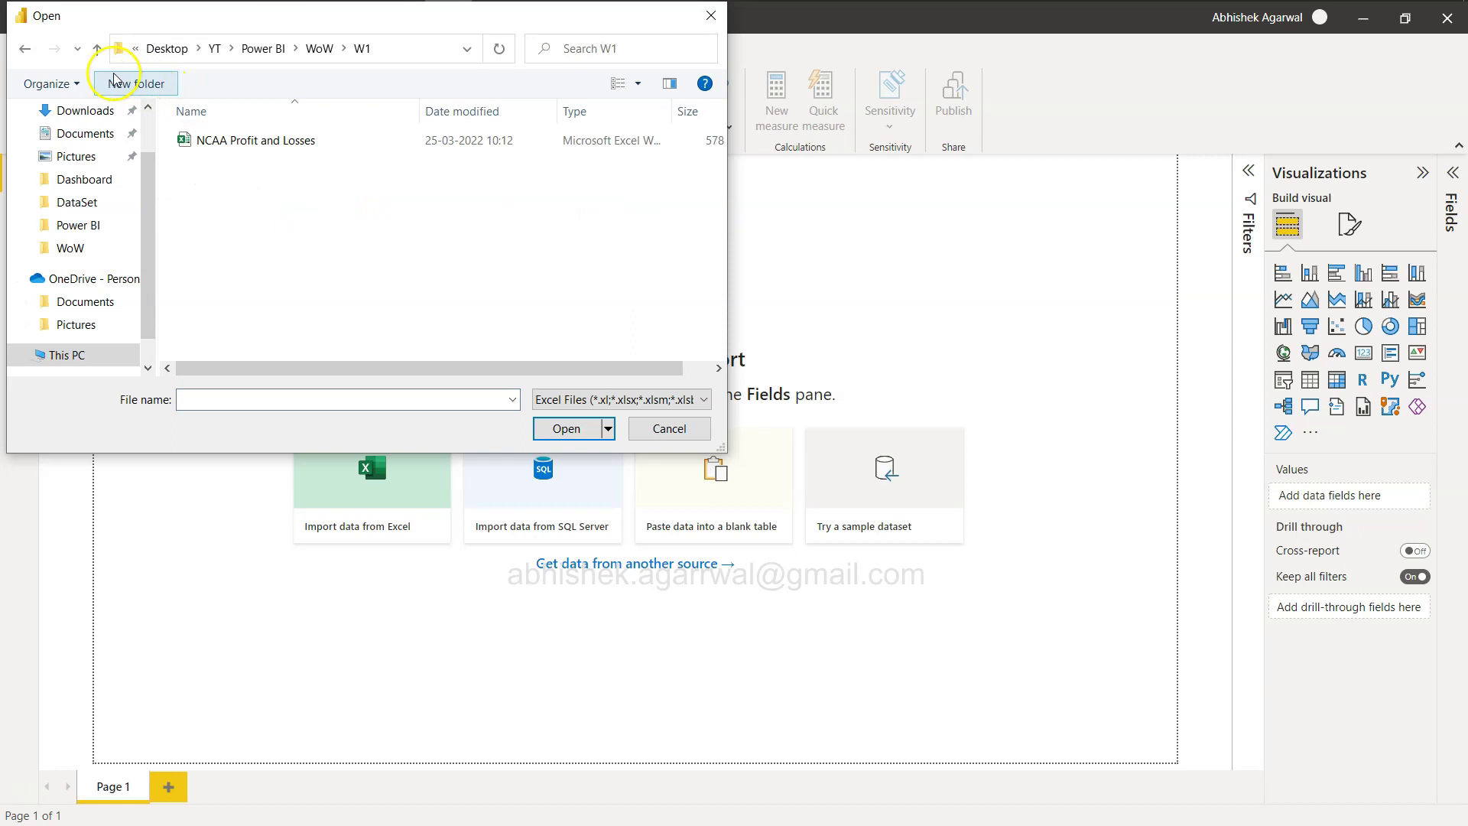
click(27, 55)
double_click(224, 167)
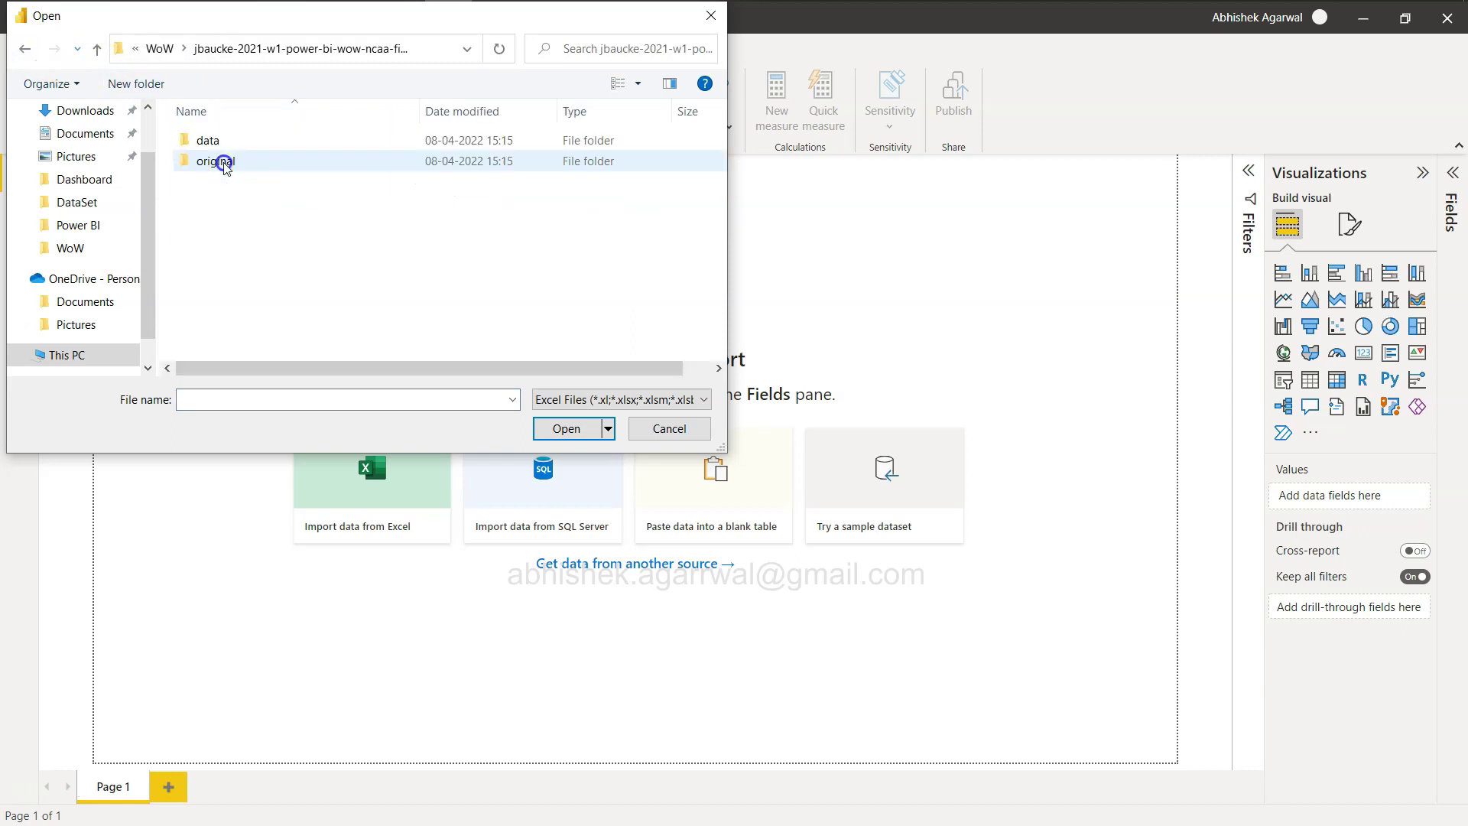
double_click(243, 143)
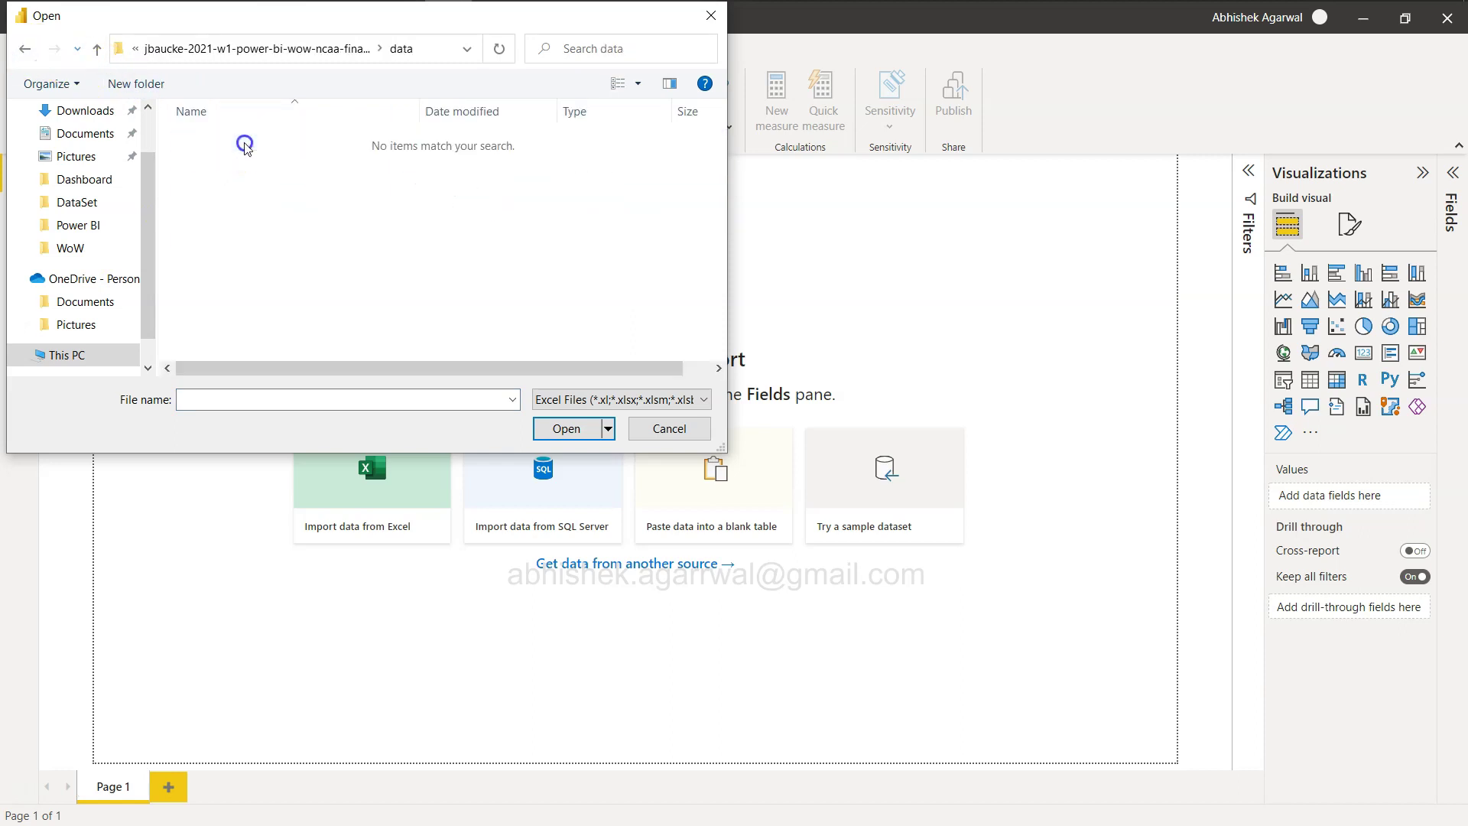
click(658, 433)
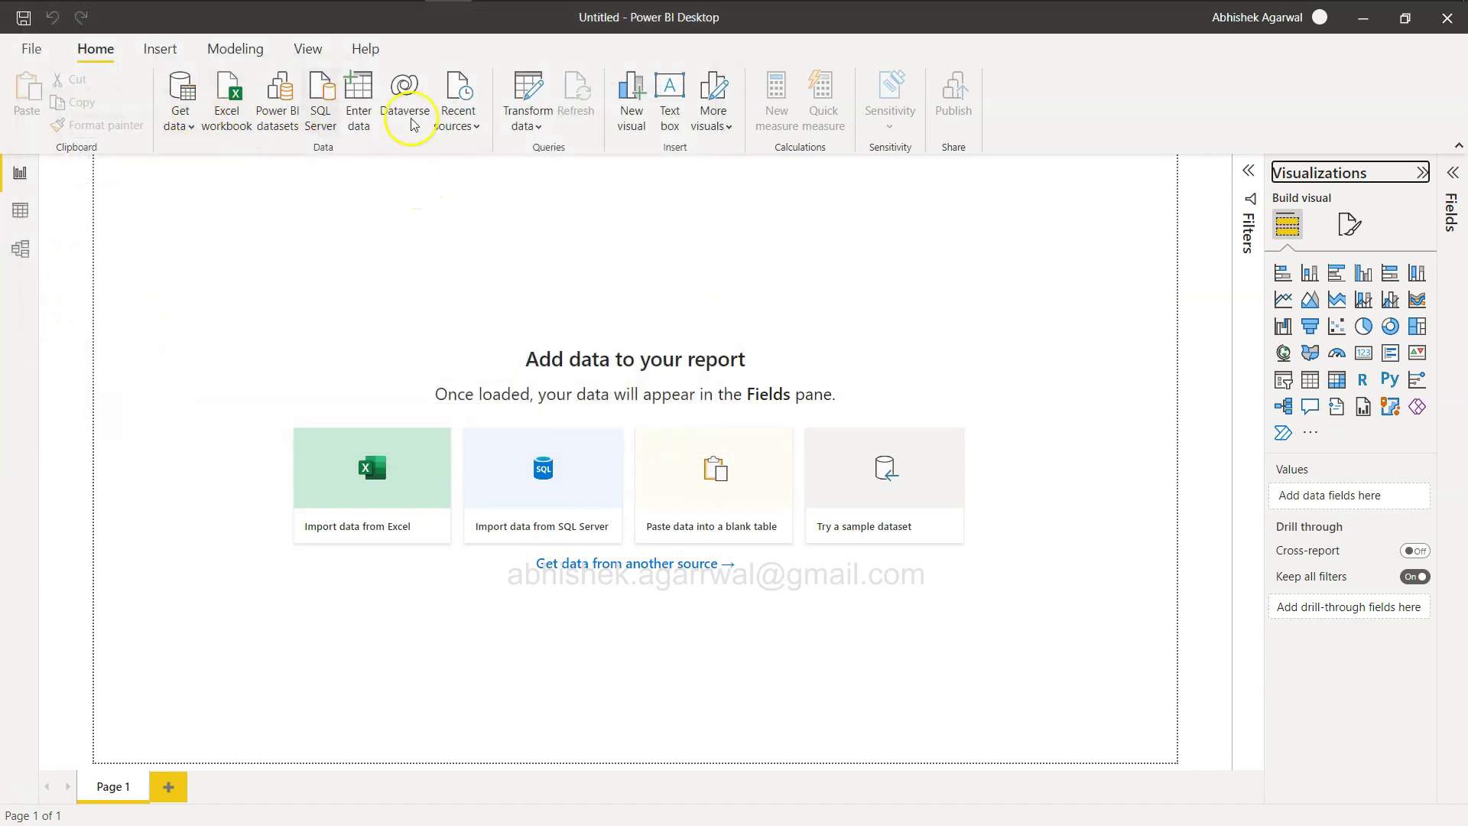
Step: Import conference_dim from the extracted NCAA dataset's data folder as a Text/CSV source and open it in Power Query Editor
click(165, 120)
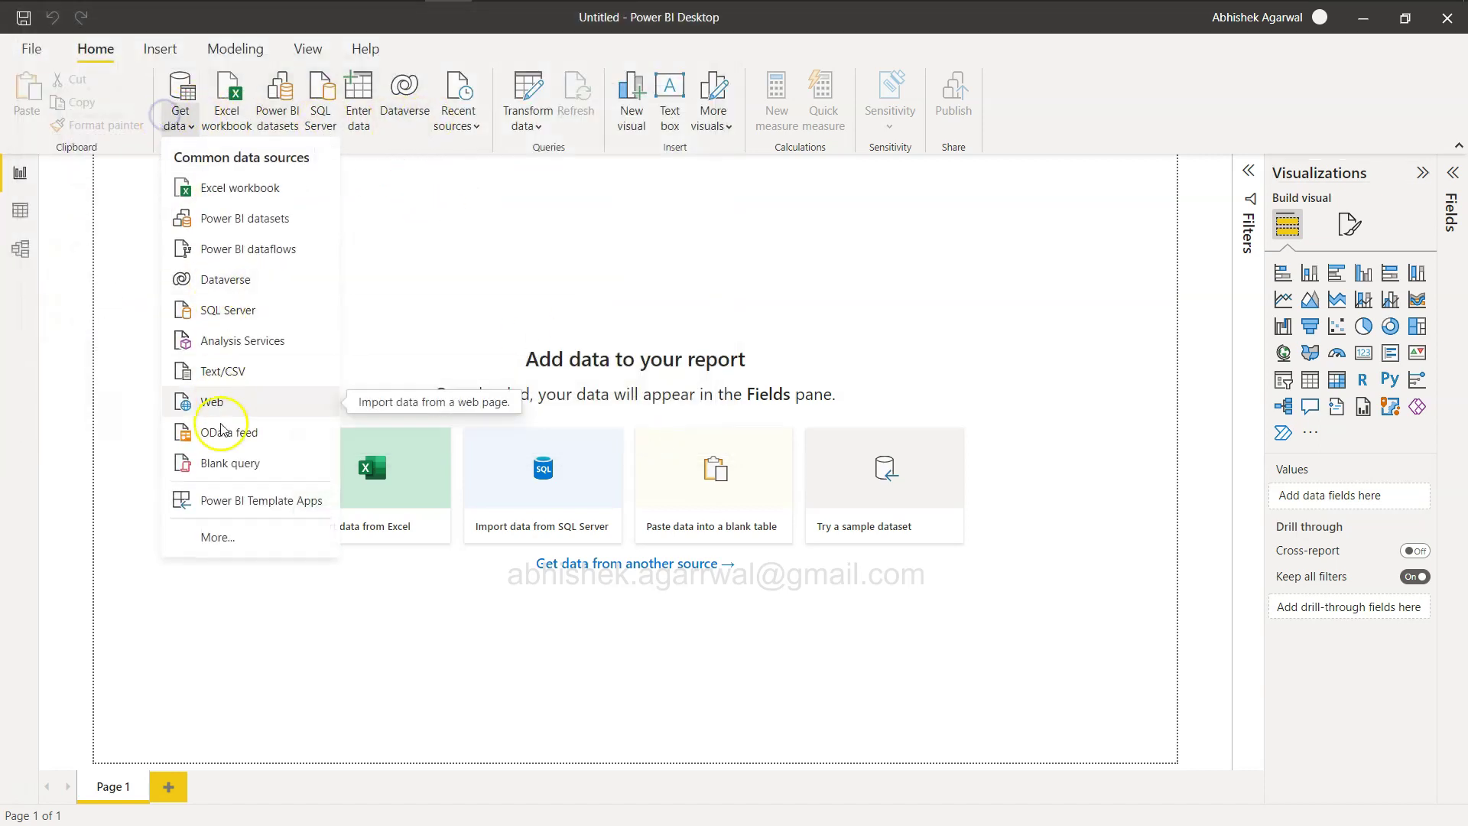
click(260, 373)
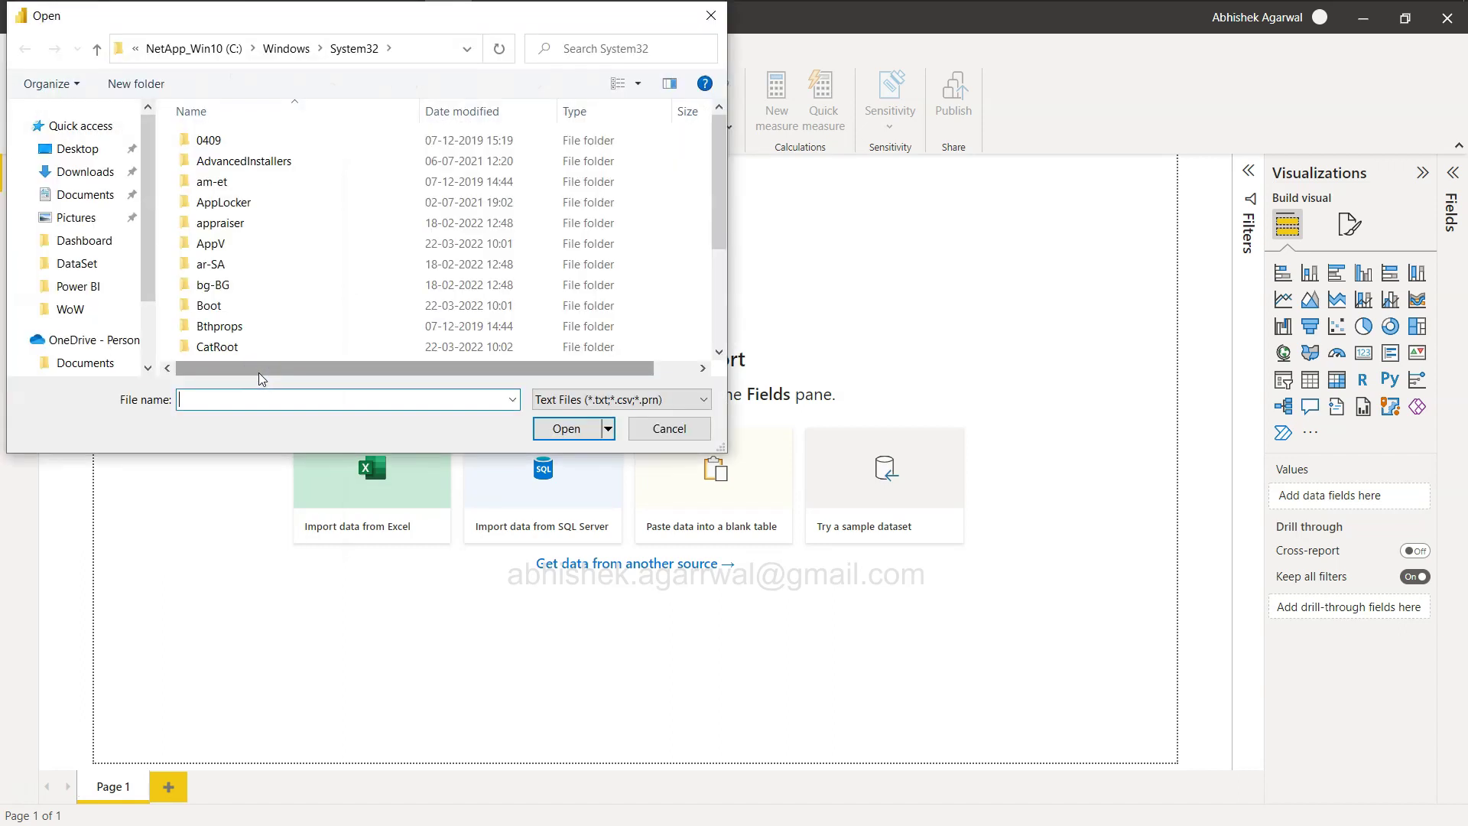
click(99, 310)
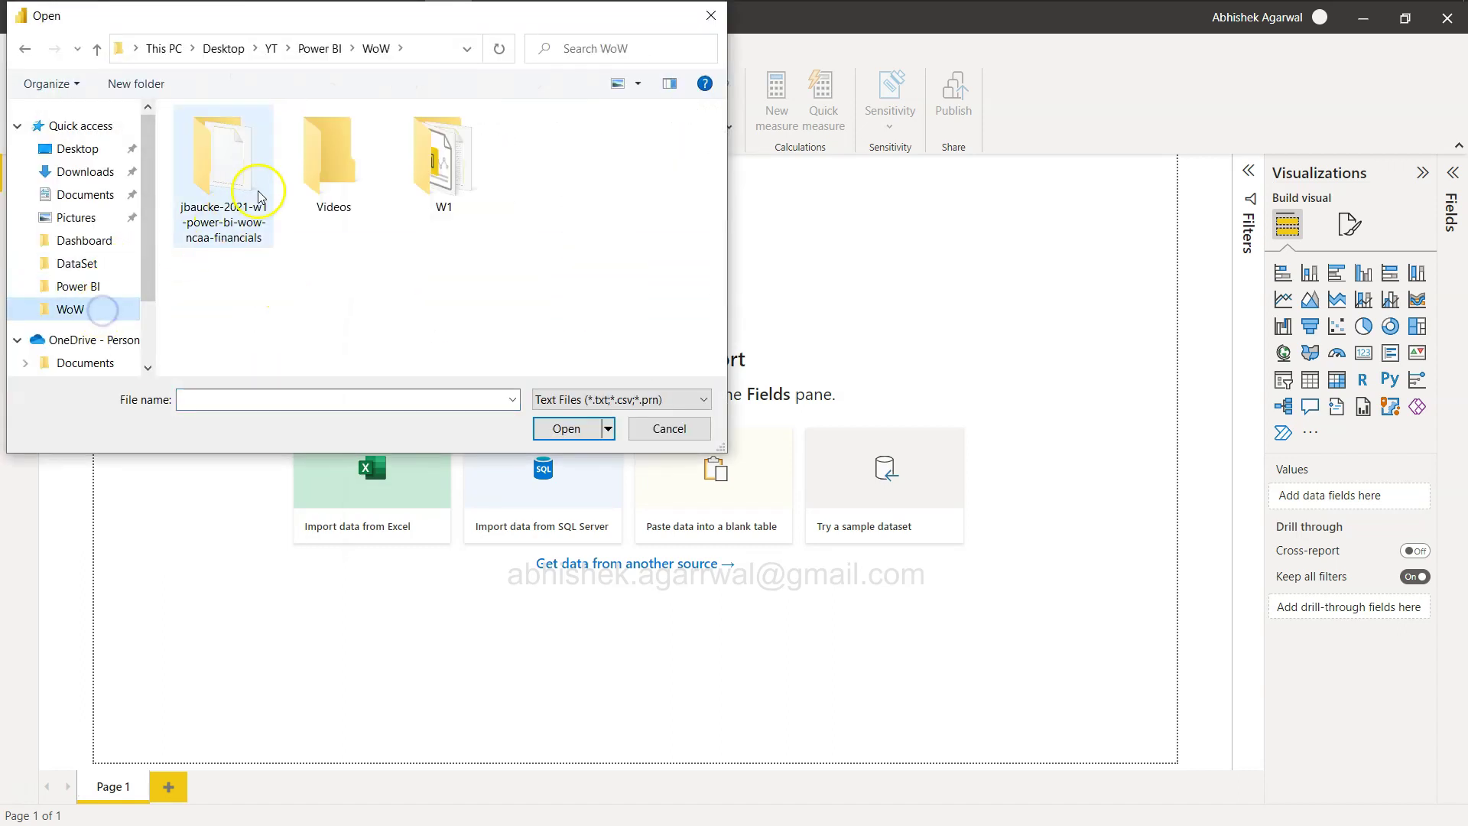
double_click(274, 165)
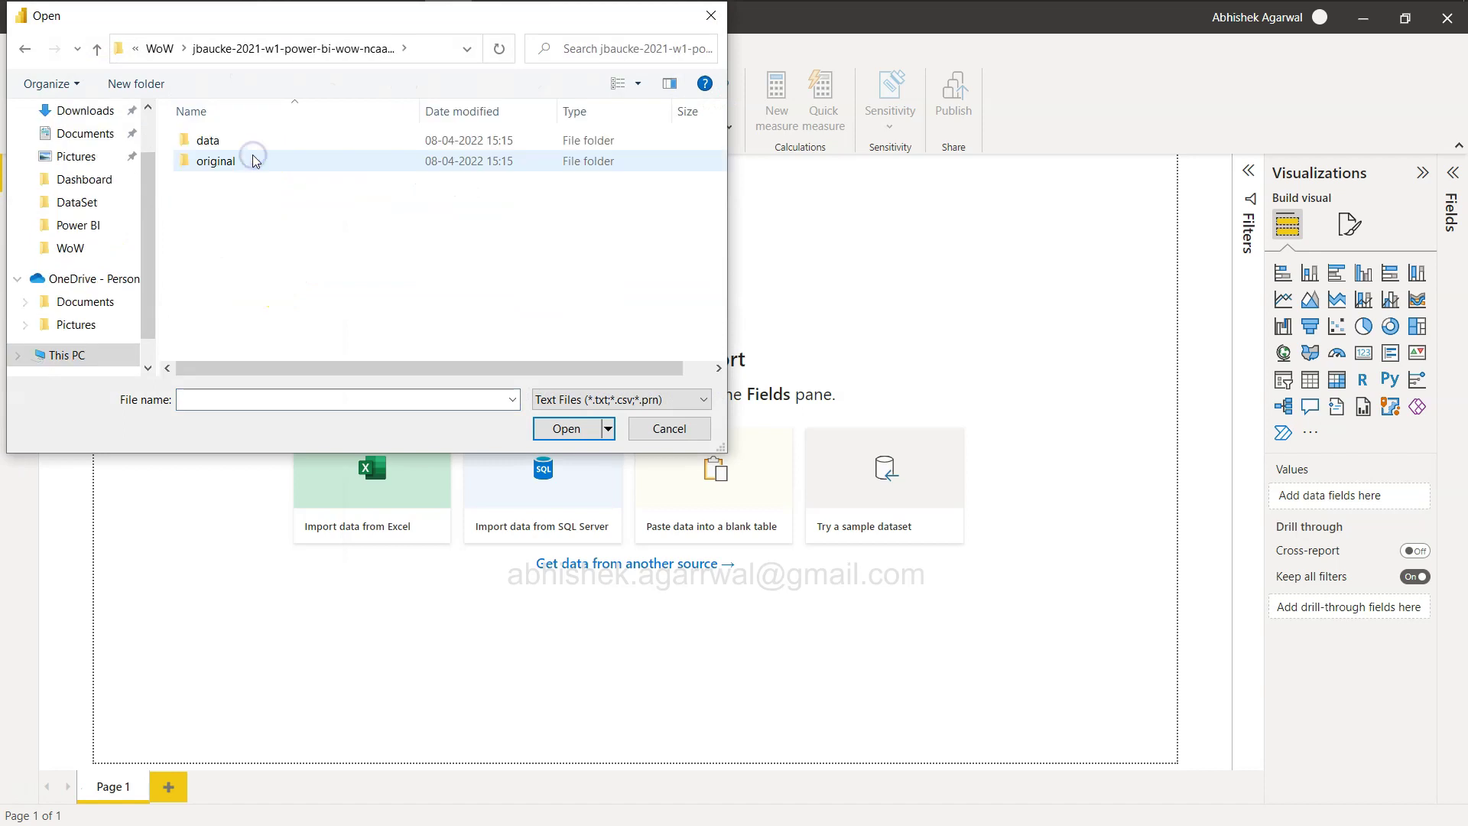
double_click(247, 143)
click(250, 145)
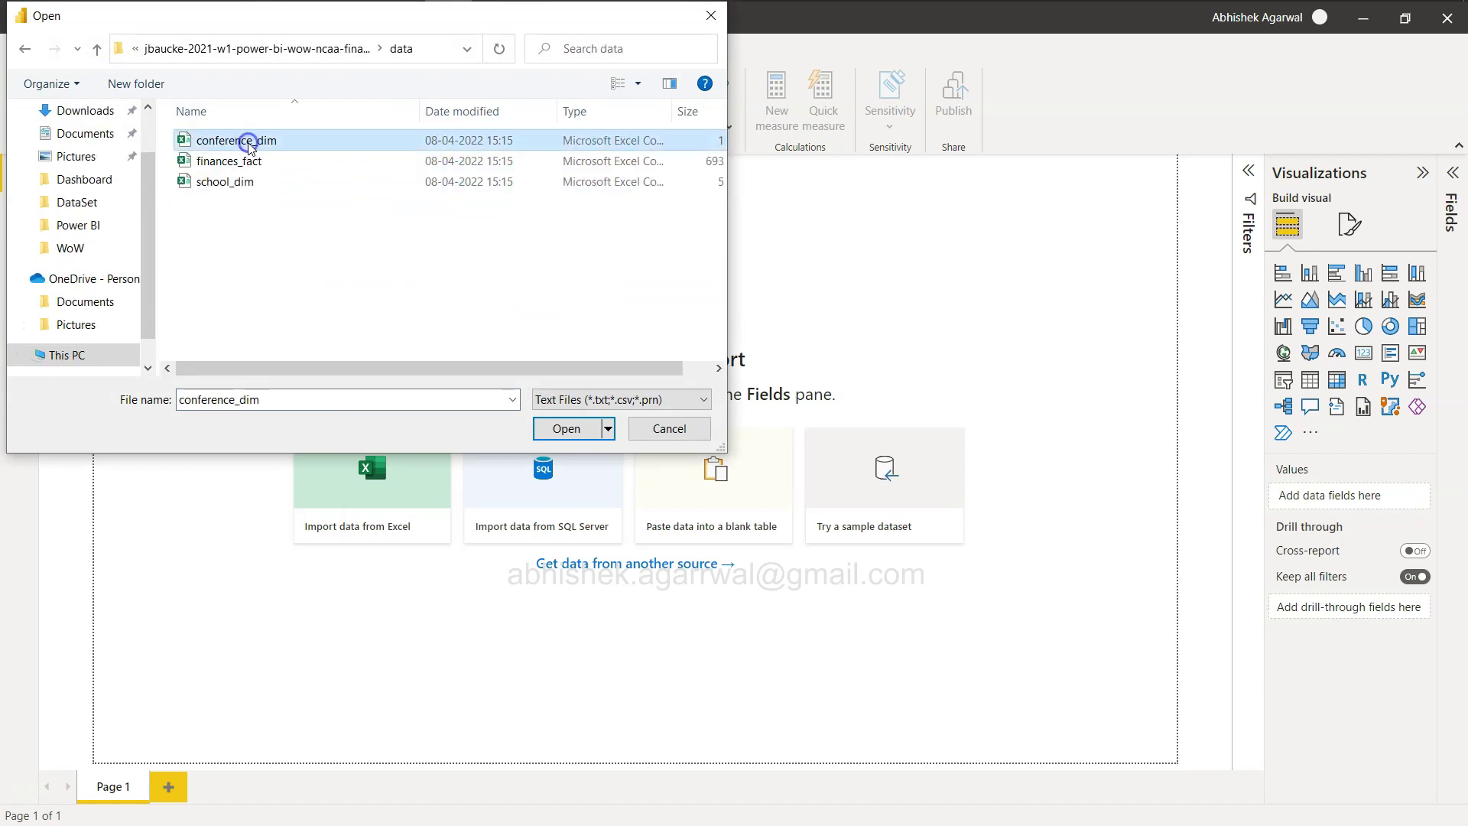
key(Down)
key(Down)
click(250, 146)
click(566, 429)
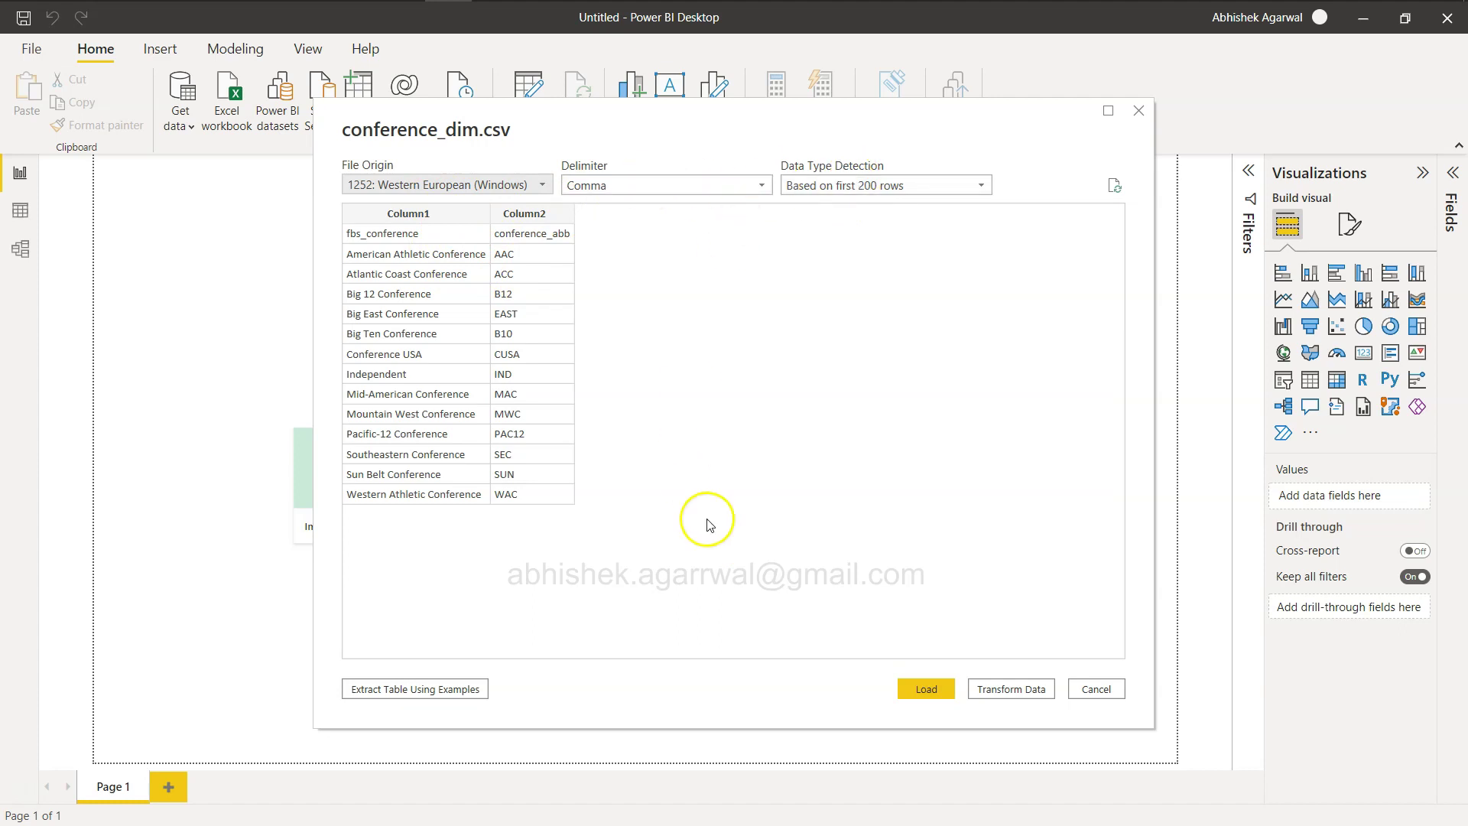
click(1027, 694)
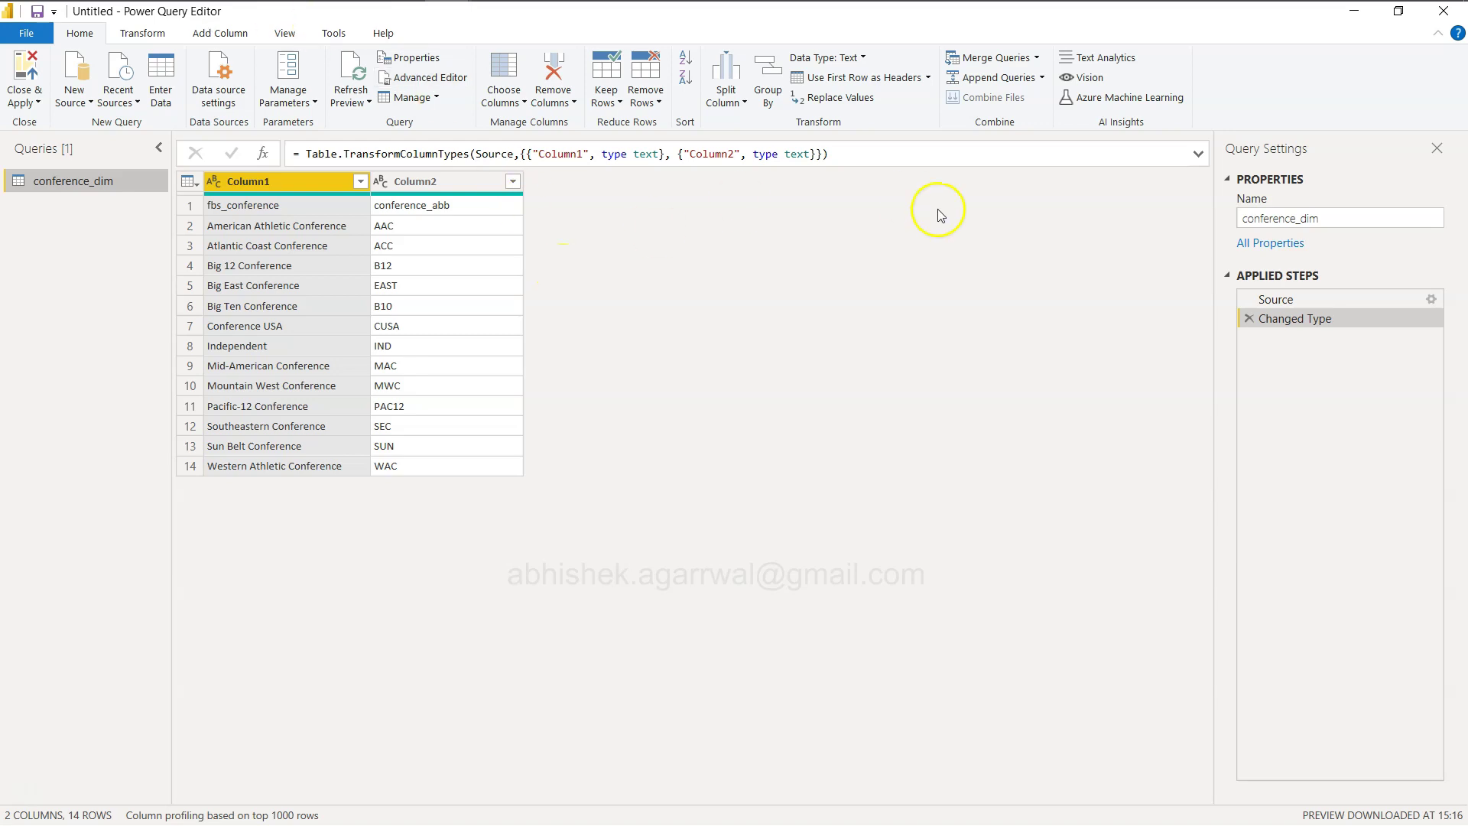
Step: Use the first row as headers in conference_dim and apply the query changes to the report
click(881, 84)
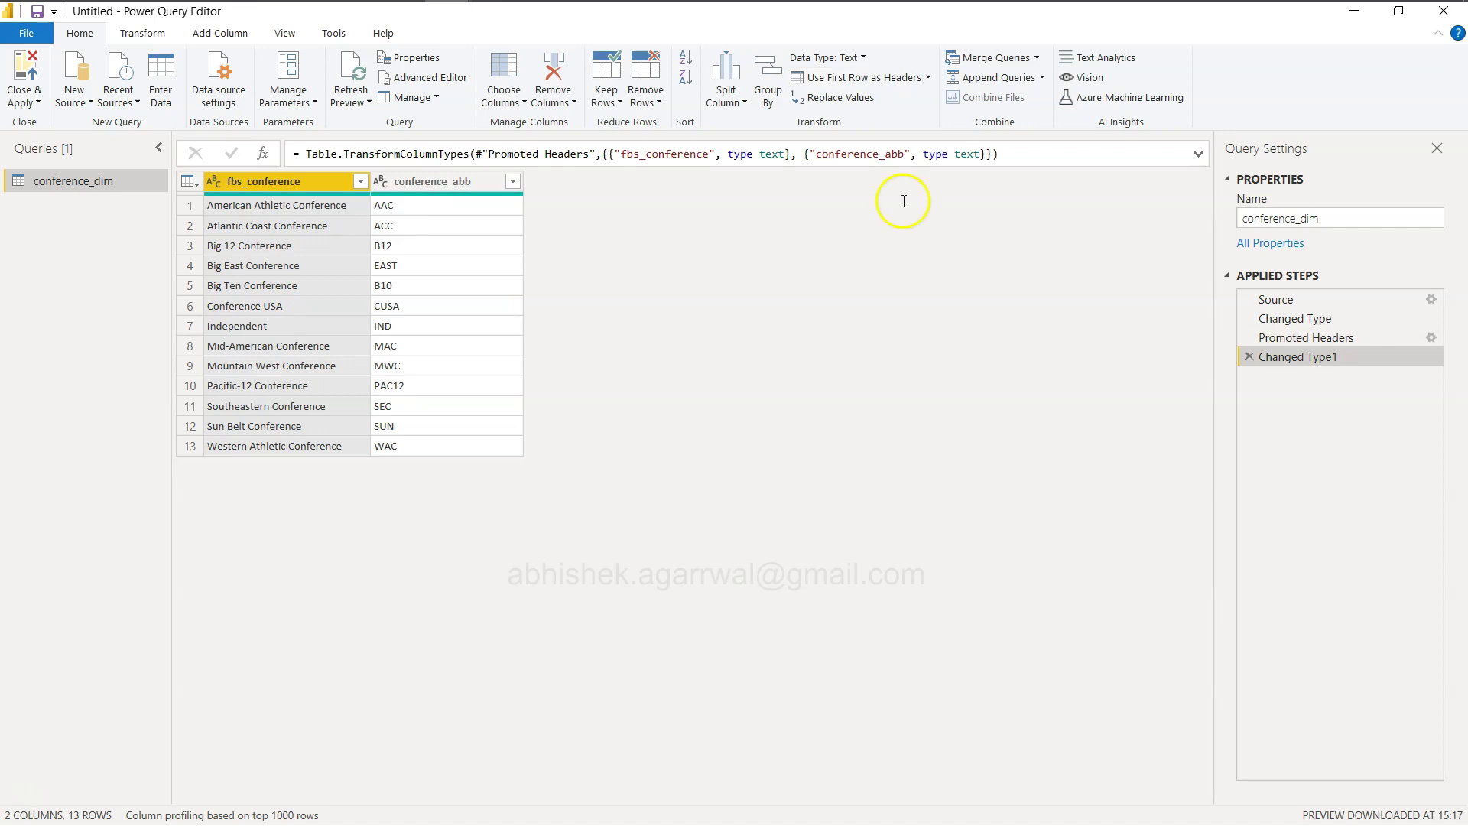
click(27, 73)
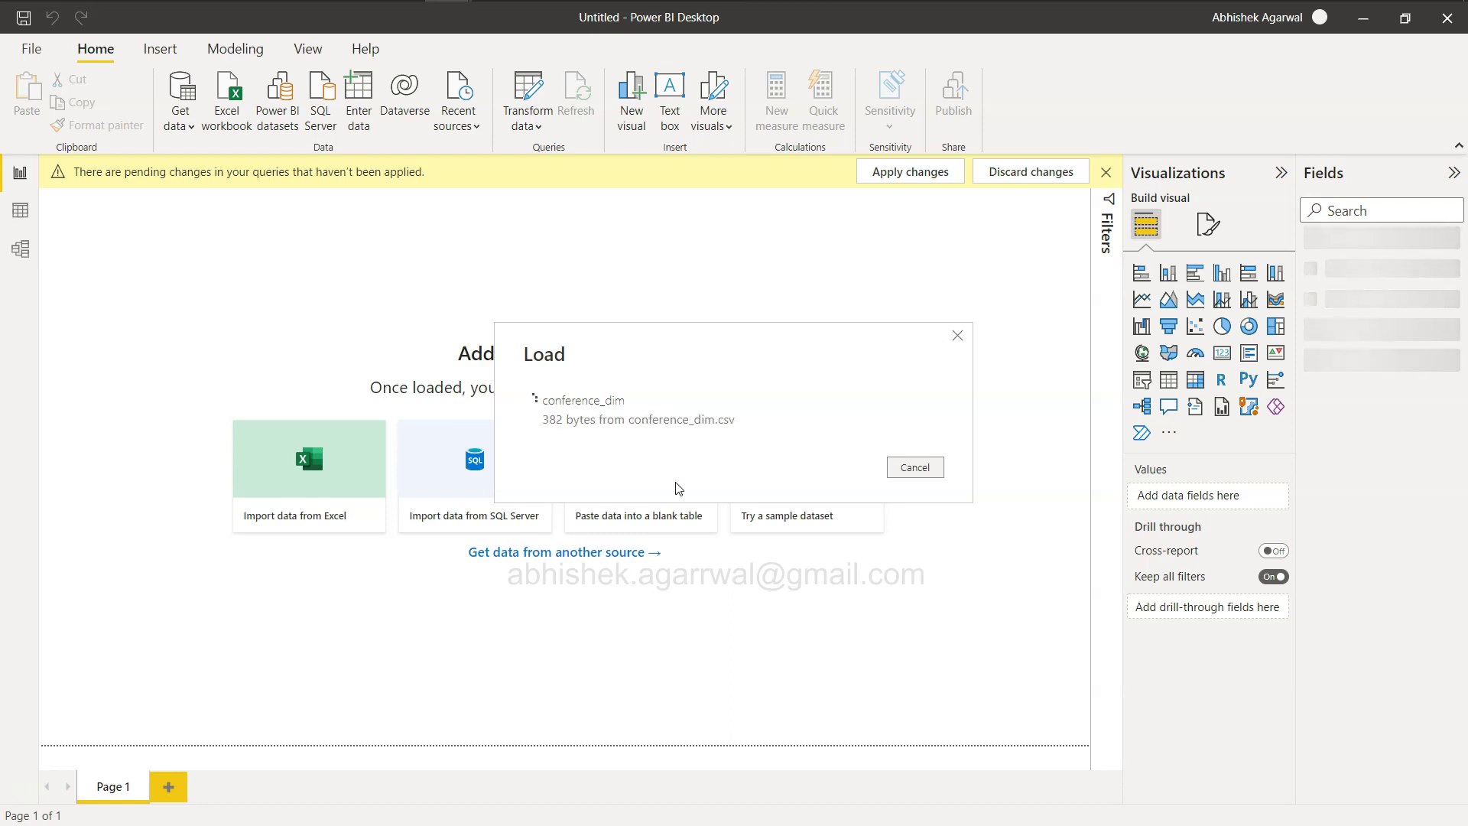
click(707, 459)
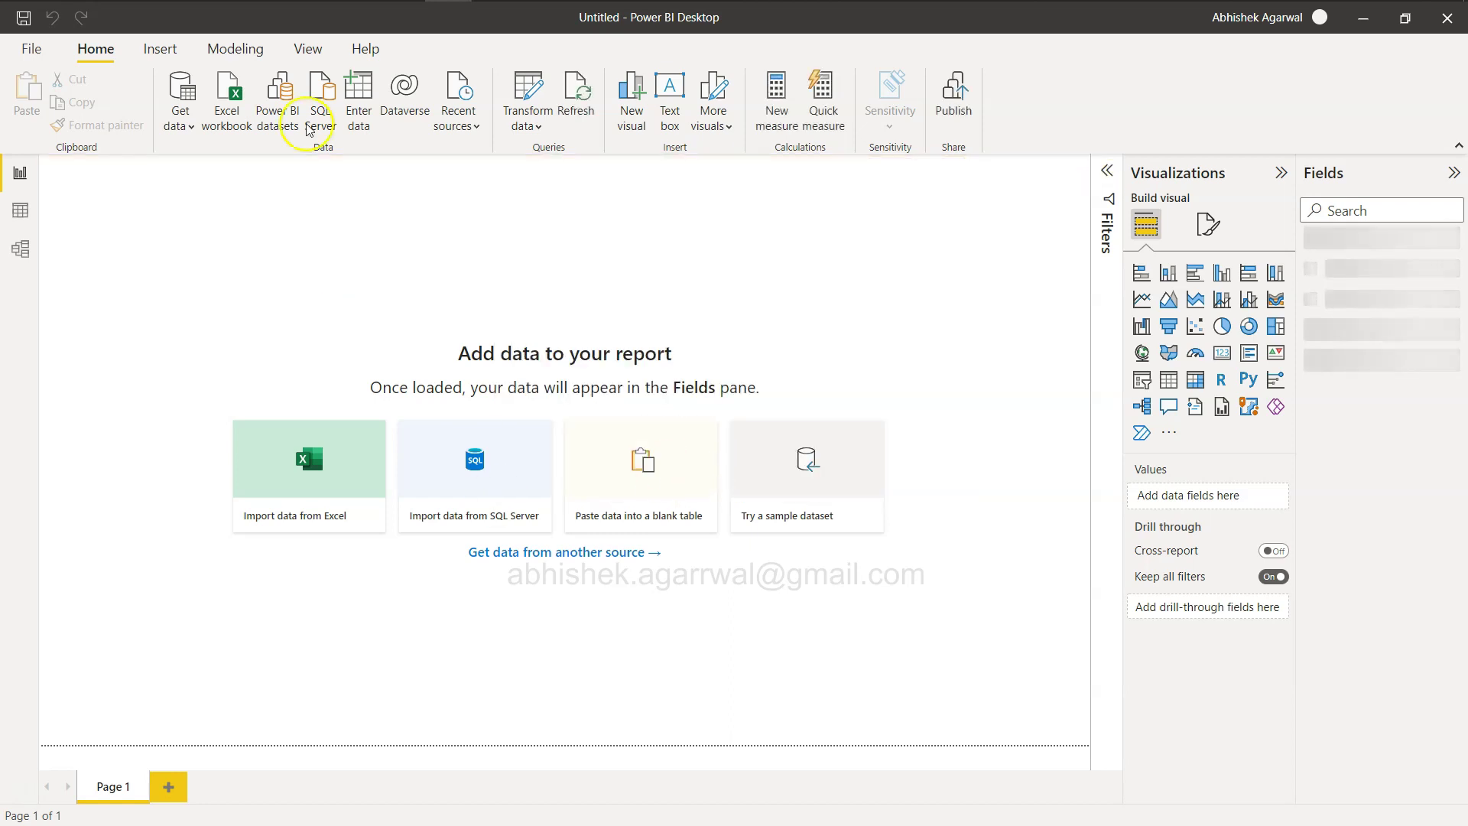
Step: Load finances_fact from the dataset's data folder as a Text/CSV source without transforming it
click(179, 124)
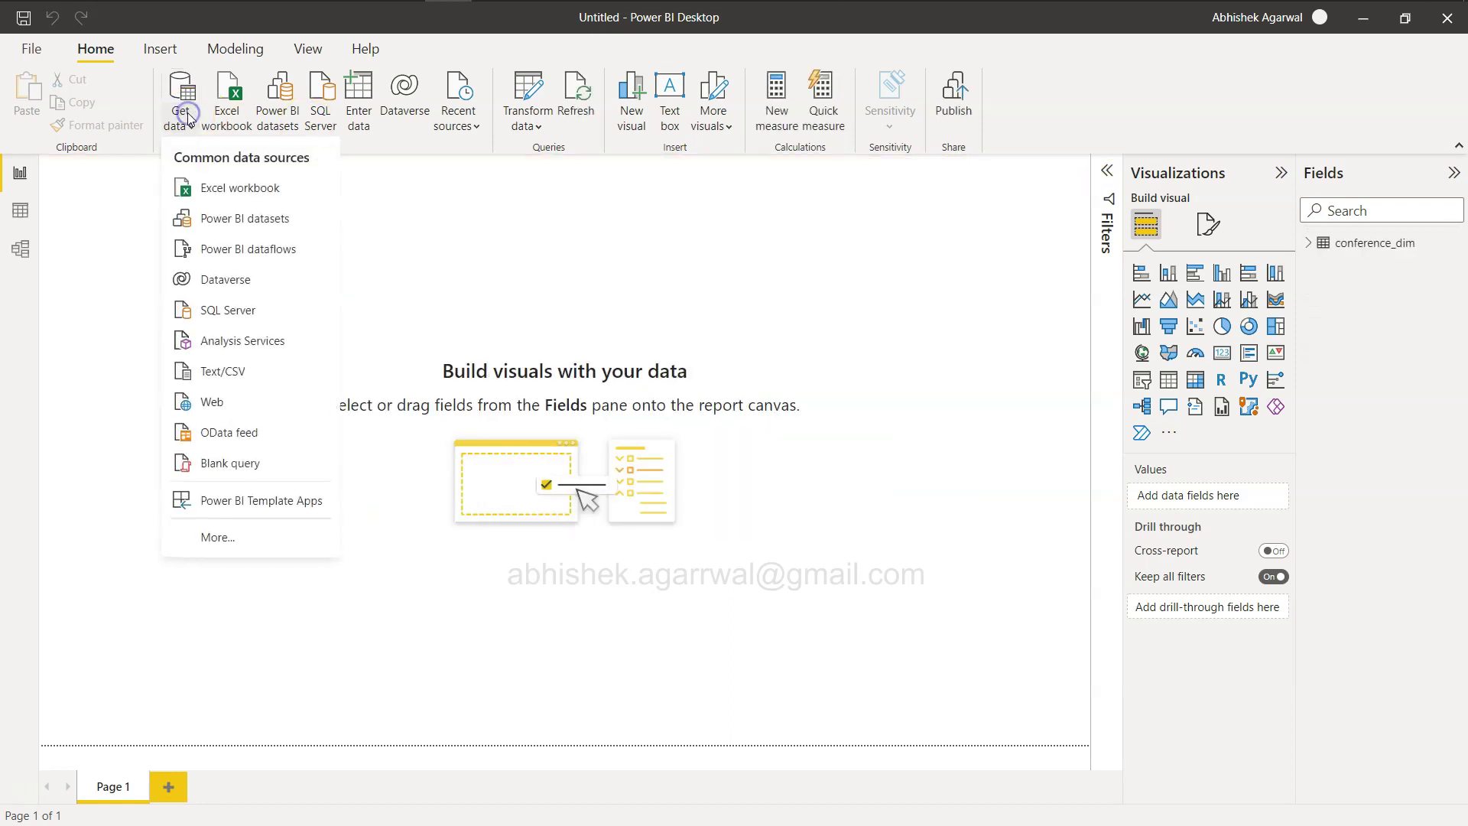
click(233, 372)
double_click(223, 164)
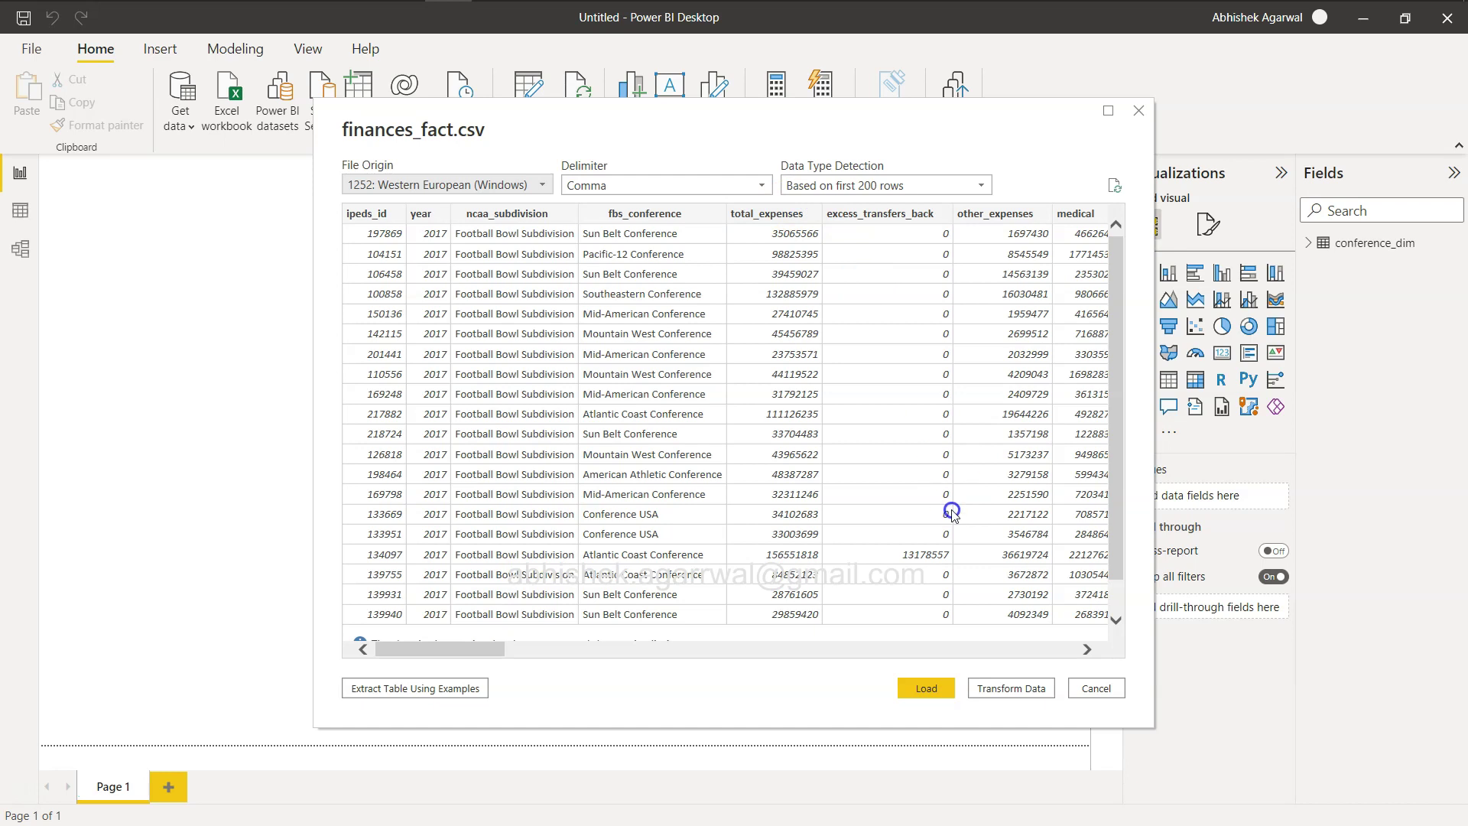
click(932, 686)
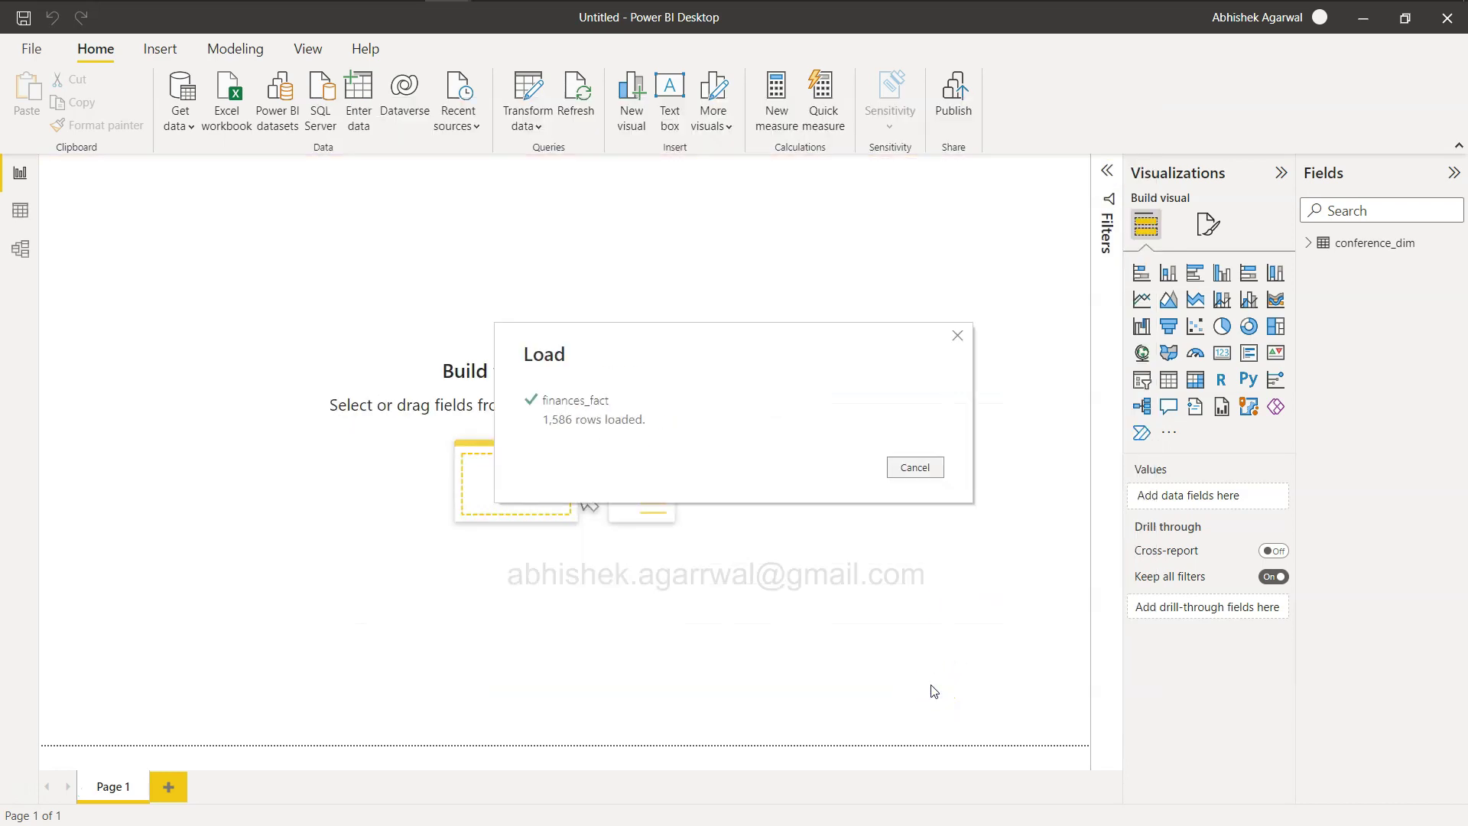
Step: Load the school_dim CSV file from the same data folder directly into the report
click(181, 115)
click(228, 372)
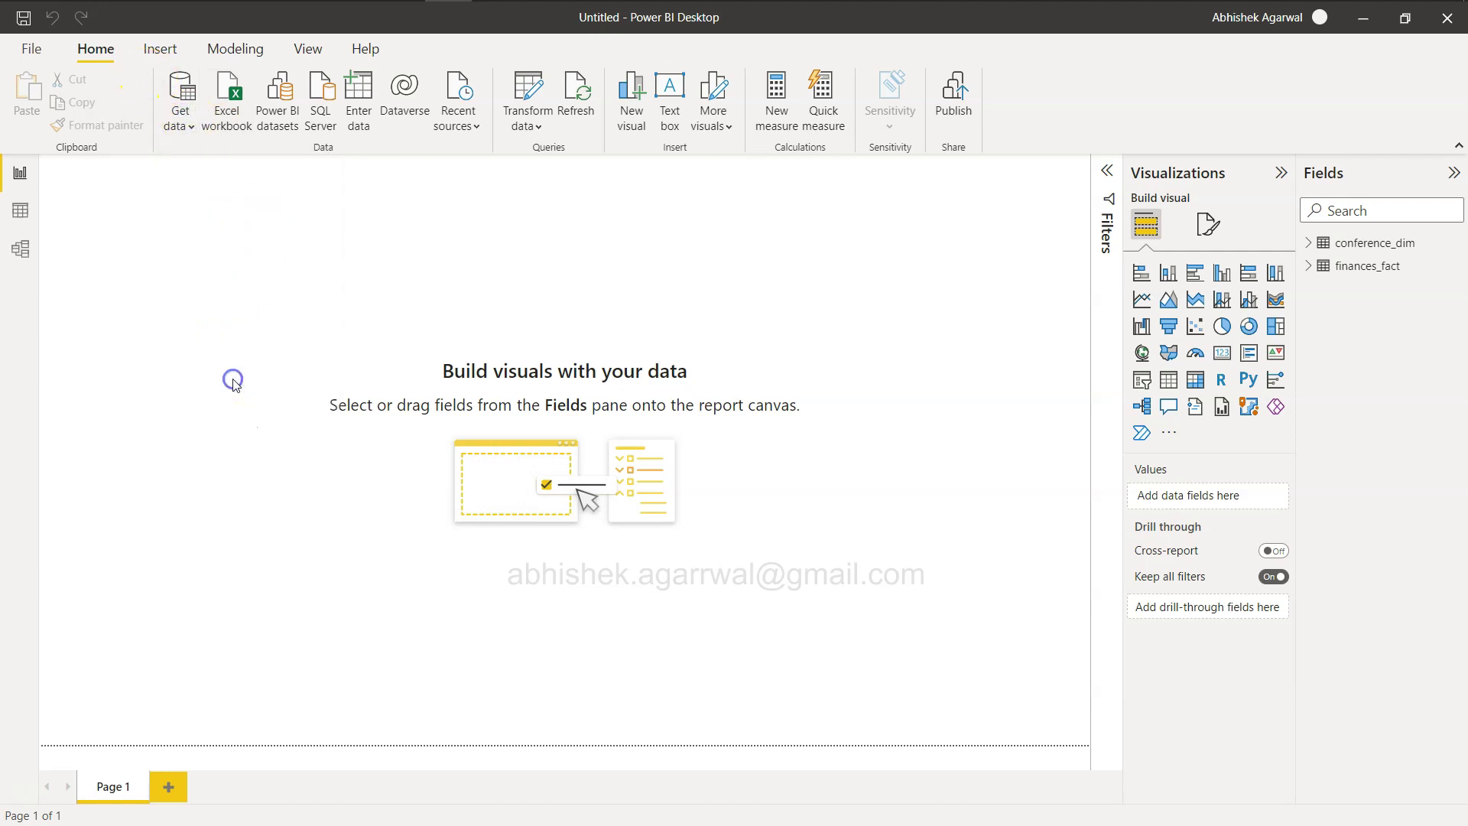
double_click(229, 183)
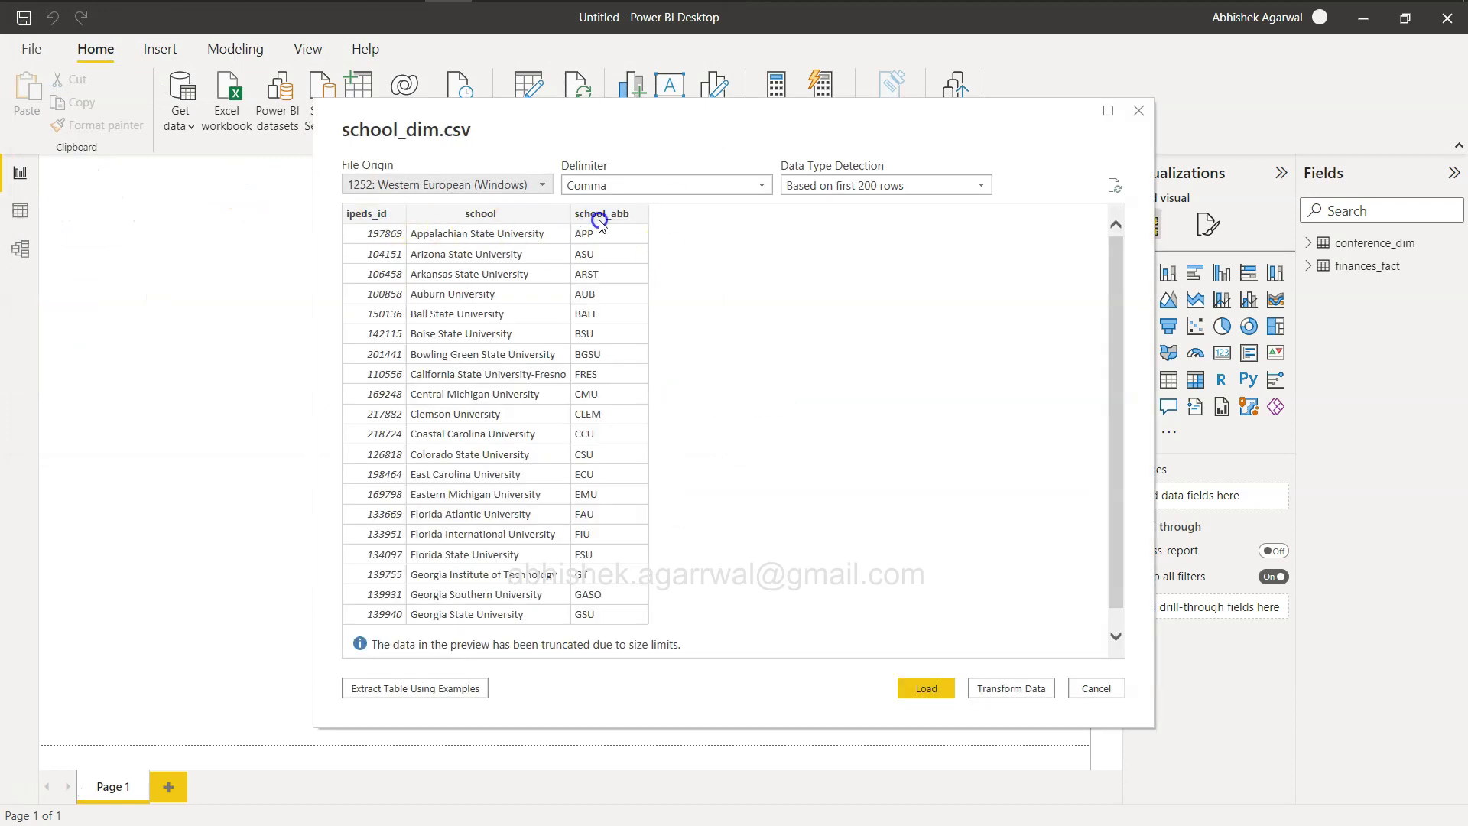
click(930, 694)
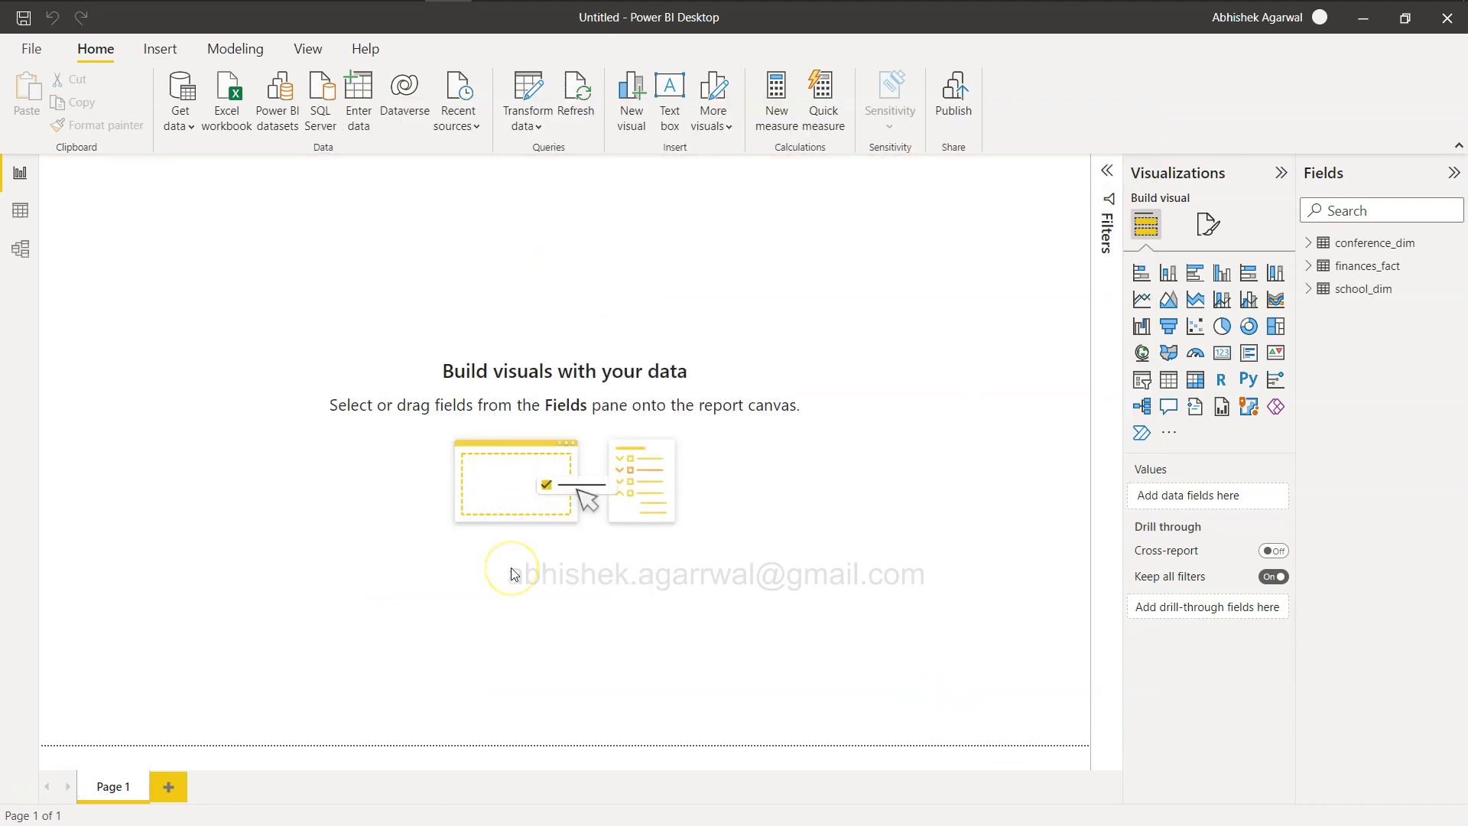
Step: Switch back to the challenge page in the browser and examine the data model requirement and the sample model image
key(alt+Tab)
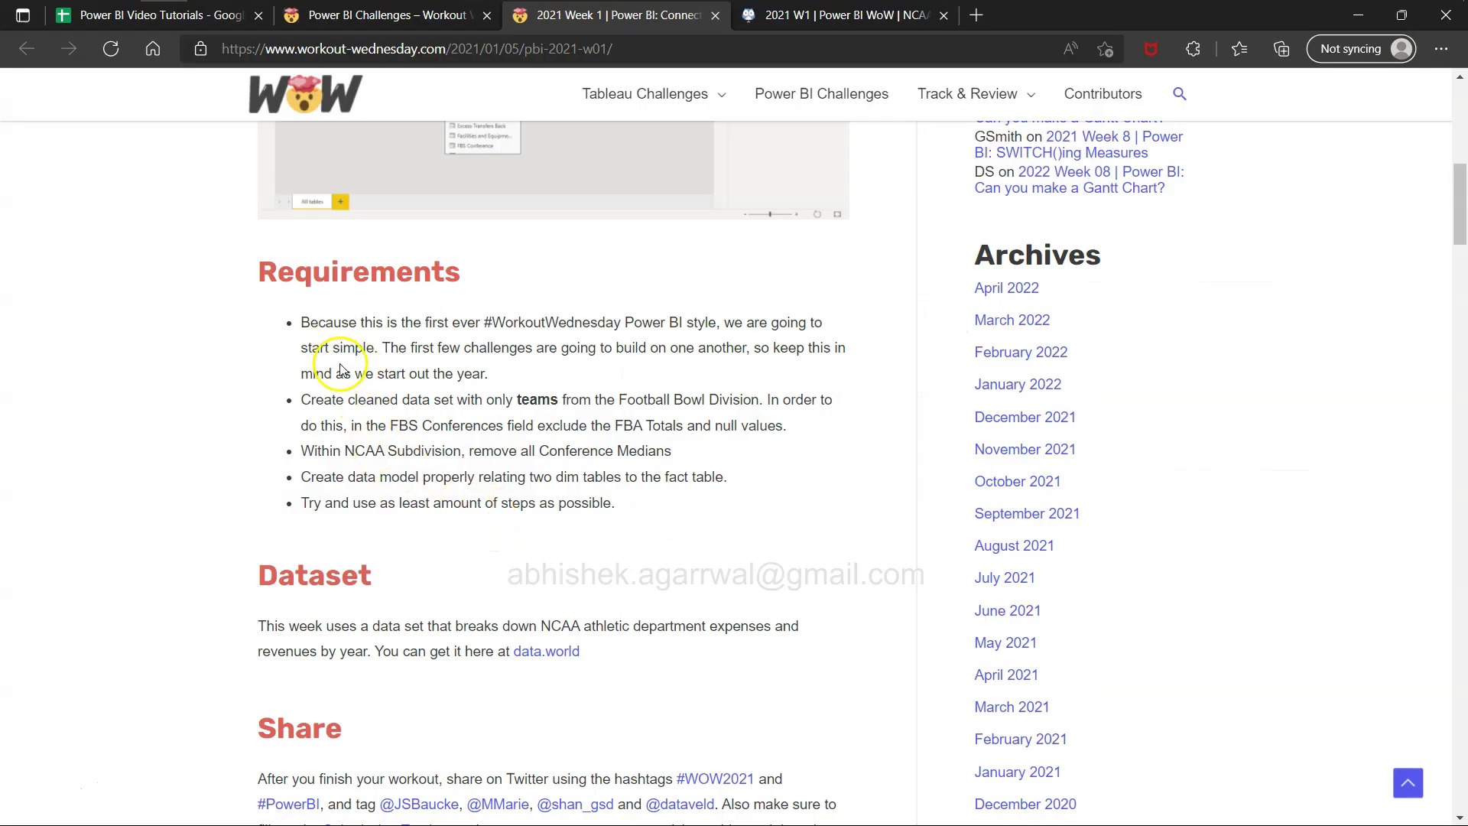
drag(335, 402, 462, 530)
click(461, 530)
drag(324, 477, 710, 488)
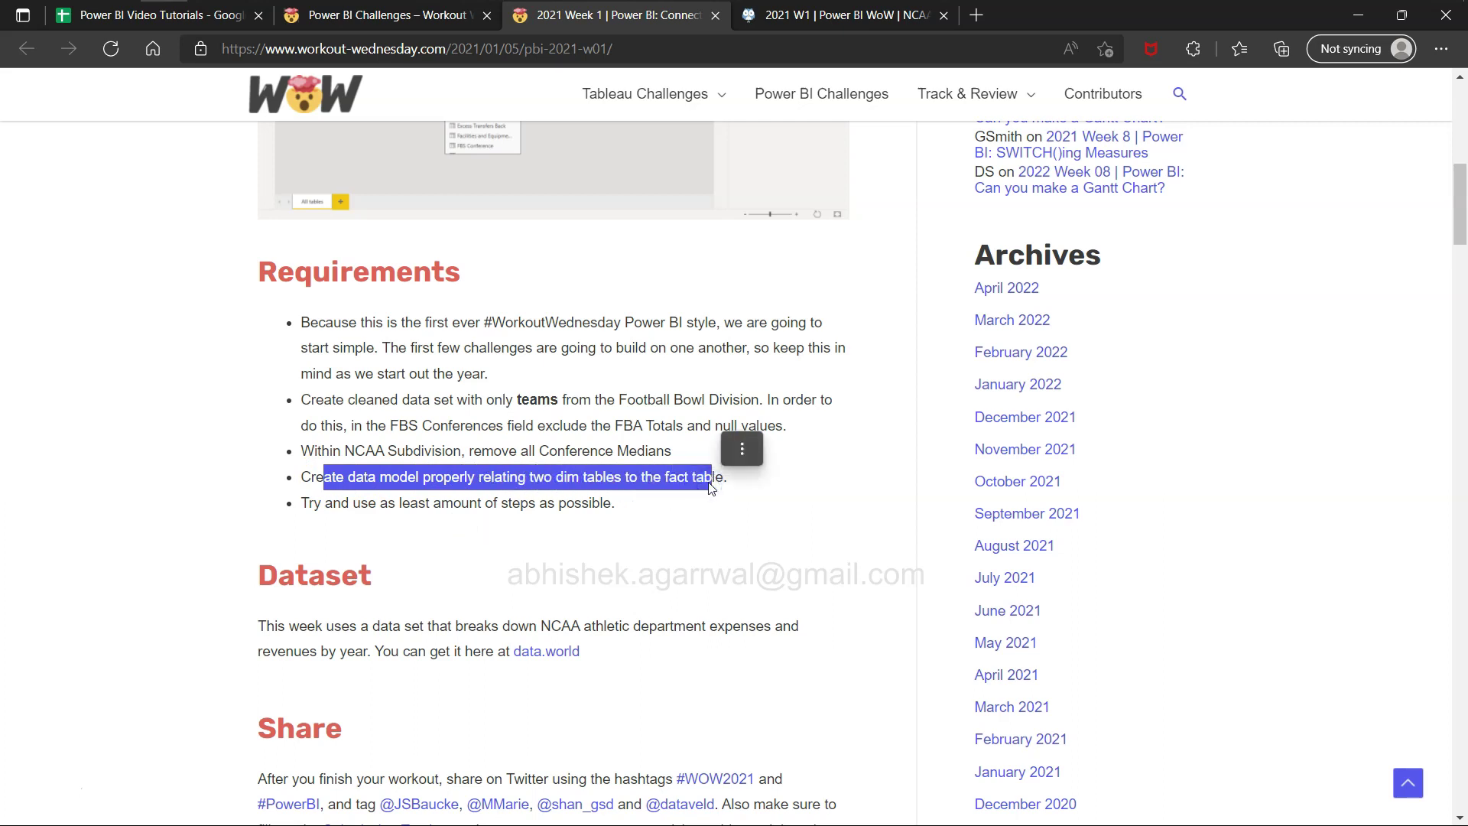
click(468, 485)
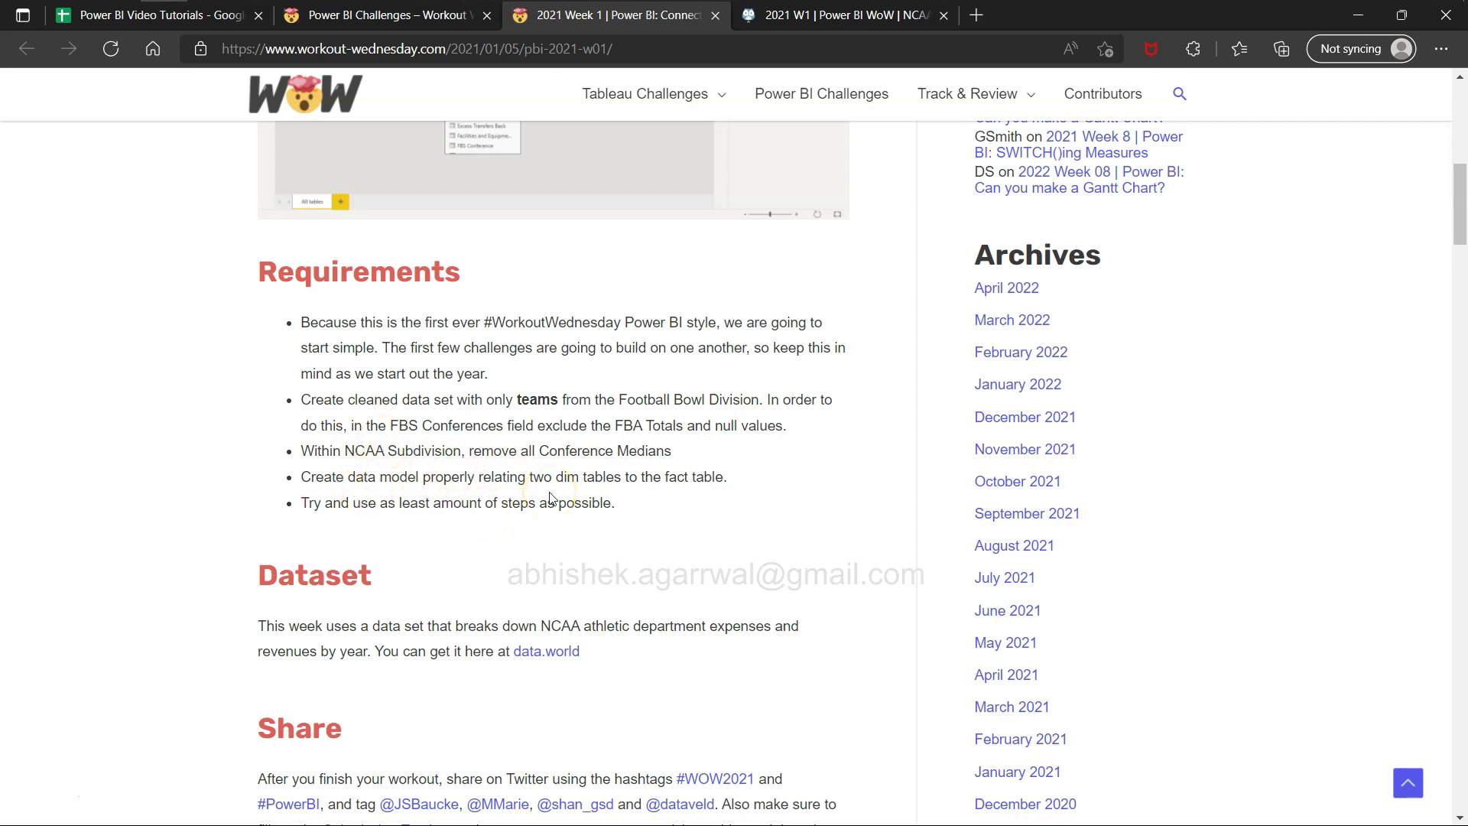
scroll(551, 498, up, 2)
scroll(552, 498, up, 1)
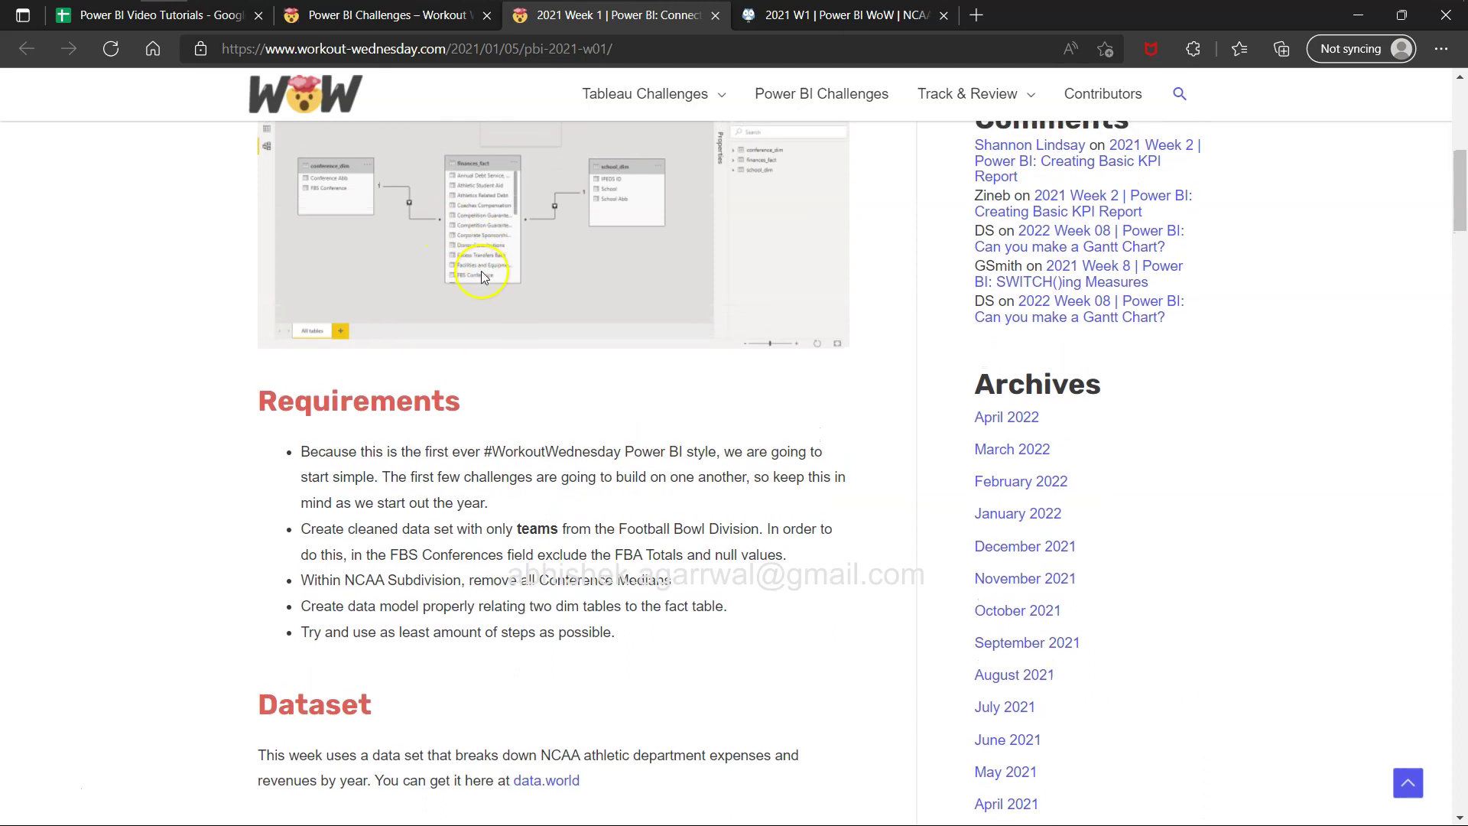
scroll(478, 264, up, 1)
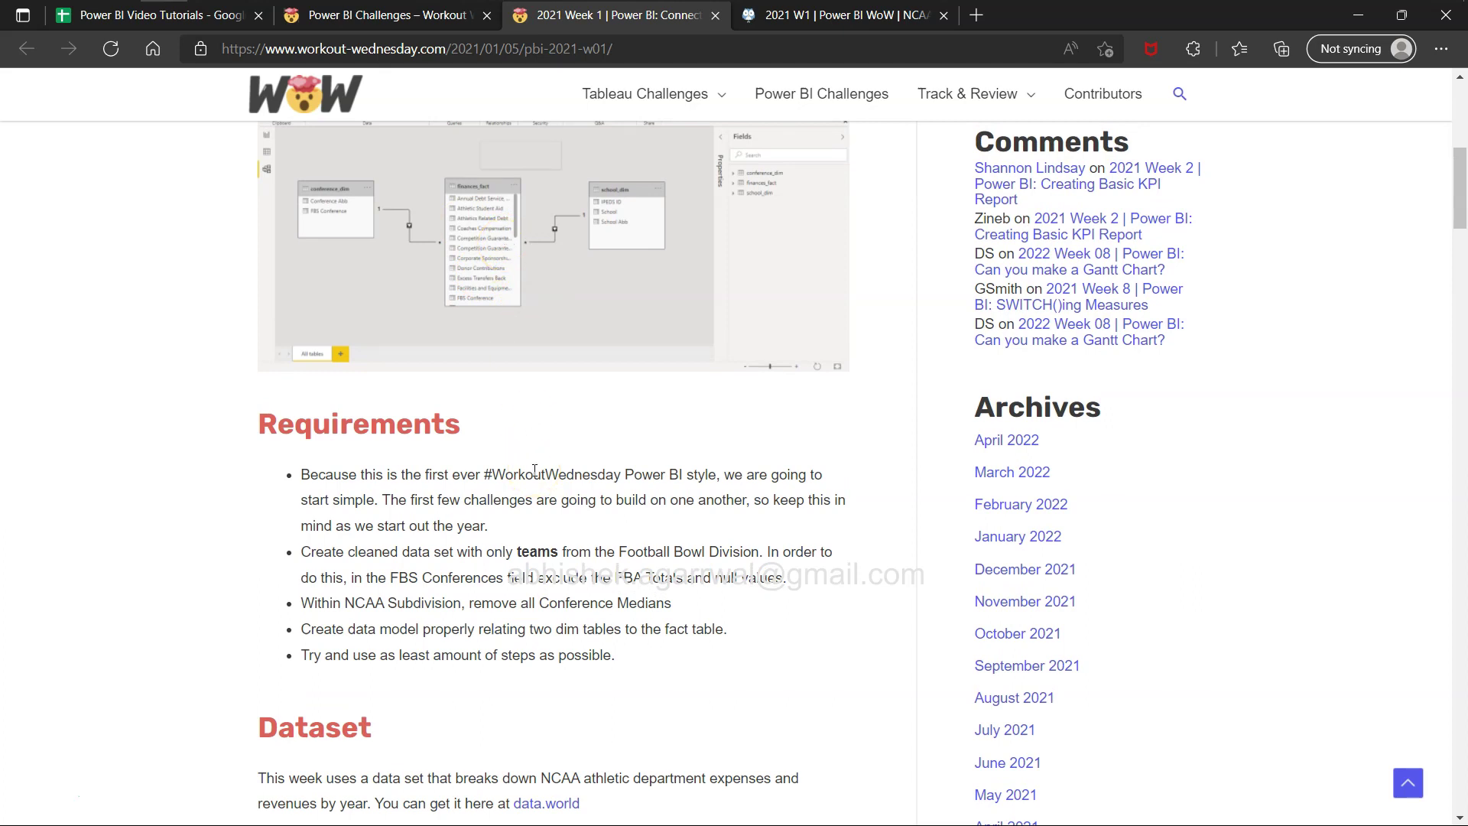
Step: Switch to Power BI Desktop, open the data model diagram, space out the table cards, and enlarge the conference_dim and finances_fact cards
scroll(520, 497, up, 1)
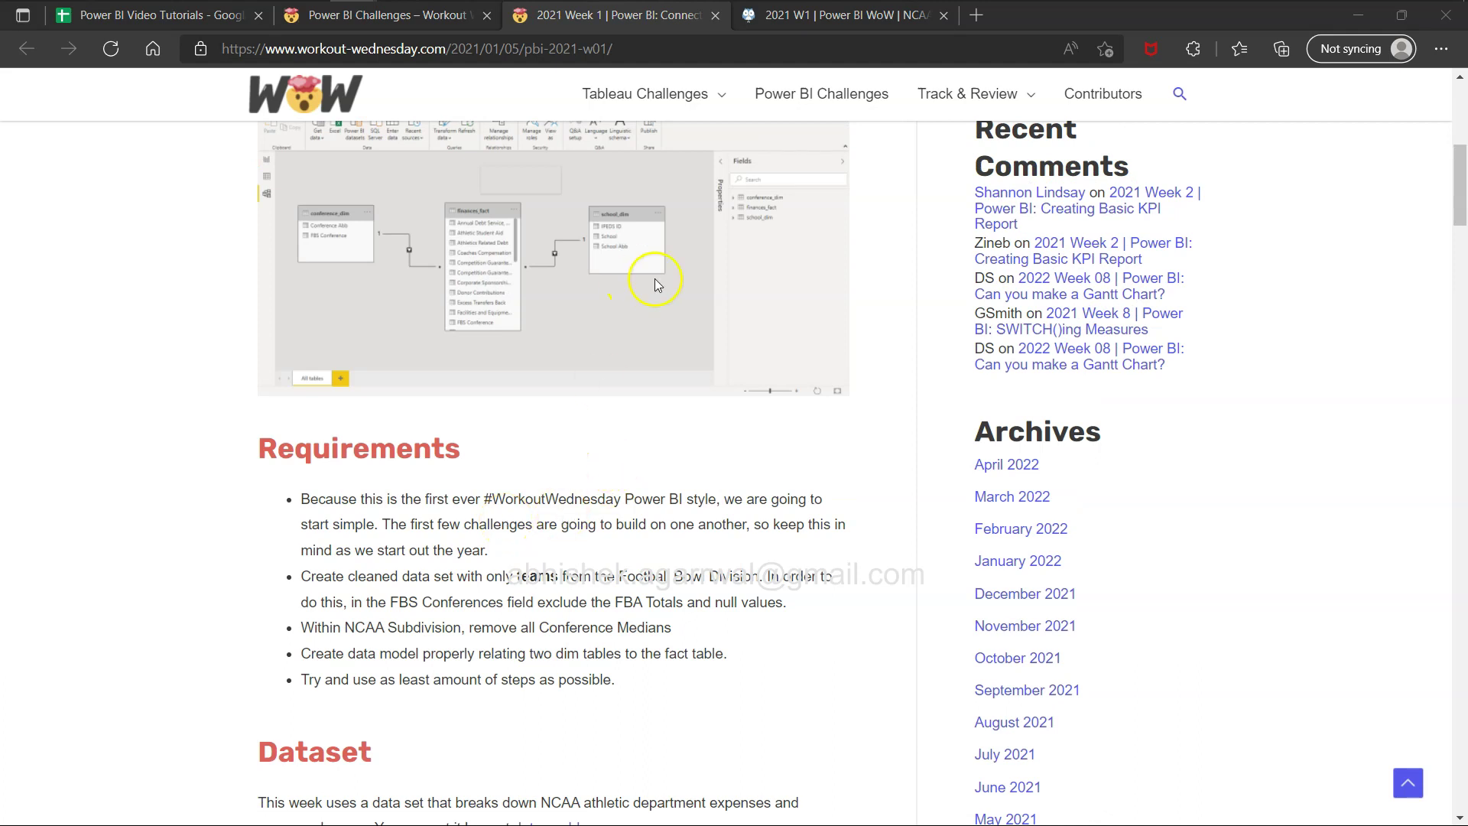
key(alt+Tab)
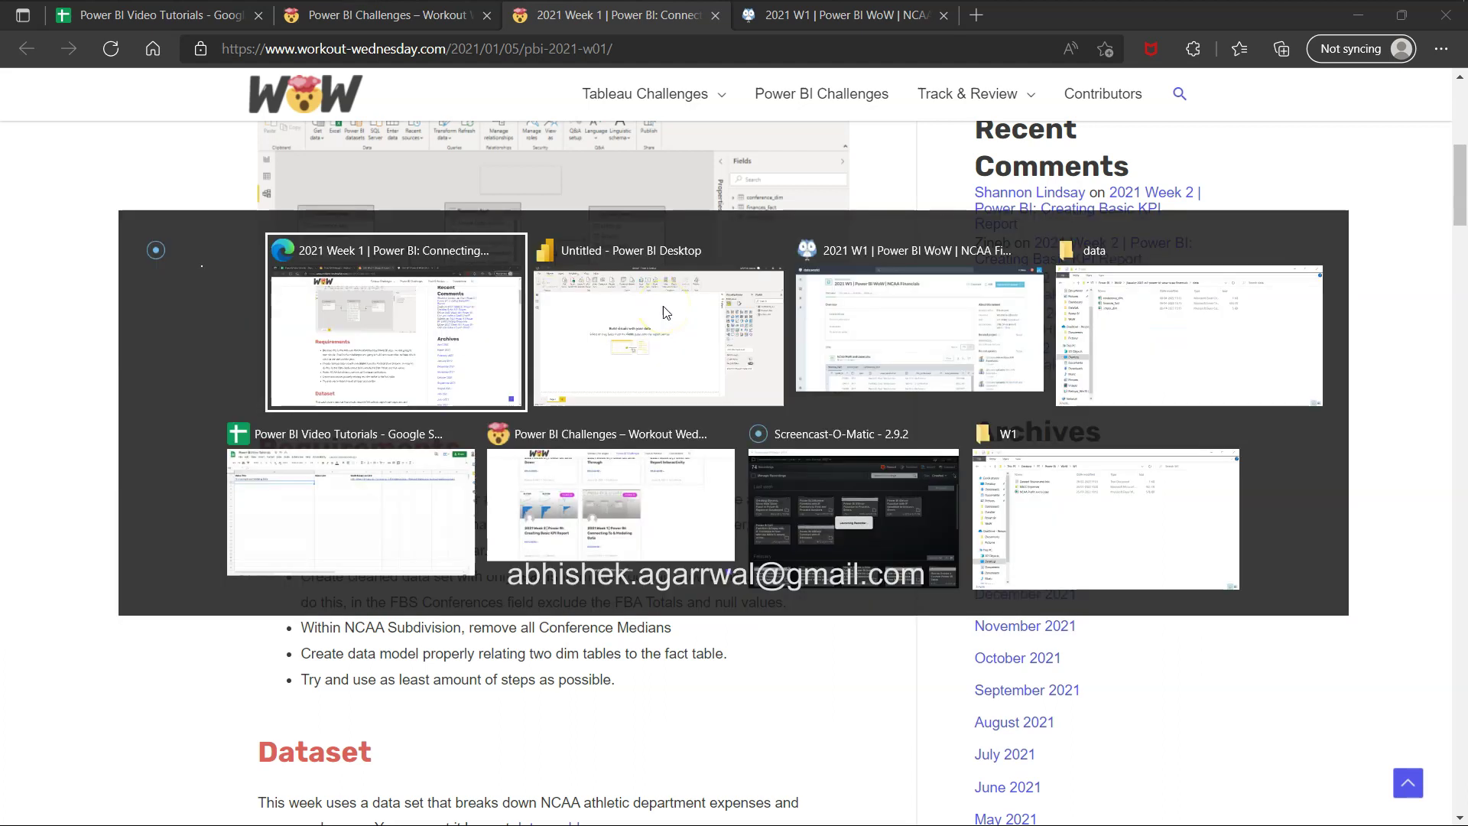
key(alt+Tab)
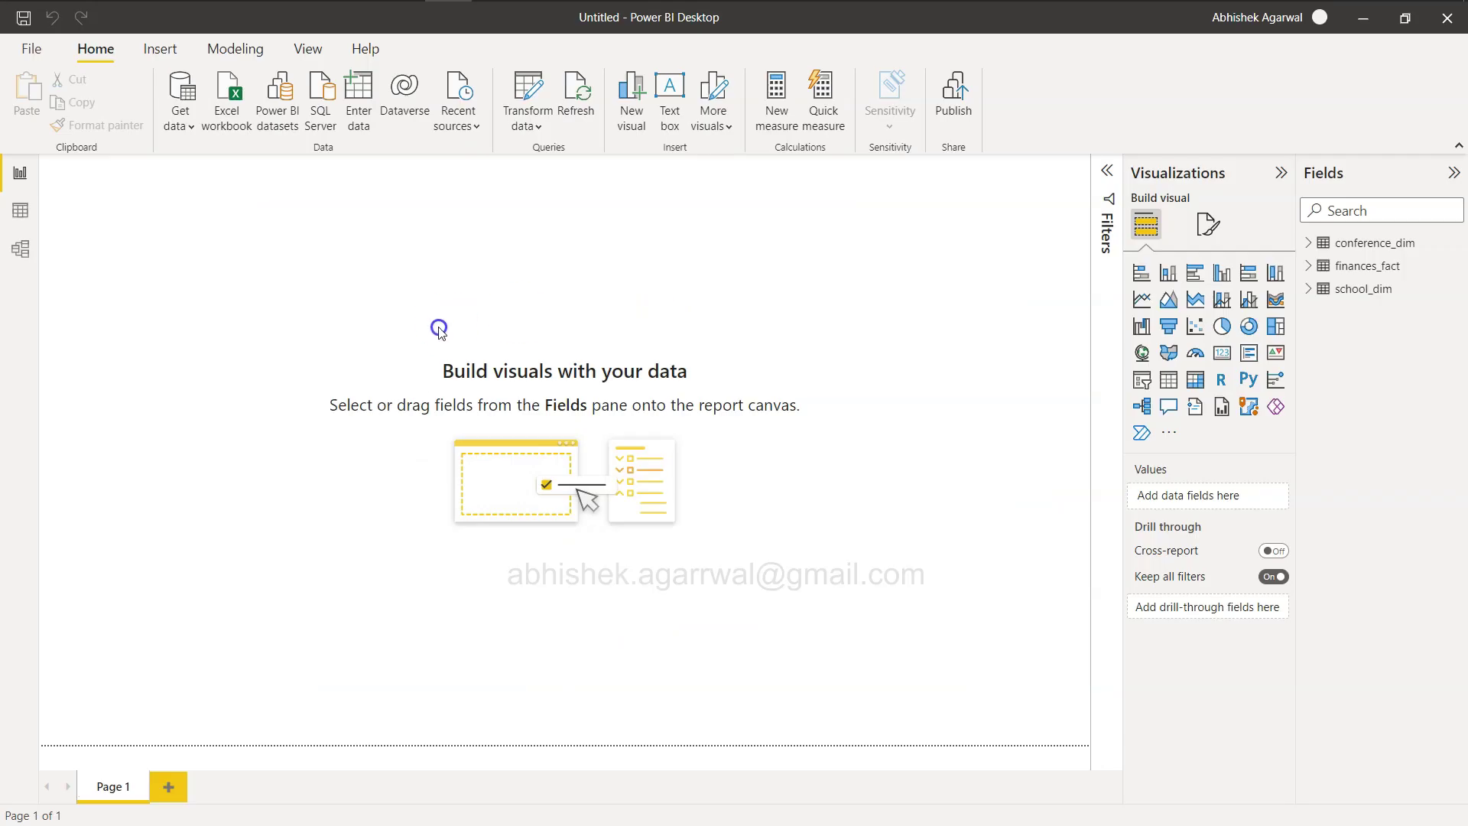
click(27, 253)
click(570, 272)
drag(569, 272, 498, 280)
drag(921, 245, 711, 315)
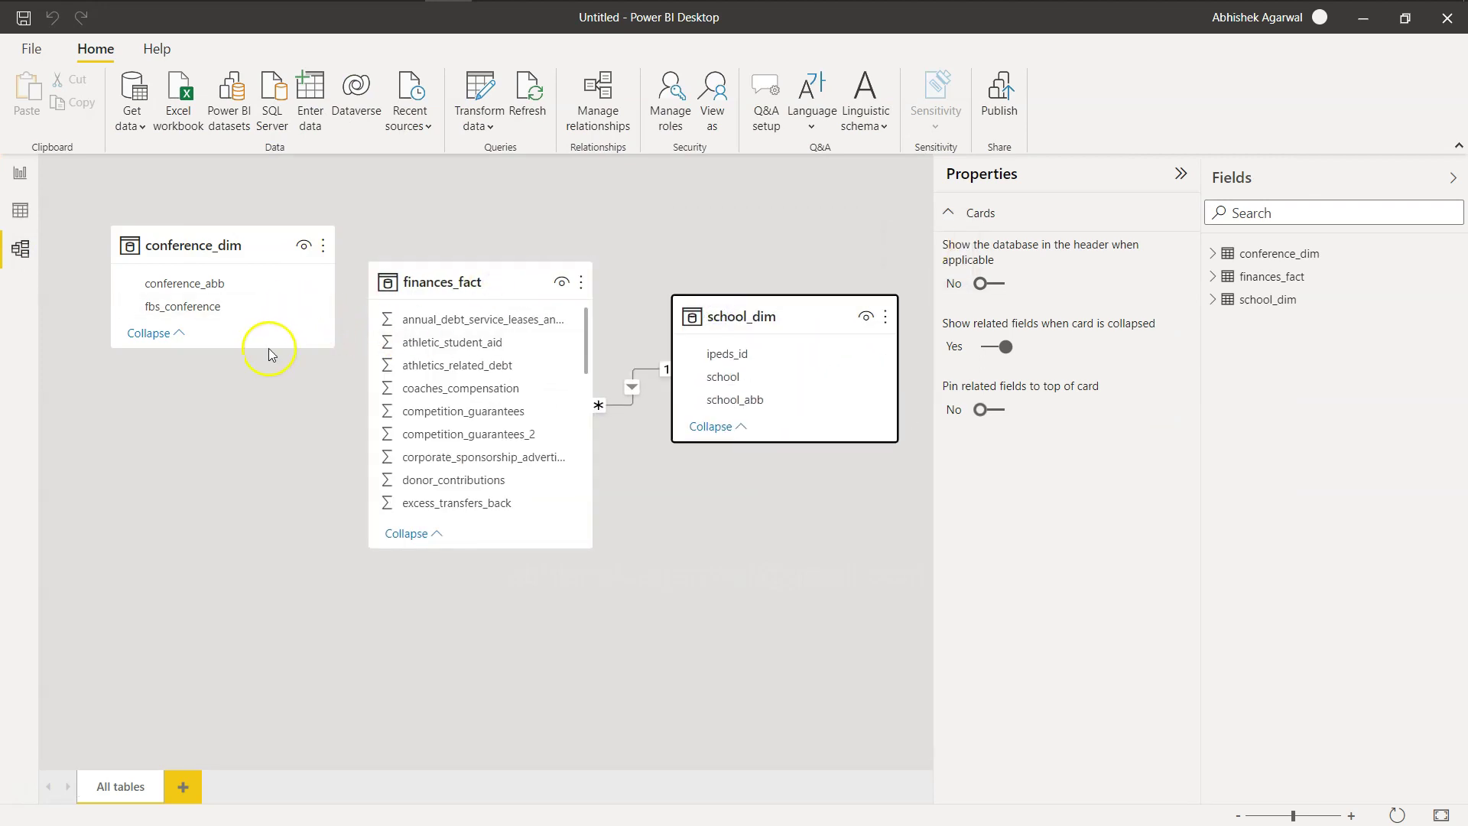
drag(263, 352, 257, 388)
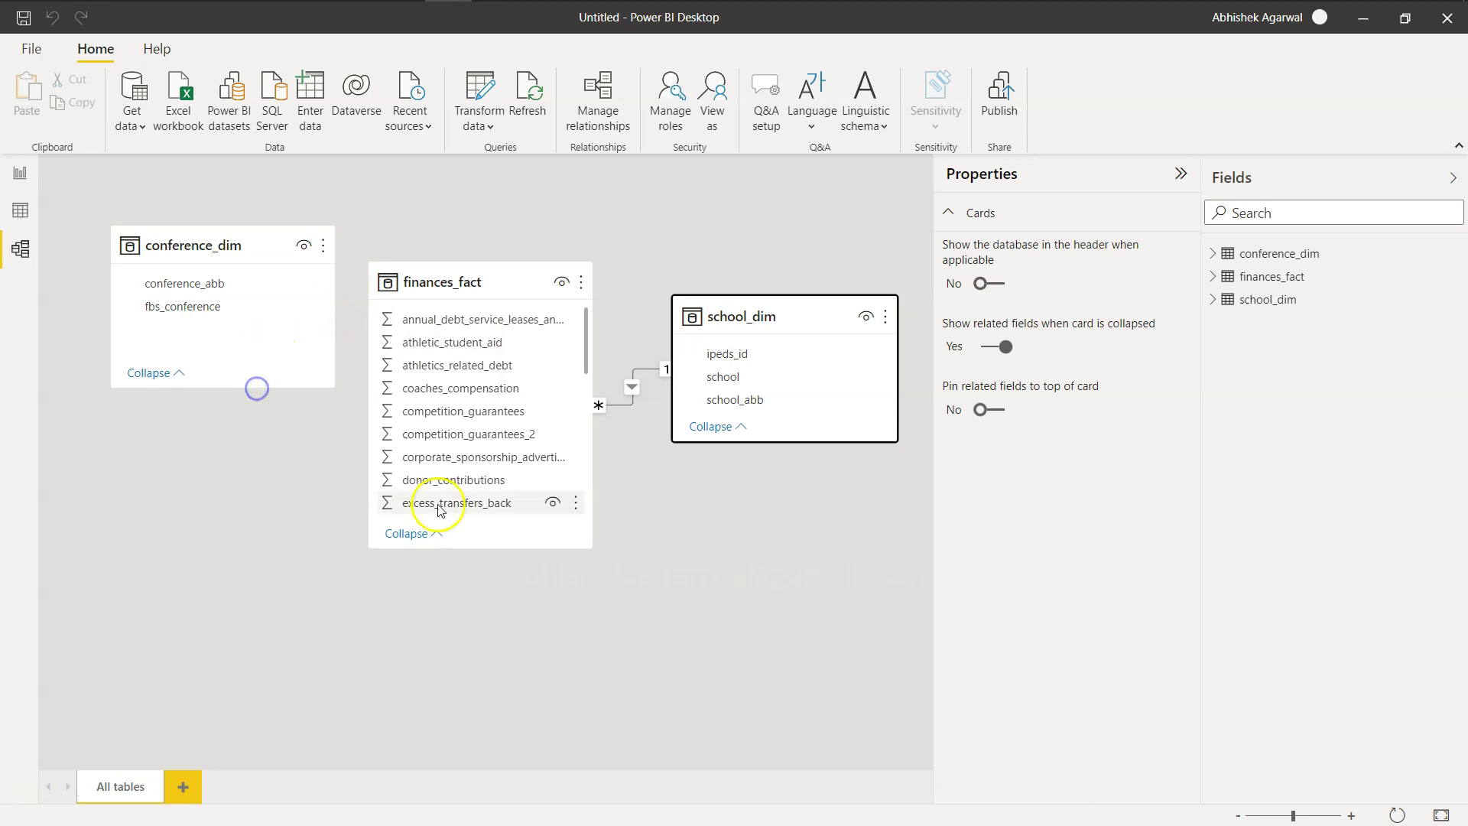
drag(466, 548, 459, 737)
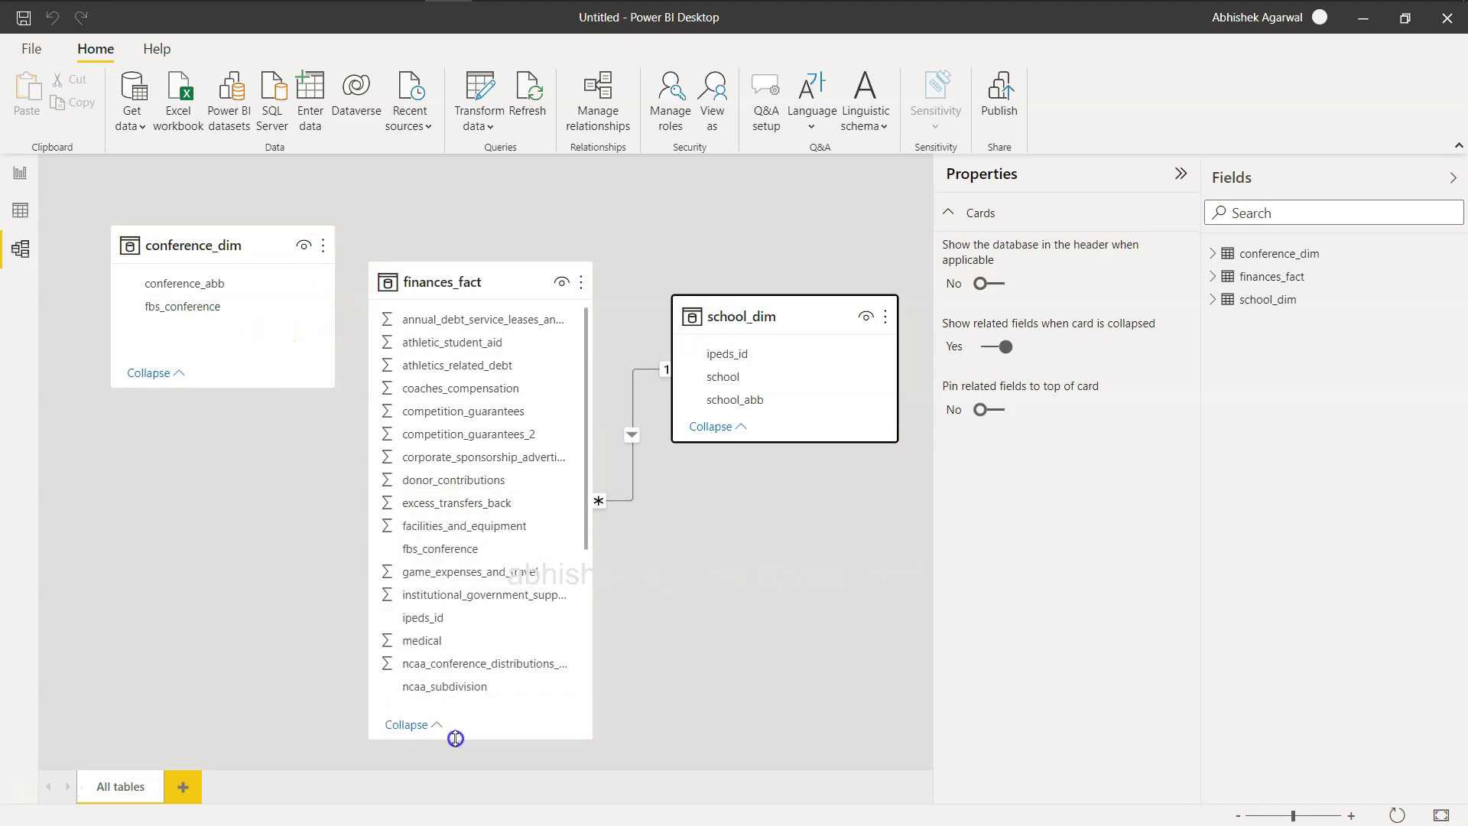
Step: Create a relationship between fbs_conference in conference_dim and fbs_conference in finances_fact
click(638, 367)
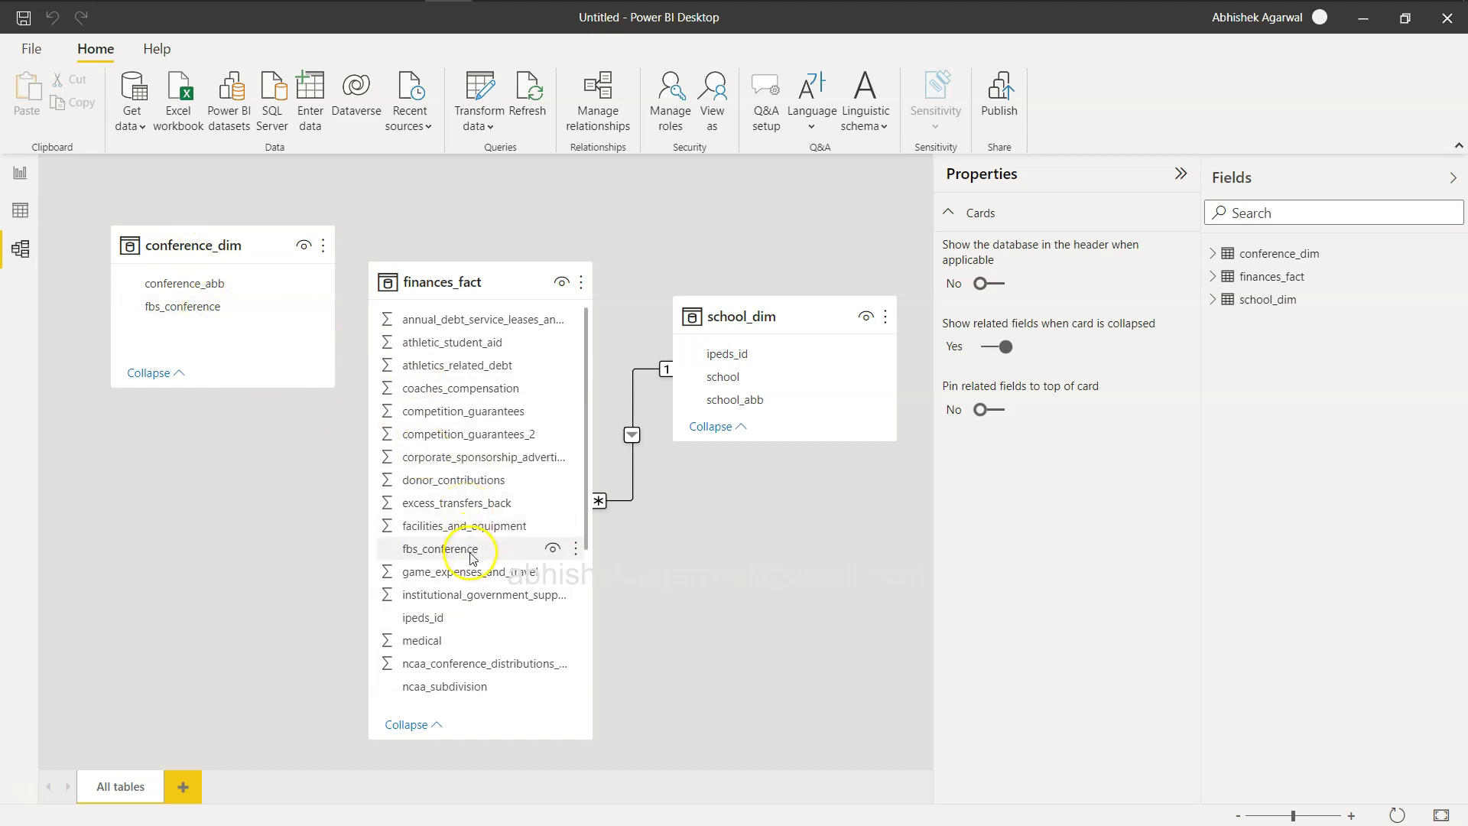
click(194, 308)
drag(194, 307, 451, 554)
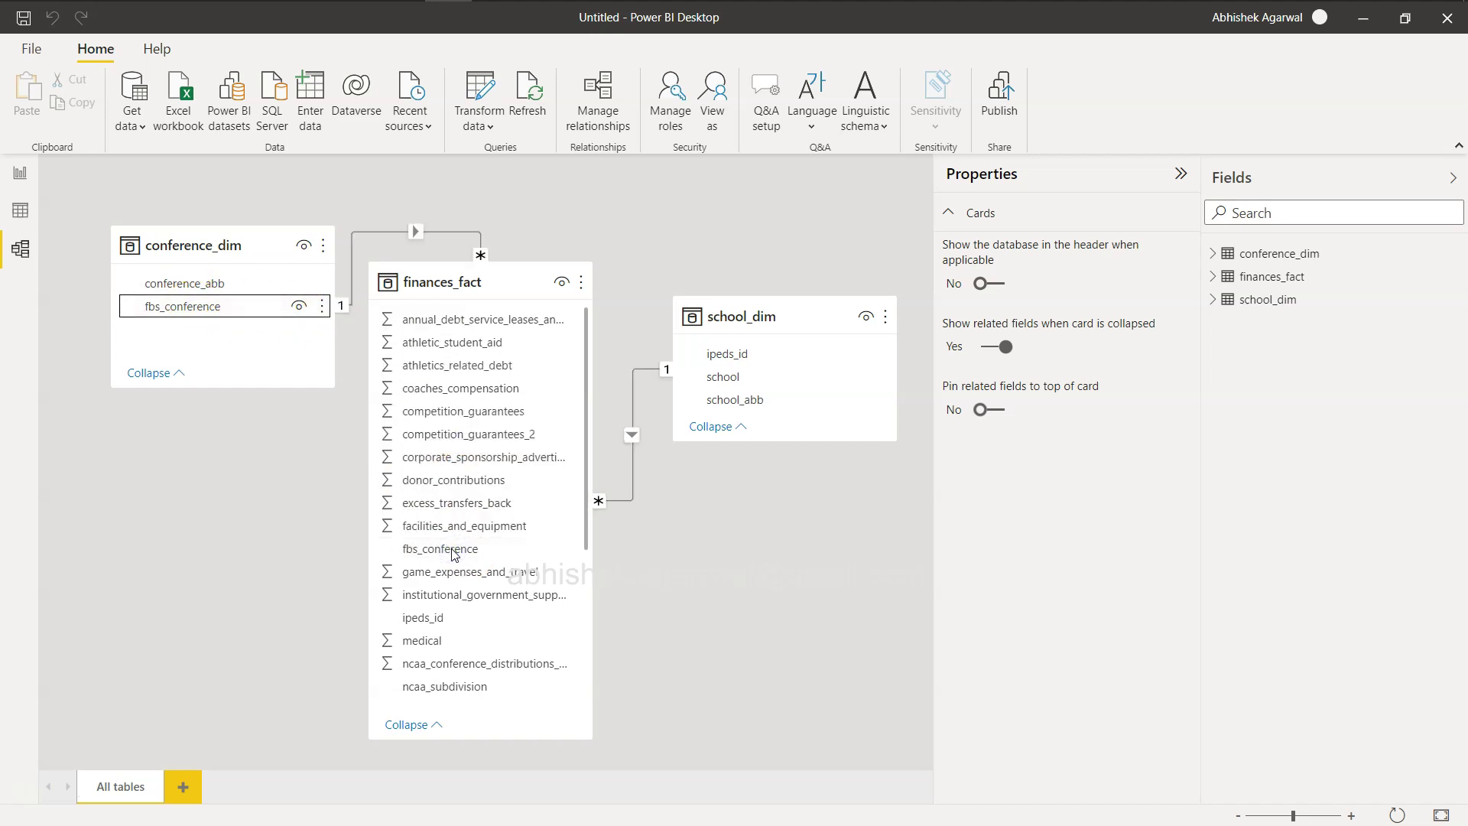
Step: Shorten the finances_fact card from its upper edge and bring the school_dim and conference_dim cards closer together above it
click(502, 289)
click(422, 296)
drag(421, 295, 426, 381)
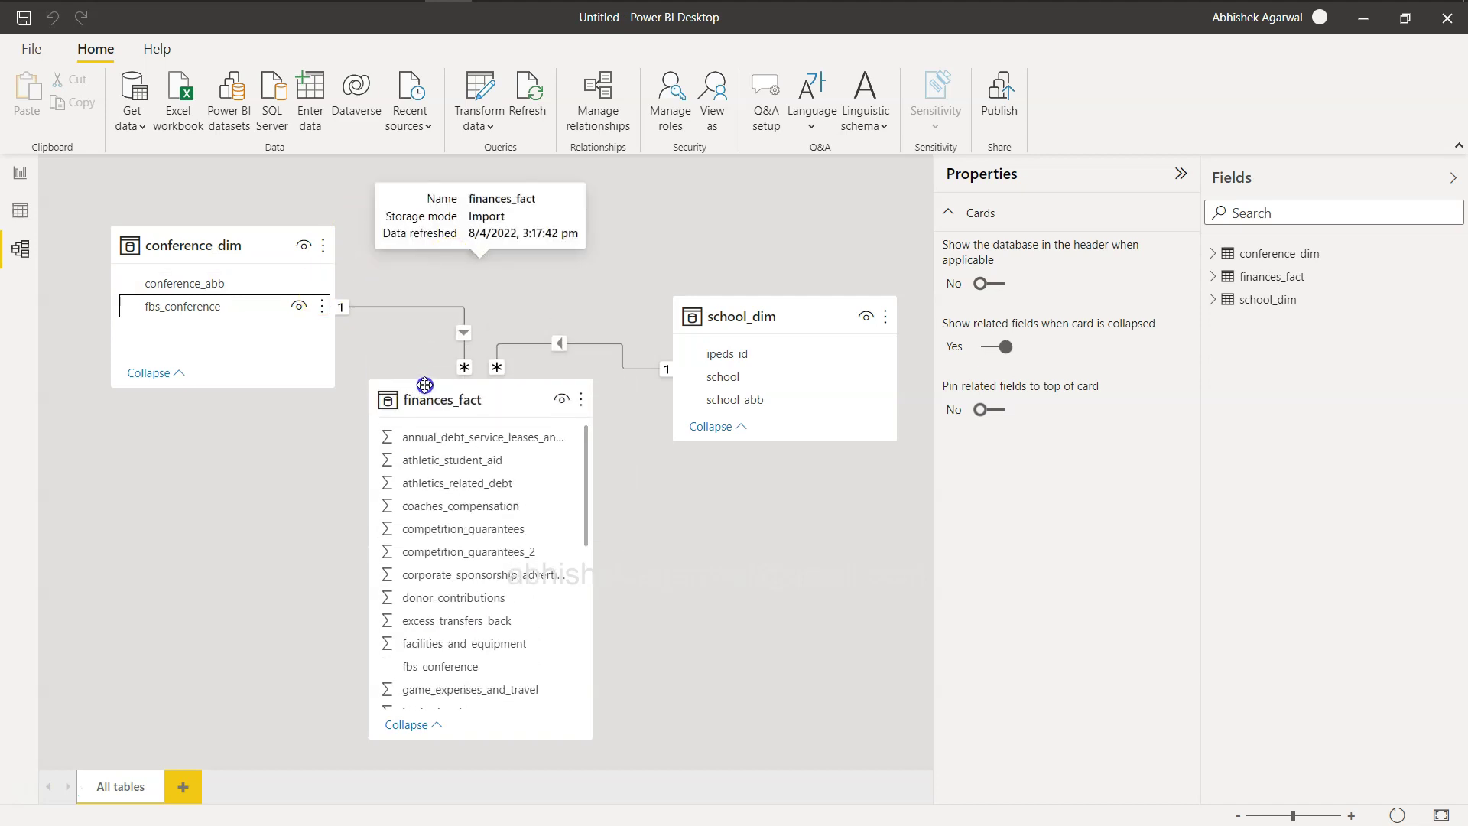
click(765, 312)
drag(770, 296, 644, 221)
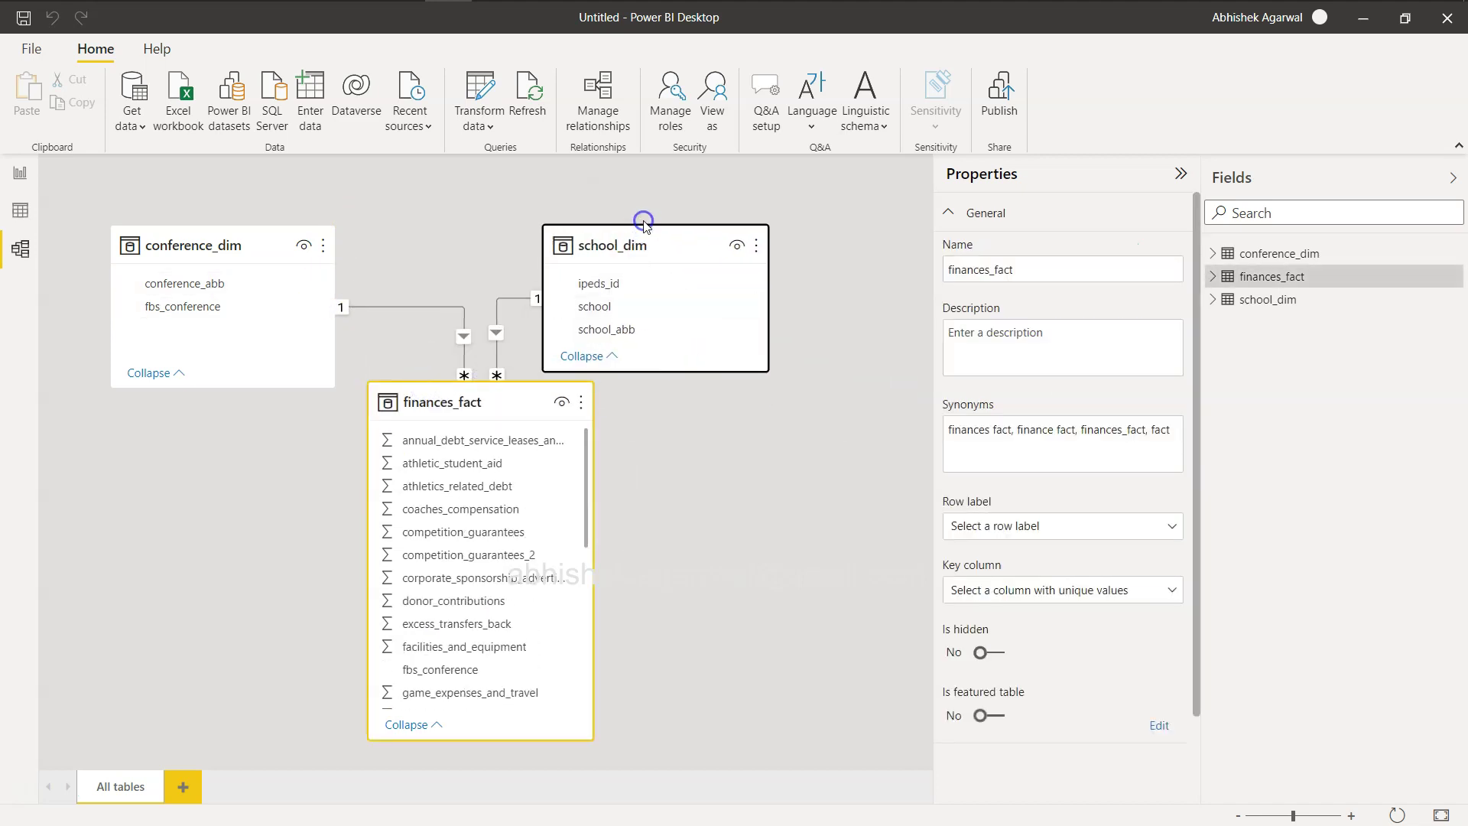
drag(309, 238, 344, 238)
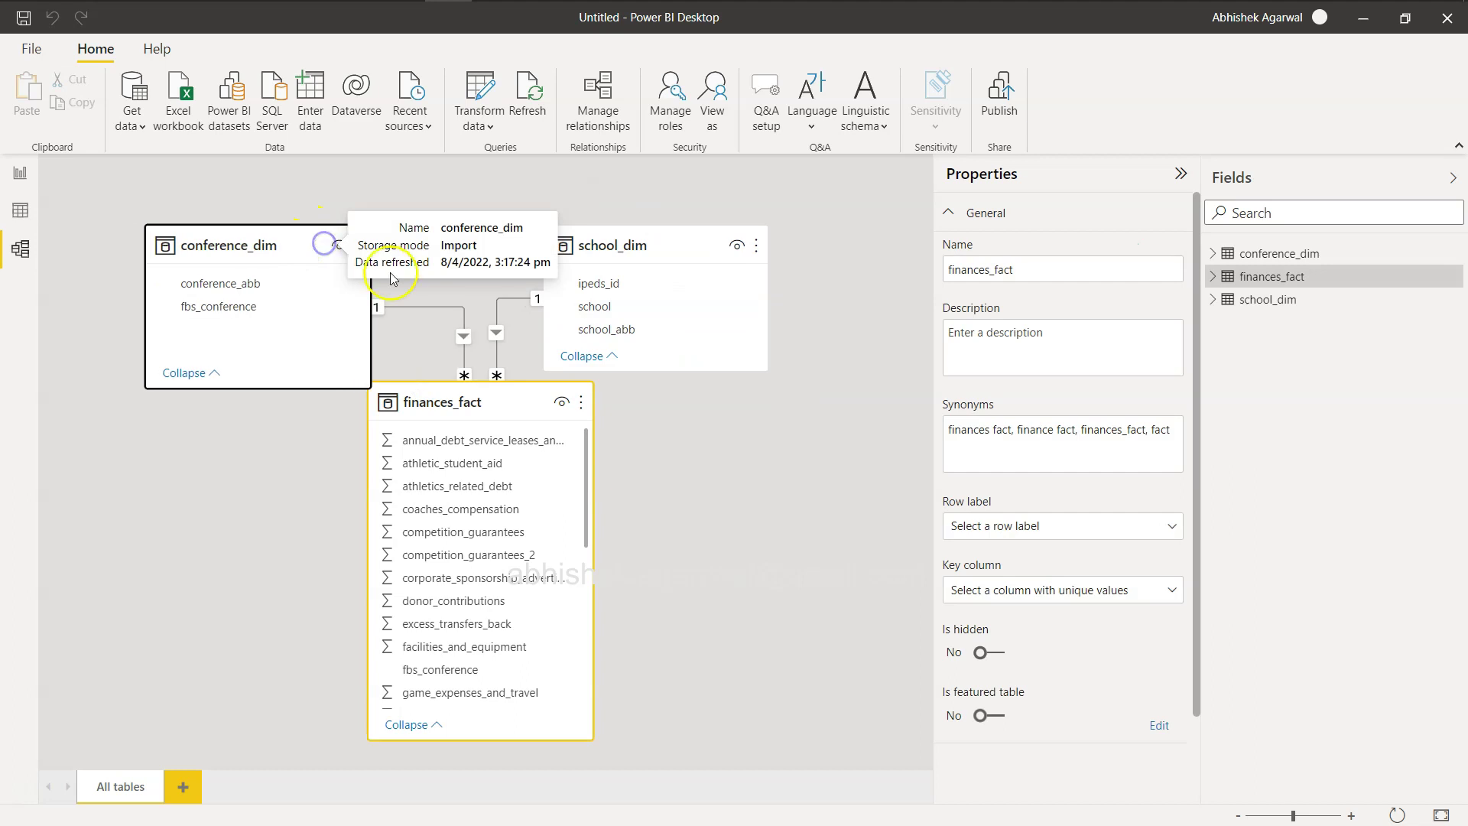
Step: Inspect the relationship lines from conference_dim and school_dim to finances_fact and look through the fact table's fields
click(440, 306)
click(512, 306)
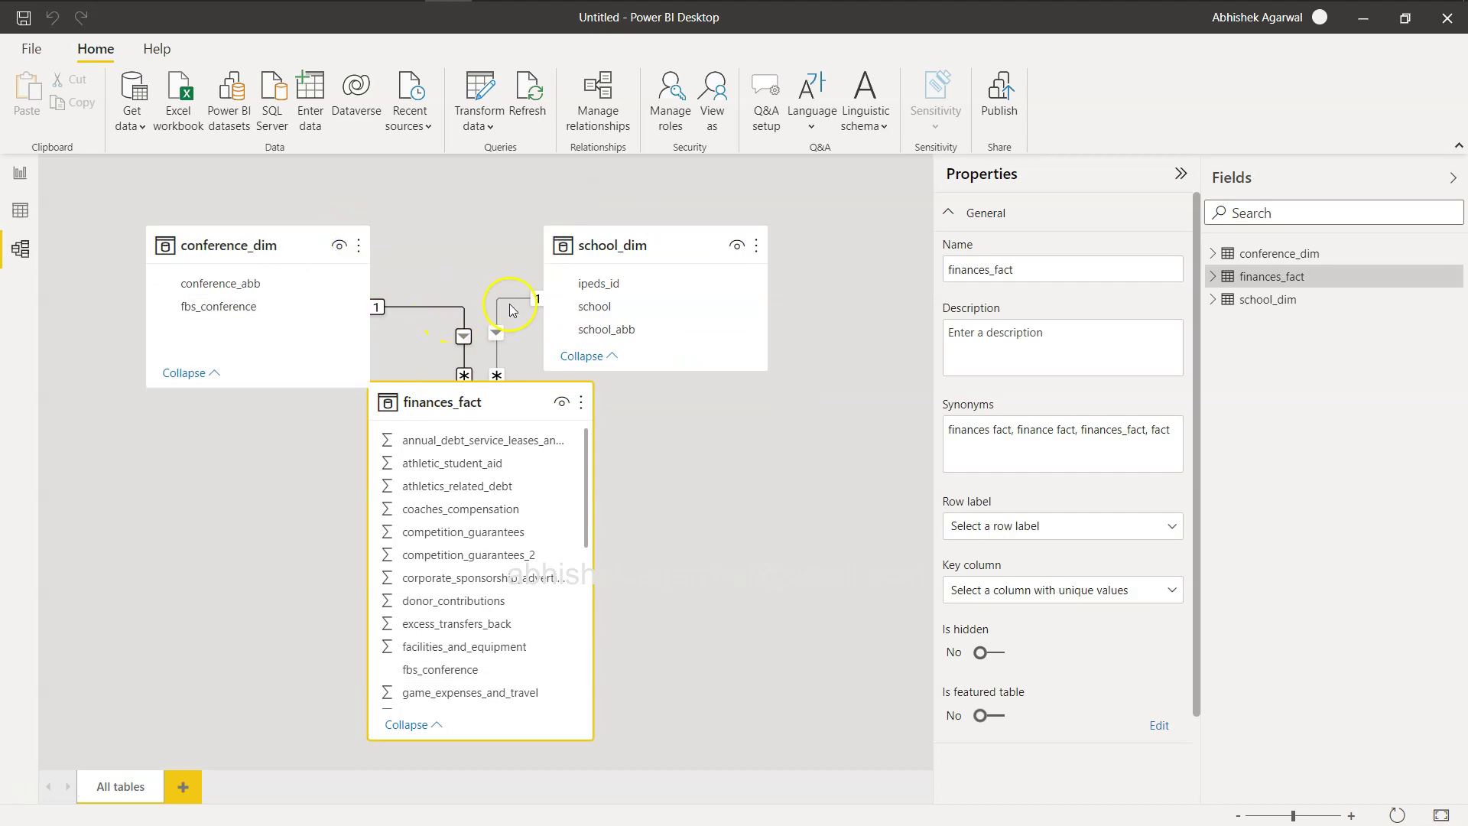
scroll(480, 556, down, 5)
scroll(480, 556, down, 2)
scroll(476, 557, up, 8)
click(558, 405)
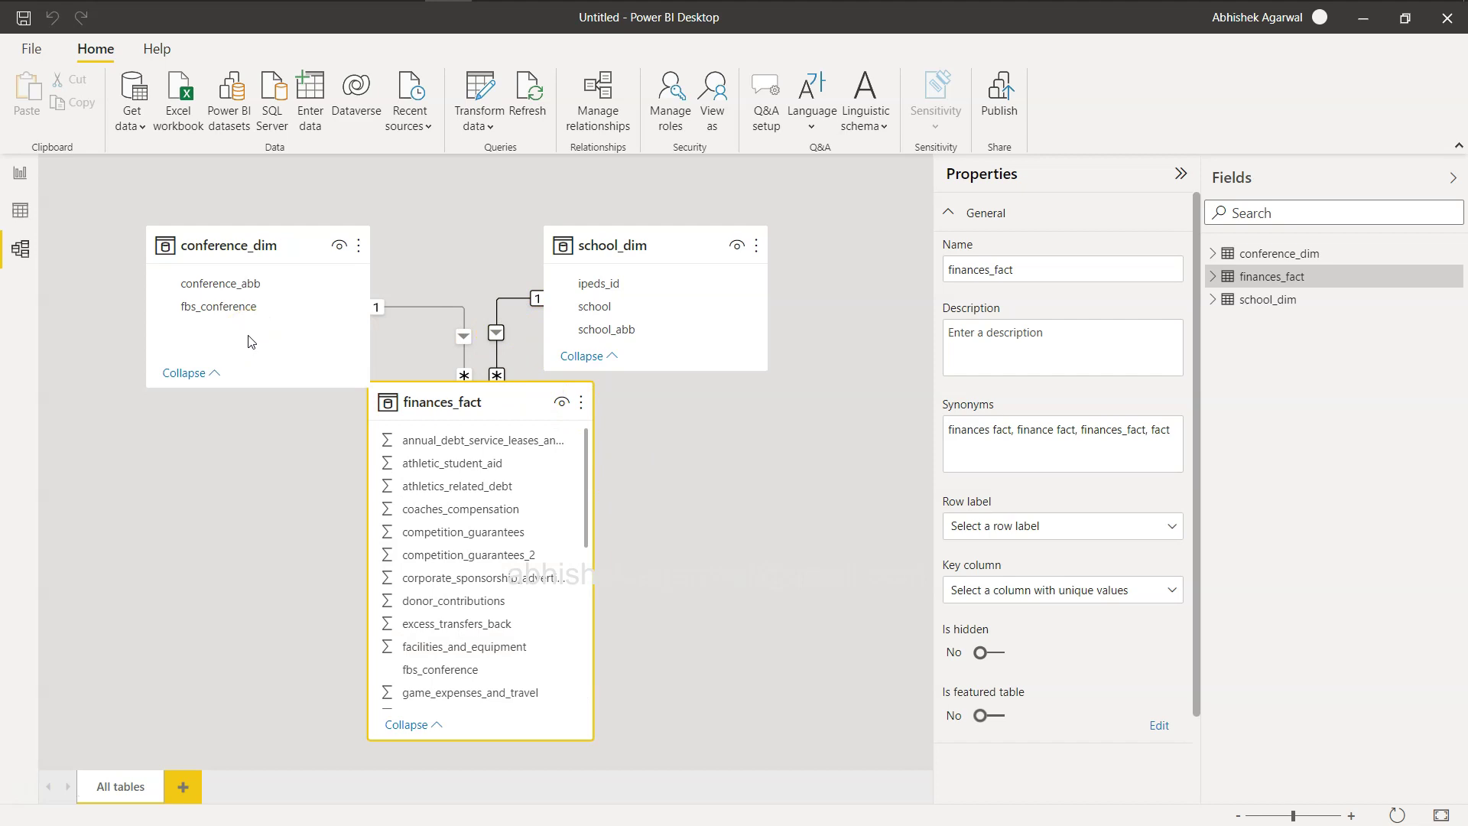
click(376, 321)
Step: Switch to the challenge page in the browser and examine the sample data model image at a larger size
key(alt+Tab)
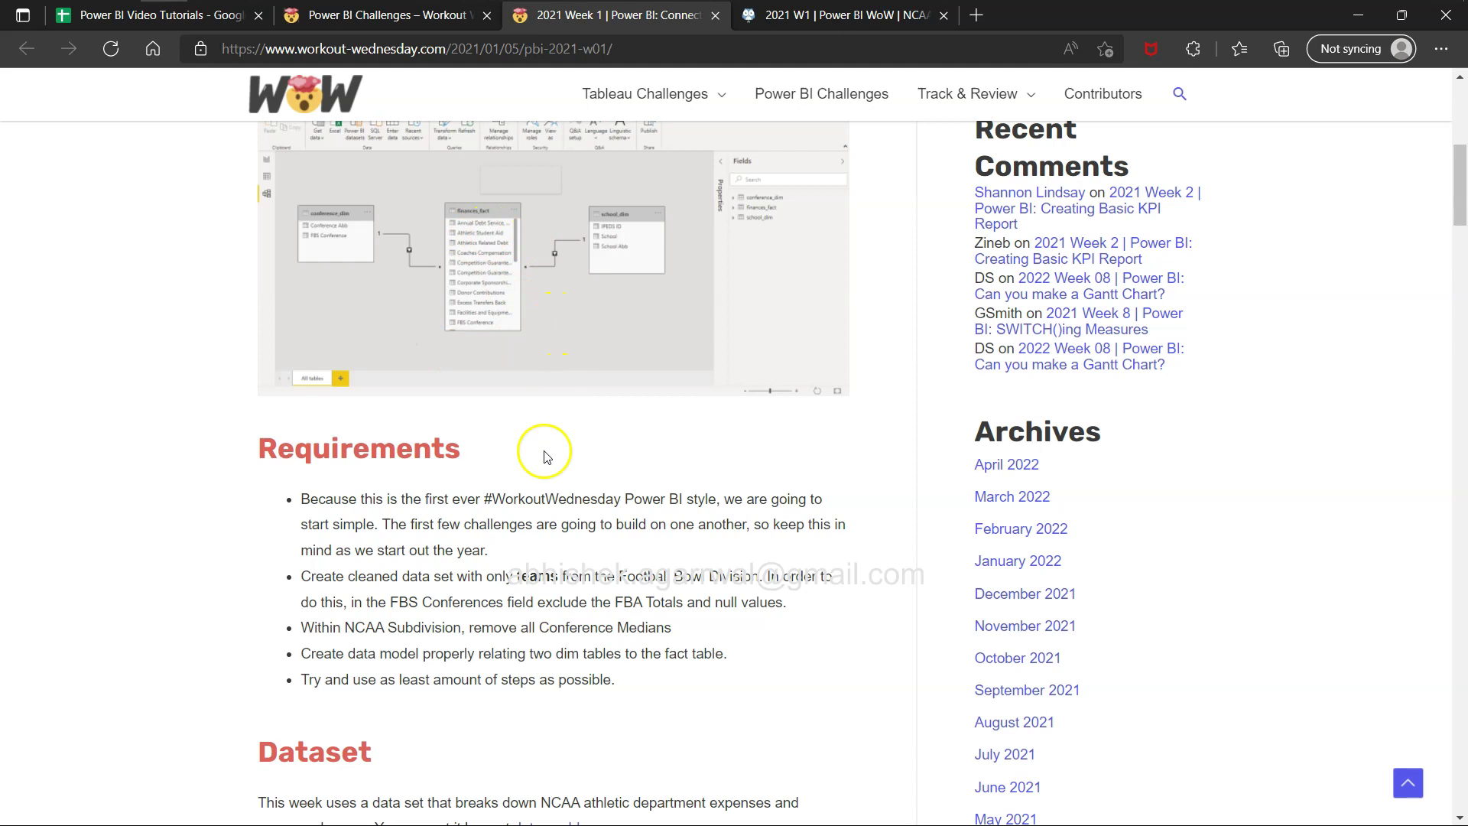
scroll(561, 449, up, 5)
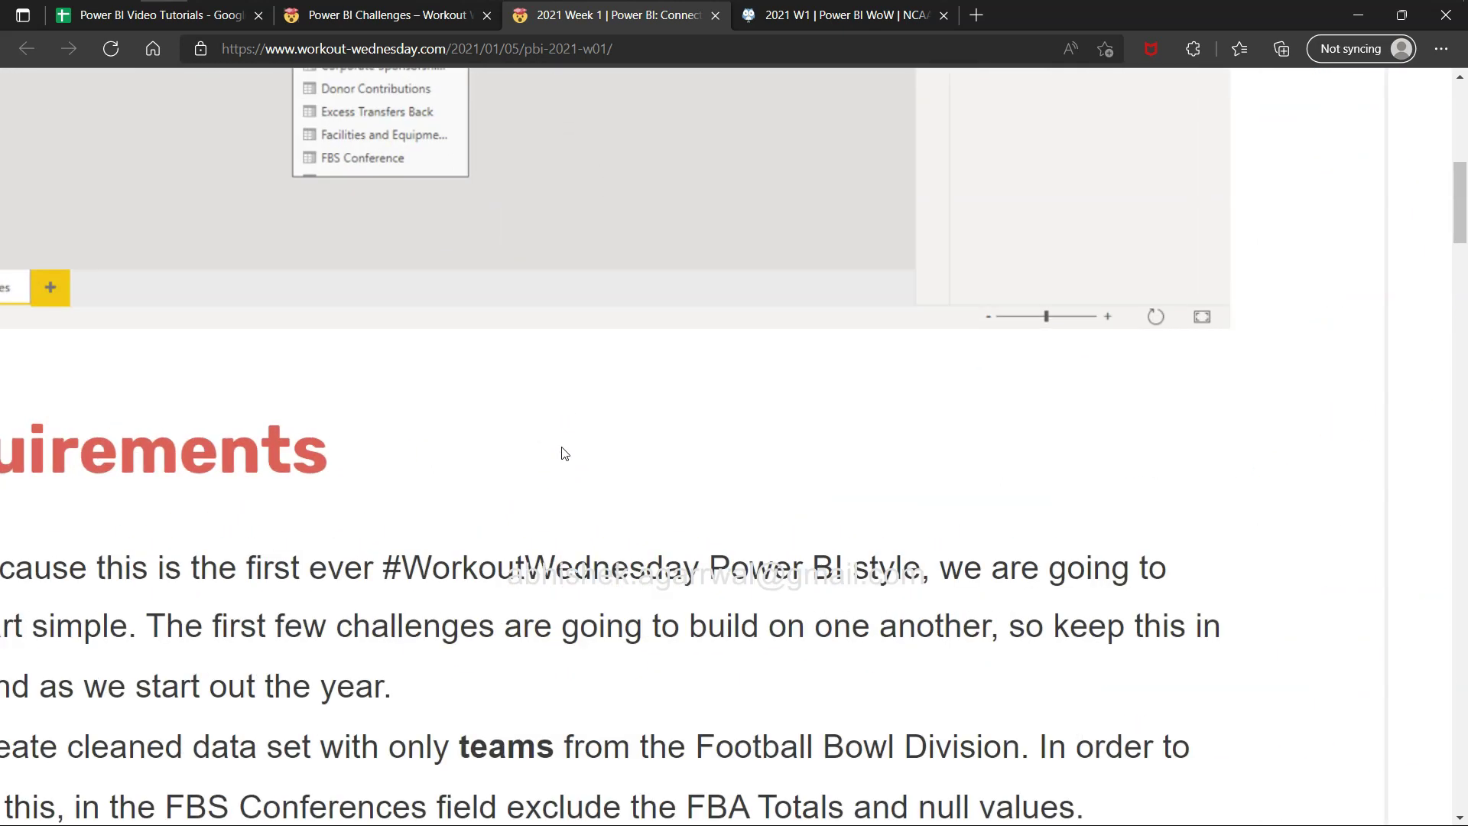
scroll(600, 495, down, 5)
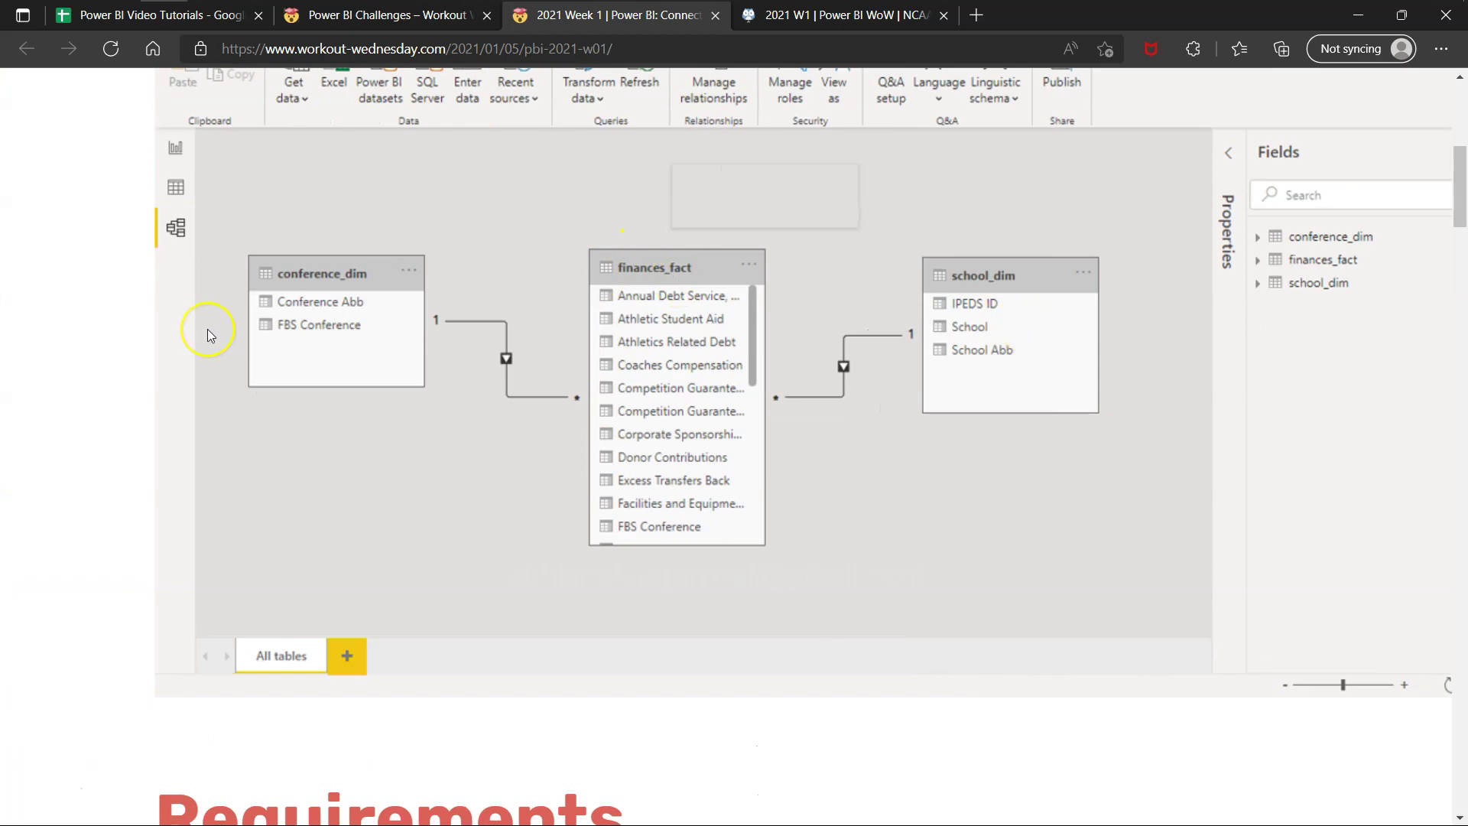
Step: Return to Power BI Desktop, collapse the Properties and Fields panes, and arrange finances_fact between conference_dim and school_dim like the sample model
key(alt+Tab)
drag(497, 387, 495, 200)
drag(659, 244, 841, 369)
click(1181, 174)
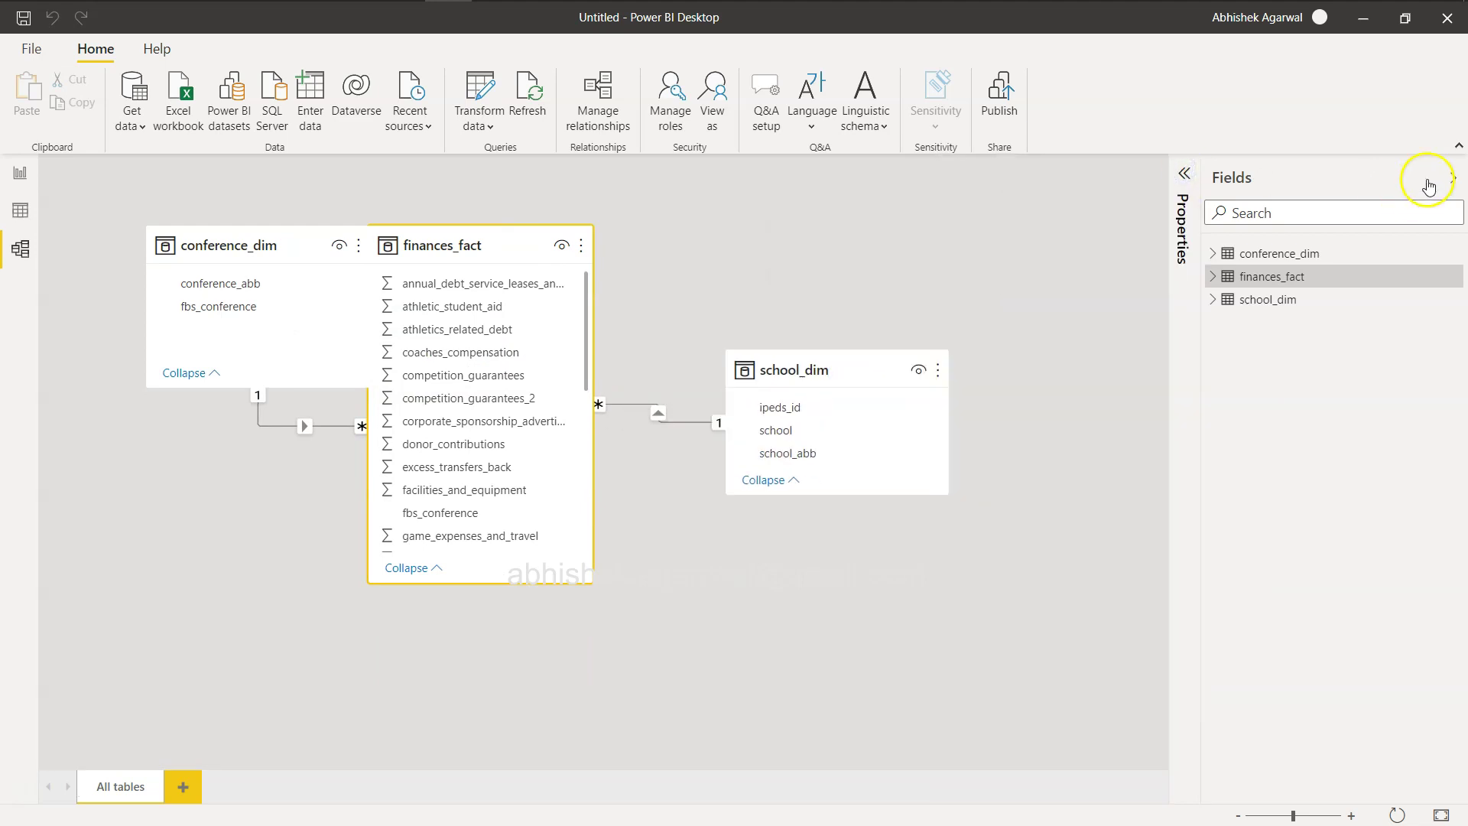
click(1452, 177)
drag(557, 239, 648, 245)
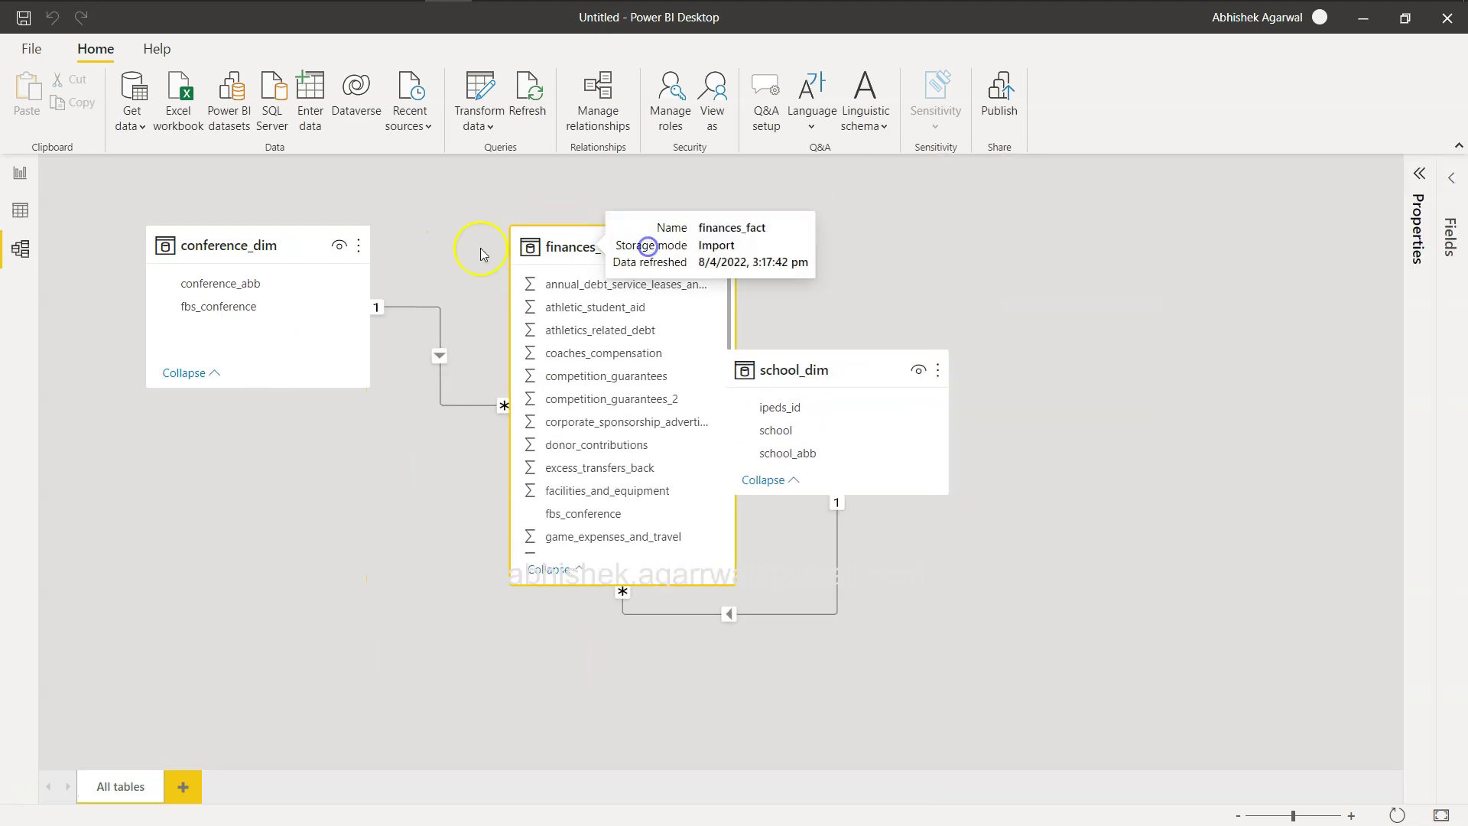
drag(146, 232, 111, 315)
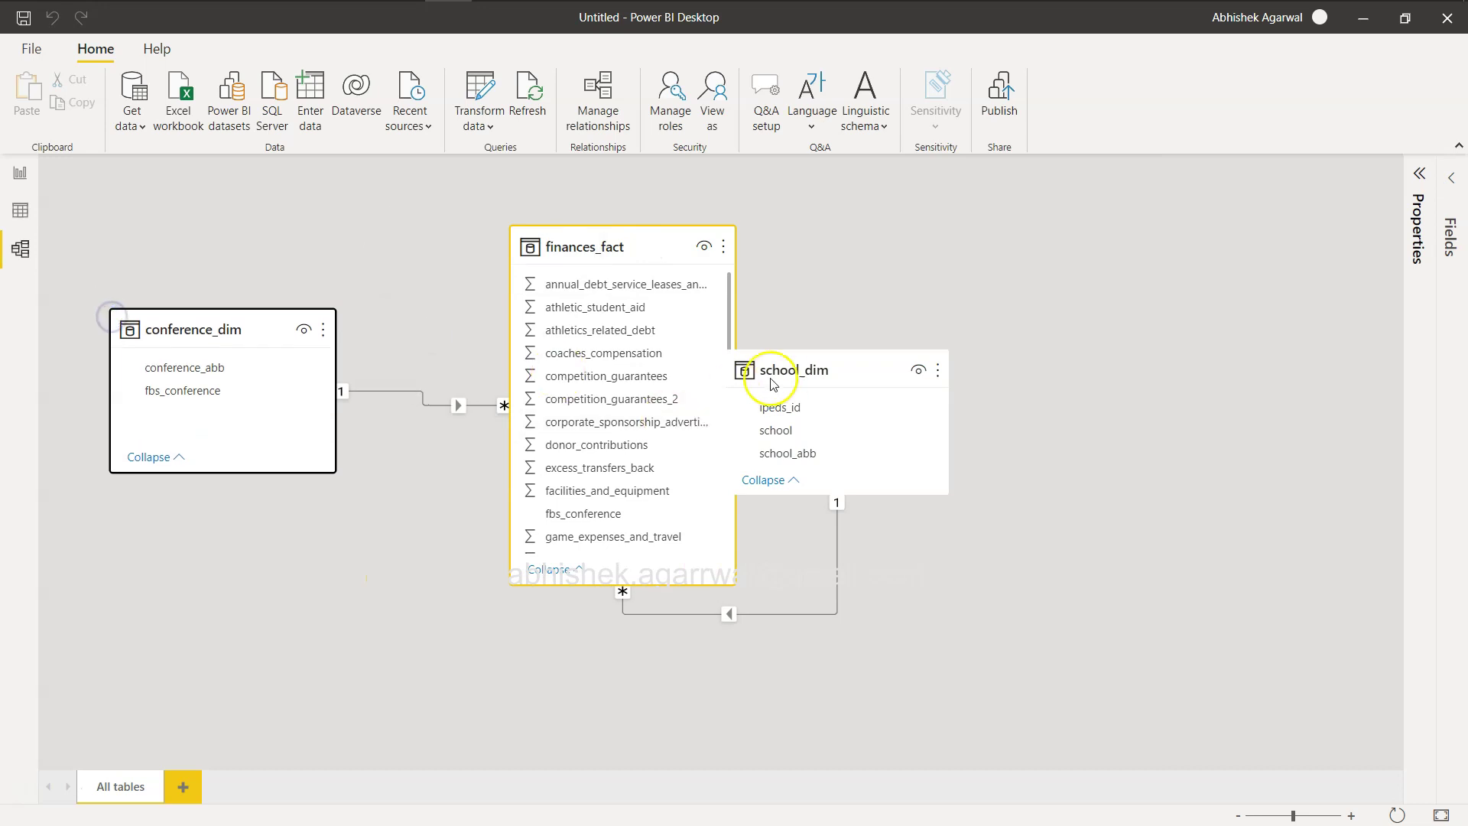
drag(838, 374, 1116, 287)
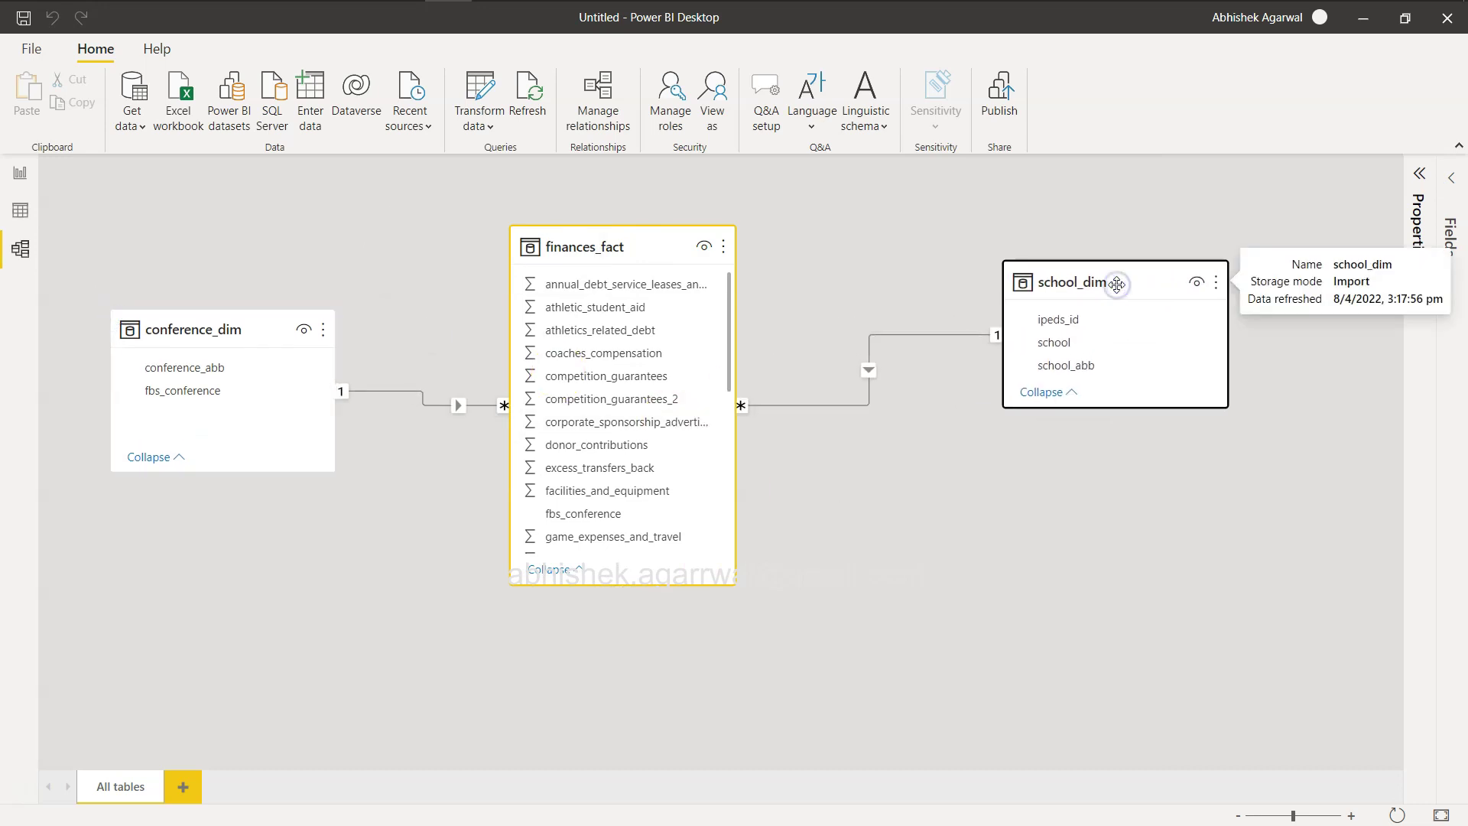
Step: Switch to the challenge page and read the requirements on keeping only Football Bowl Division teams and removing Conference Medians
key(alt+Tab)
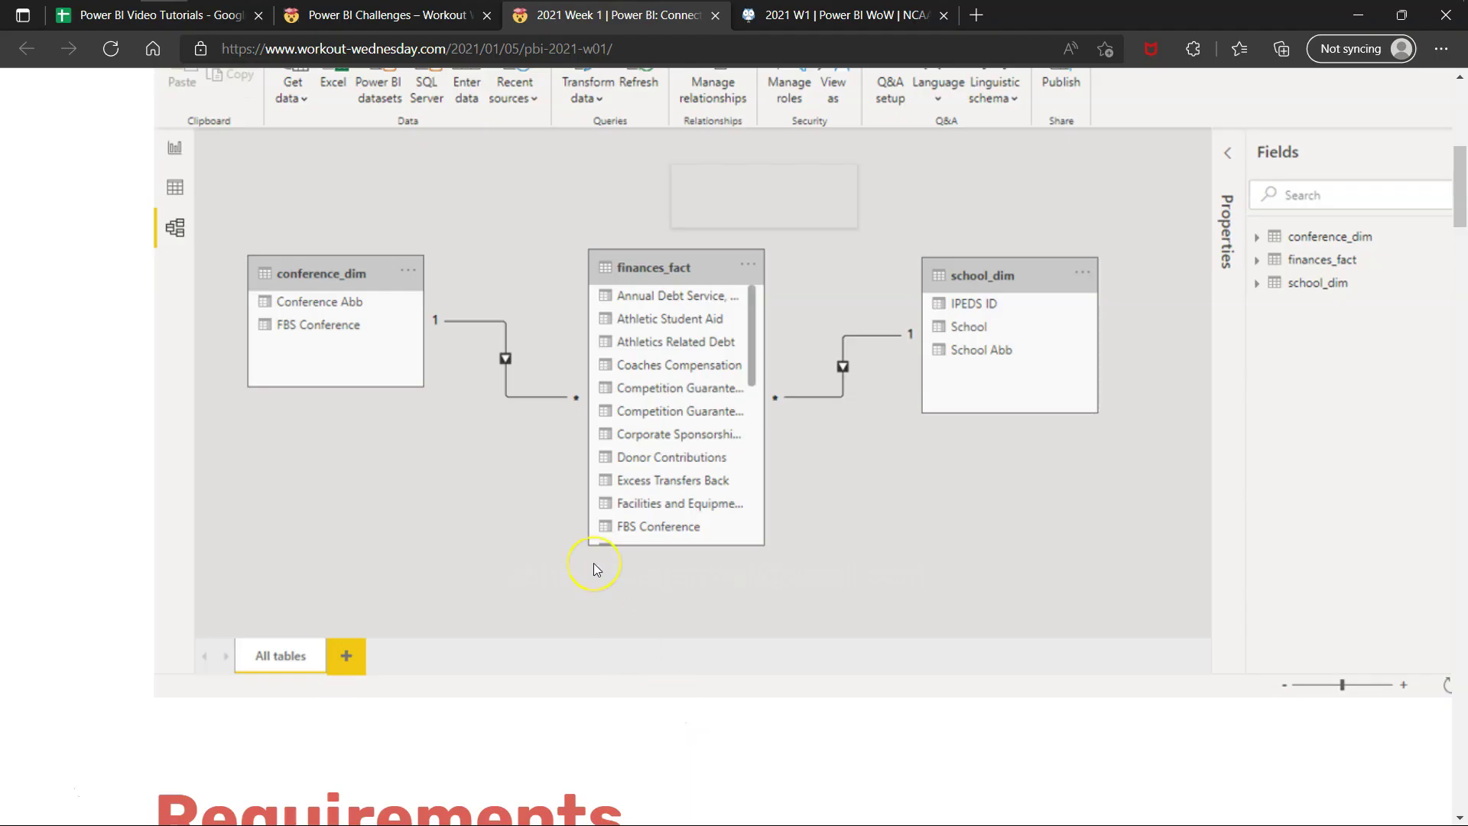
scroll(597, 570, down, 8)
scroll(596, 565, right, 2)
scroll(595, 564, left, 1)
scroll(596, 564, down, 2)
click(595, 558)
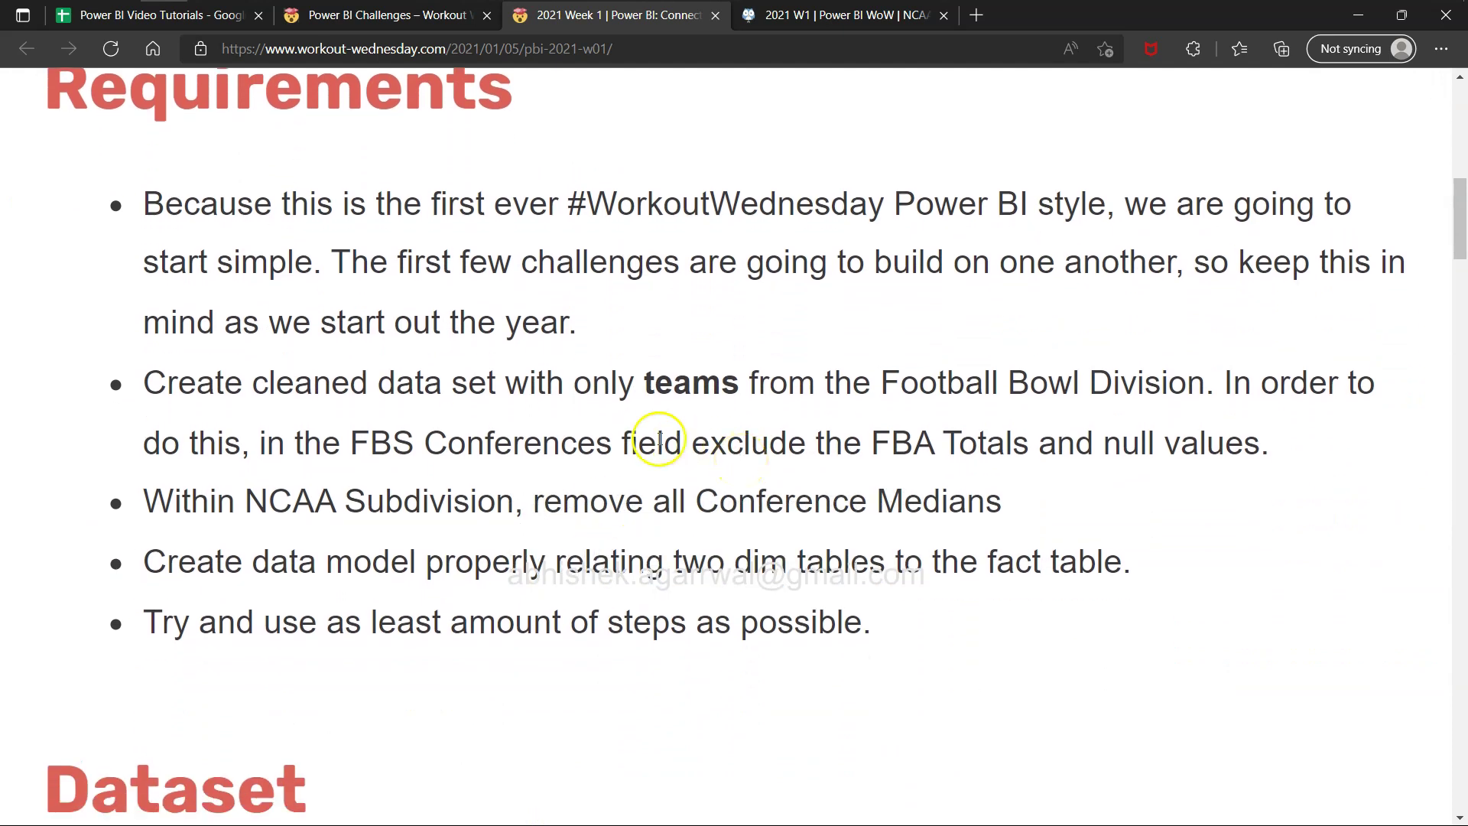
drag(466, 376, 1098, 384)
click(1099, 384)
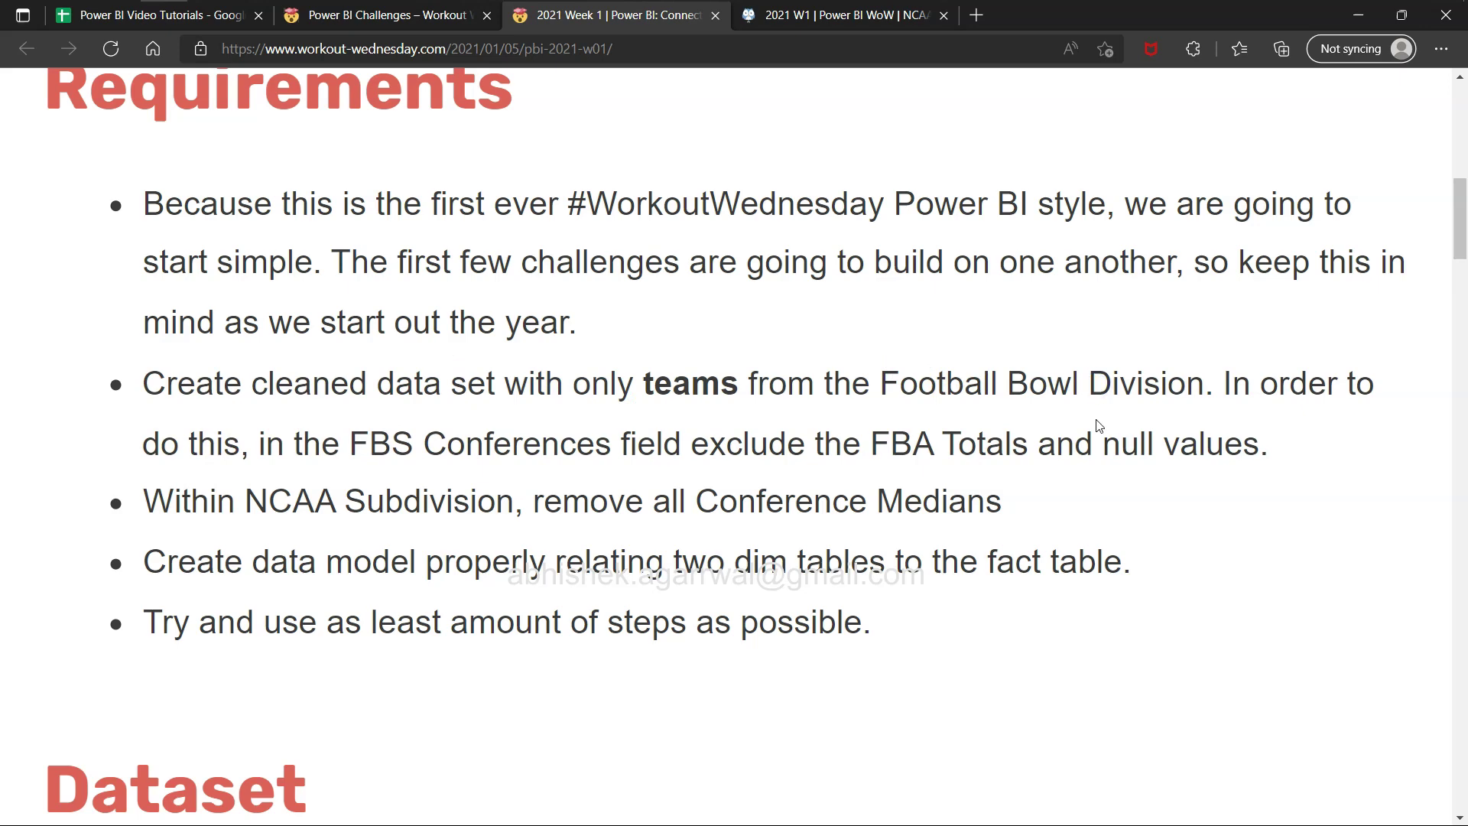
Step: Switch back to Power BI Desktop and open the finances_fact query in the Power Query Editor
key(alt+Tab)
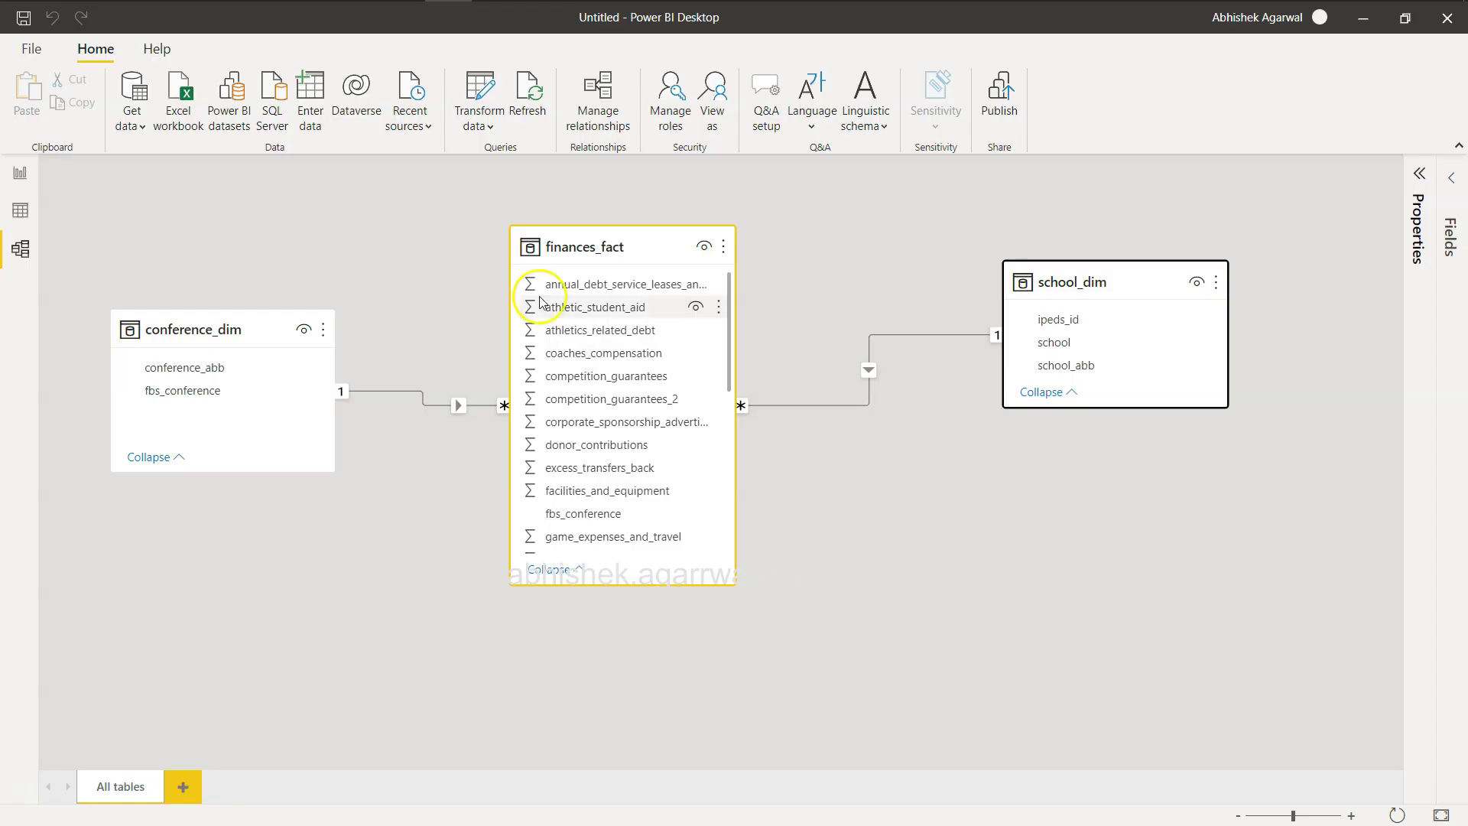
click(457, 98)
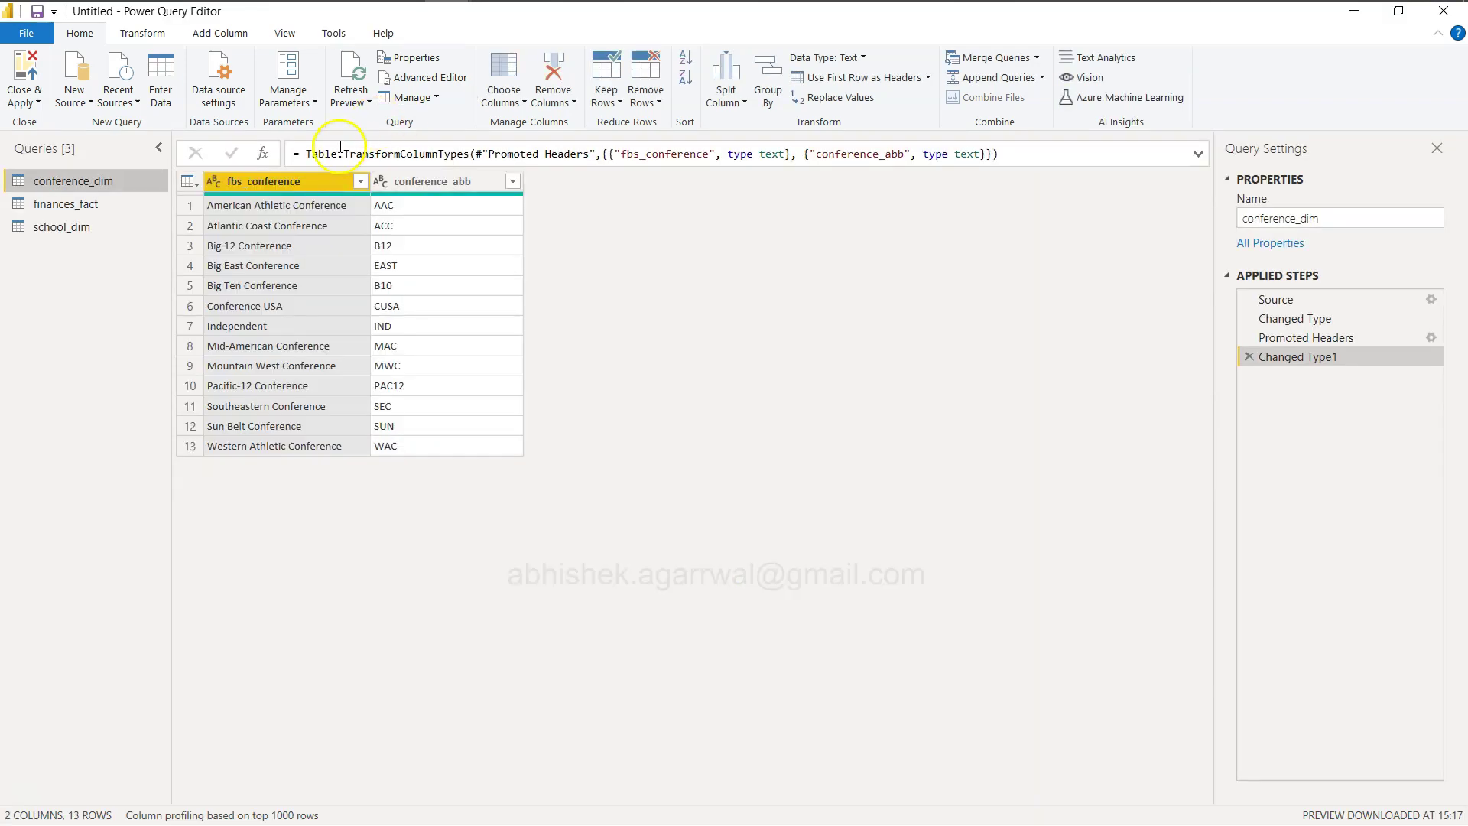
click(93, 206)
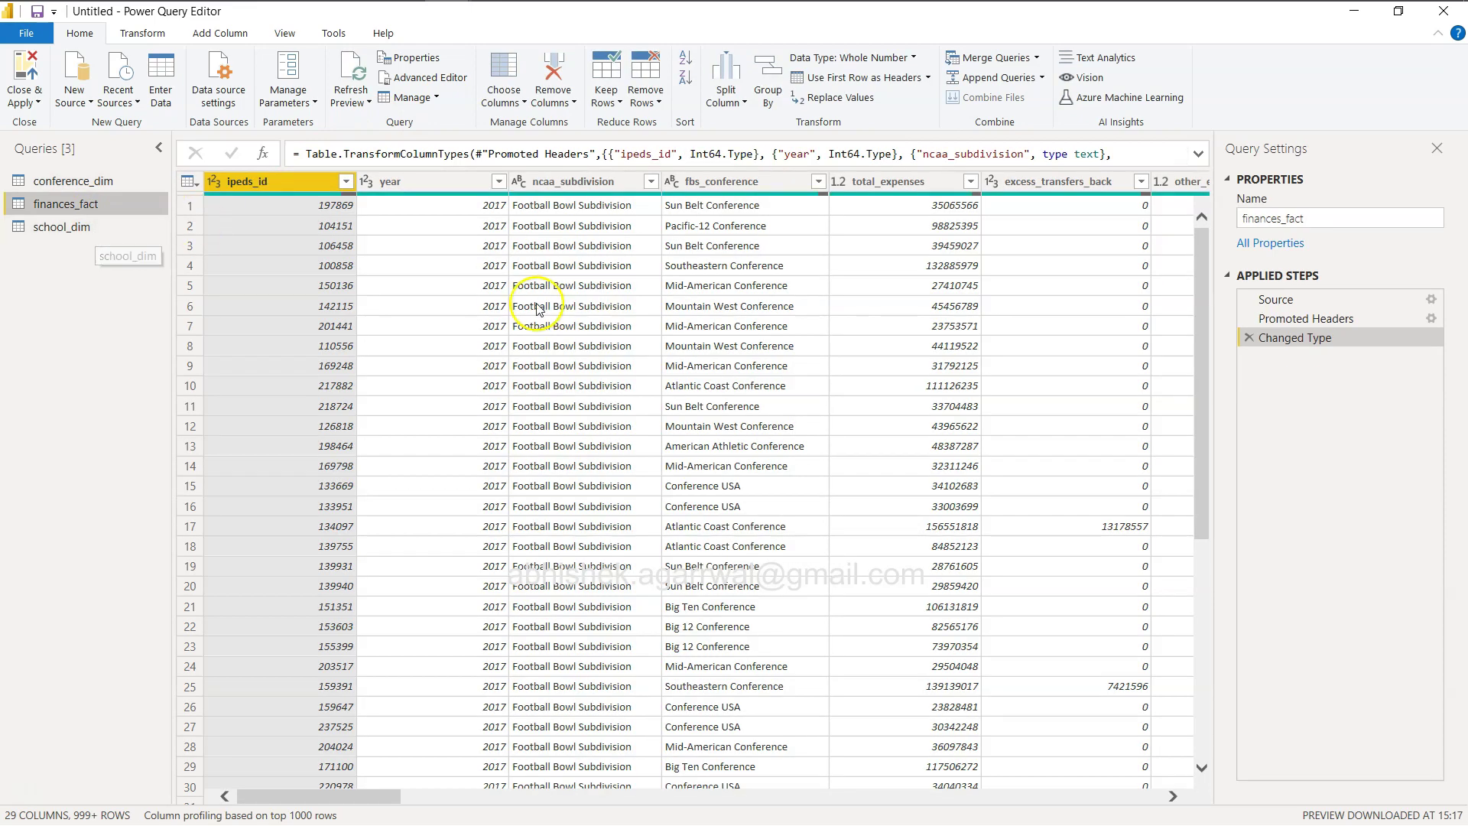
Step: Filter the ncaa_subdivision column of finances_fact to keep only Football Bowl Subdivision rows
click(651, 182)
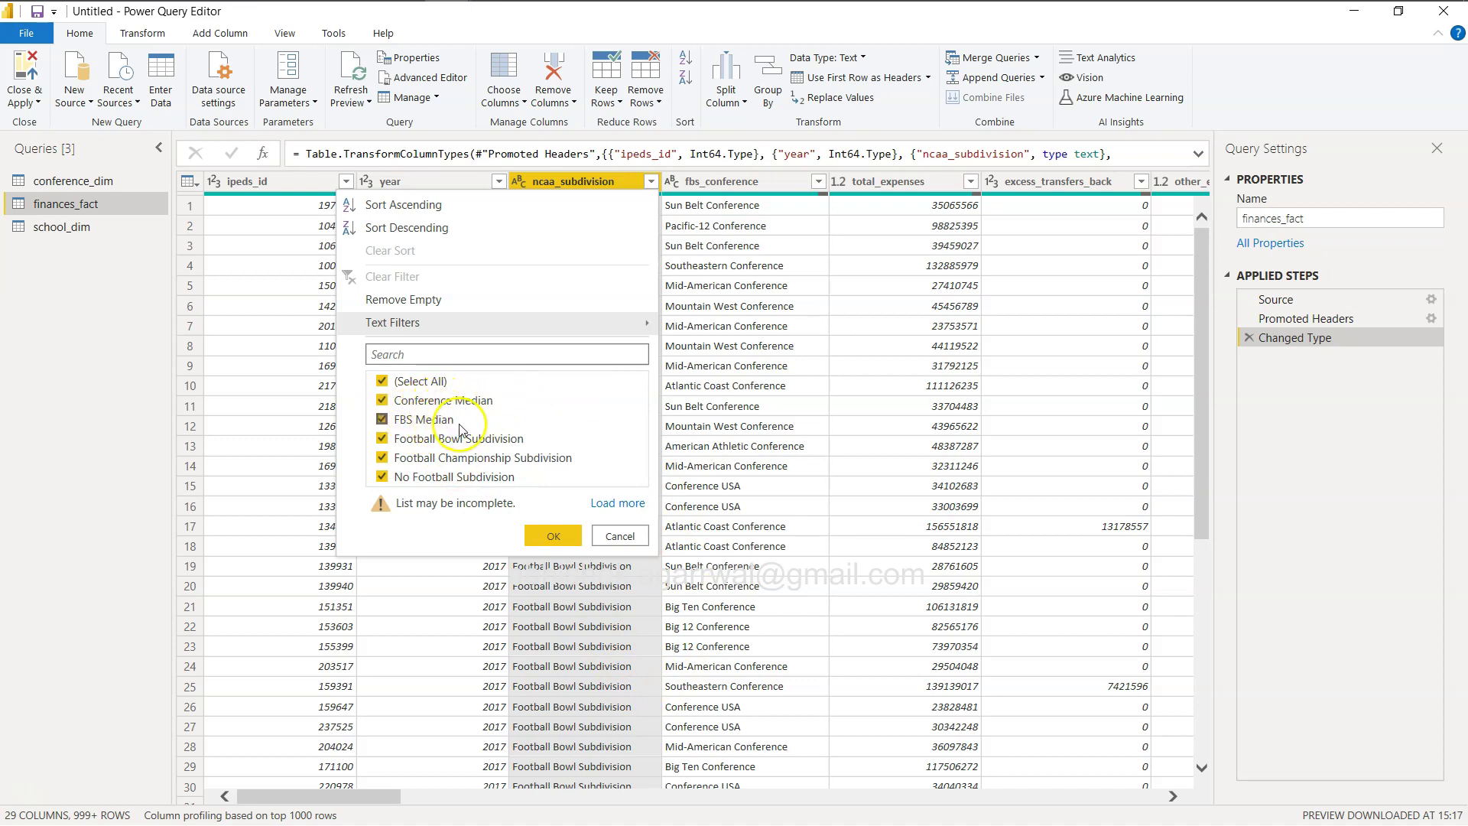
click(383, 402)
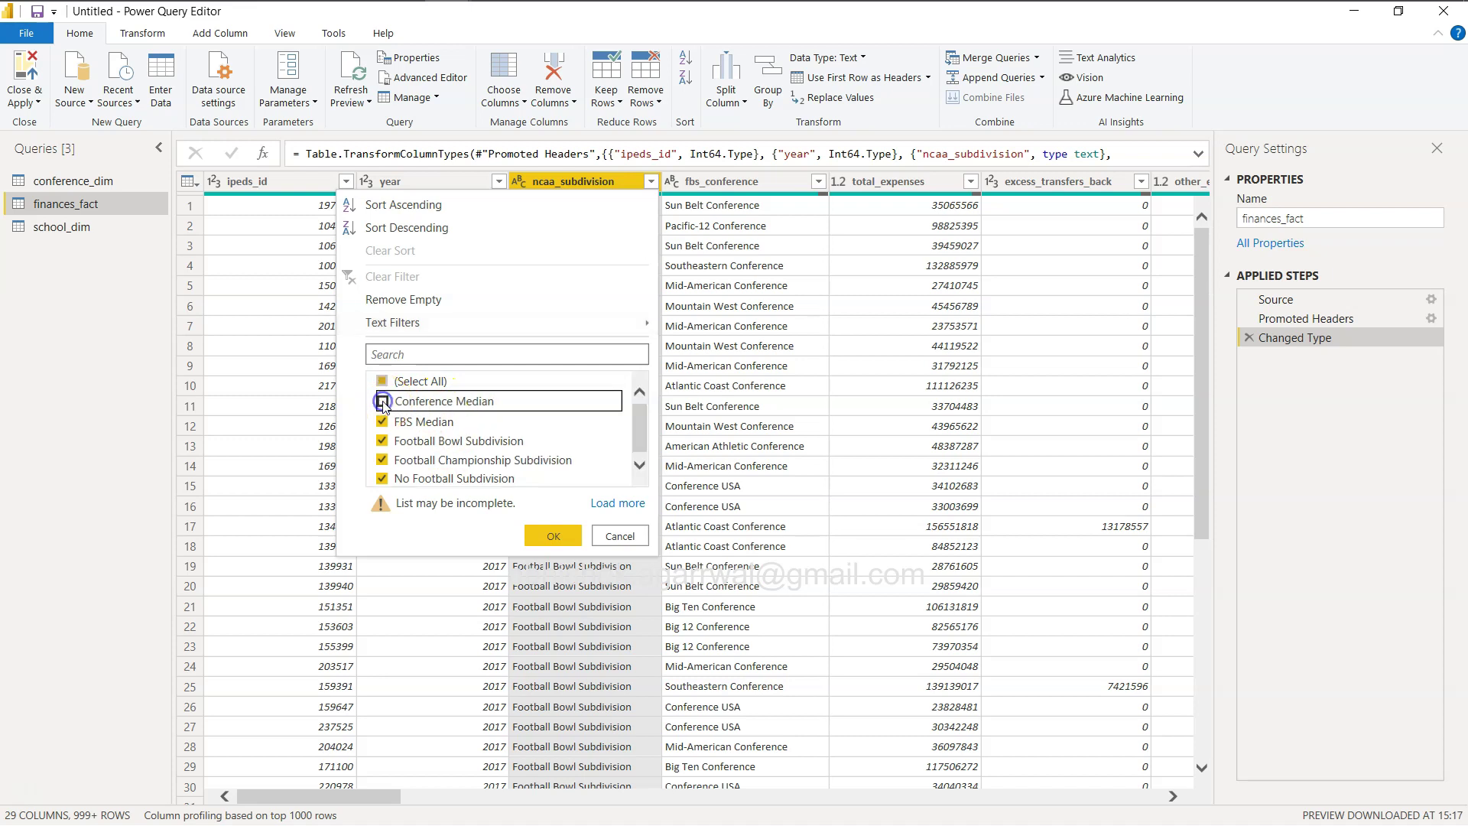
click(381, 423)
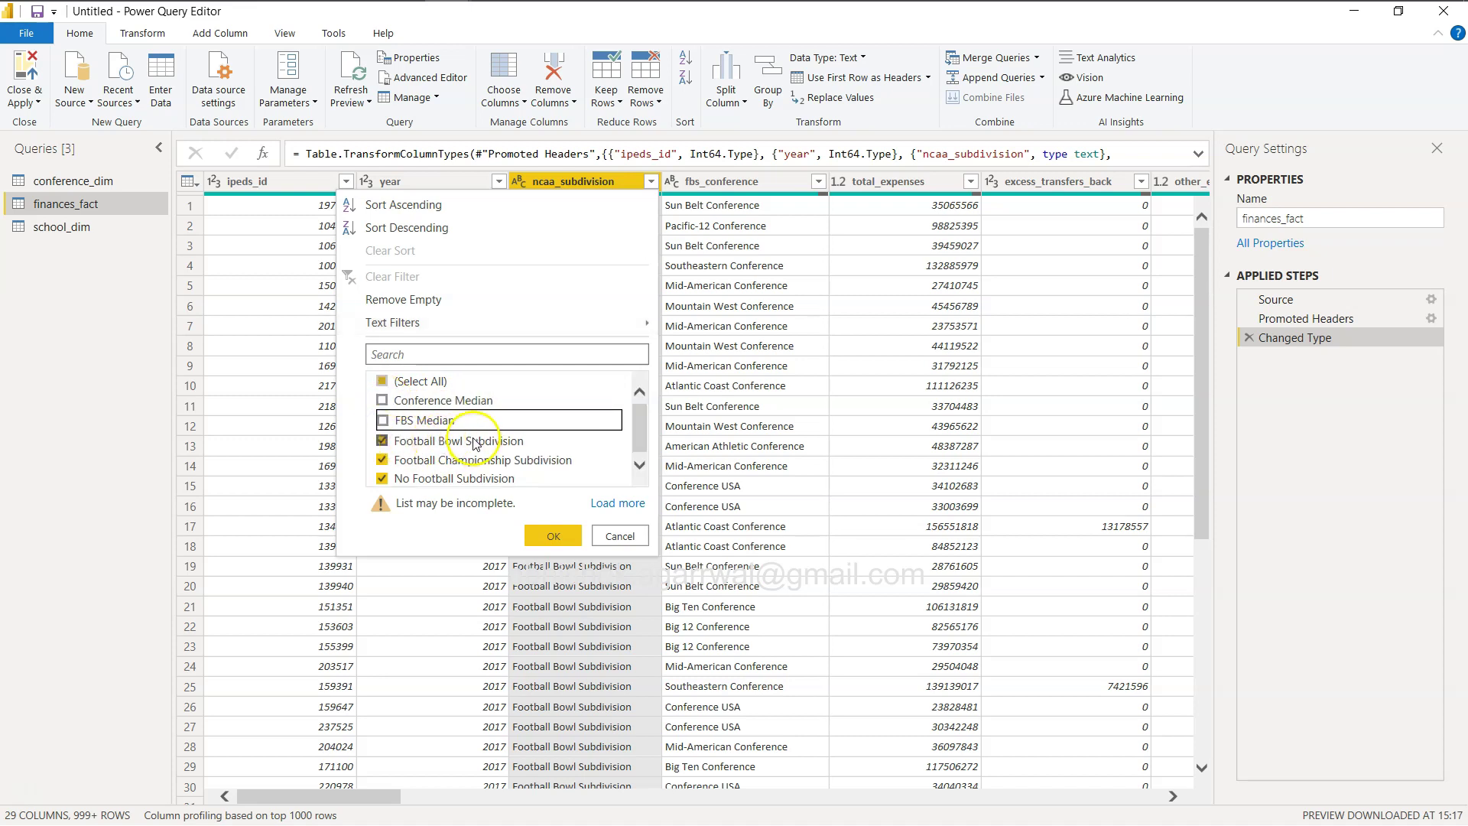
click(381, 462)
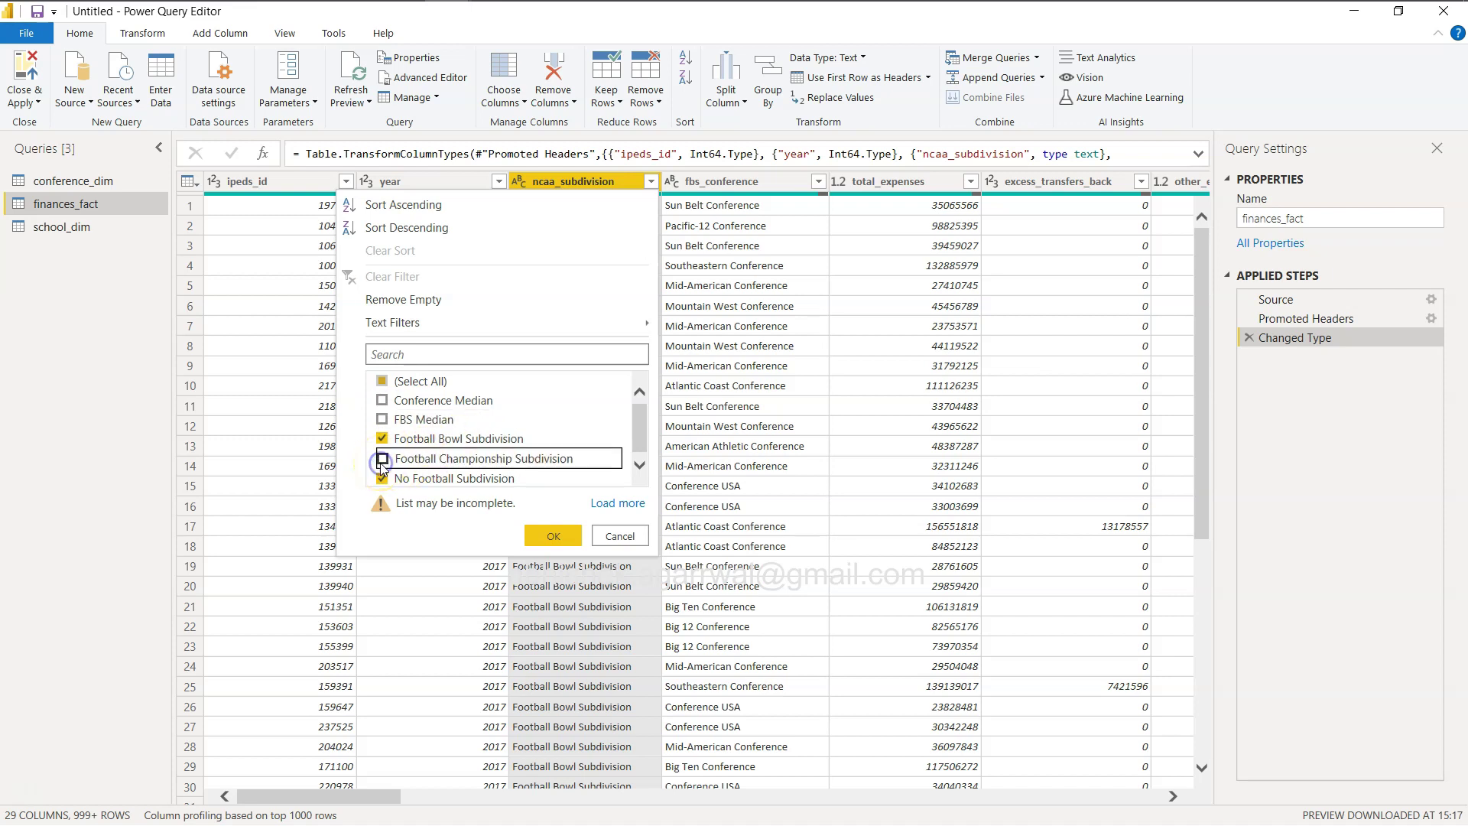
click(382, 482)
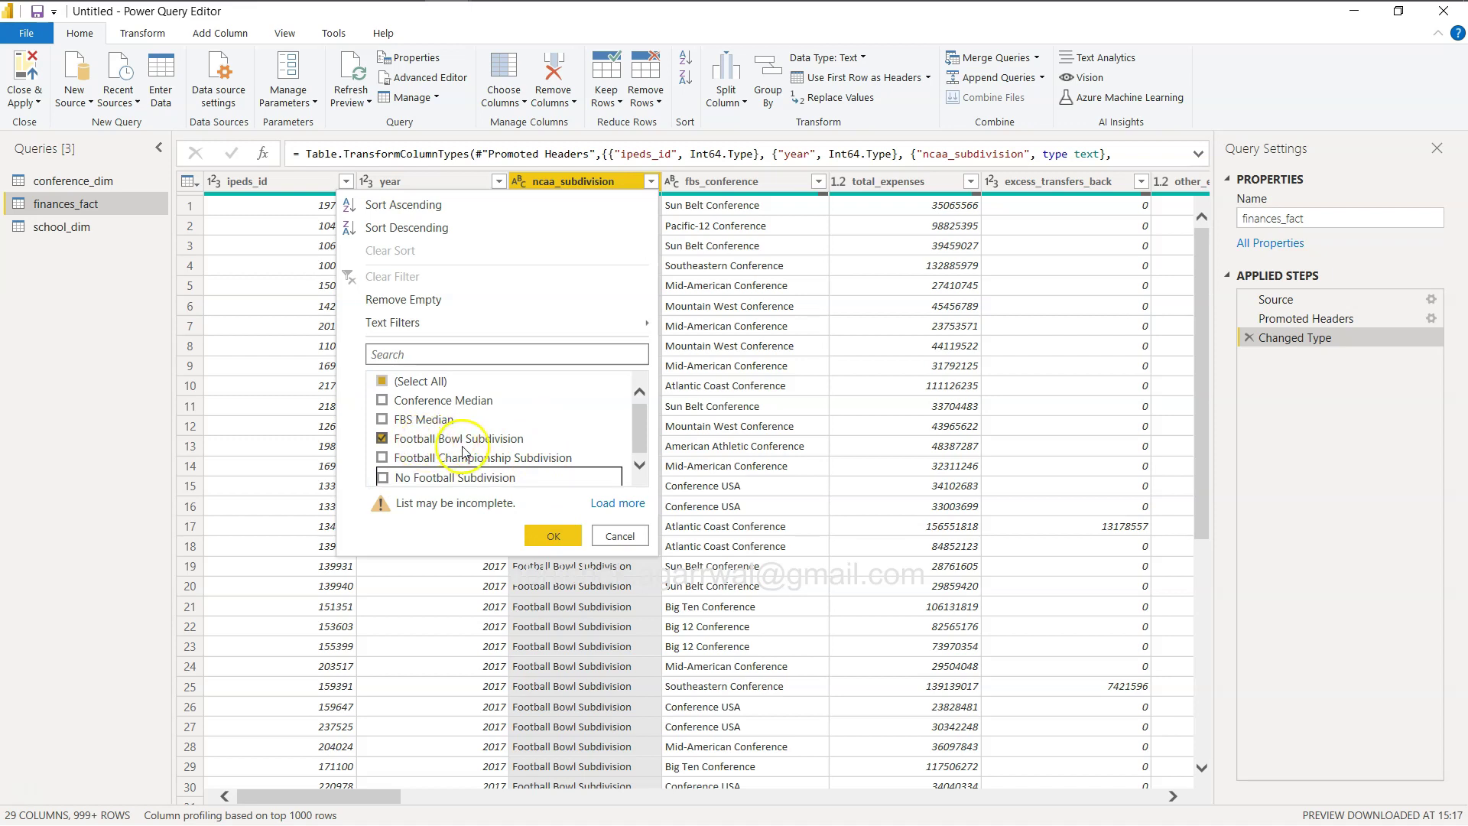
click(553, 536)
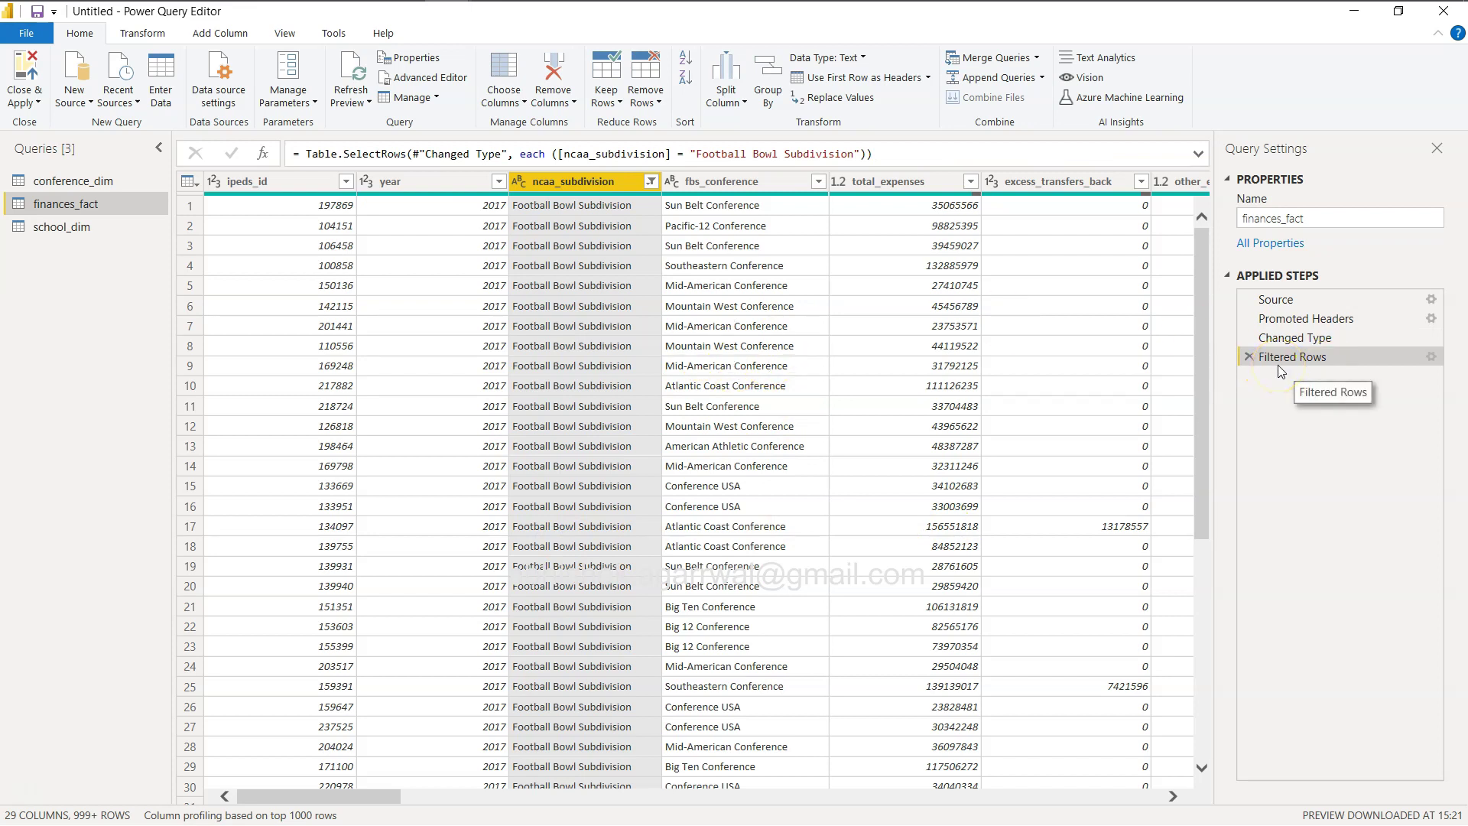
Step: Reread the challenge page's requirement about excluded values in the FBS Conferences field, and return to the Power Query Editor
key(alt+Tab)
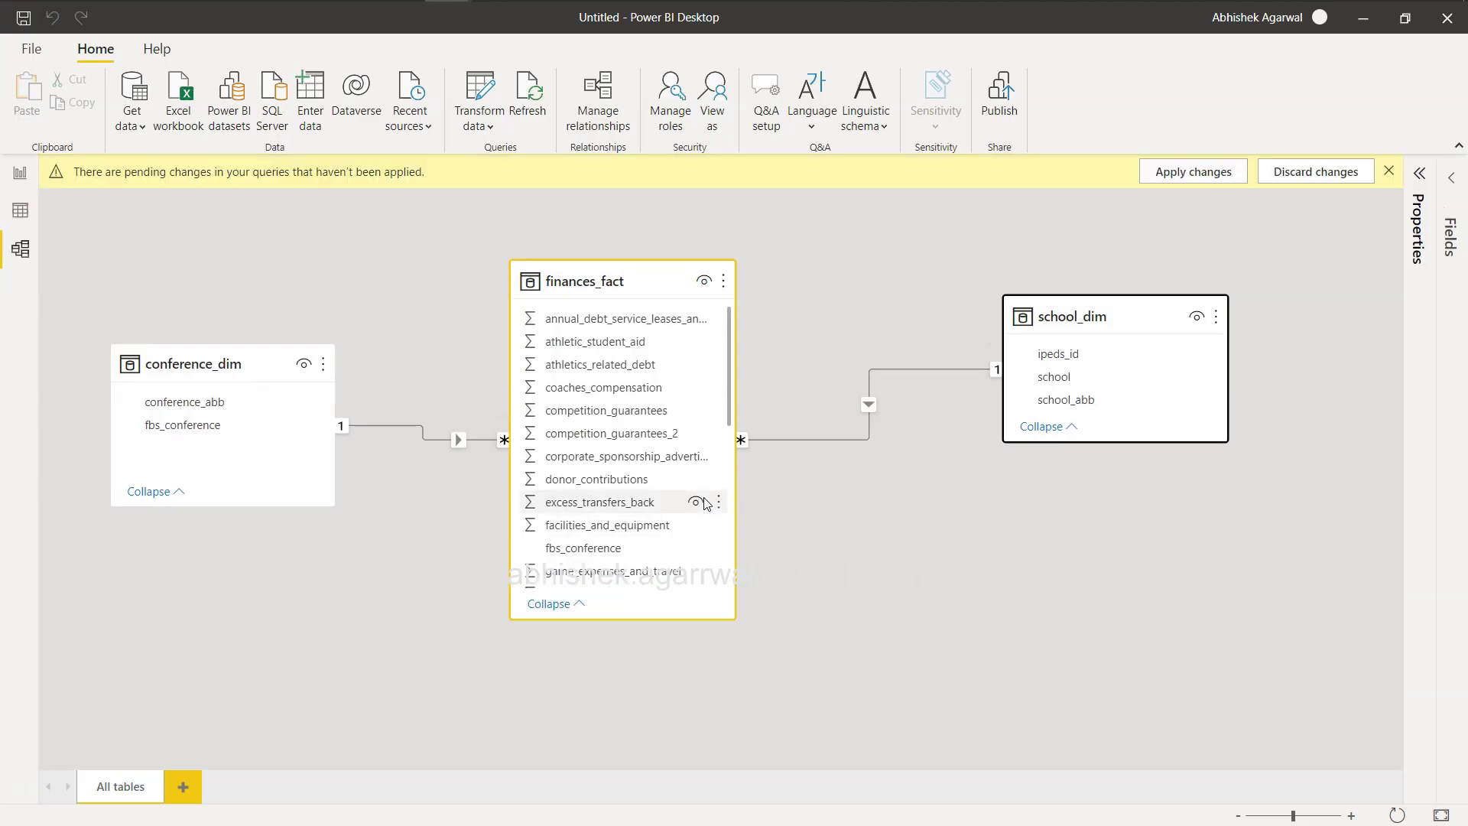
key(alt+Tab)
key(alt+Tab)
key(Tab)
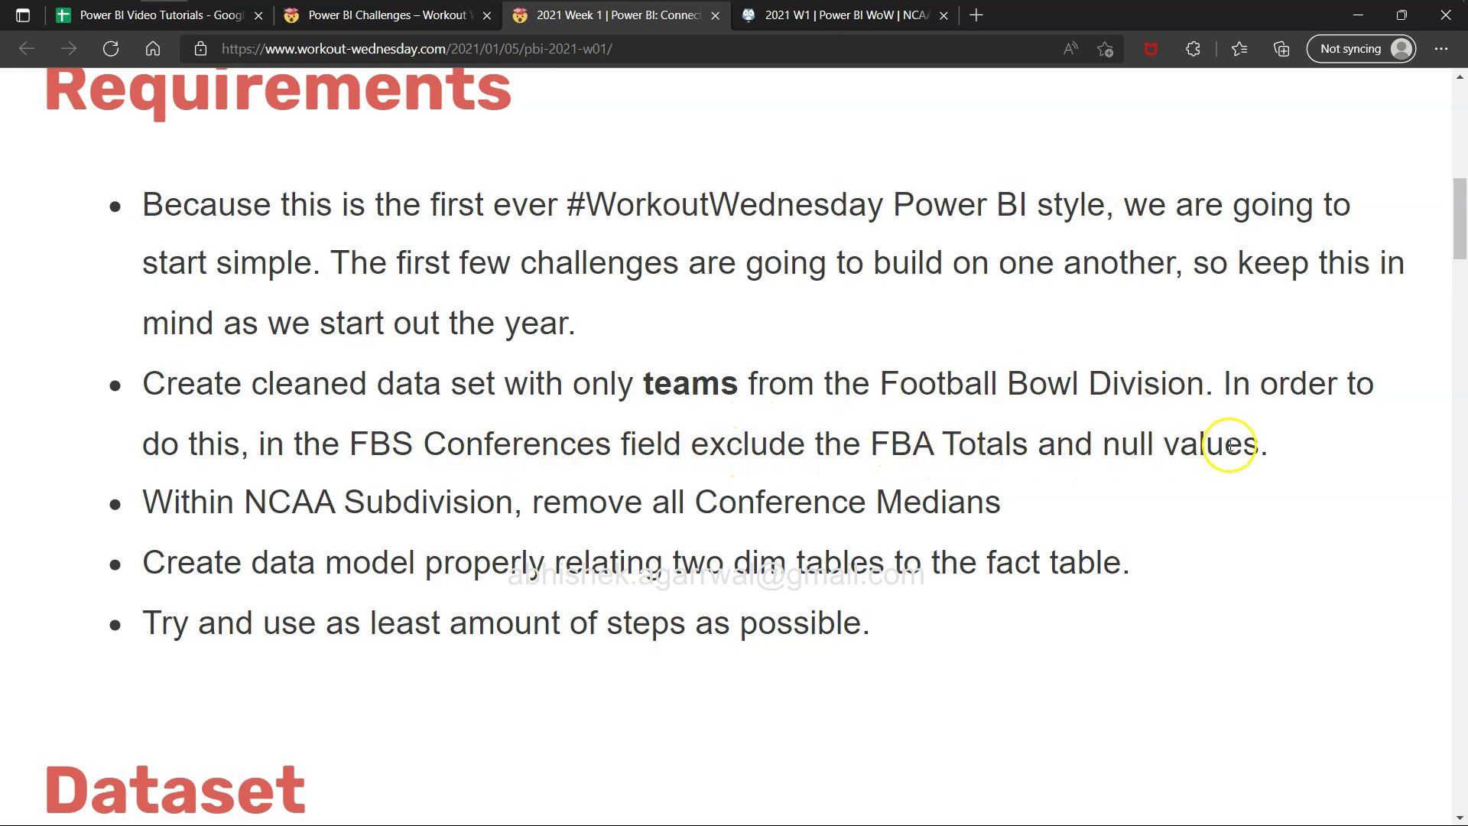
key(alt+Tab)
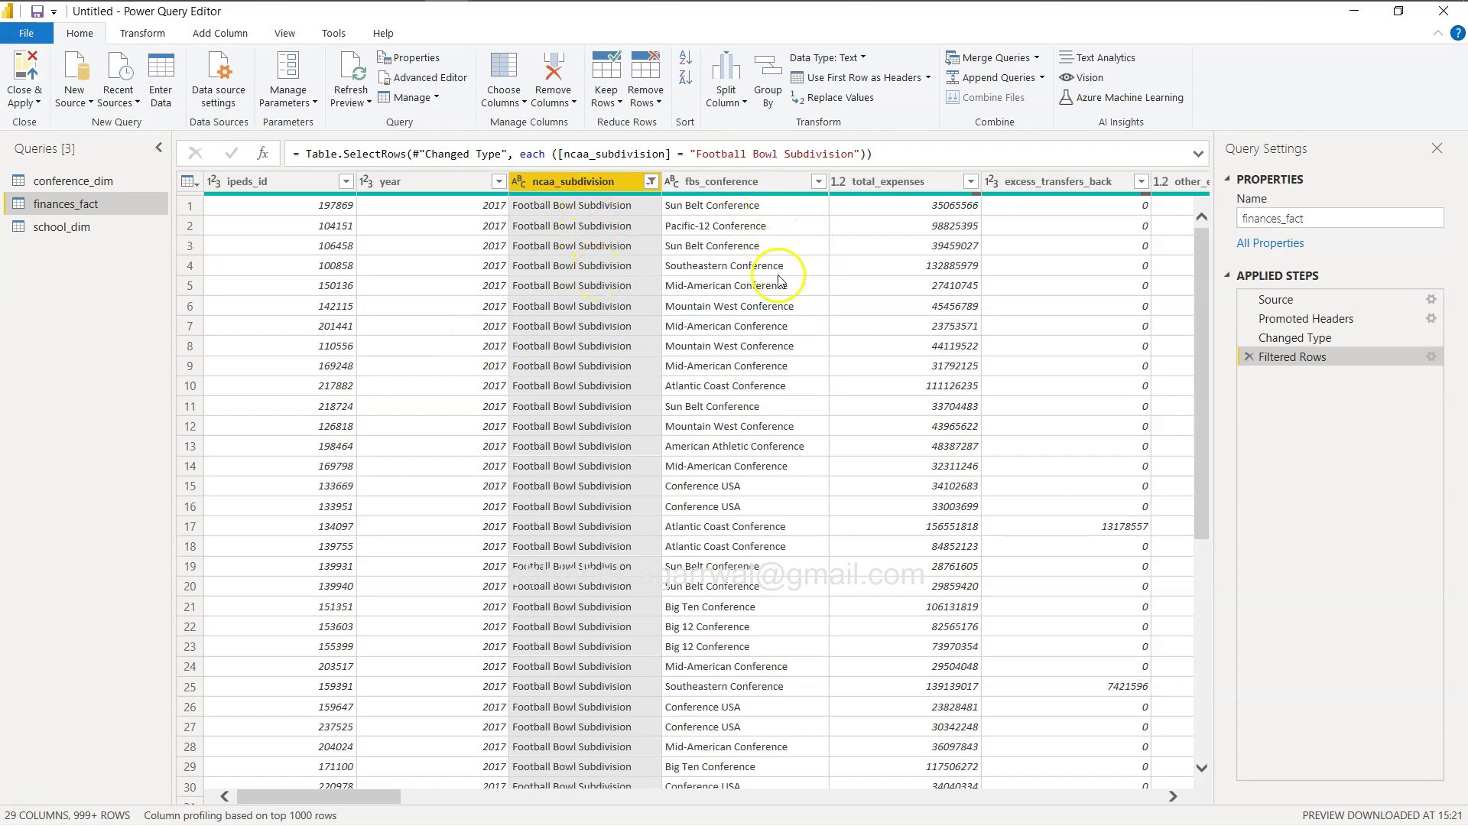
Step: Check the conference values available in fbs_conference and remove the Filtered Rows step from finances_fact
click(818, 181)
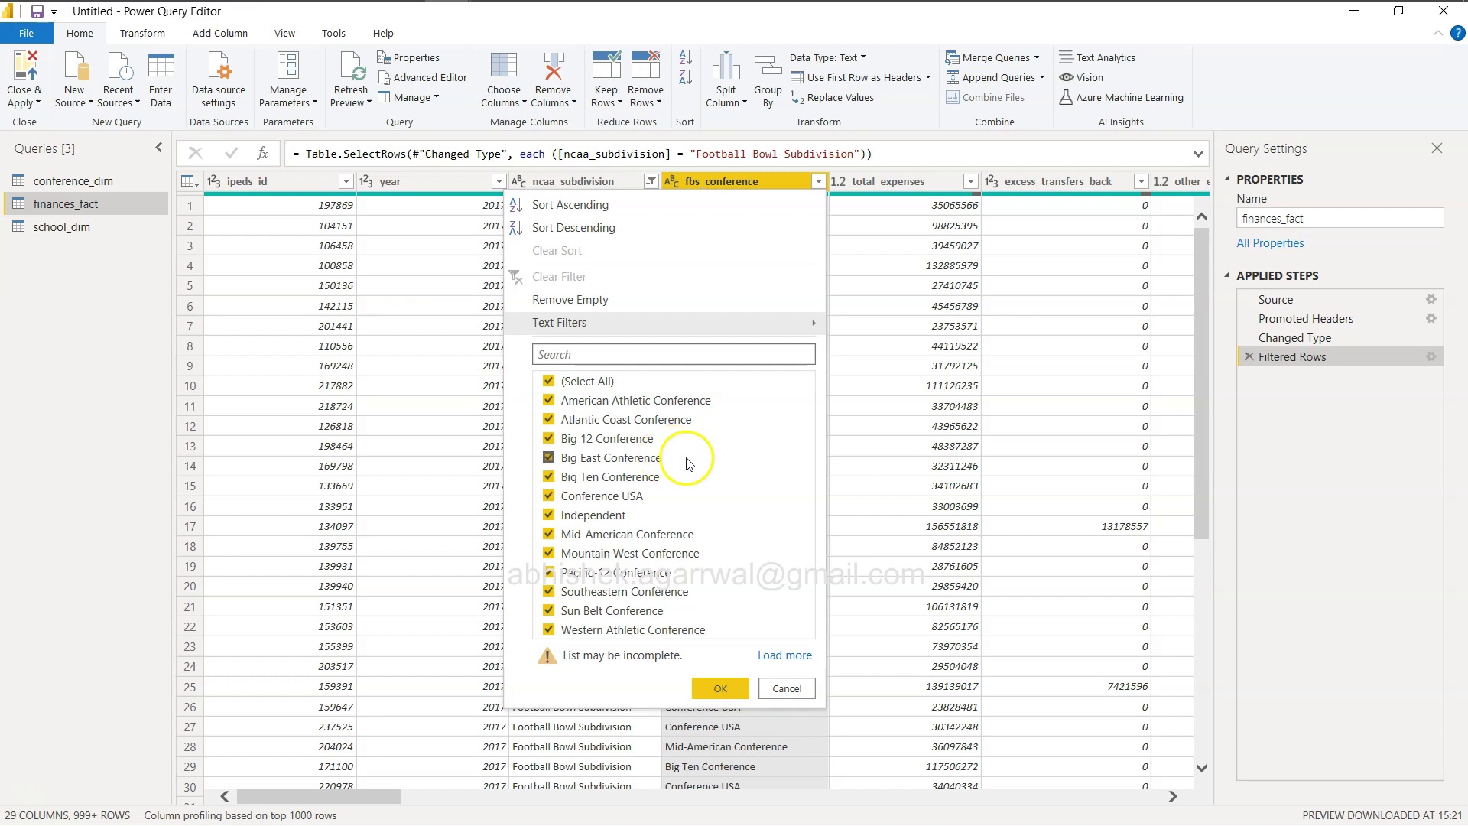
click(930, 470)
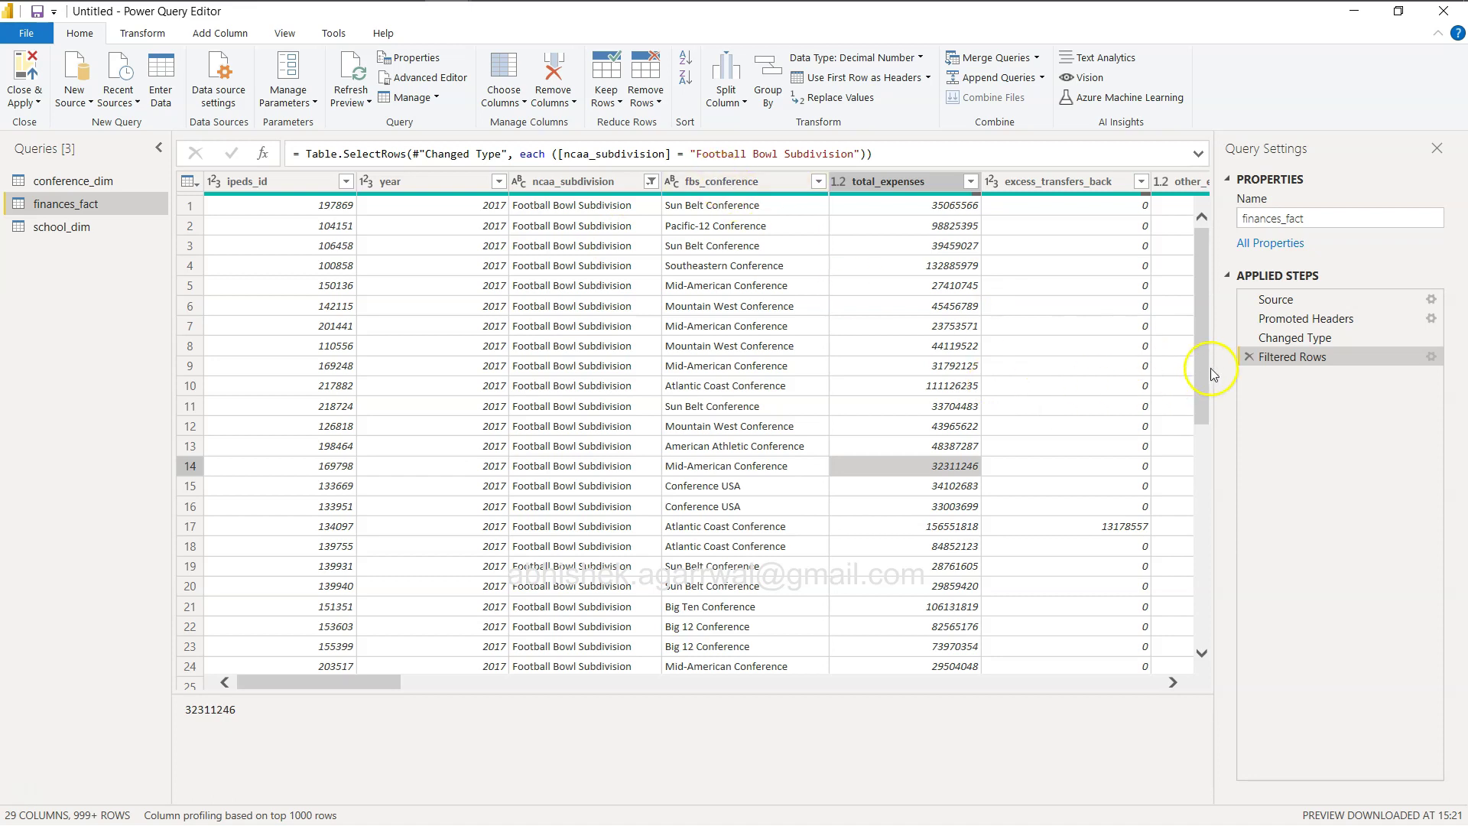
click(1248, 357)
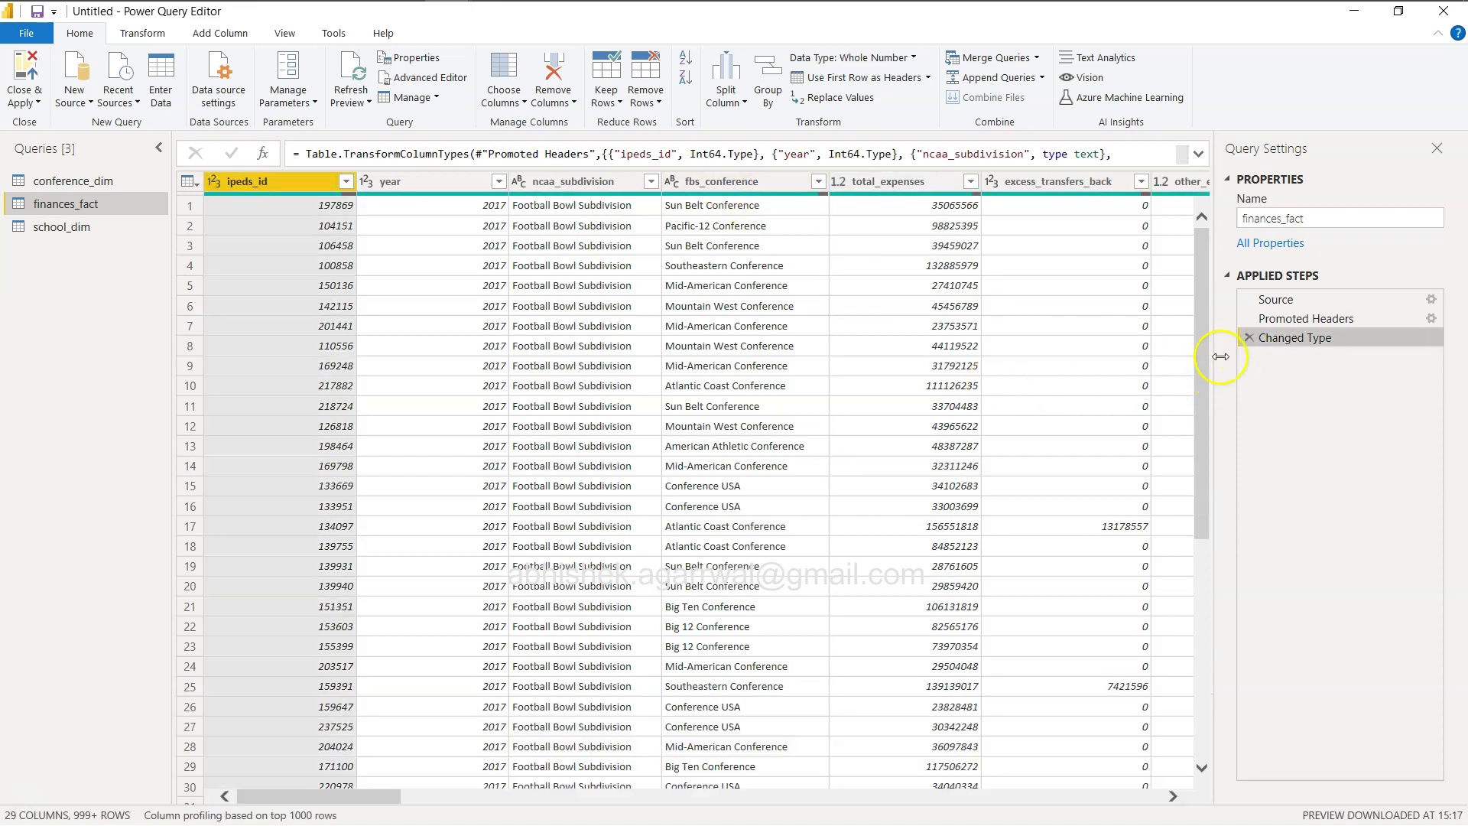
Step: Review the ncaa_subdivision filter values in finances_fact and accept the filter with every value kept
click(650, 181)
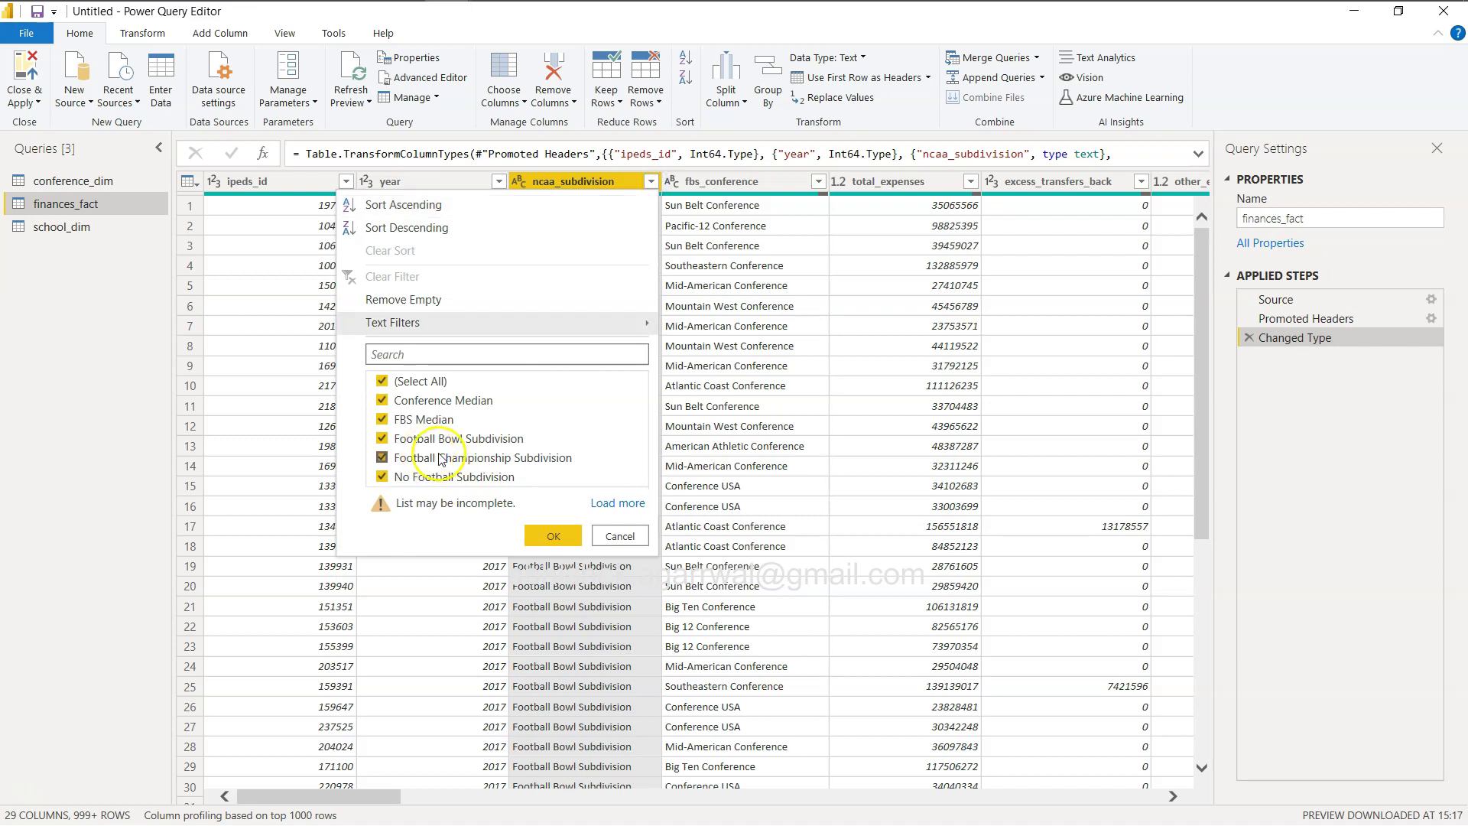
click(556, 535)
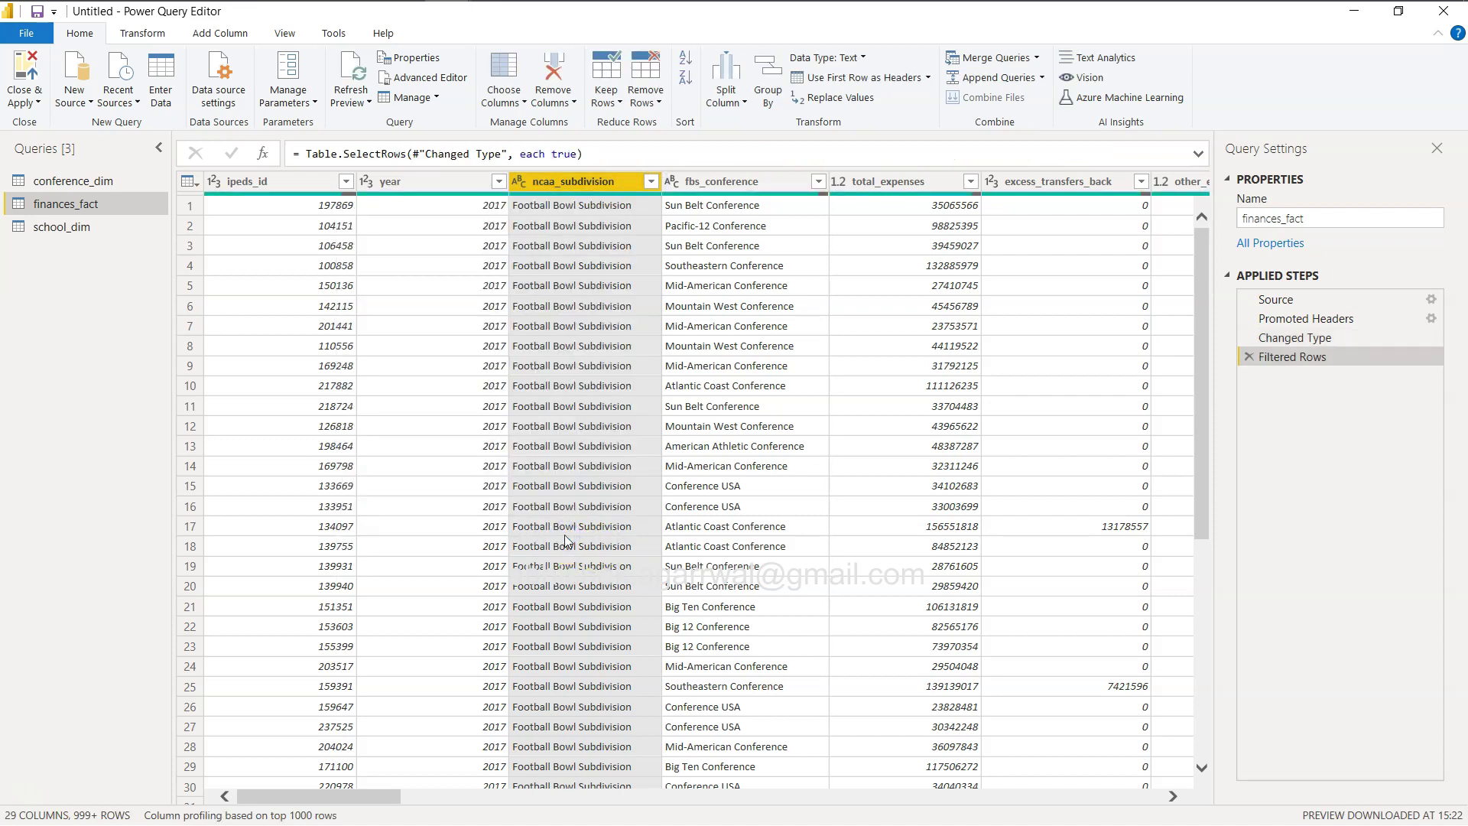
click(592, 231)
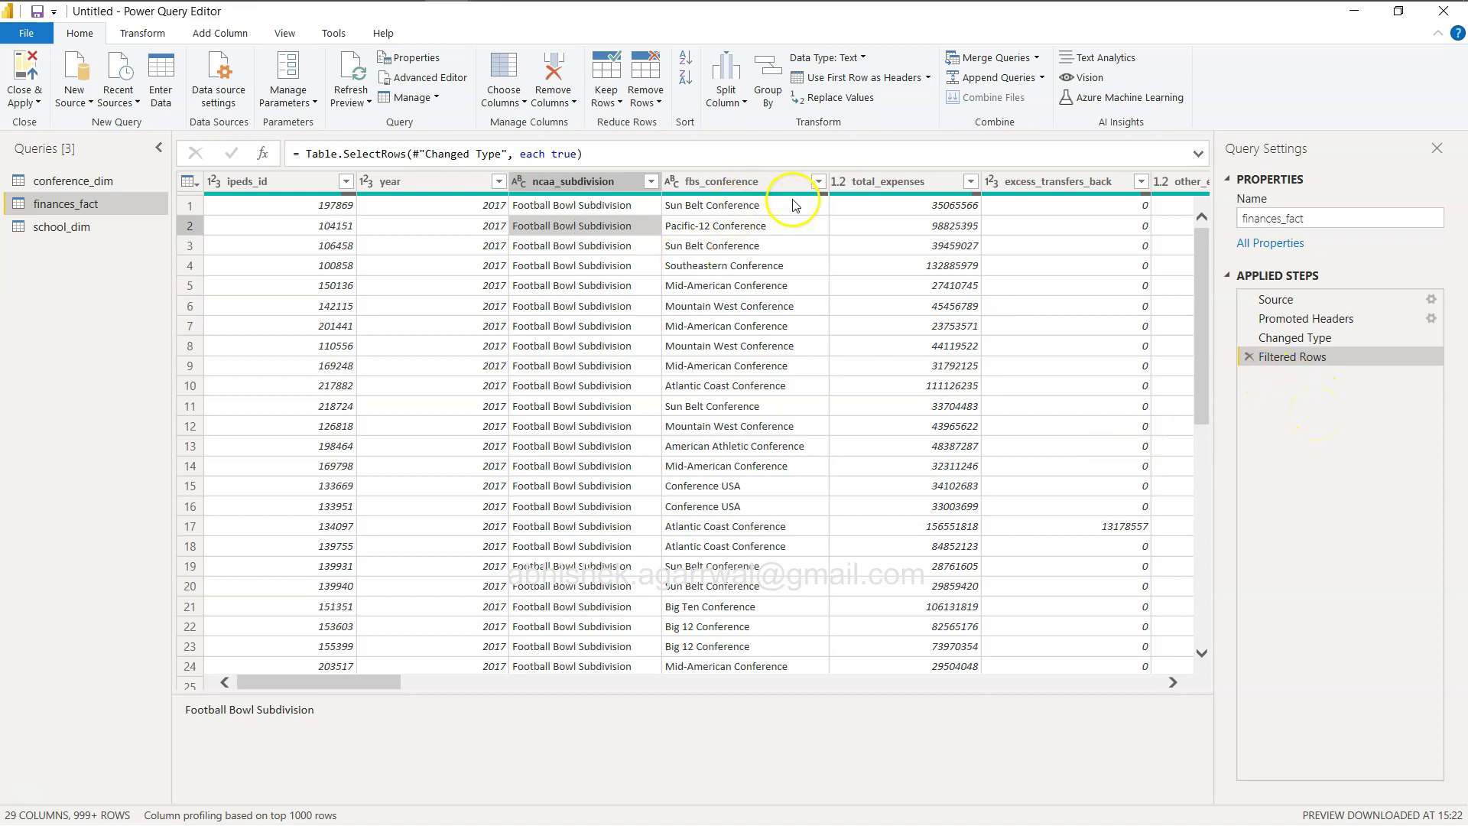
Step: Recheck the challenge requirement in the browser, and filter fbs_conference in finances_fact to exclude blank and FBS Total rows
key(alt+Tab)
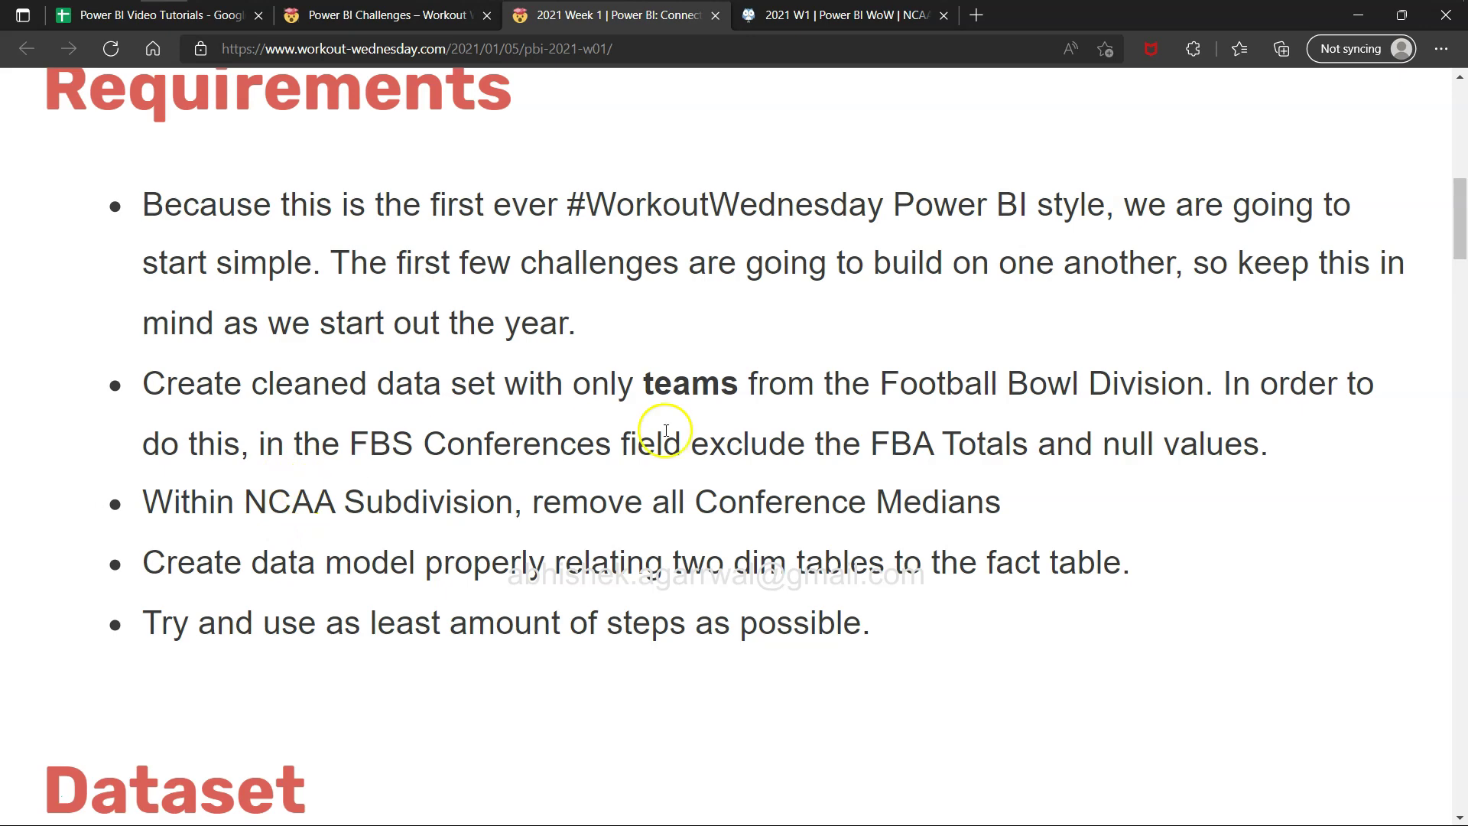
key(alt+Tab)
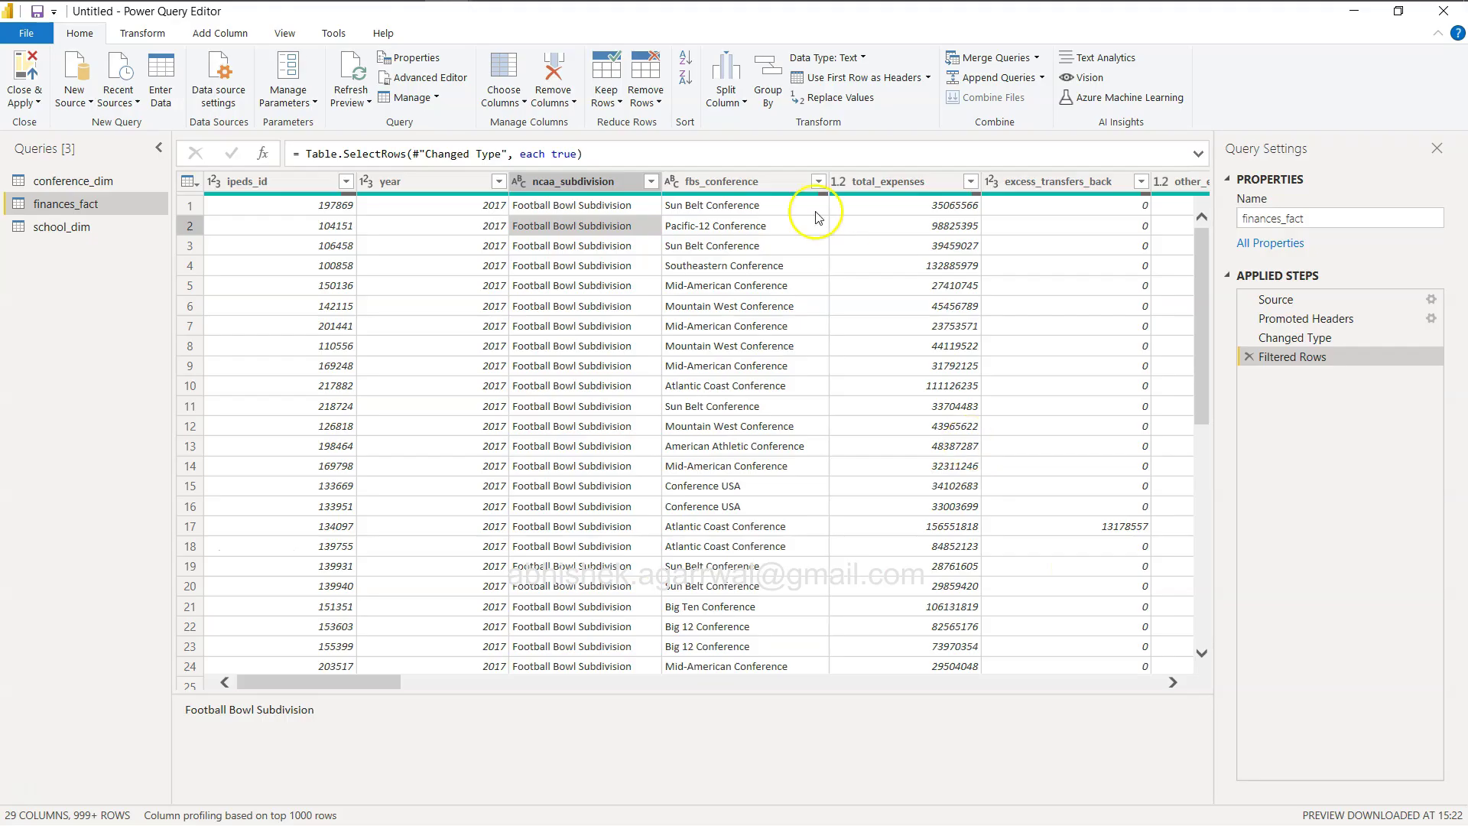
click(822, 184)
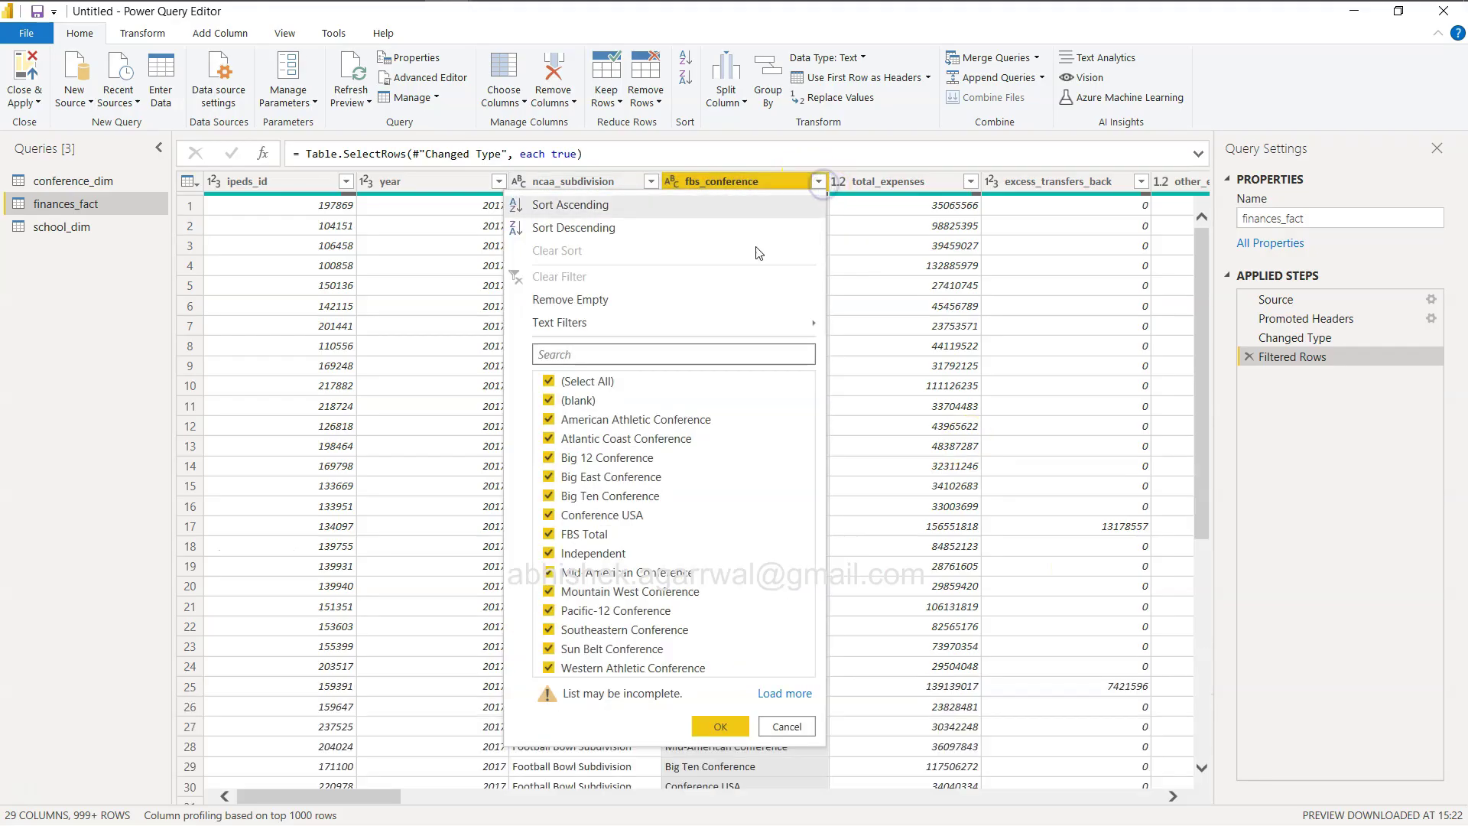
click(548, 401)
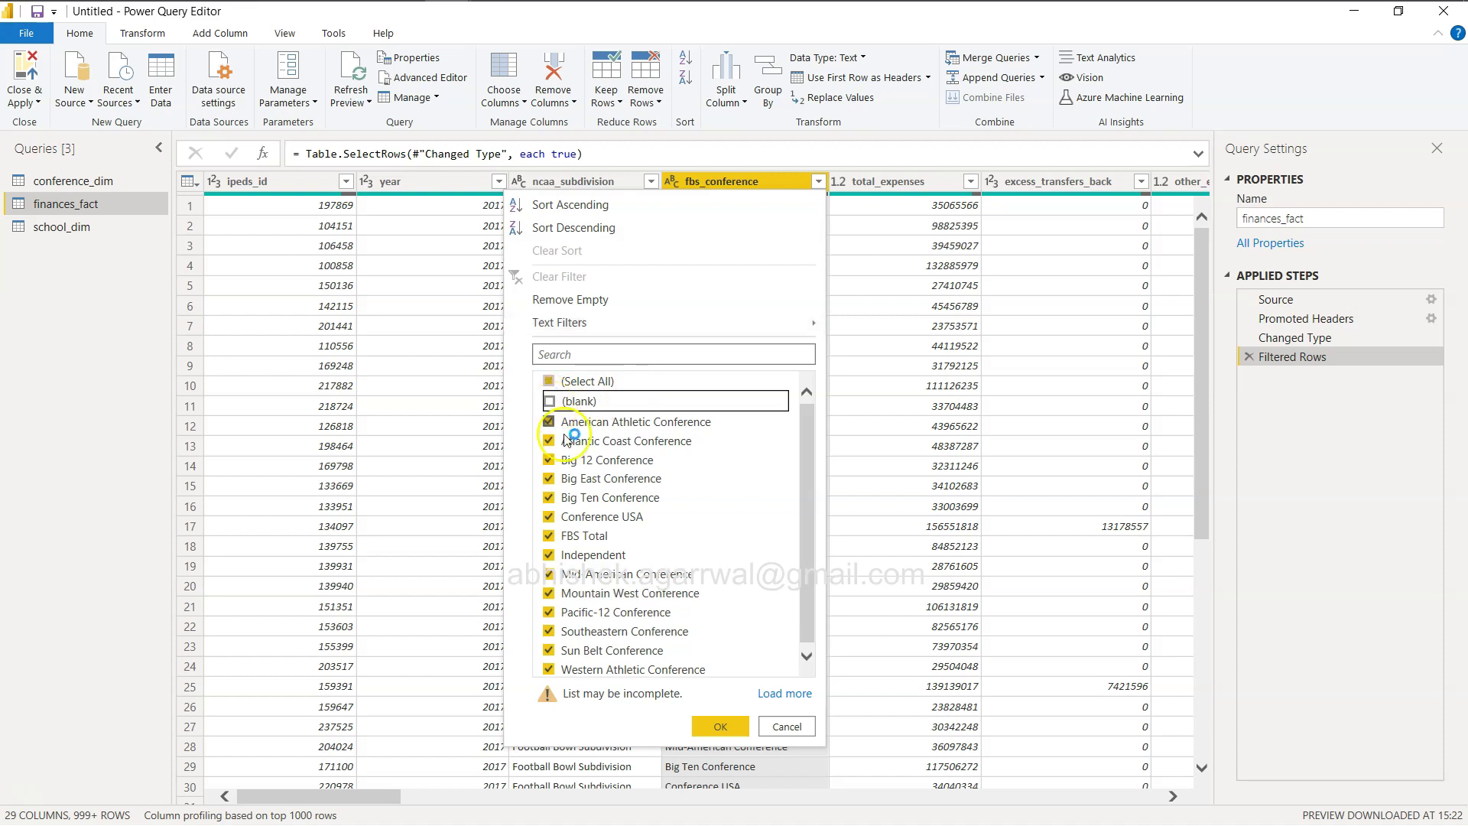
click(547, 535)
click(719, 726)
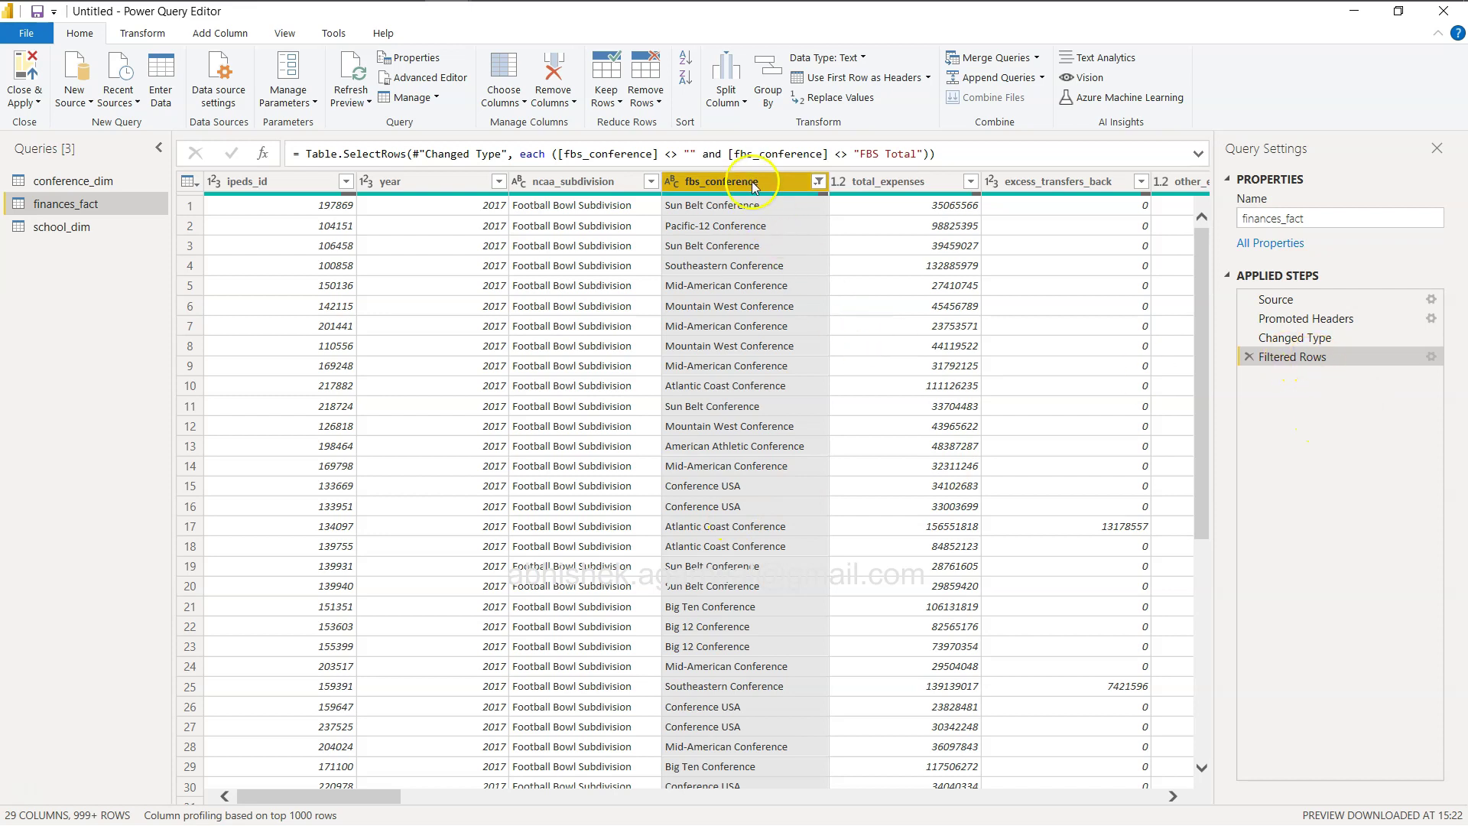
Step: Switch to the challenge page and reread the requirements on FBS Conferences exclusions and removing Conference Medians within NCAA Subdivision
key(alt+Tab)
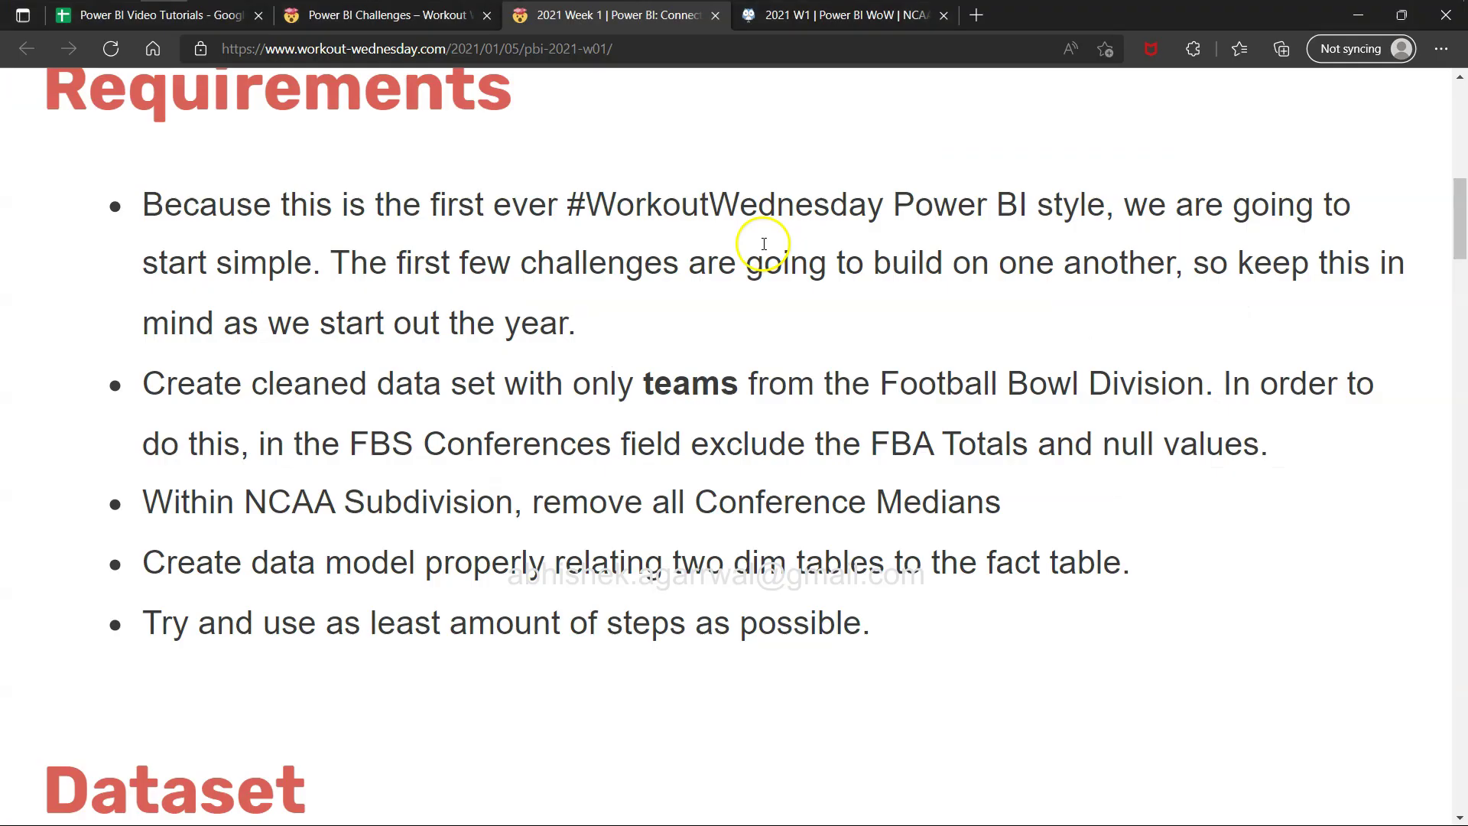
drag(446, 444, 1245, 437)
click(487, 485)
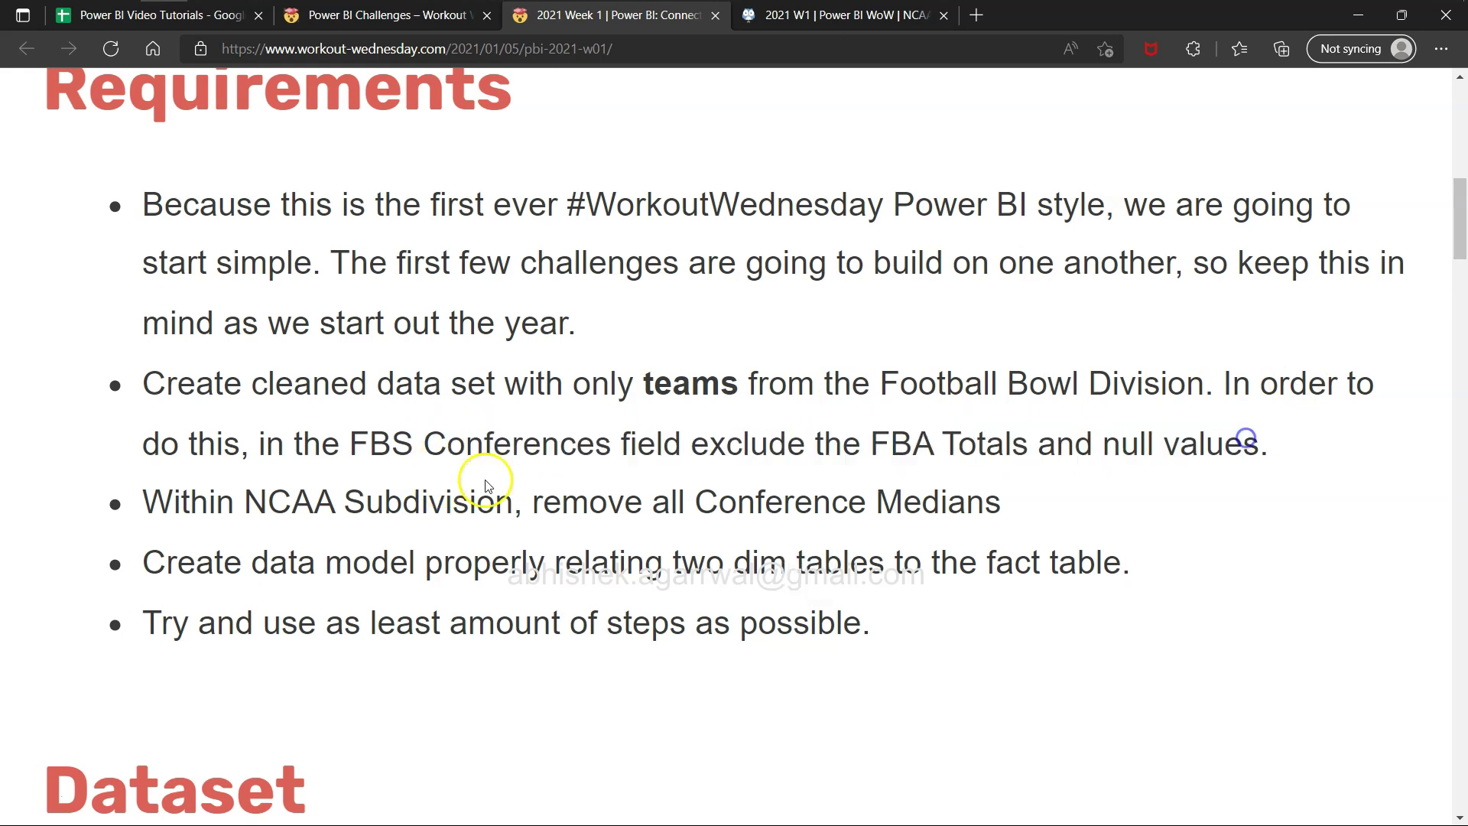
drag(217, 502, 452, 505)
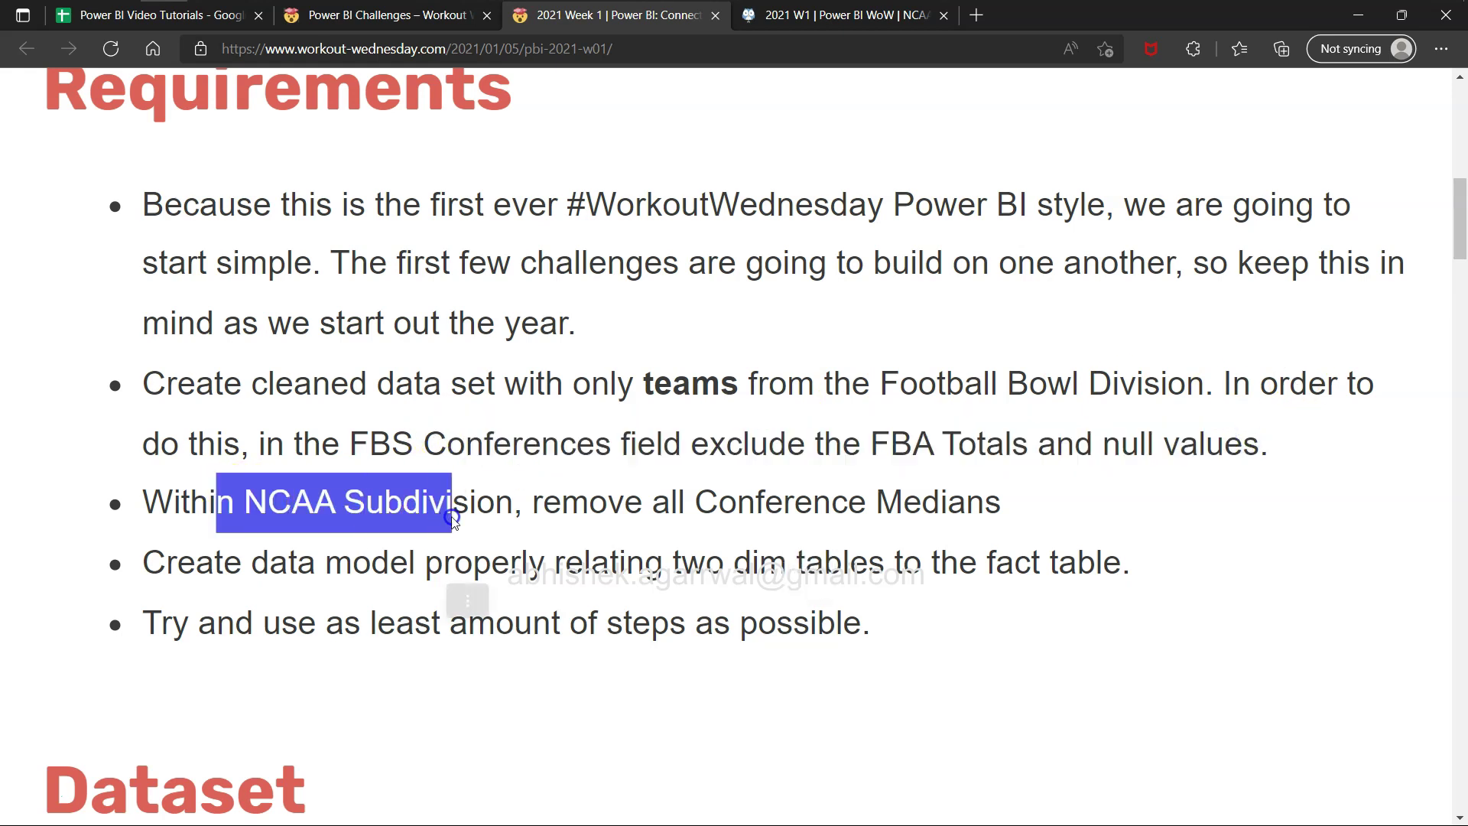
drag(542, 507, 888, 488)
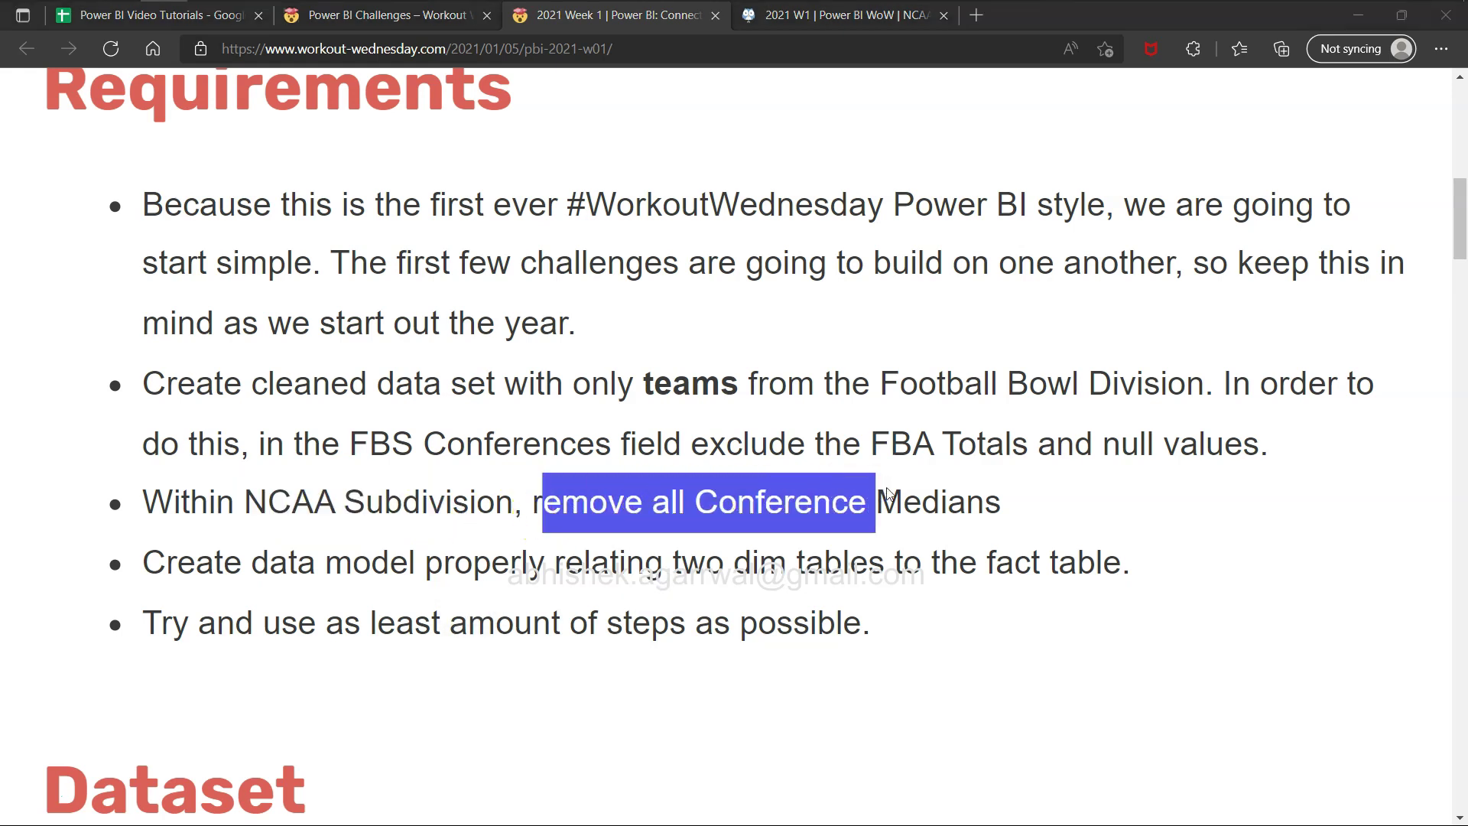
Step: Return to the Power Query Editor and filter ncaa_subdivision to exclude Conference Median rows
key(alt+Tab)
click(651, 182)
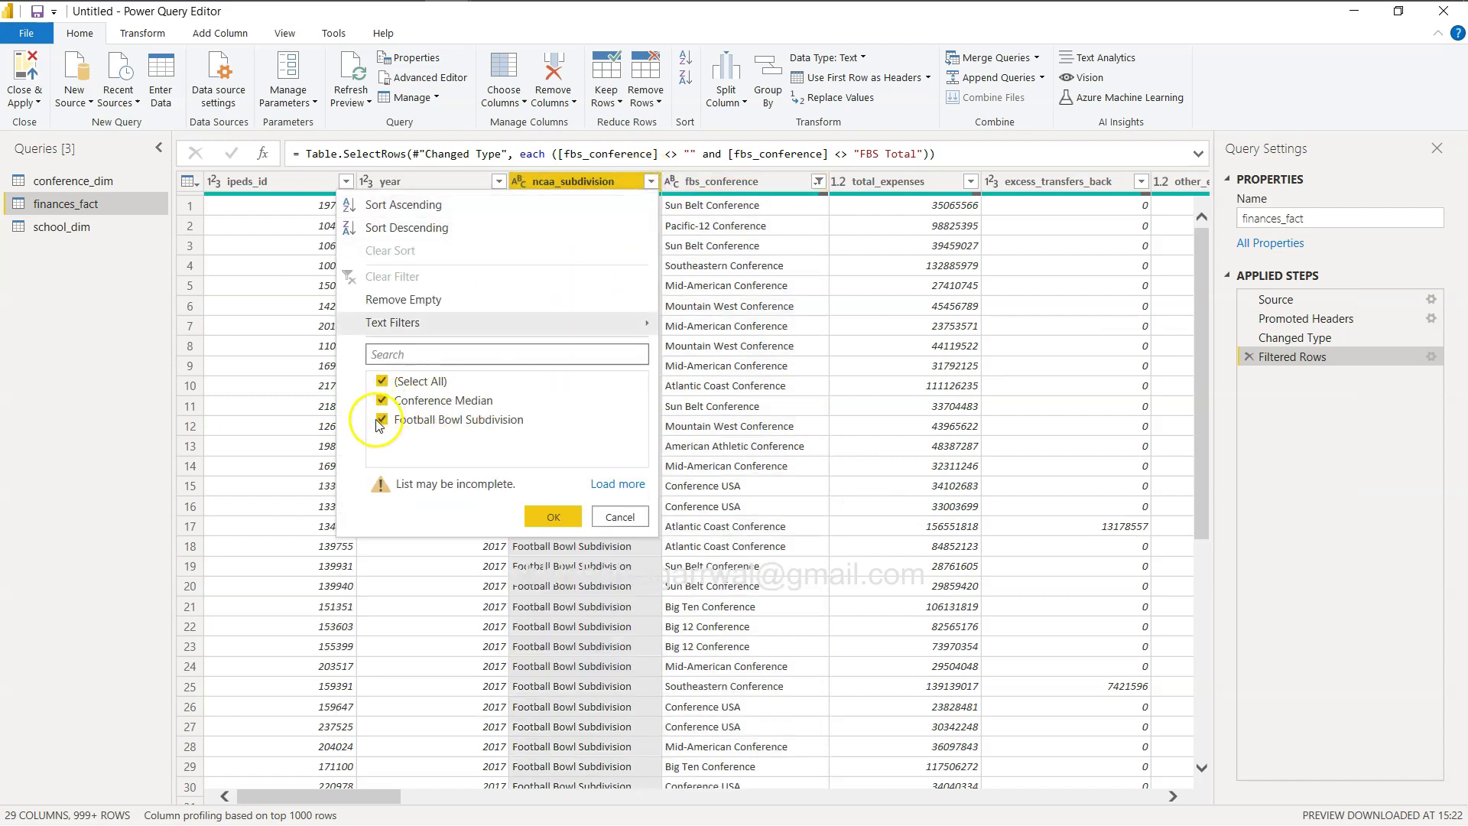
click(382, 402)
click(554, 519)
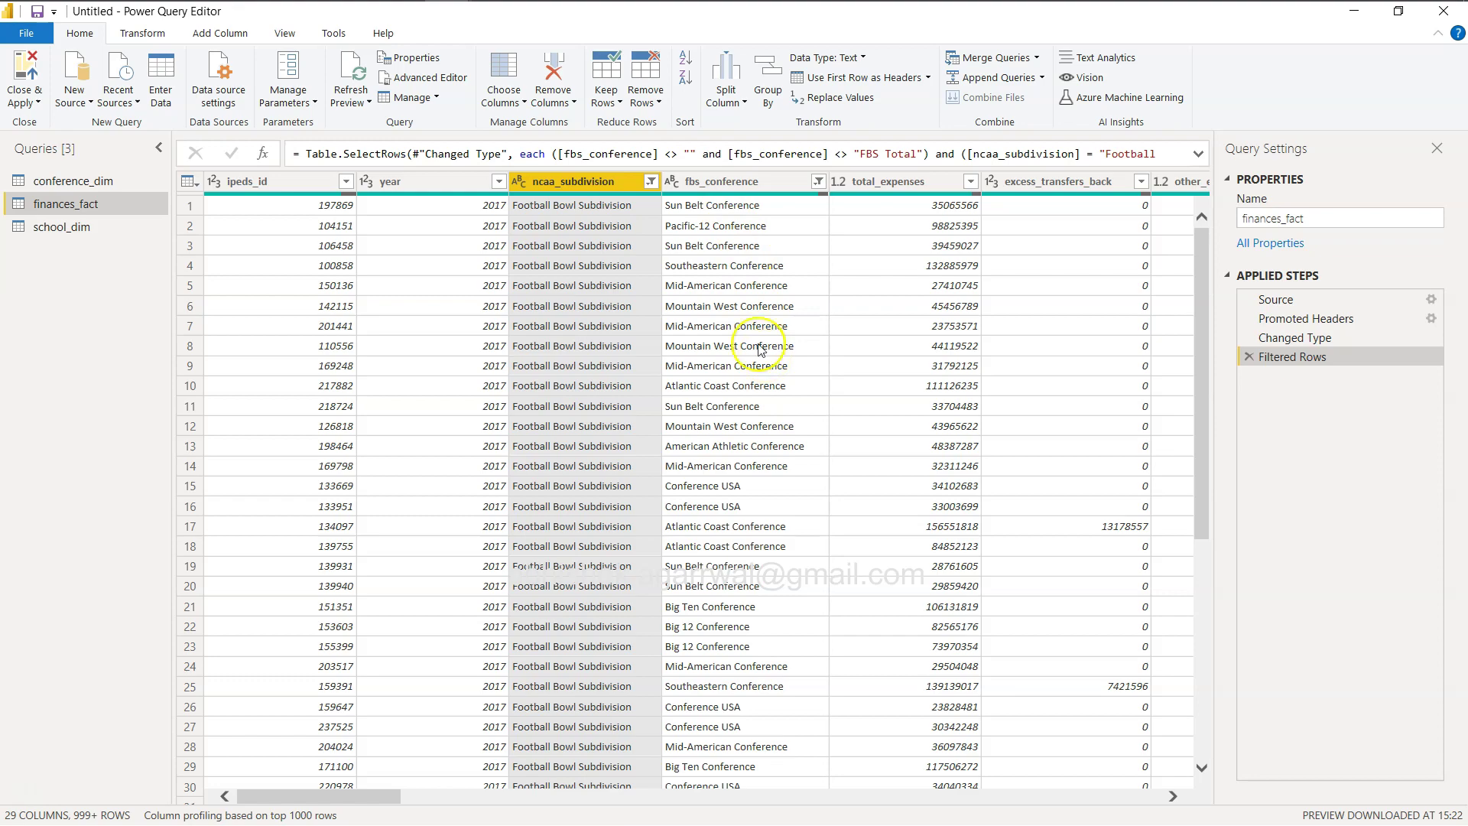
Step: Read the challenge page's requirements on relating the dim tables and using the fewest steps, and return to the Power Query Editor
key(alt+Tab)
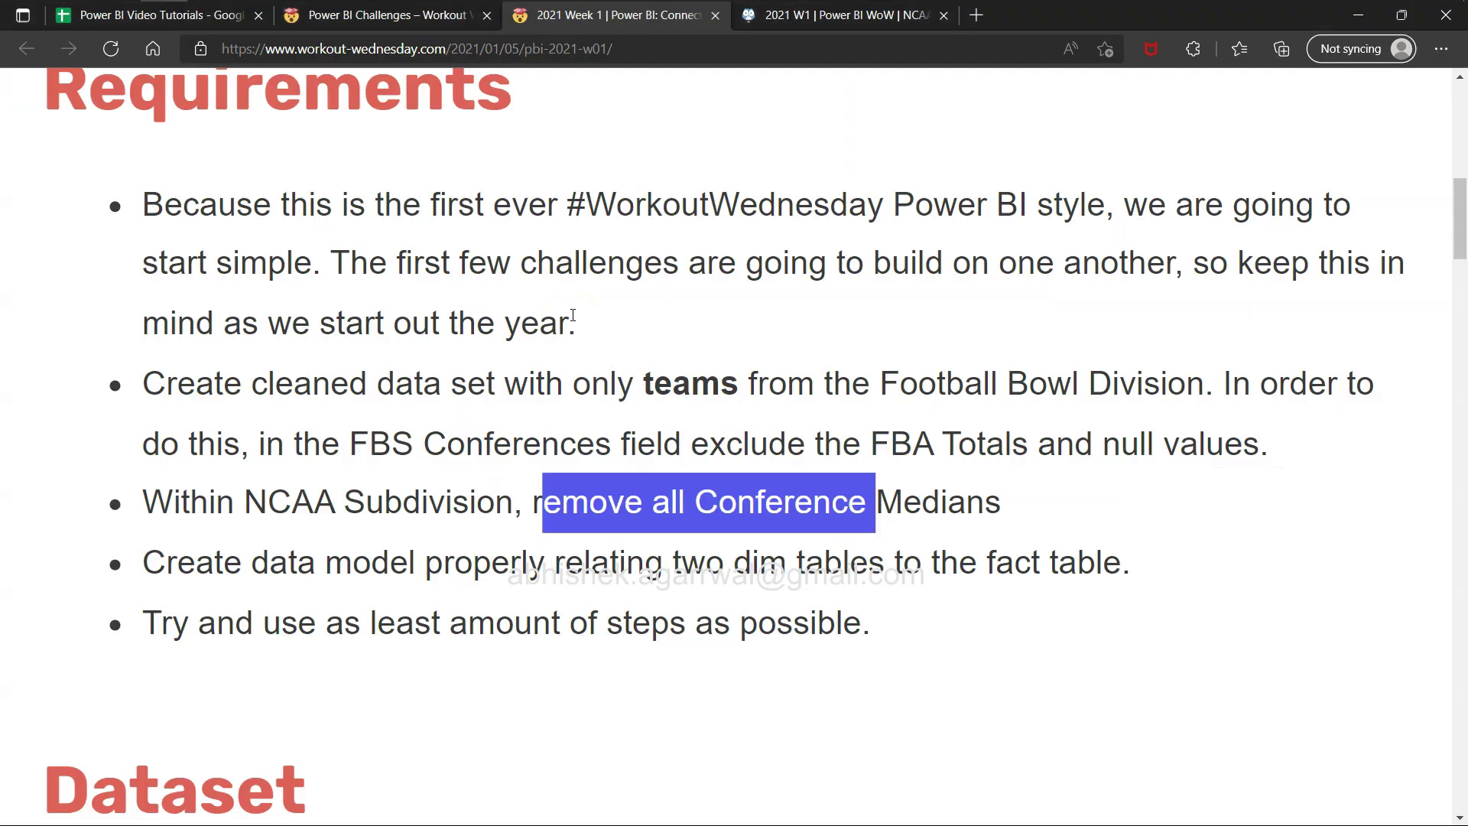
click(390, 562)
drag(297, 562, 1120, 565)
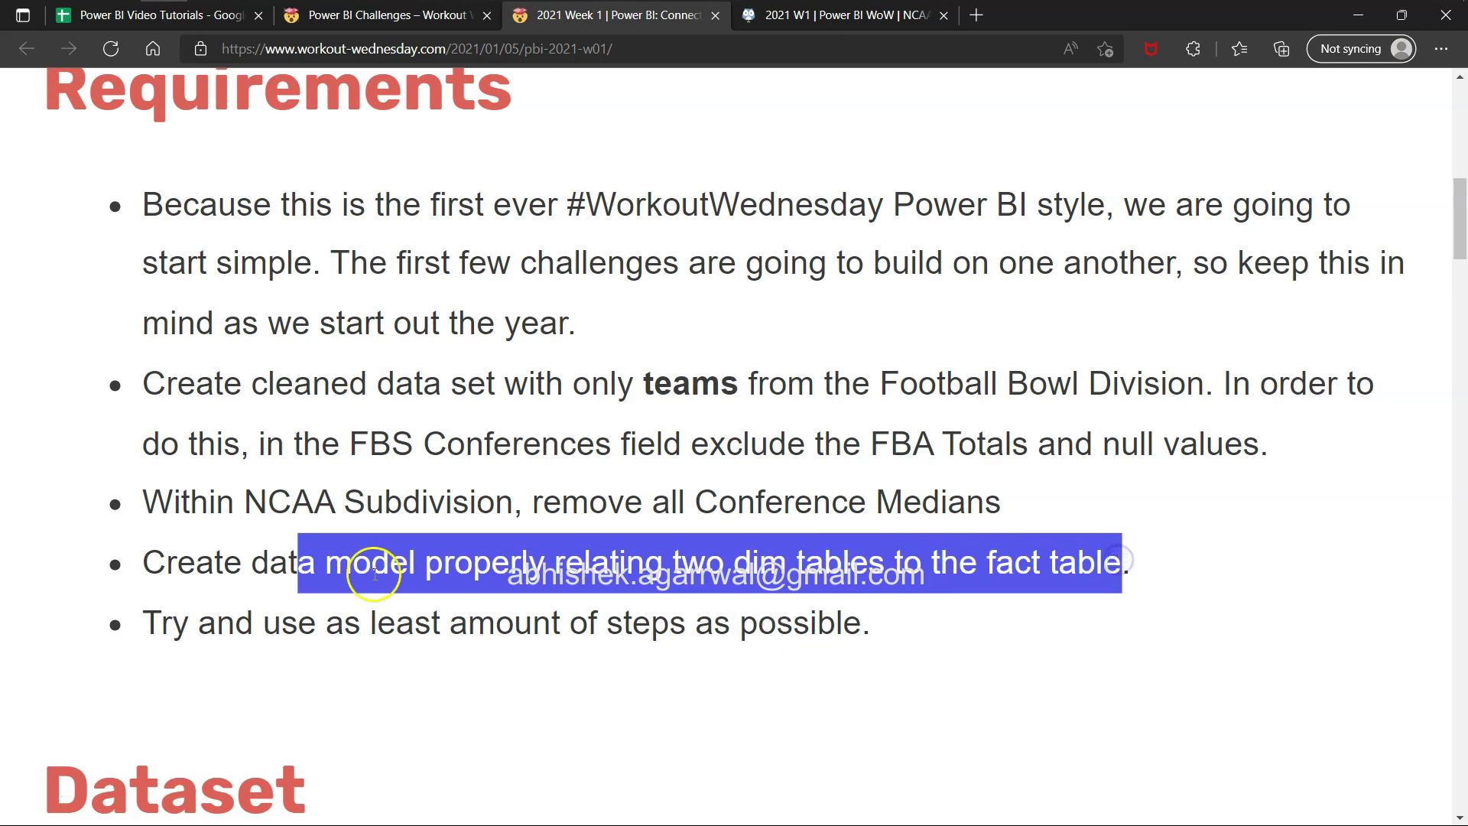
drag(297, 623, 810, 648)
click(740, 452)
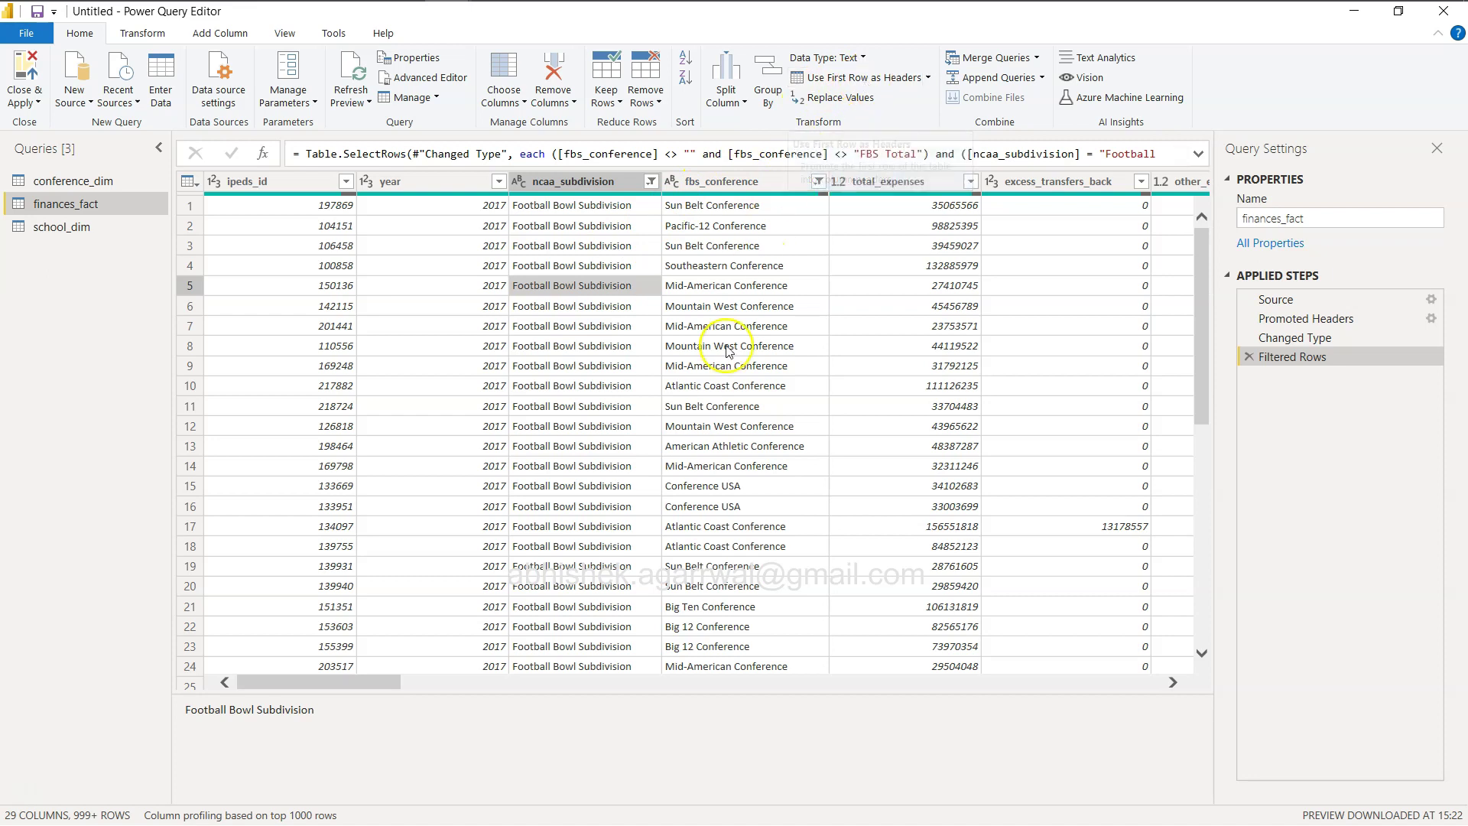
Step: Check the fbs_conference filter list, and close the Power Query Editor with the query changes applied
click(819, 182)
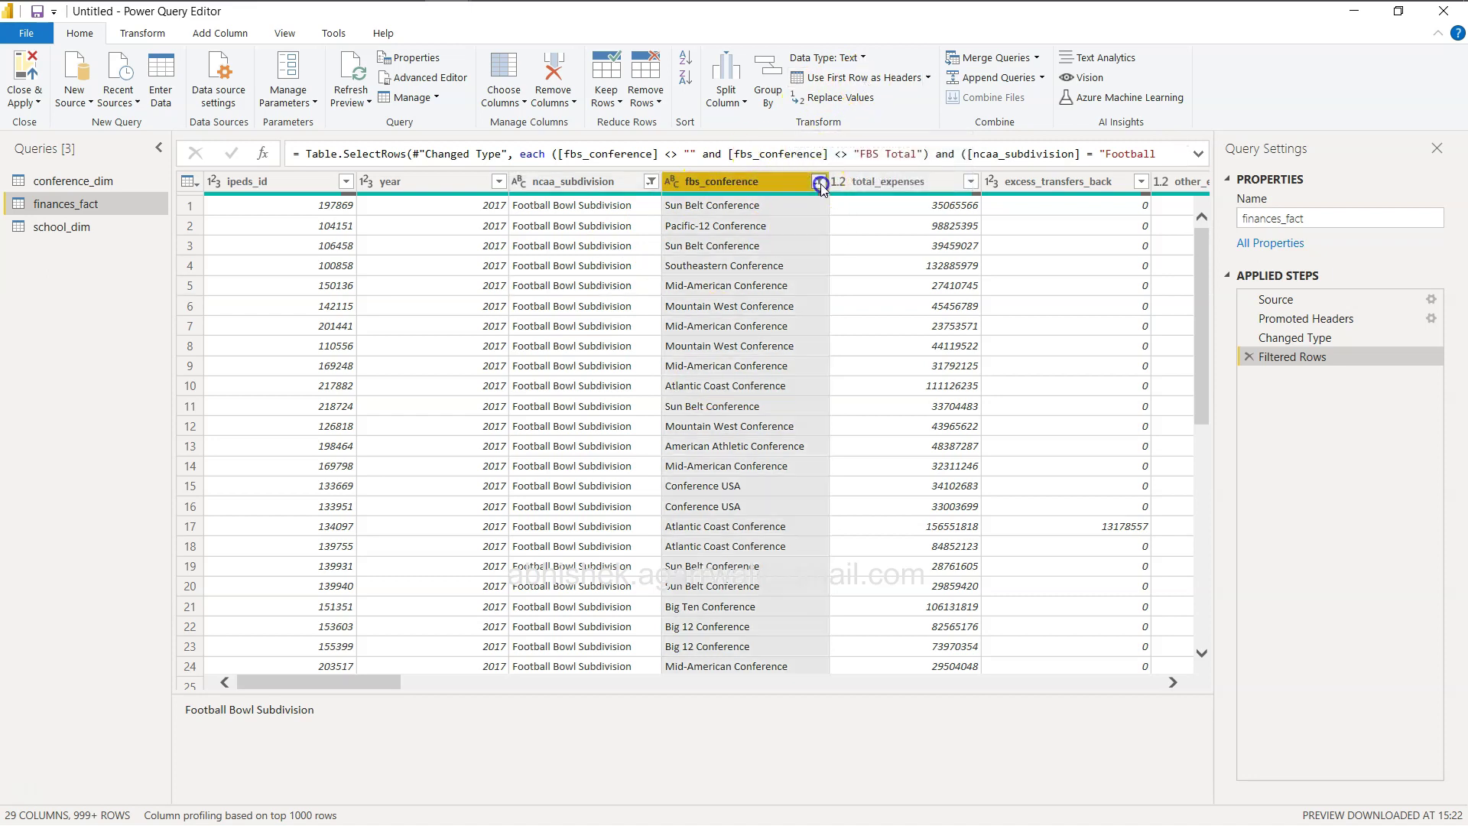
click(949, 632)
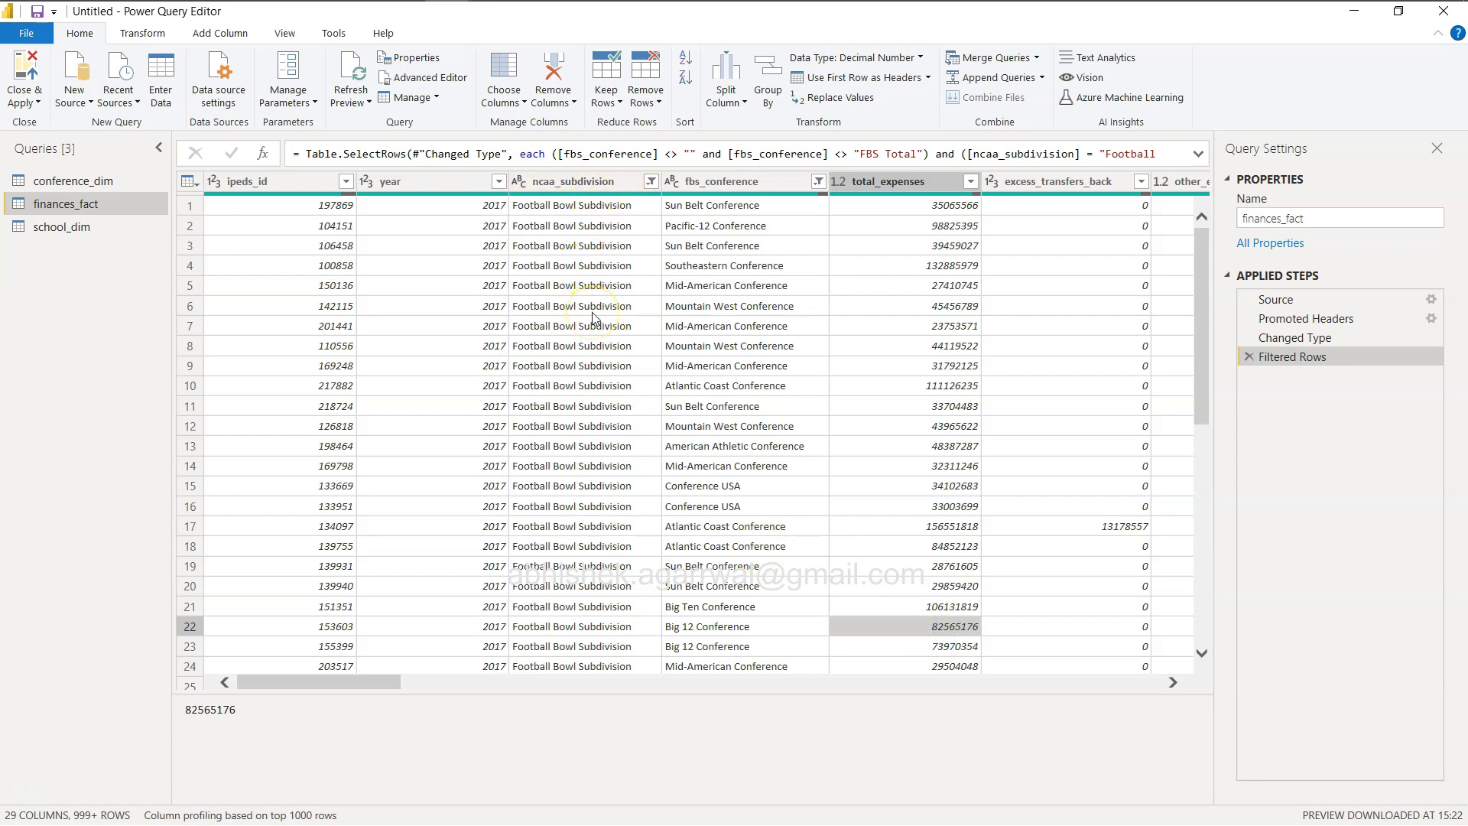
click(31, 79)
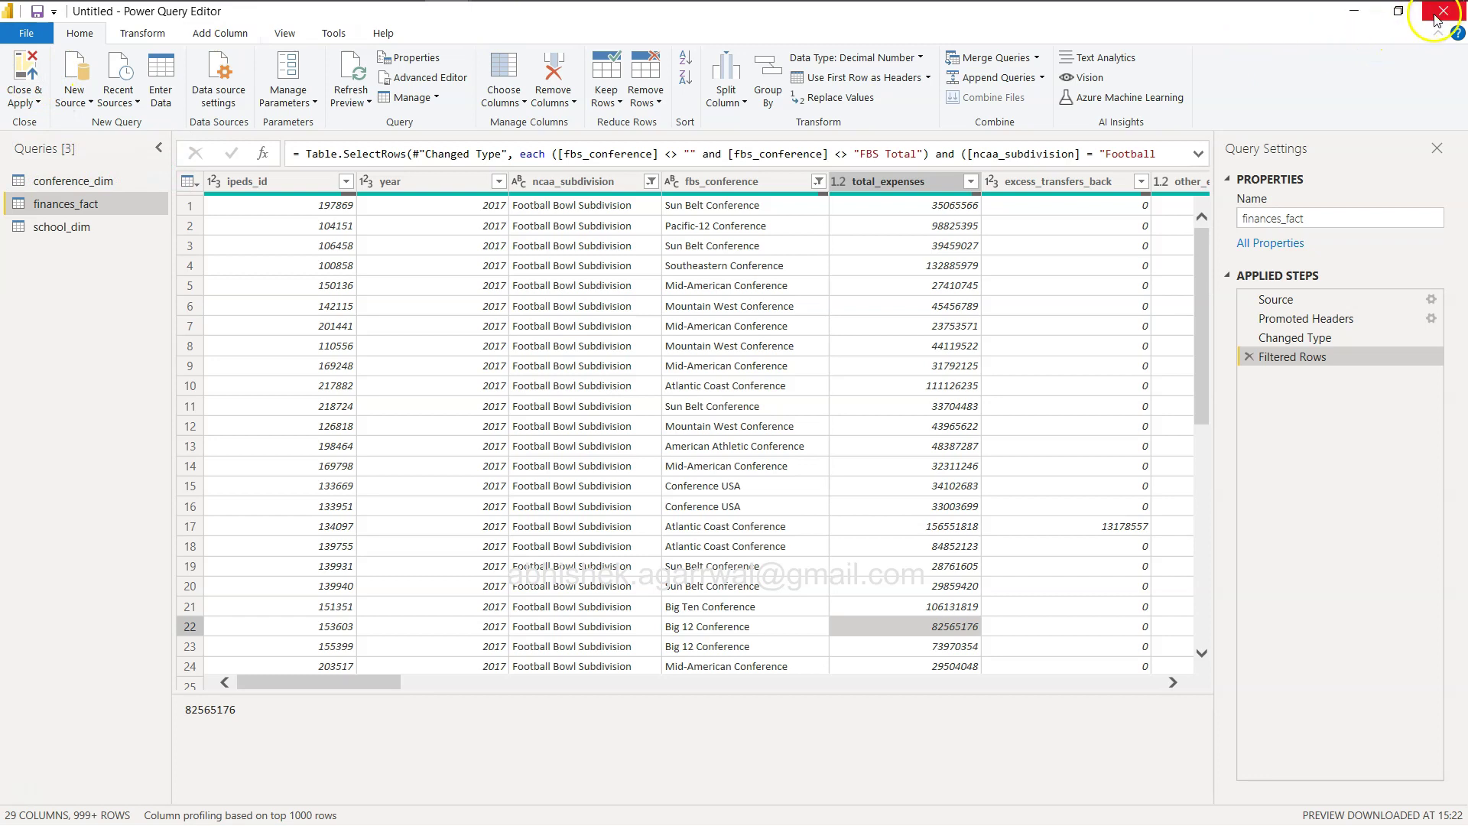
click(28, 73)
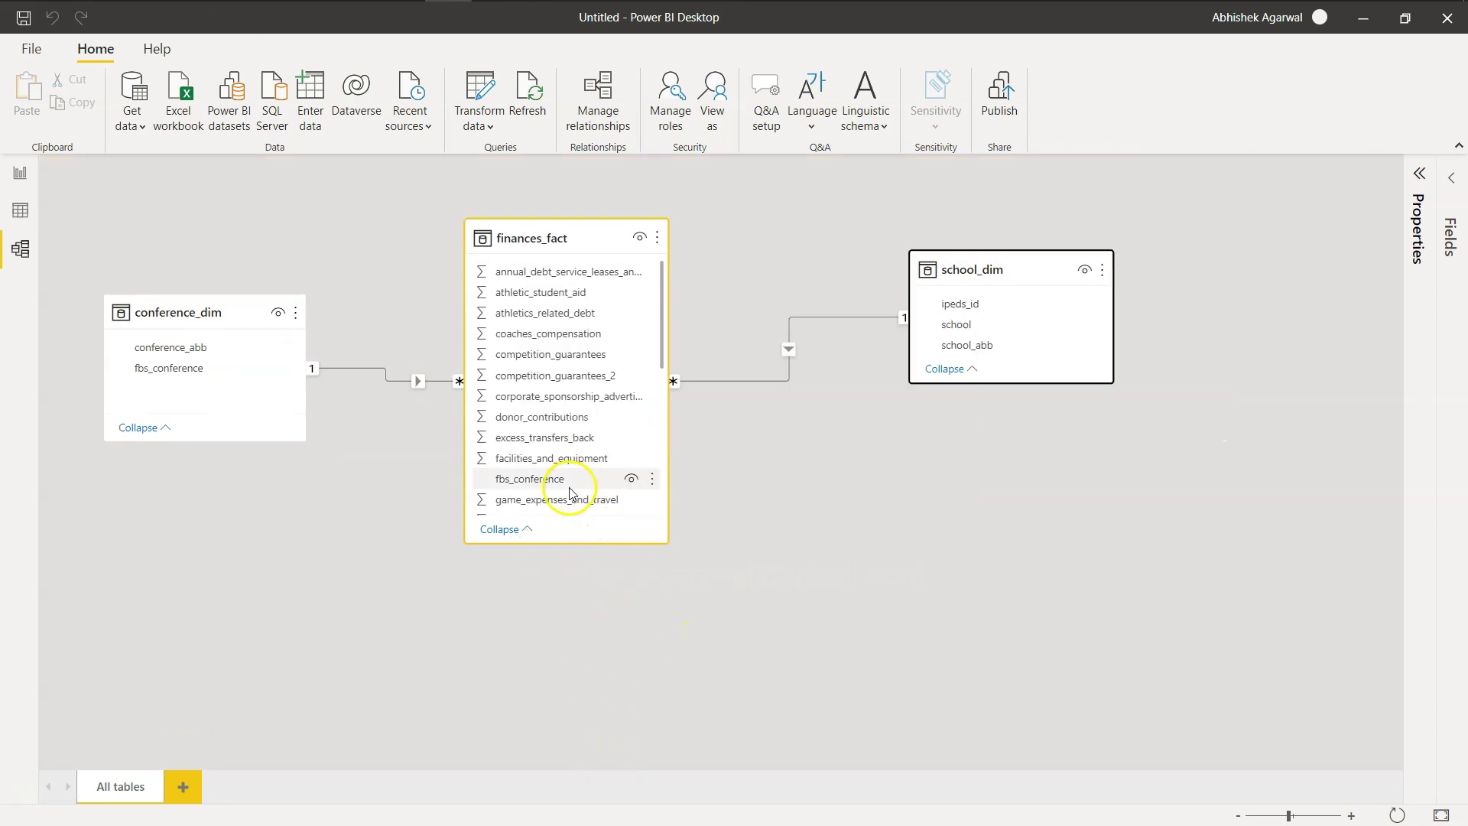
Step: Look through the report canvas, the conference_dim table data and the model diagram
click(26, 185)
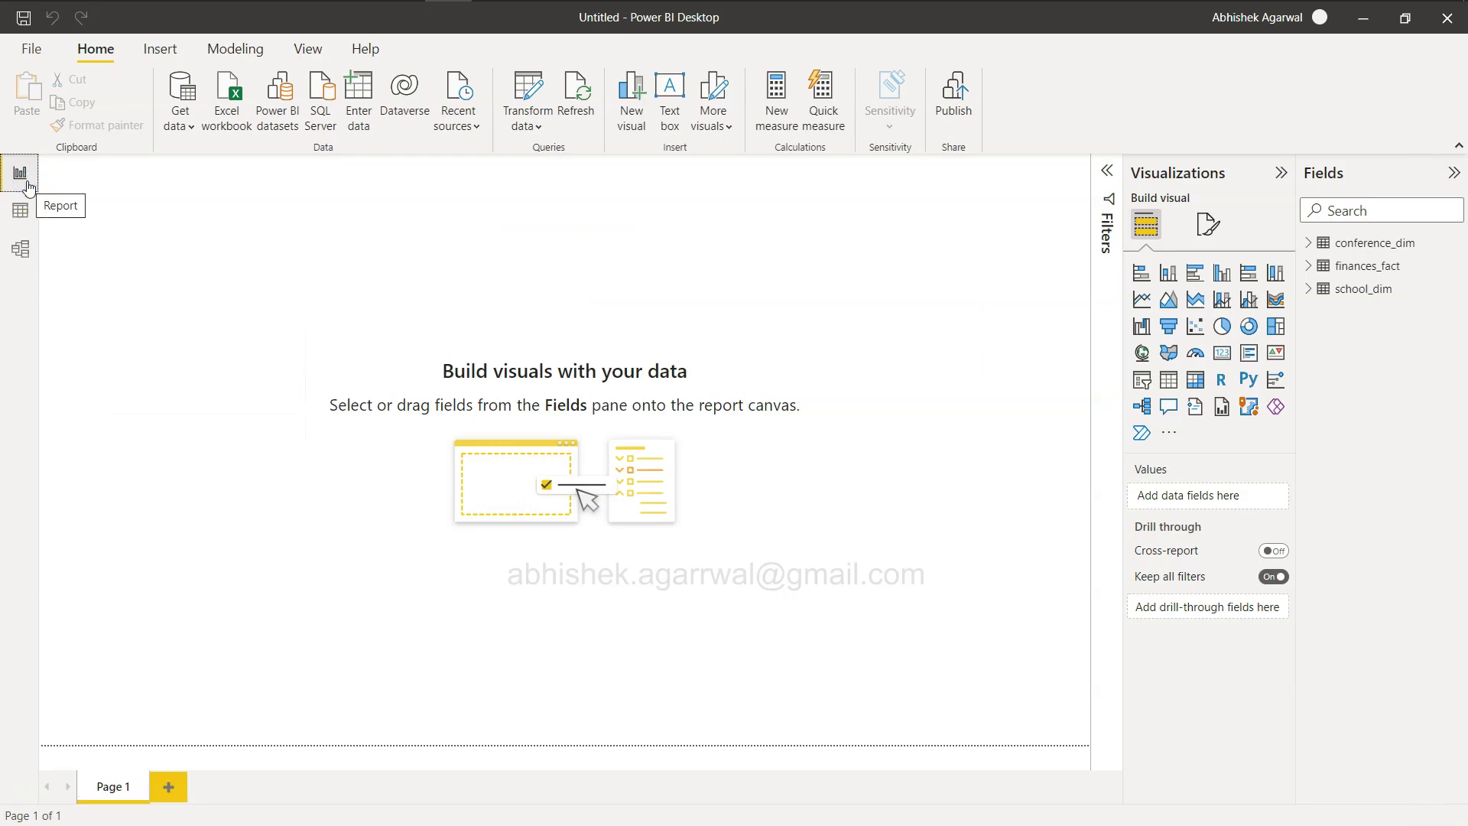
click(20, 210)
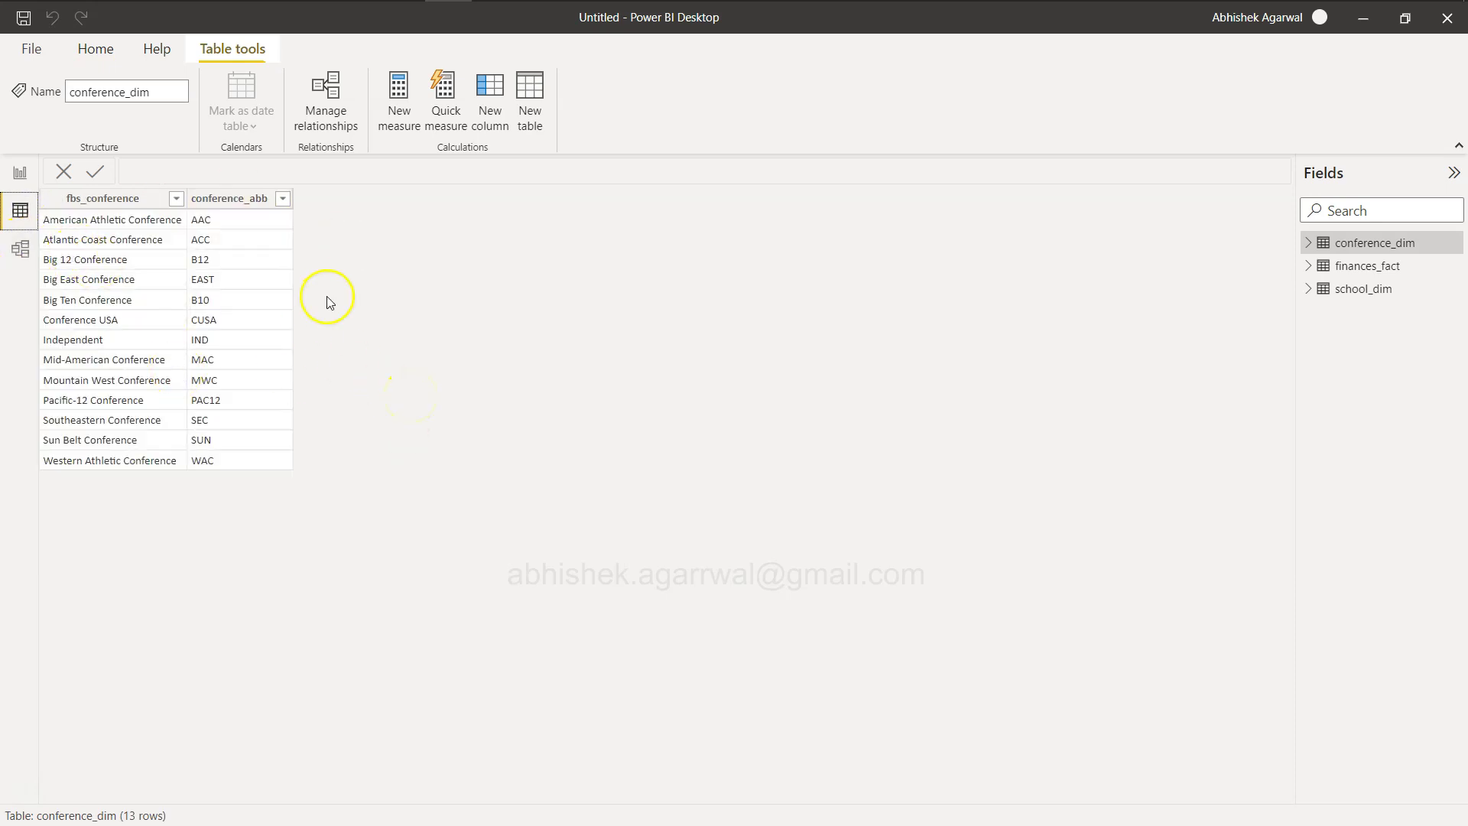
click(20, 248)
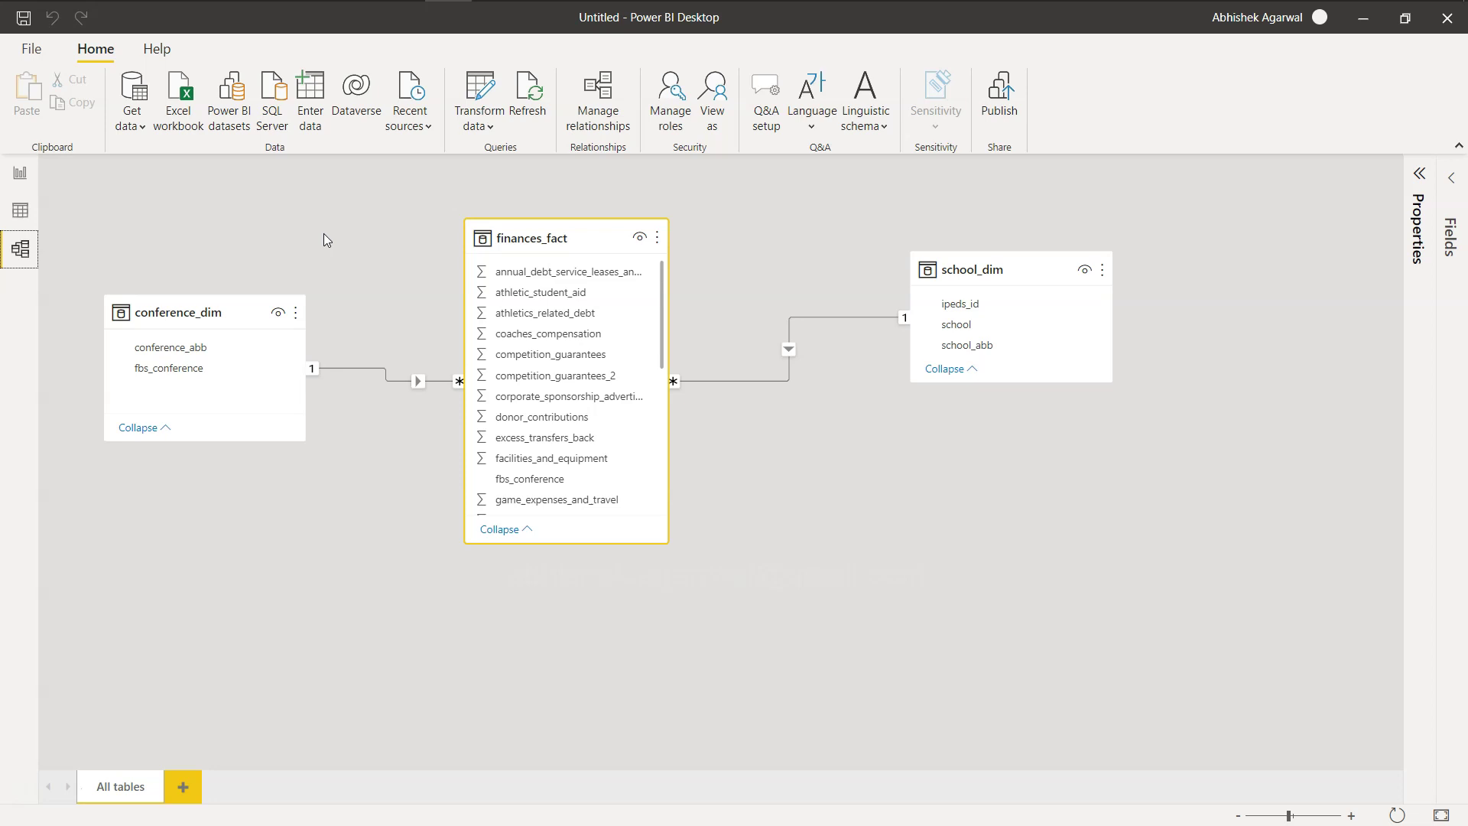
Step: Open the finances_fact file from the data folder in Excel and set the sheet zoom to 80%
mouse_move(448, 7)
click(210, 18)
click(240, 99)
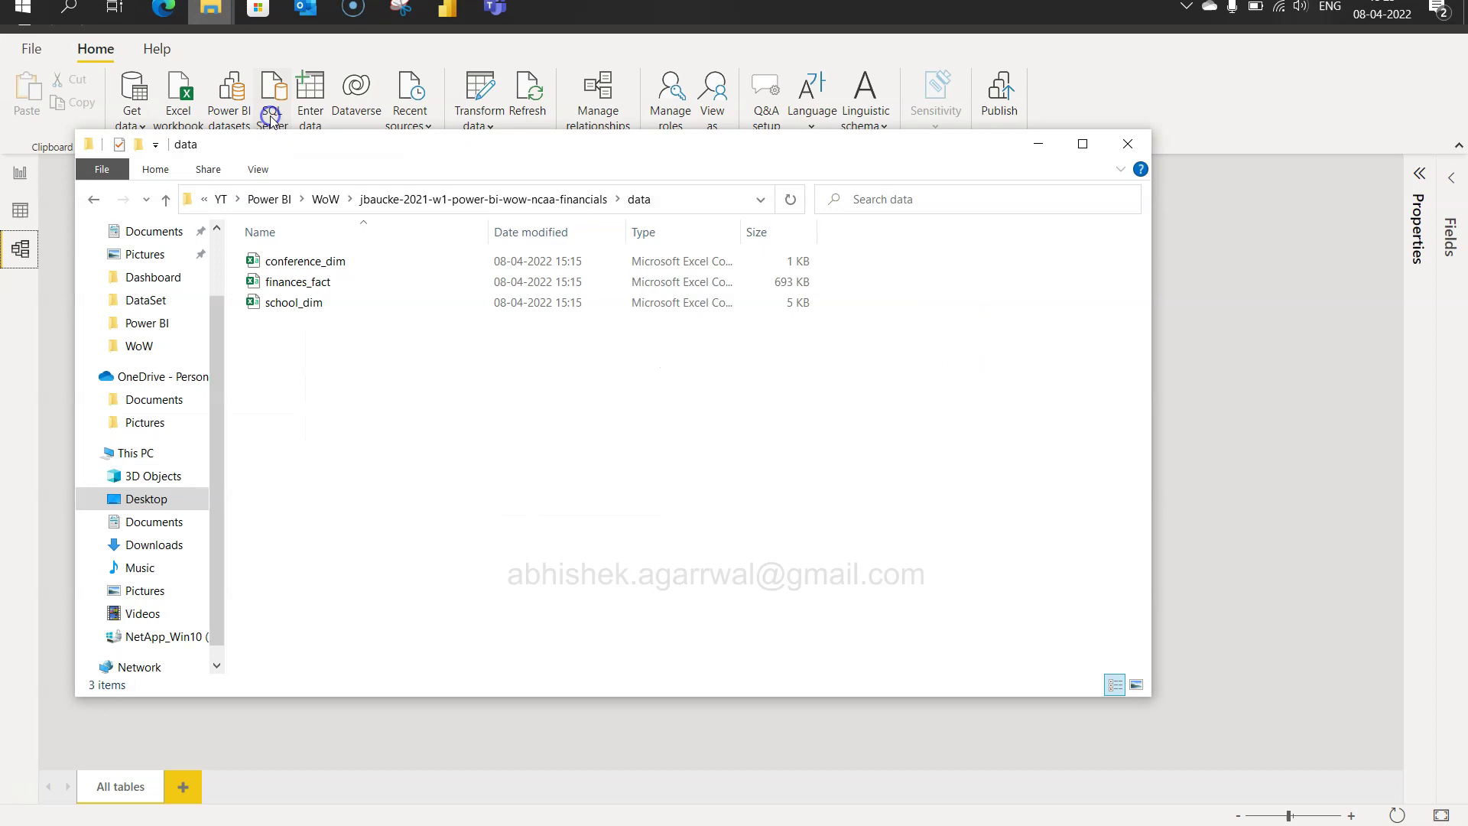
click(333, 289)
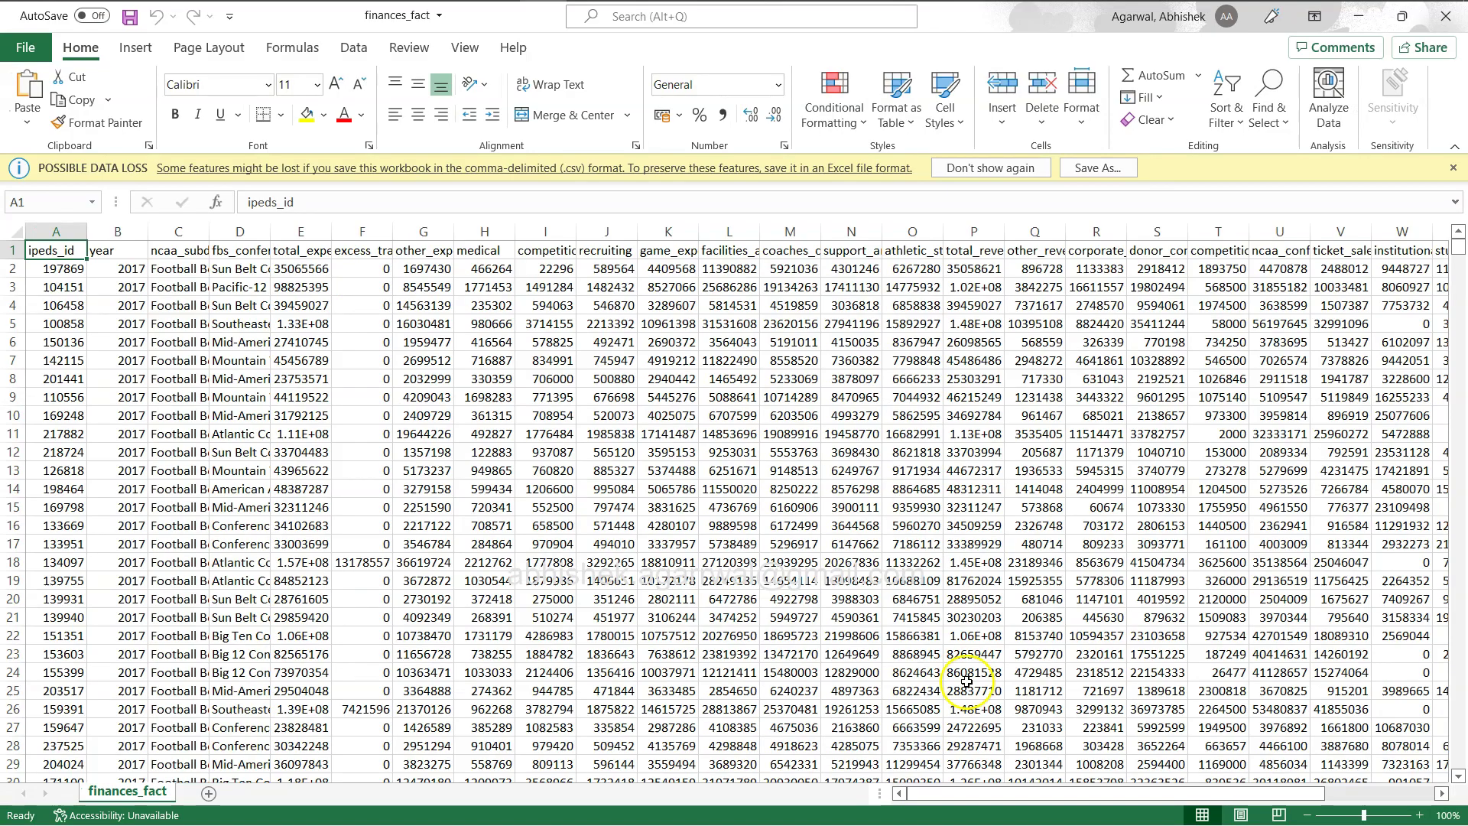
click(1308, 816)
click(1308, 816)
click(1308, 816)
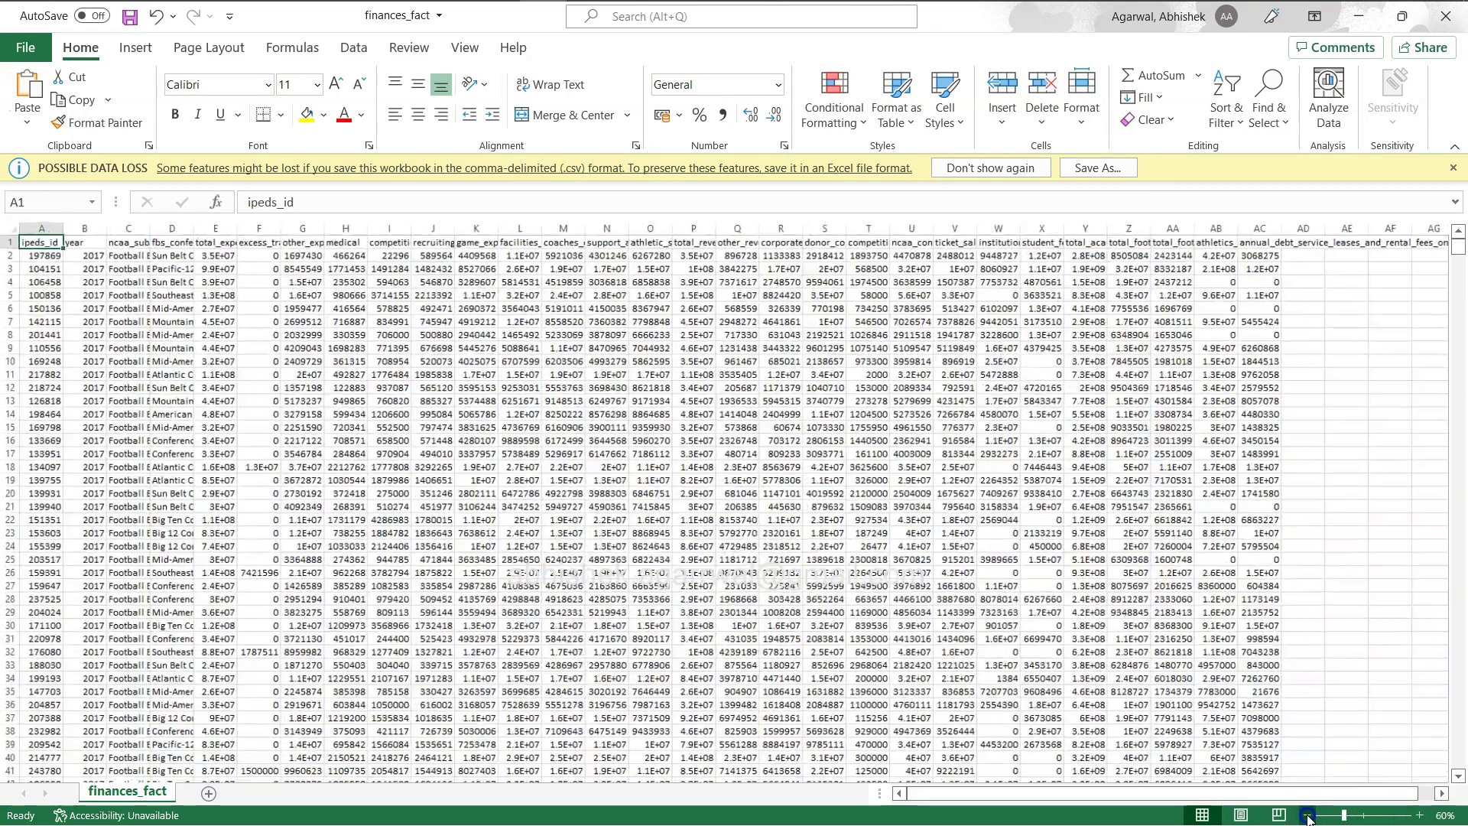
click(1308, 816)
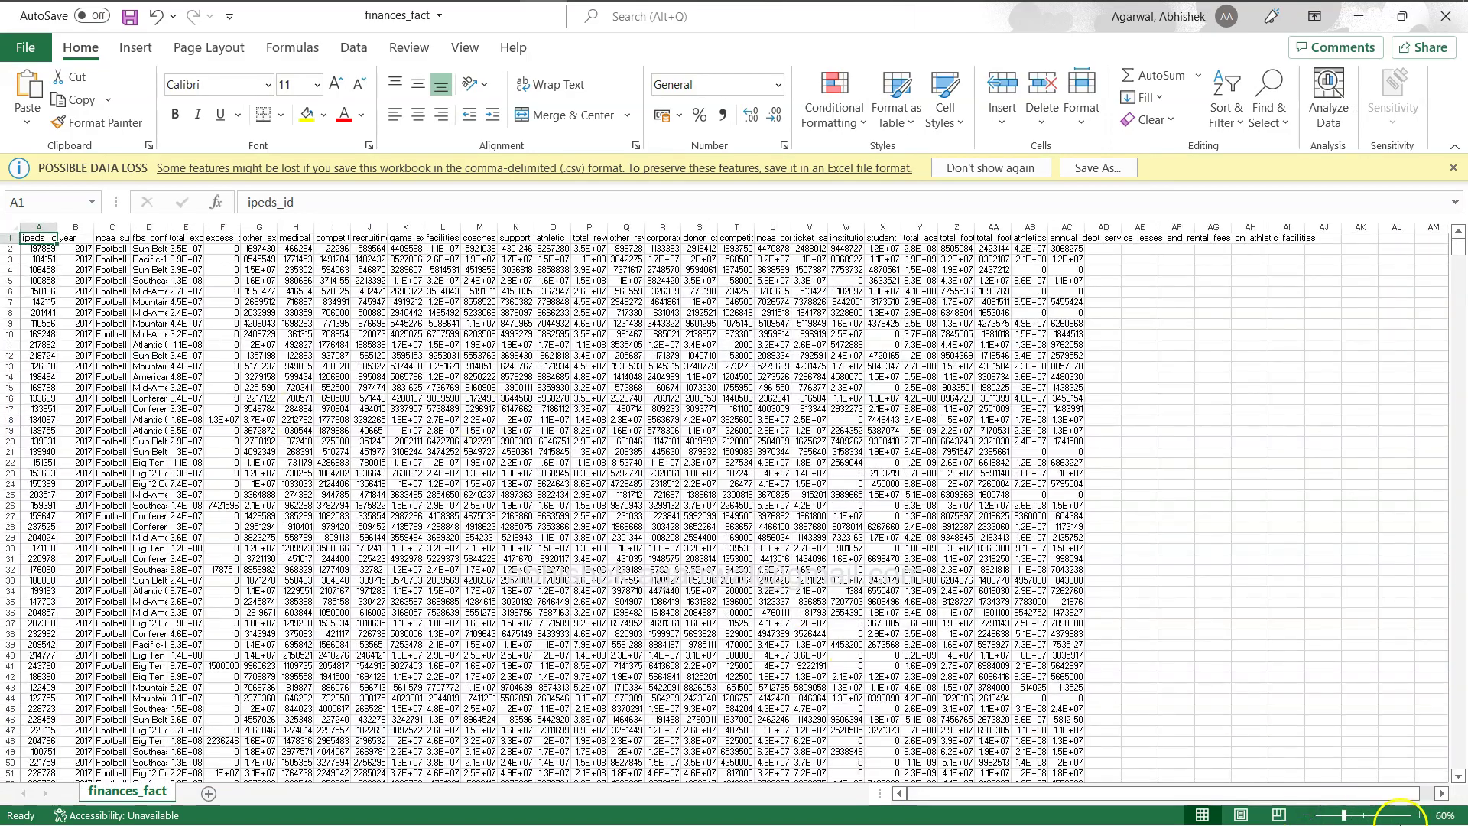
click(1420, 815)
click(1420, 815)
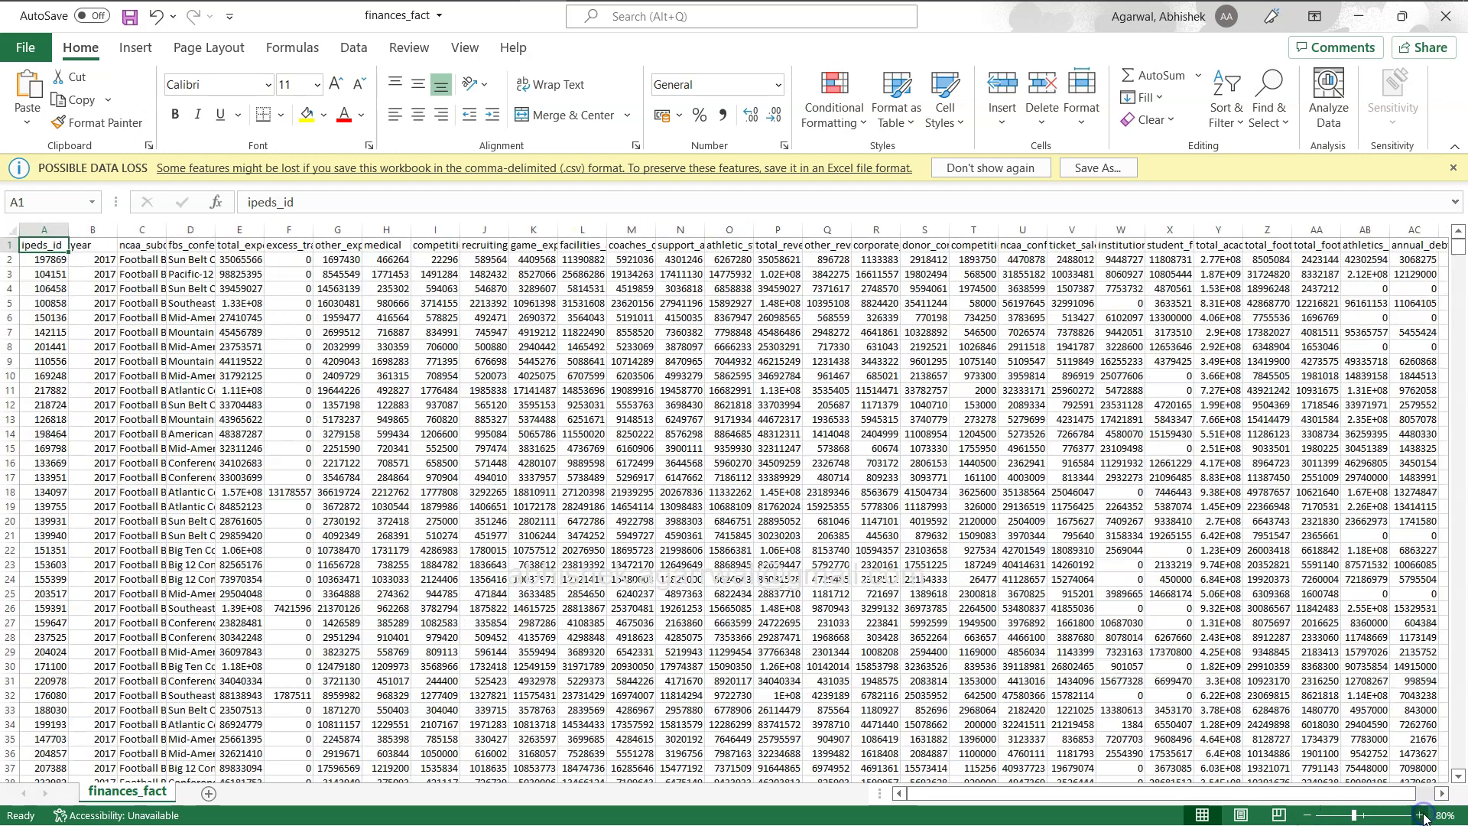
Step: Examine the finances_fact worksheet down to row 56 and across that row's columns for missing values
click(340, 572)
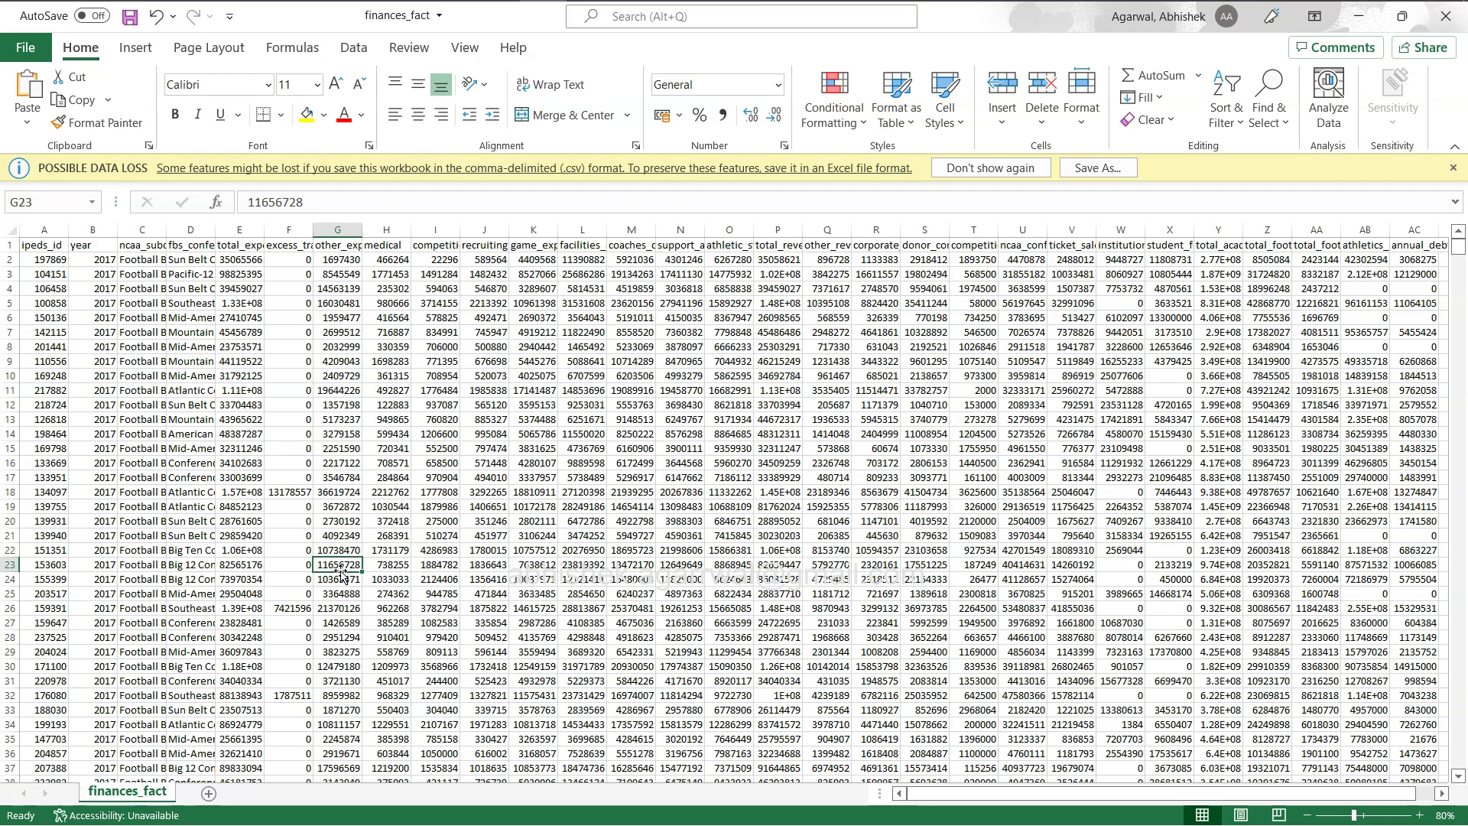
key(Down)
key(Down)
key(Down)
key(Down)
key(Down)
key(Down)
key(Down)
key(Down)
key(Down)
key(Down)
key(Down)
key(Down)
key(Down)
key(Down)
key(Down)
key(Down)
key(Down)
key(Down)
key(Down)
key(Down)
key(Up)
key(Left)
key(Left)
key(Right)
key(Right)
key(Right)
key(Right)
key(Right)
key(Right)
key(Right)
key(Right)
key(Right)
key(Right)
key(Right)
key(Right)
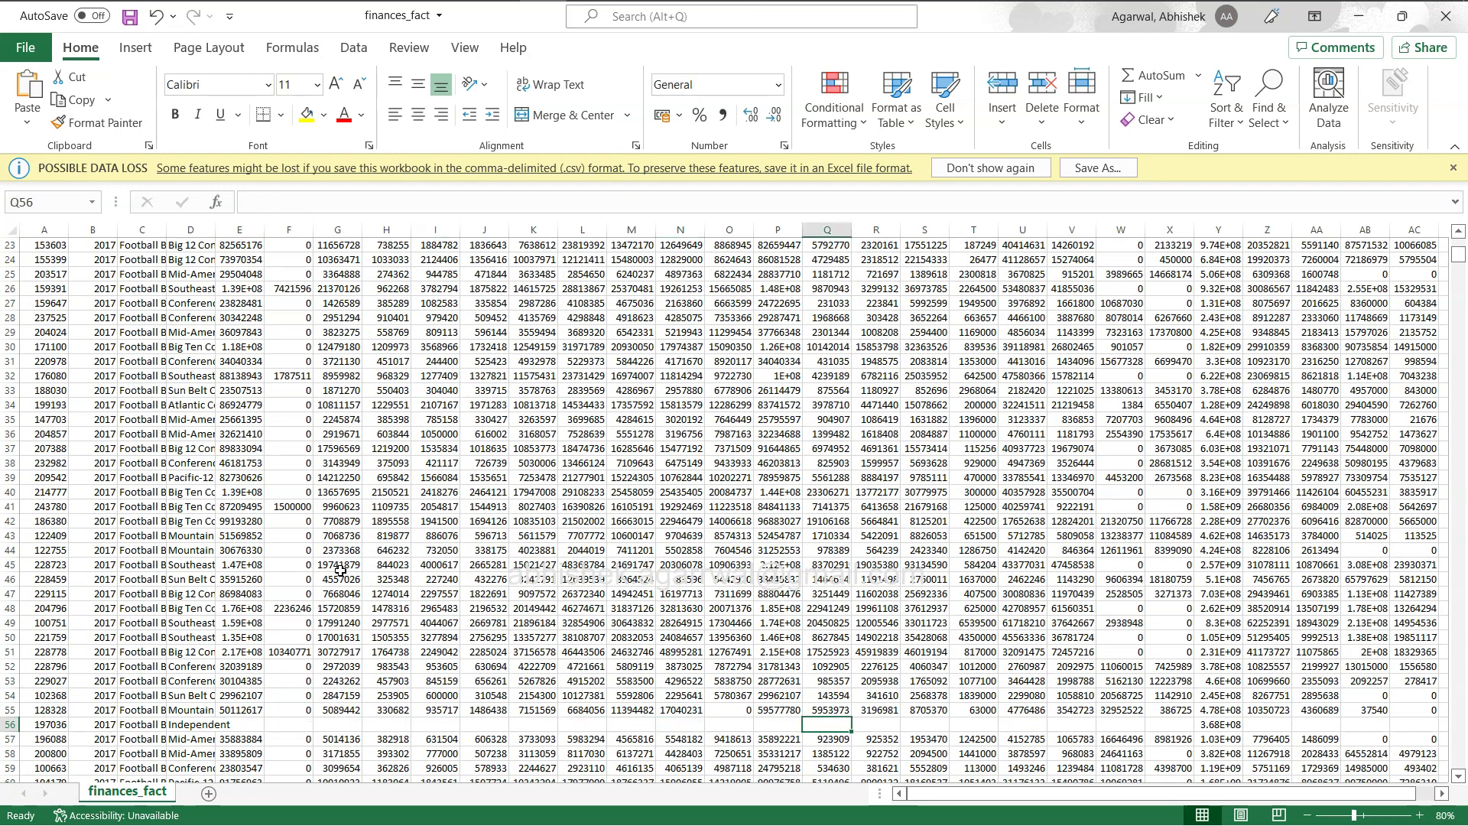
key(Right)
key(Right)
key(Right)
key(Right)
key(Right)
key(Right)
key(Right)
key(Right)
key(Right)
key(Right)
key(Right)
key(Right)
key(Right)
key(Right)
key(Right)
key(Right)
key(Right)
key(Right)
key(Right)
key(Right)
key(Left)
key(Left)
key(Left)
key(Left)
key(Left)
key(Left)
key(Left)
key(Left)
key(Left)
key(Left)
key(Left)
key(Left)
key(Left)
key(Left)
key(Left)
key(Left)
key(Left)
key(Left)
key(Left)
key(Left)
key(Left)
key(Left)
key(Left)
key(Left)
key(Left)
key(Left)
key(Left)
key(Left)
key(Left)
key(Left)
key(Left)
key(Left)
key(Right)
key(Right)
key(Right)
key(Right)
key(Right)
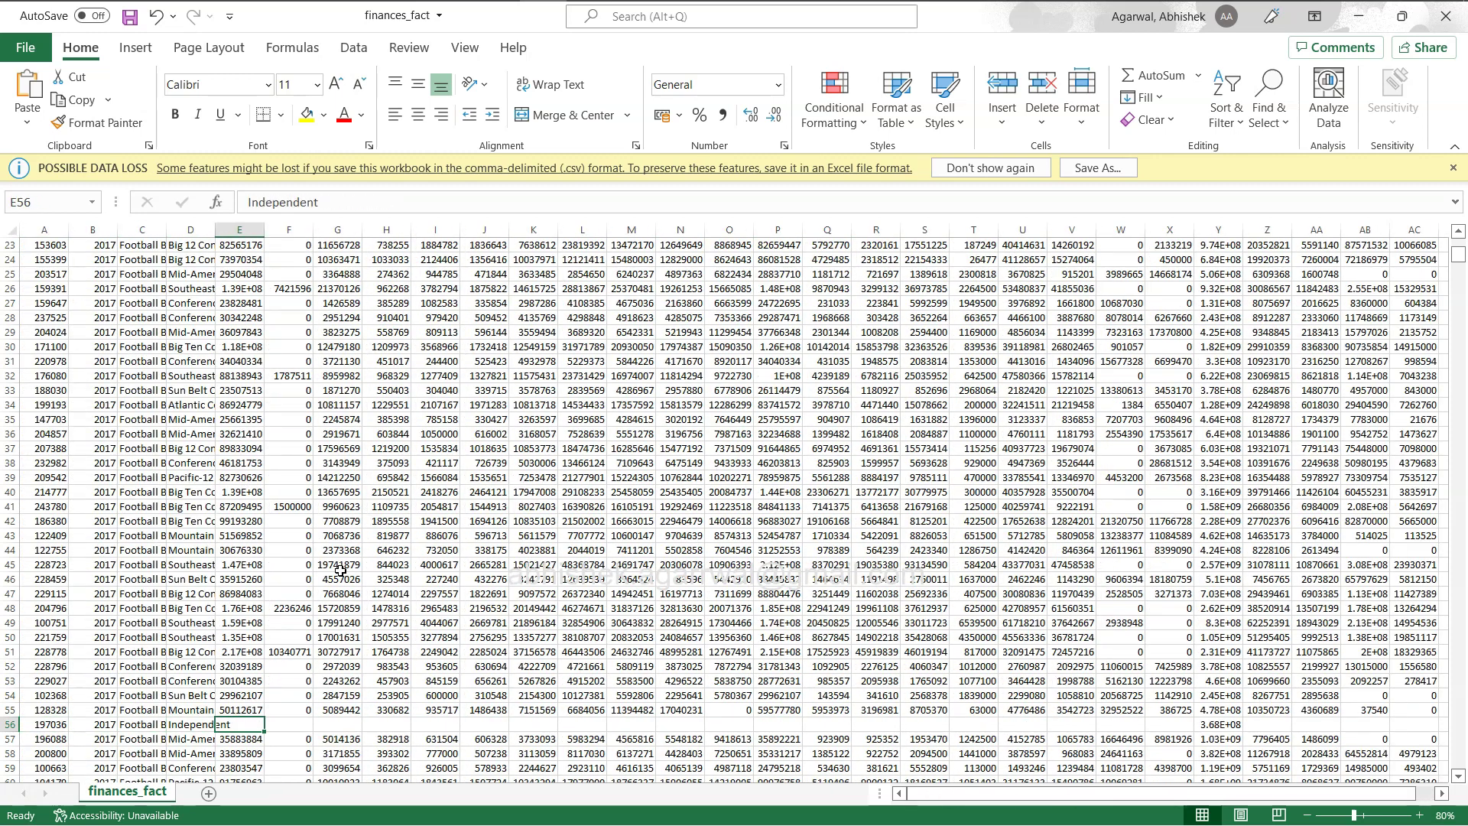
Step: Compare row 56 of the finances_fact worksheet with the rows above it for a missing total_expenses value
key(Up)
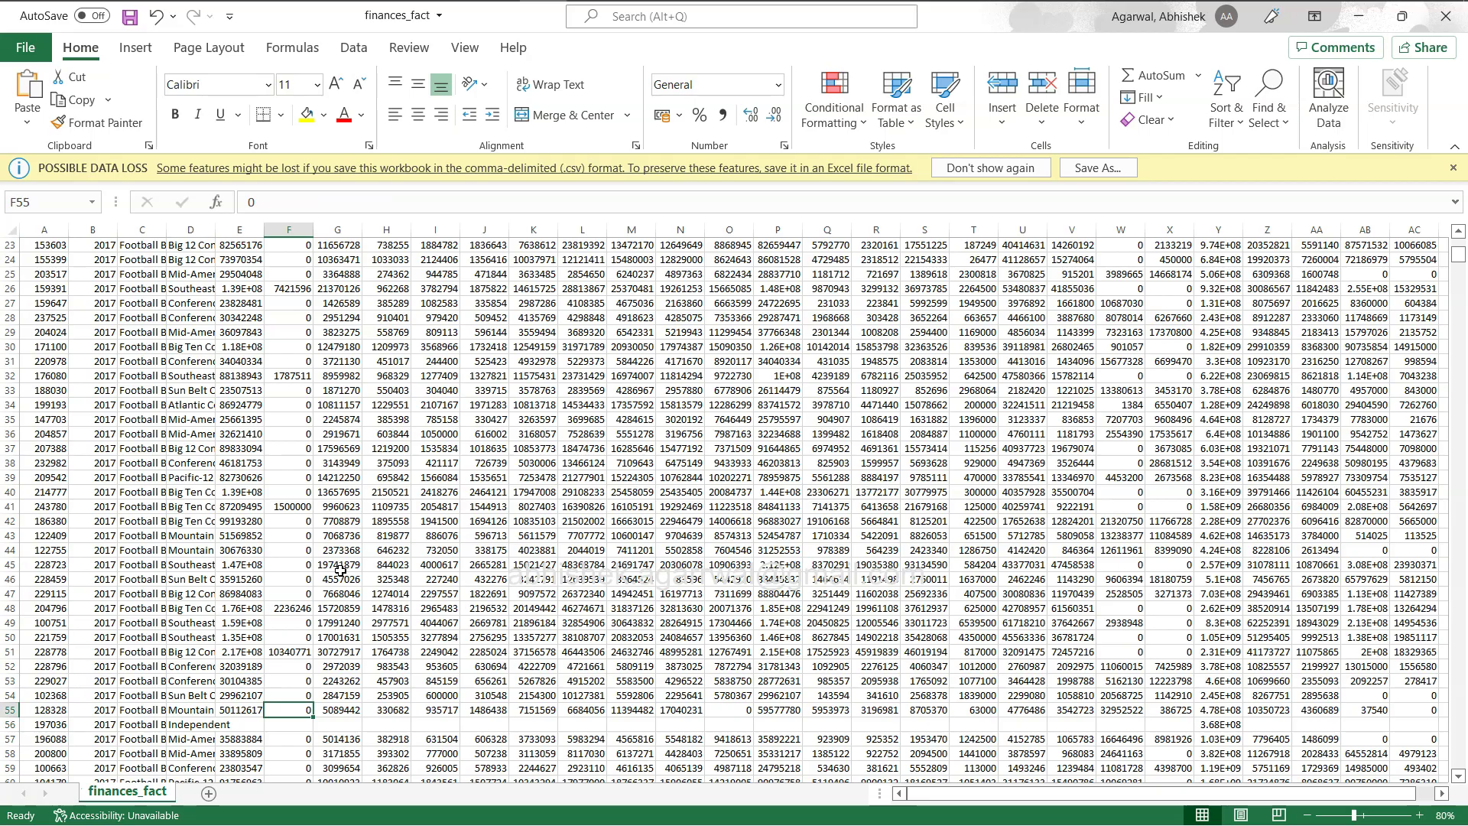
key(Left)
key(ctrl+Up)
key(Down)
key(Down)
key(Down)
key(Down)
key(Down)
key(Down)
key(Down)
key(Down)
key(Down)
key(Down)
key(Down)
key(Down)
key(Down)
key(Down)
key(Down)
key(Down)
key(Down)
key(Down)
key(Down)
key(Down)
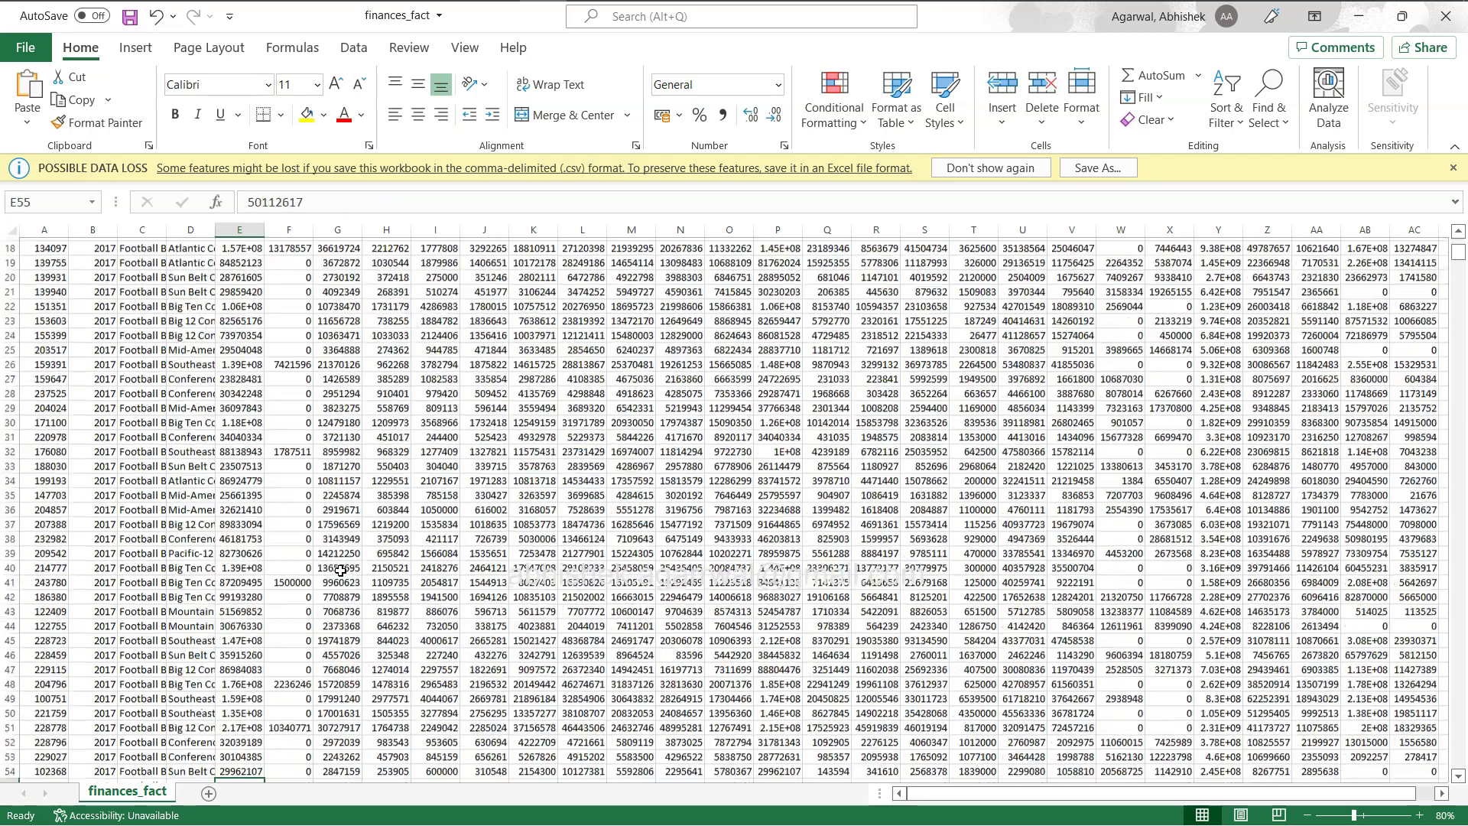
key(Up)
key(Up)
key(Up)
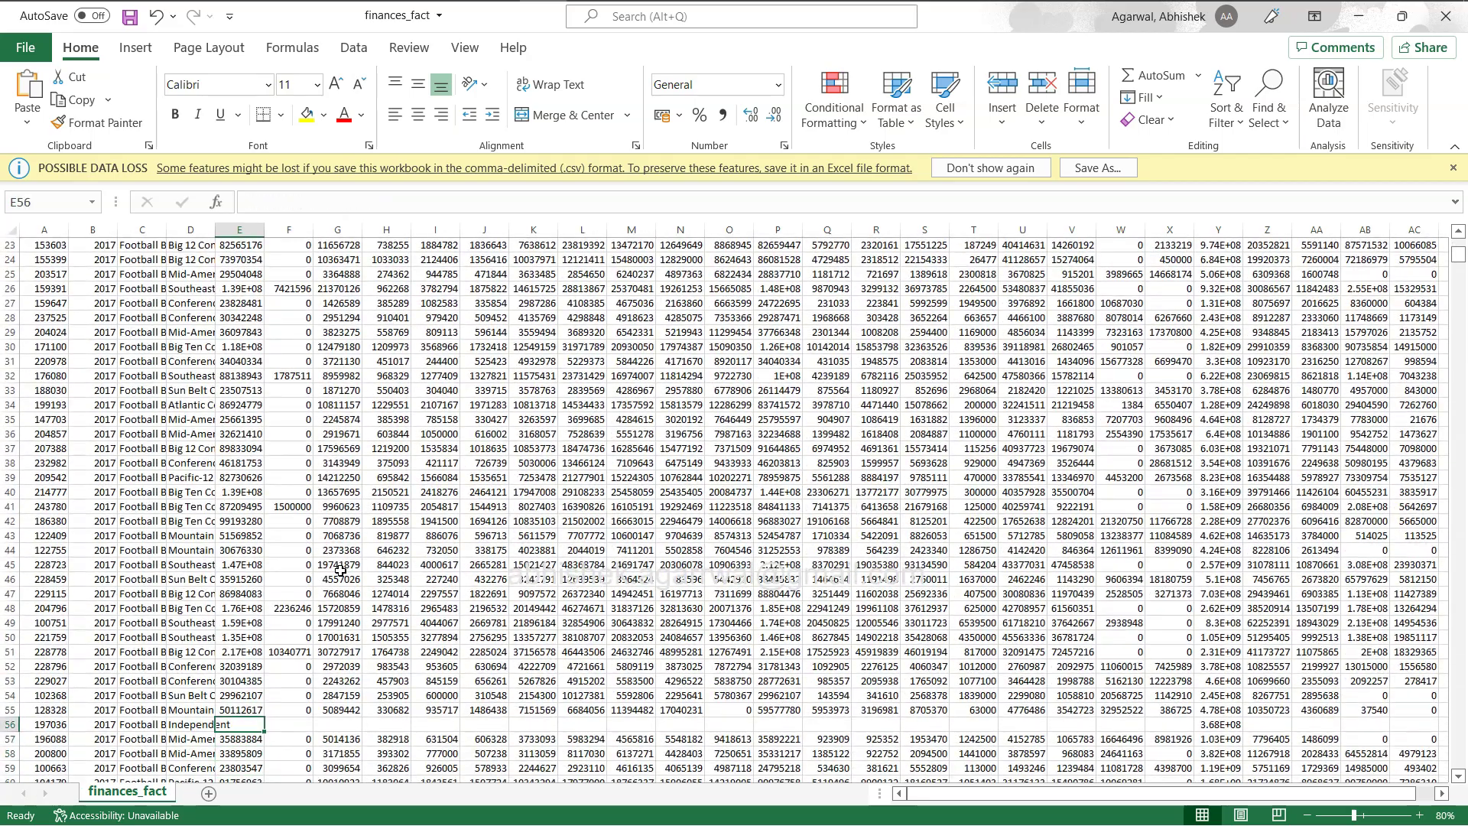
click(9, 724)
key(Right)
key(Left)
Step: Check the total_expenses column down to row 600 for blank cells and return to its header
key(ctrl+Down)
key(ctrl+Down)
key(Down)
key(Down)
key(Down)
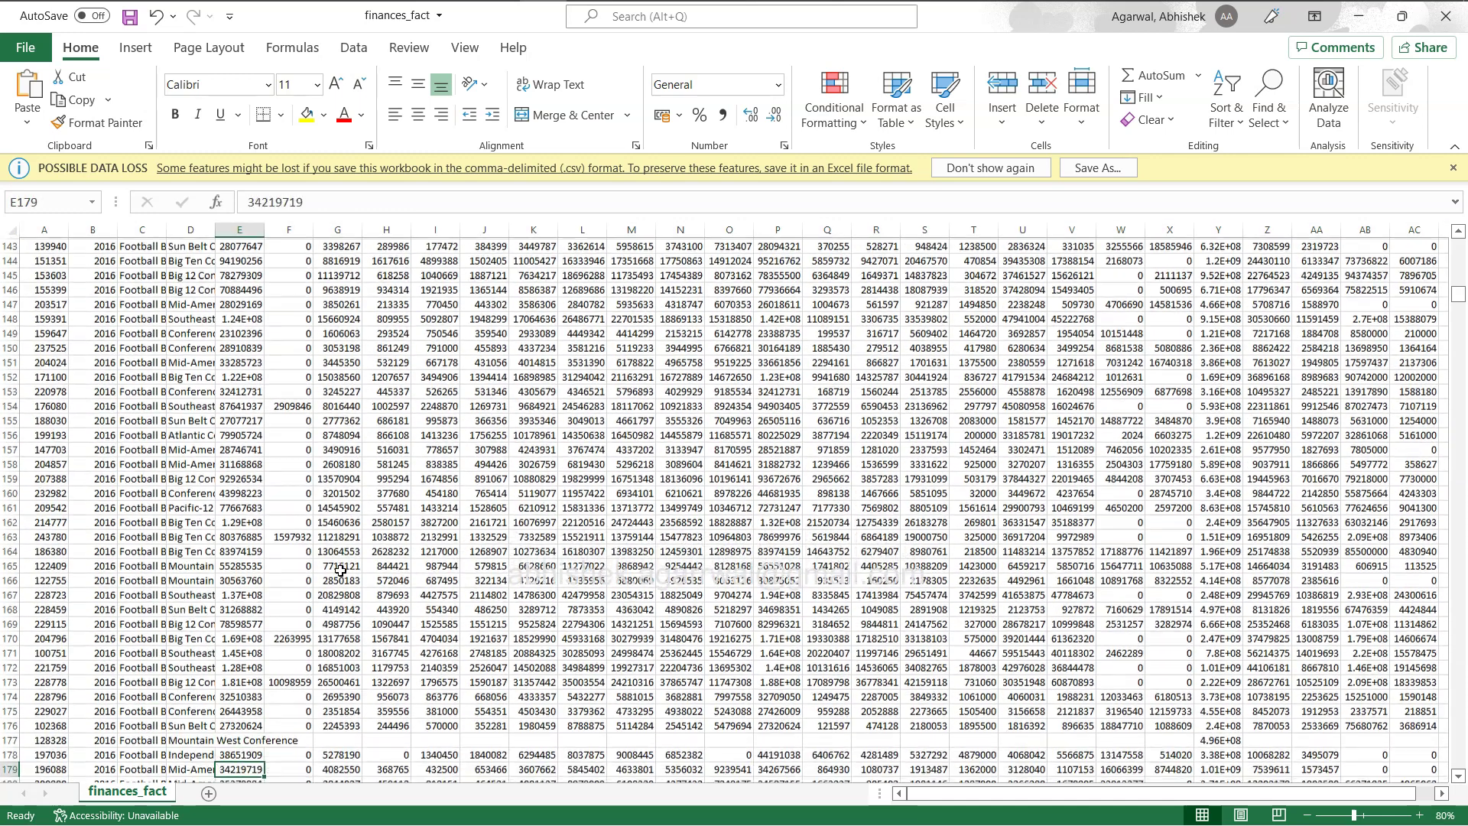
key(Down)
key(Down)
key(Down)
key(ctrl+Down)
key(Down)
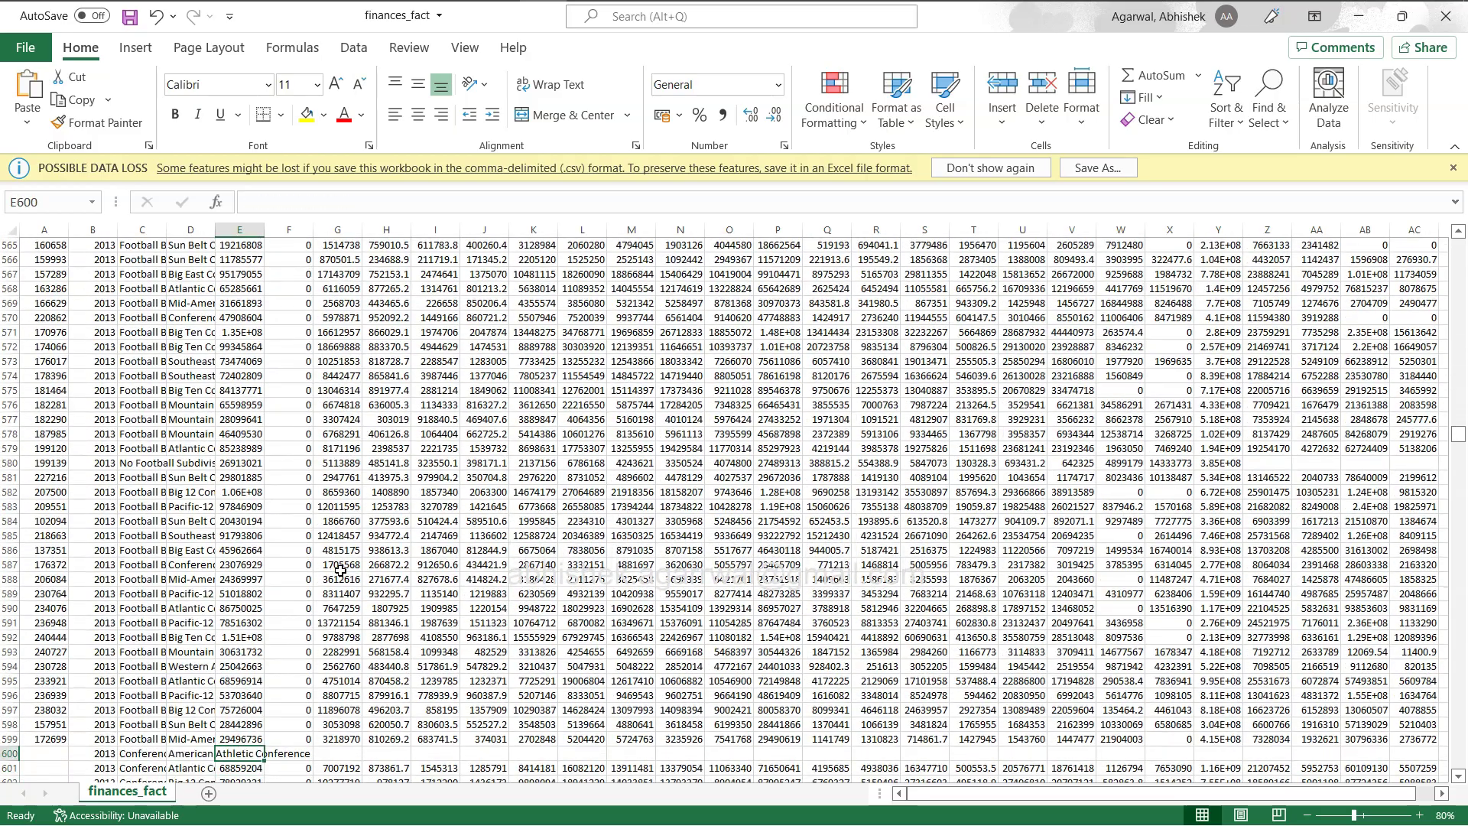
key(ctrl+Up)
key(ctrl+Up)
key(ctrl+Up)
key(ctrl+Up)
key(ctrl+Up)
key(ctrl+Up)
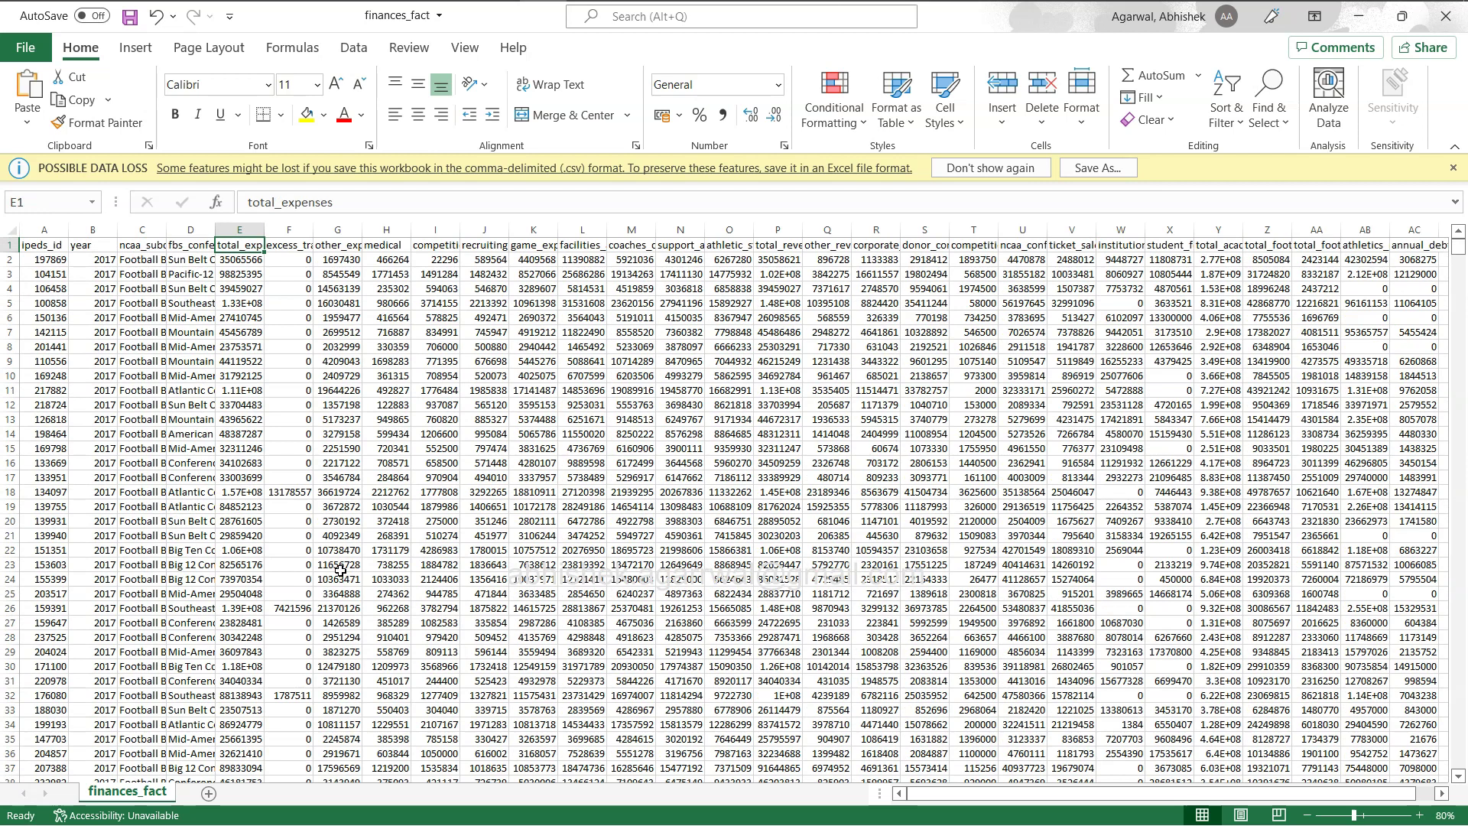
Step: Switch to Power BI Desktop and open the Power Query Editor
key(alt+Tab)
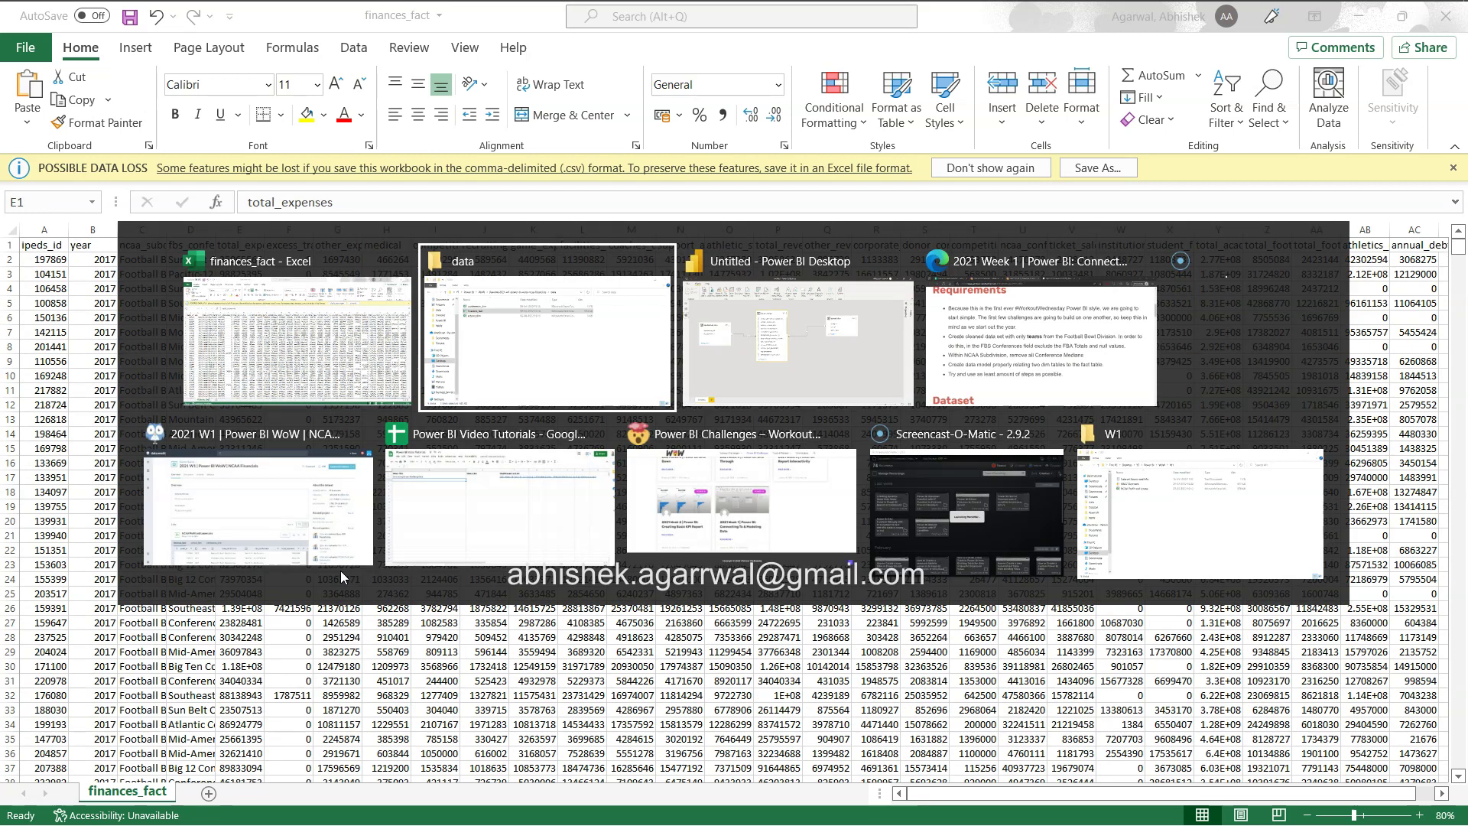
key(alt+Tab)
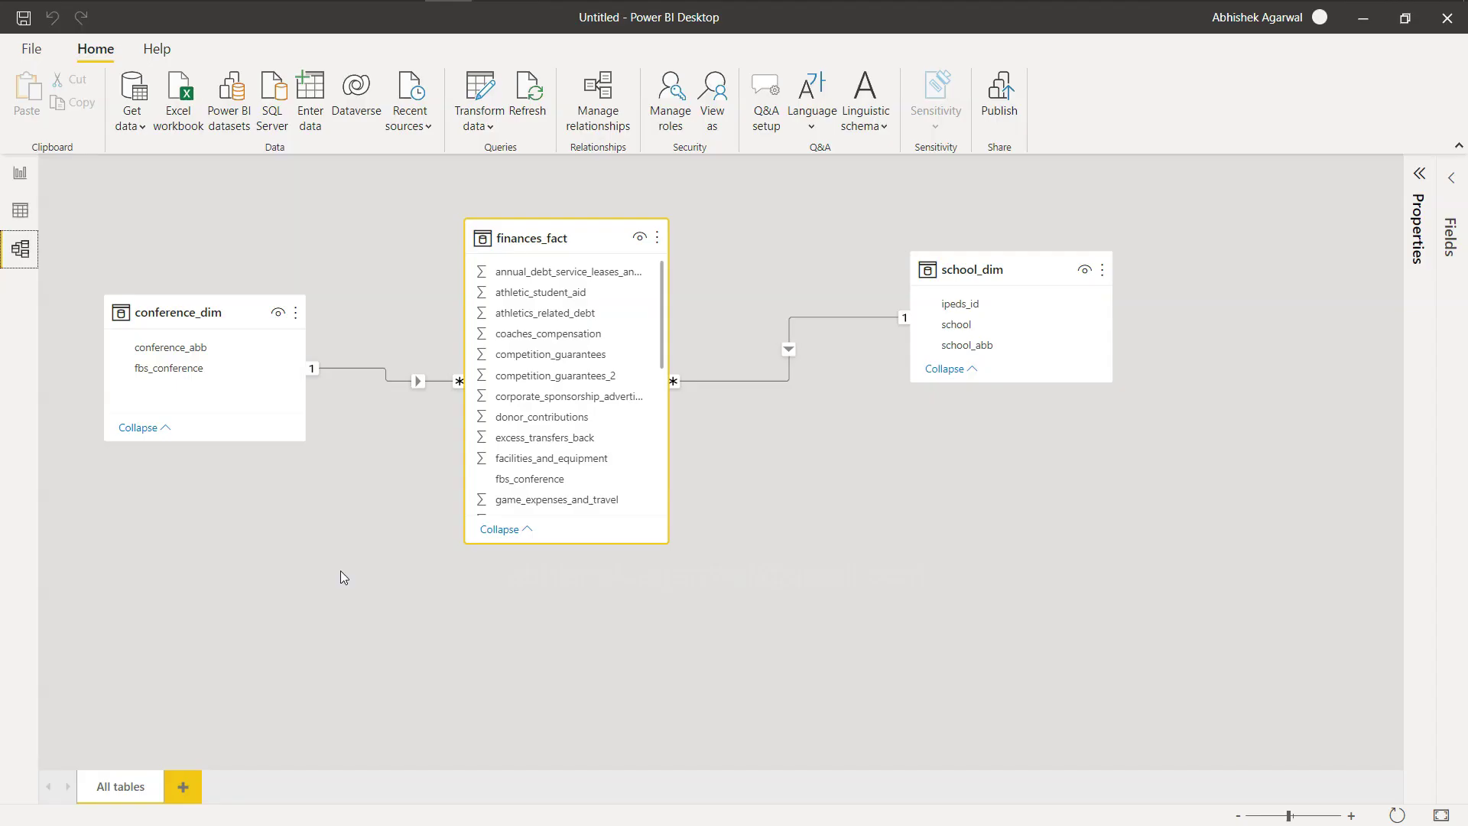
click(481, 120)
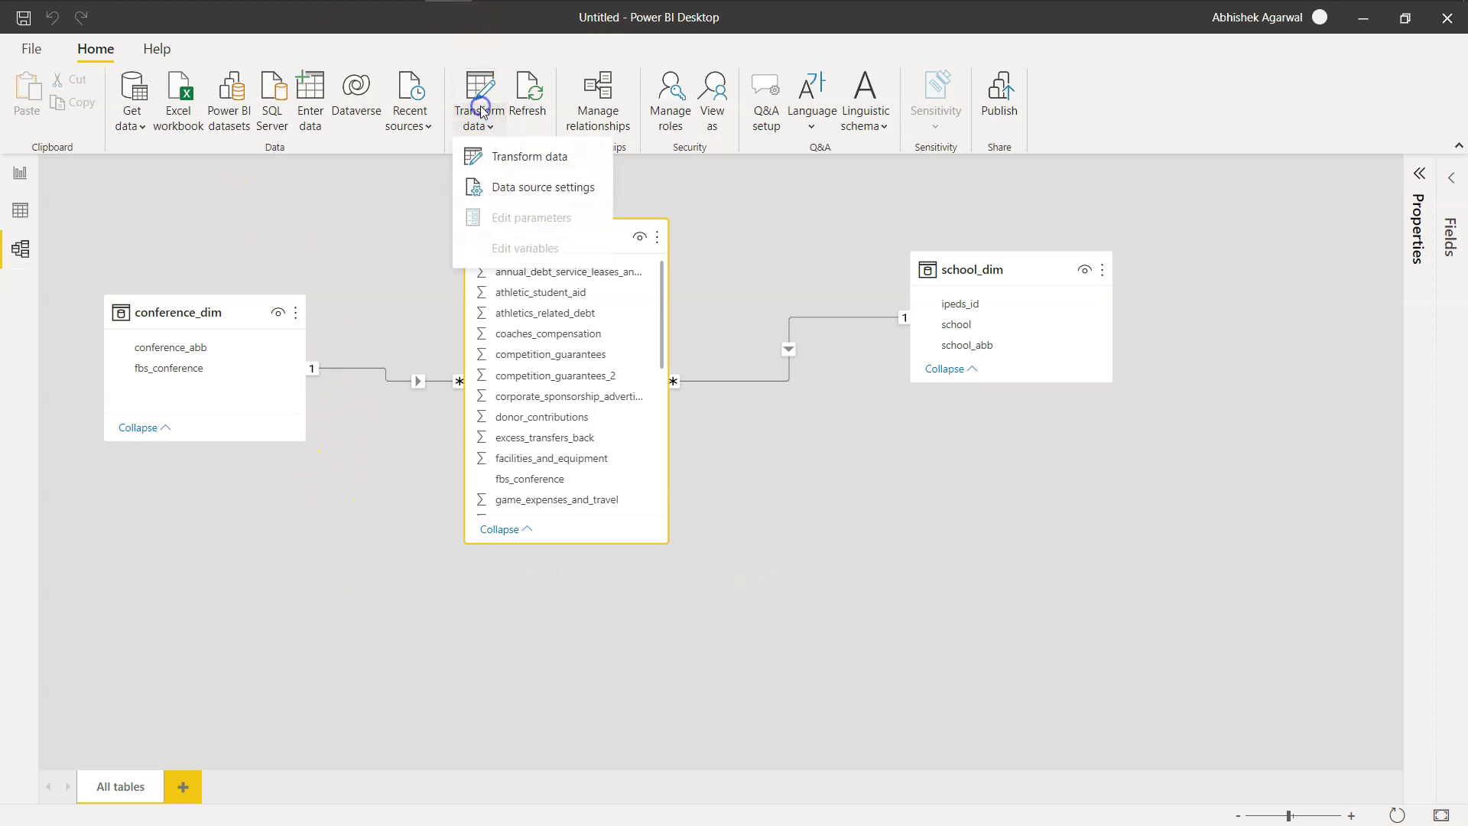
click(507, 163)
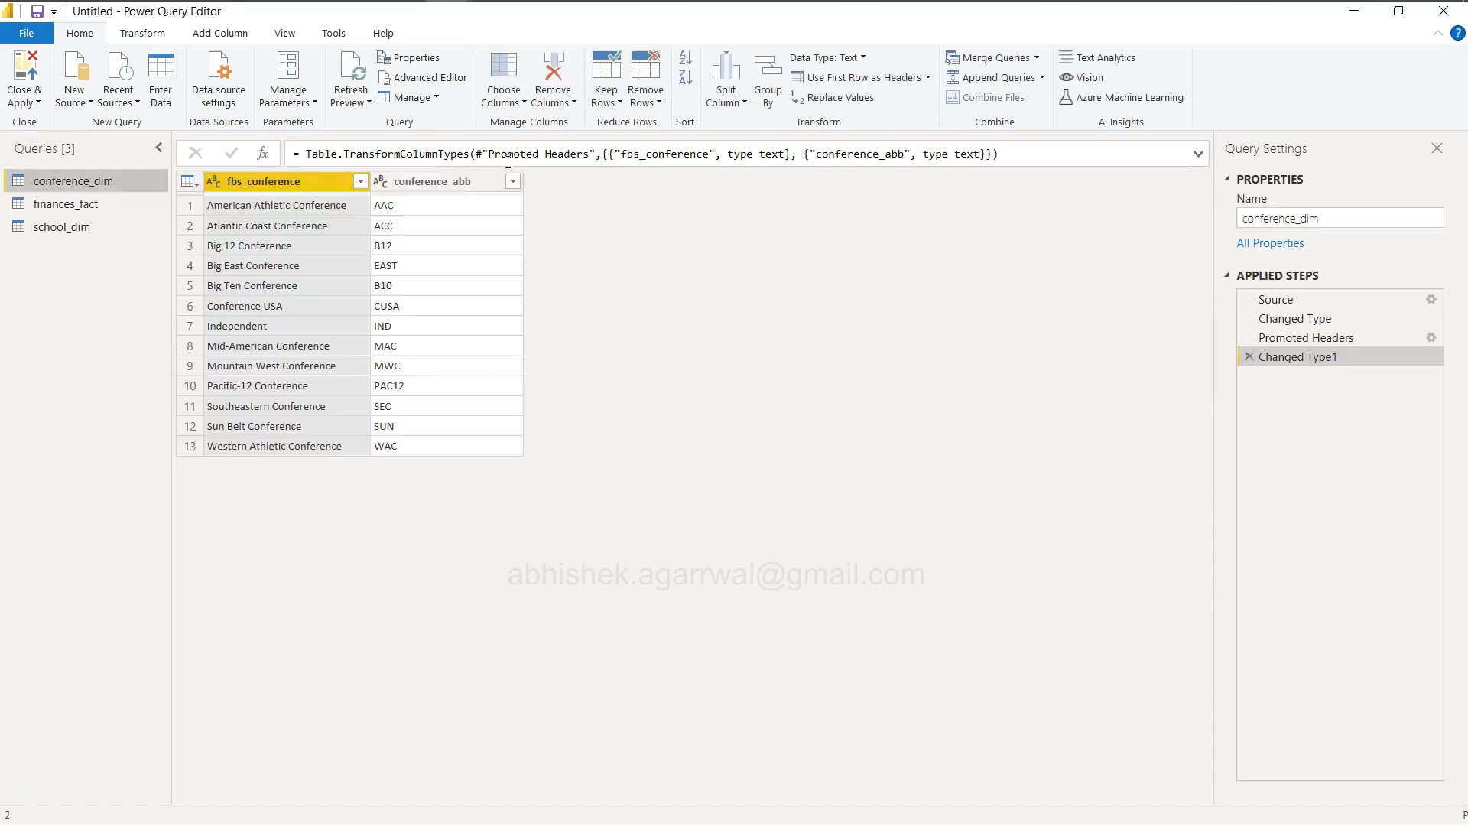
Step: Filter the null values out of the total_expenses column in the finances_fact query
click(93, 205)
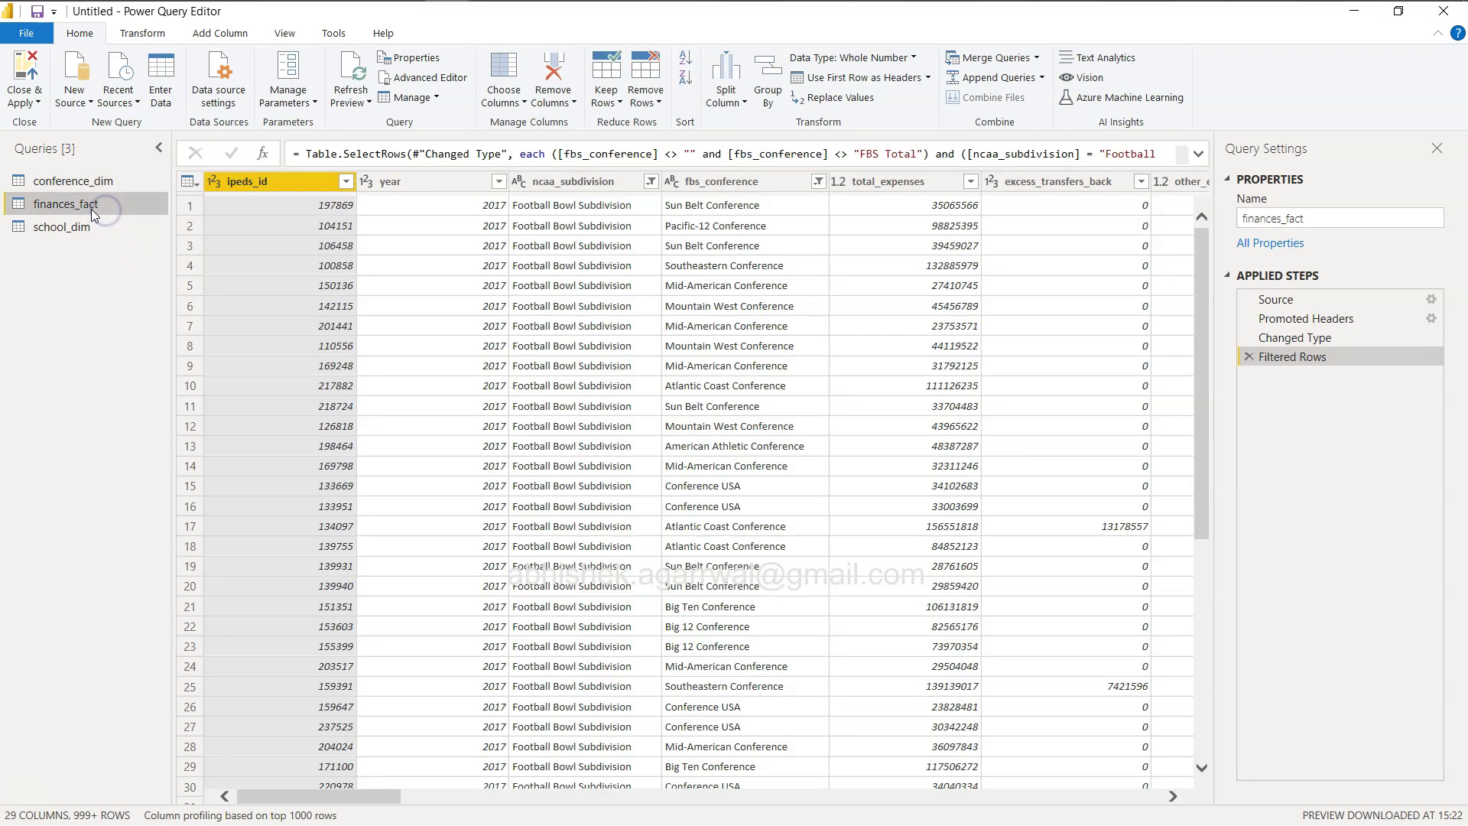
click(970, 182)
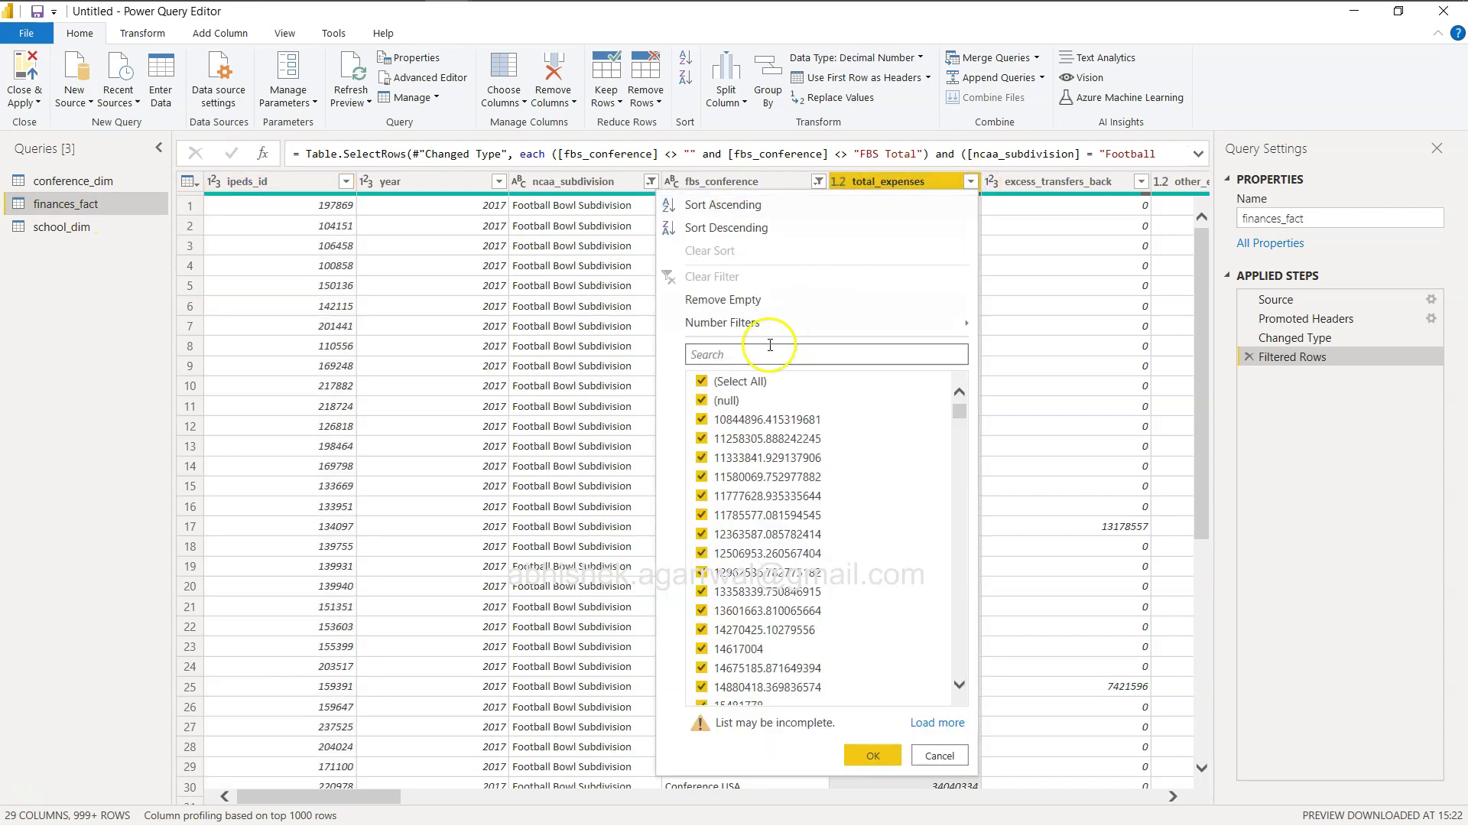
click(703, 403)
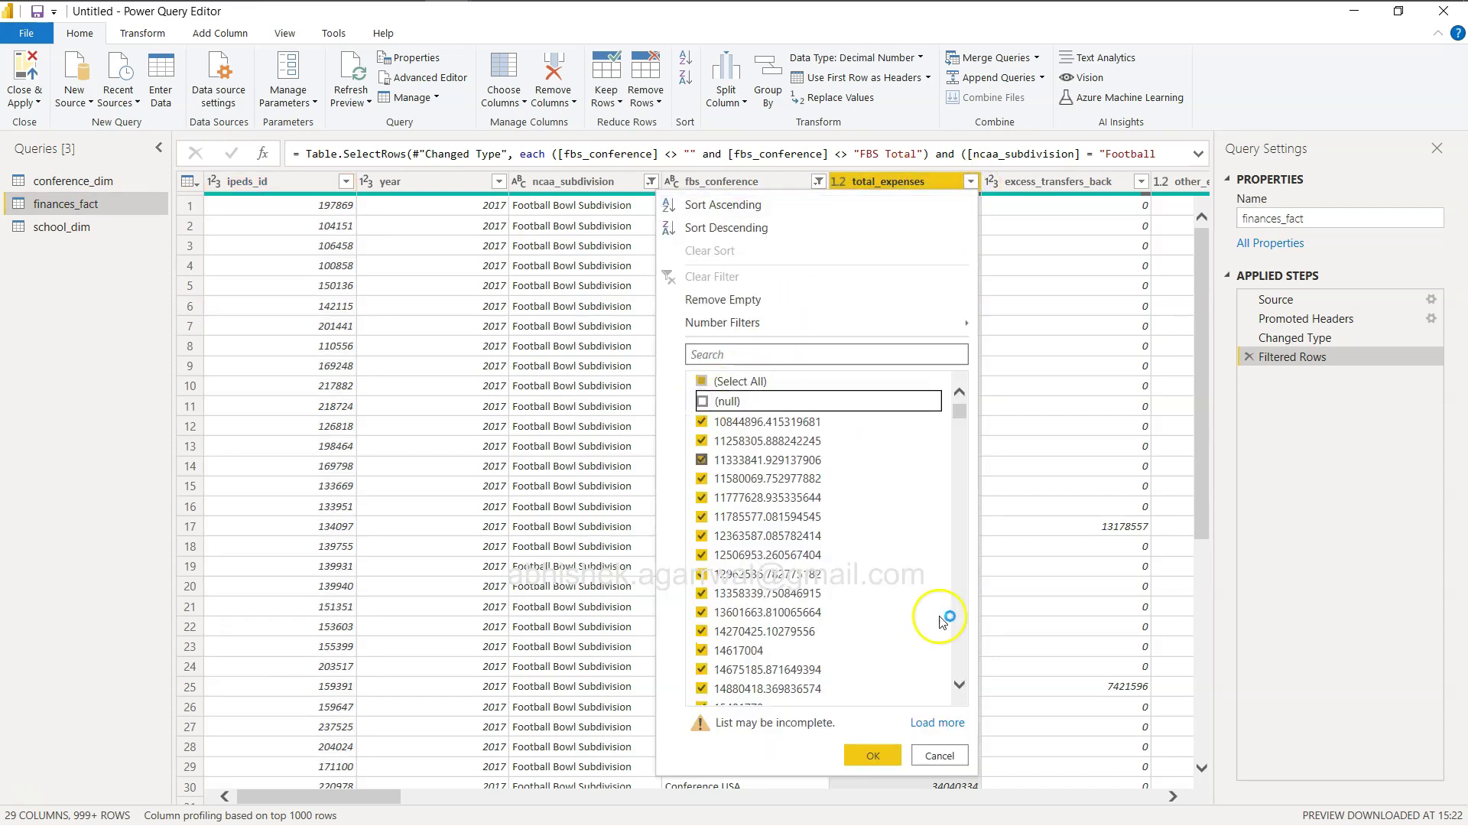
scroll(818, 625, down, 10)
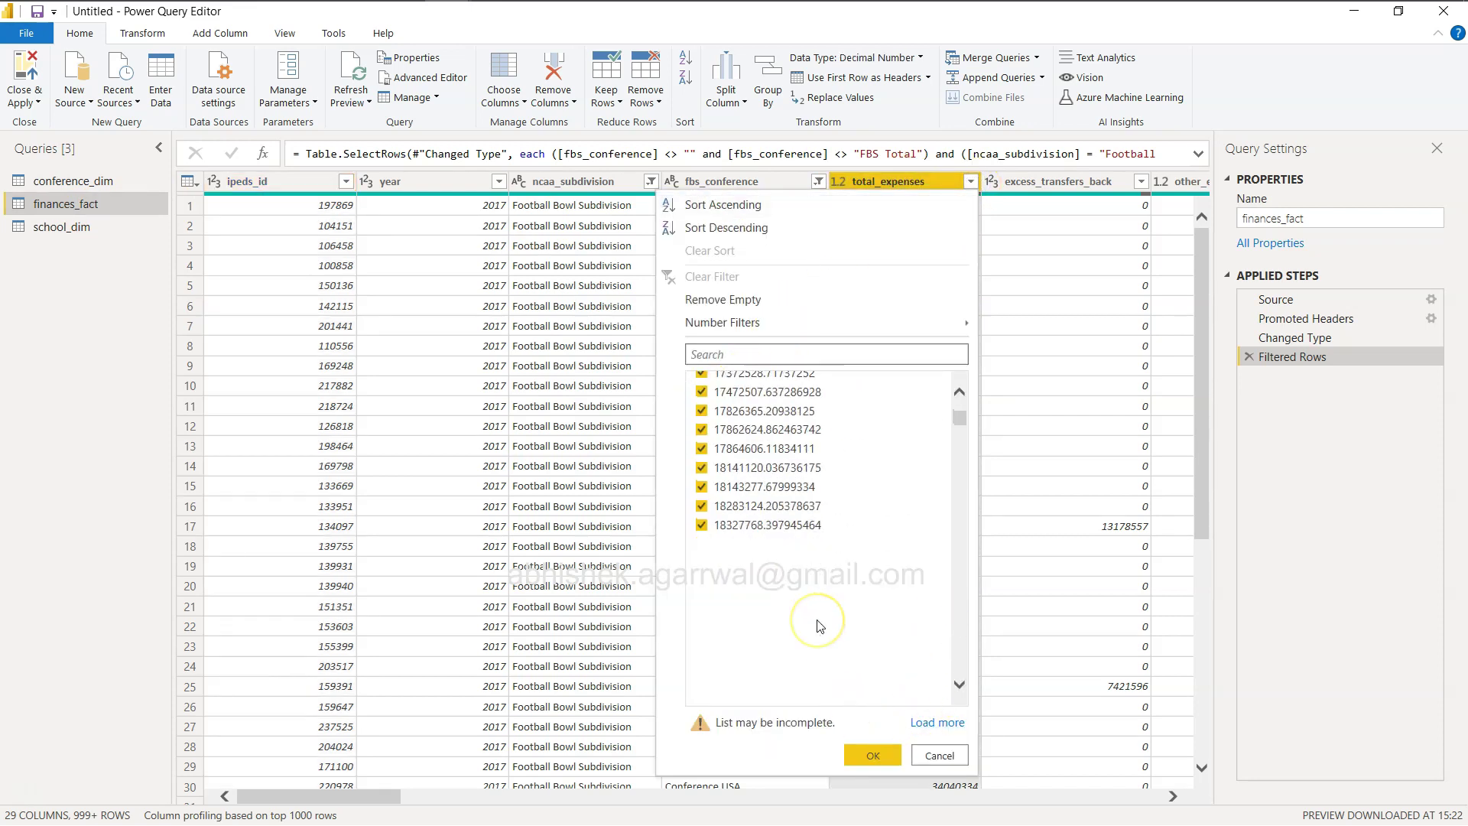
click(872, 756)
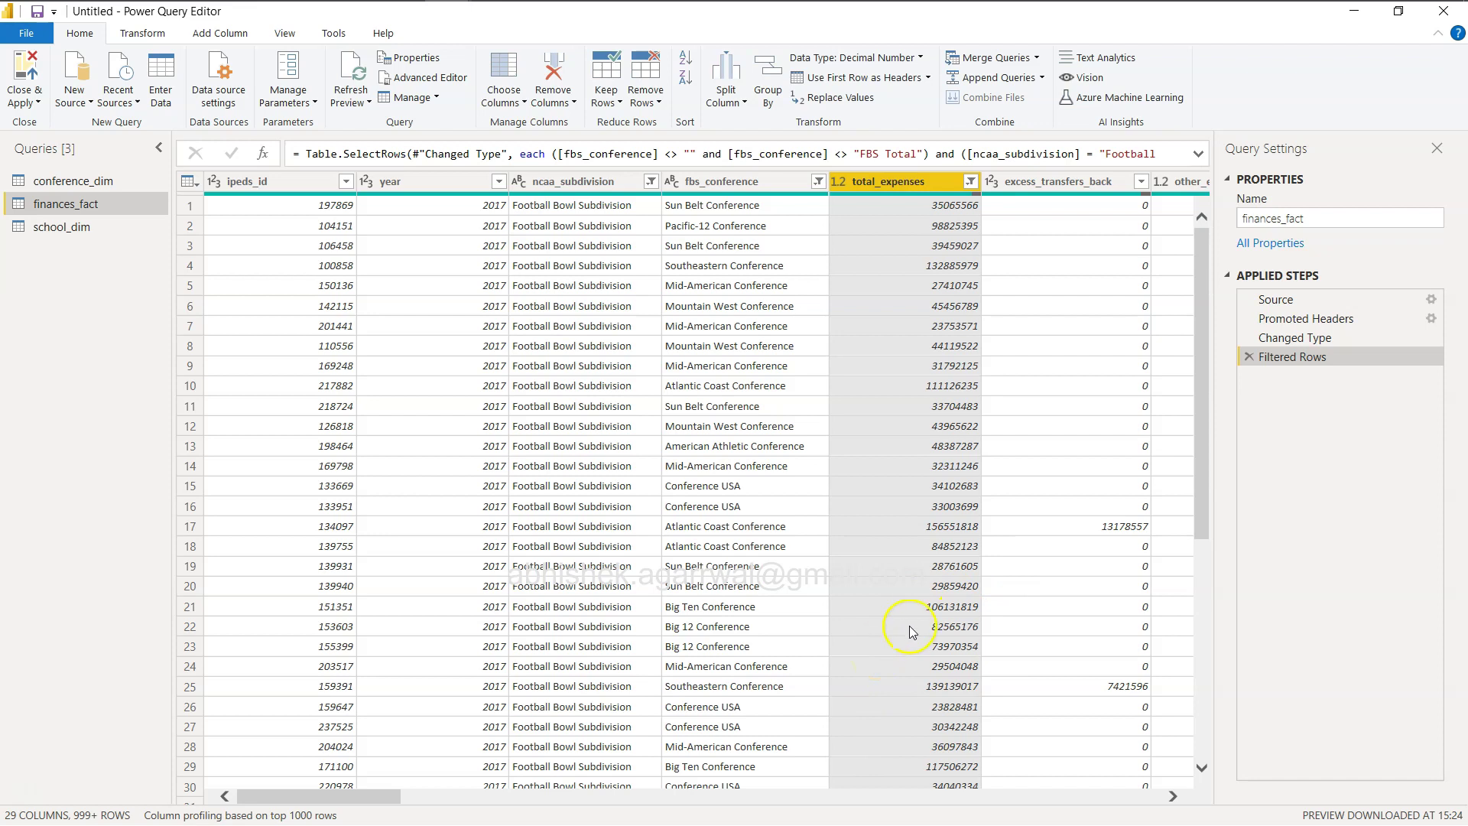
scroll(912, 632, right, 2)
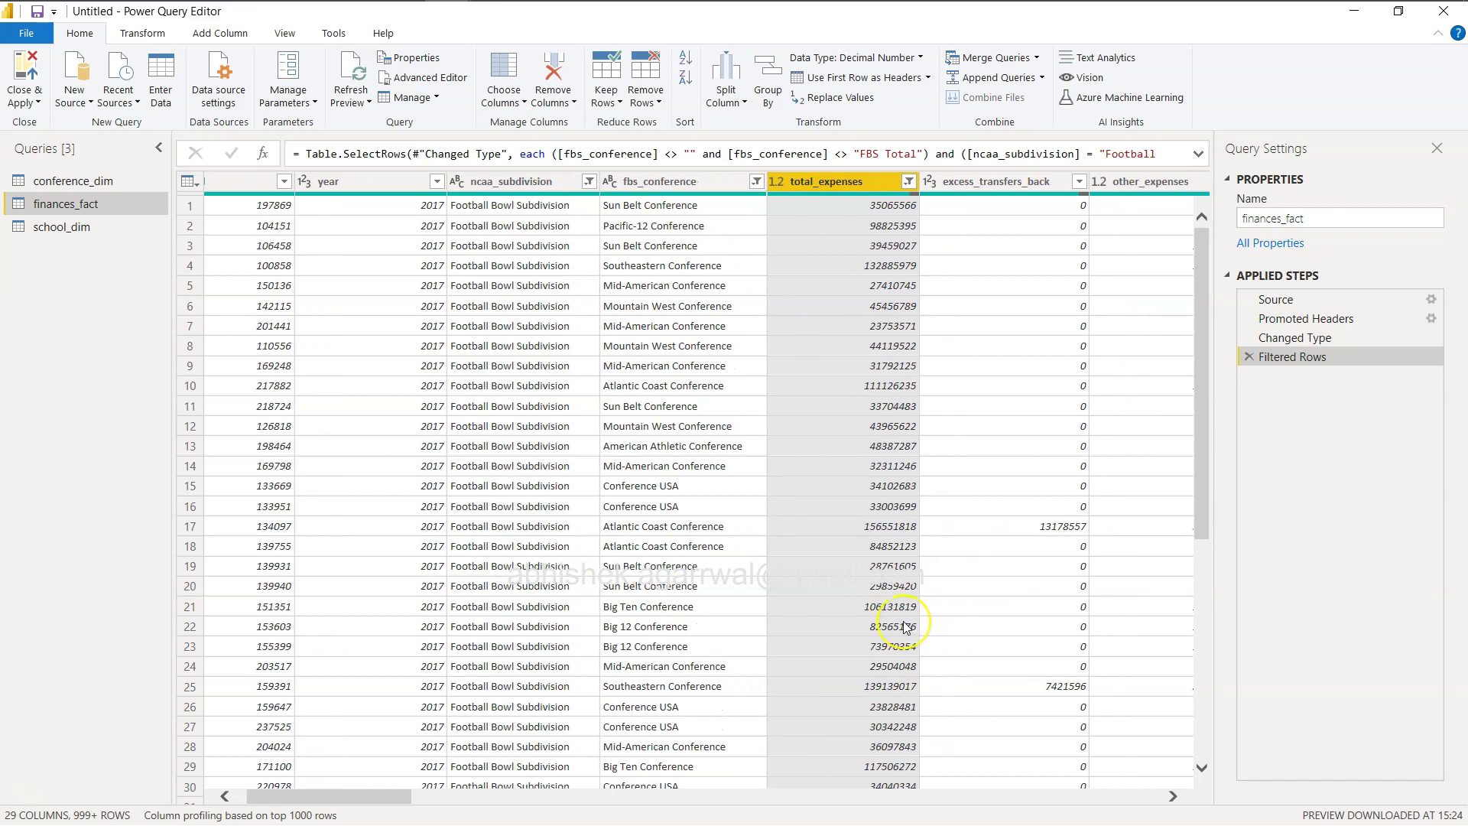
Step: Switch to the finances_fact workbook in Excel and recheck the total_expenses column down to row 965 for blank cells
key(alt+Tab)
key(alt+Tab)
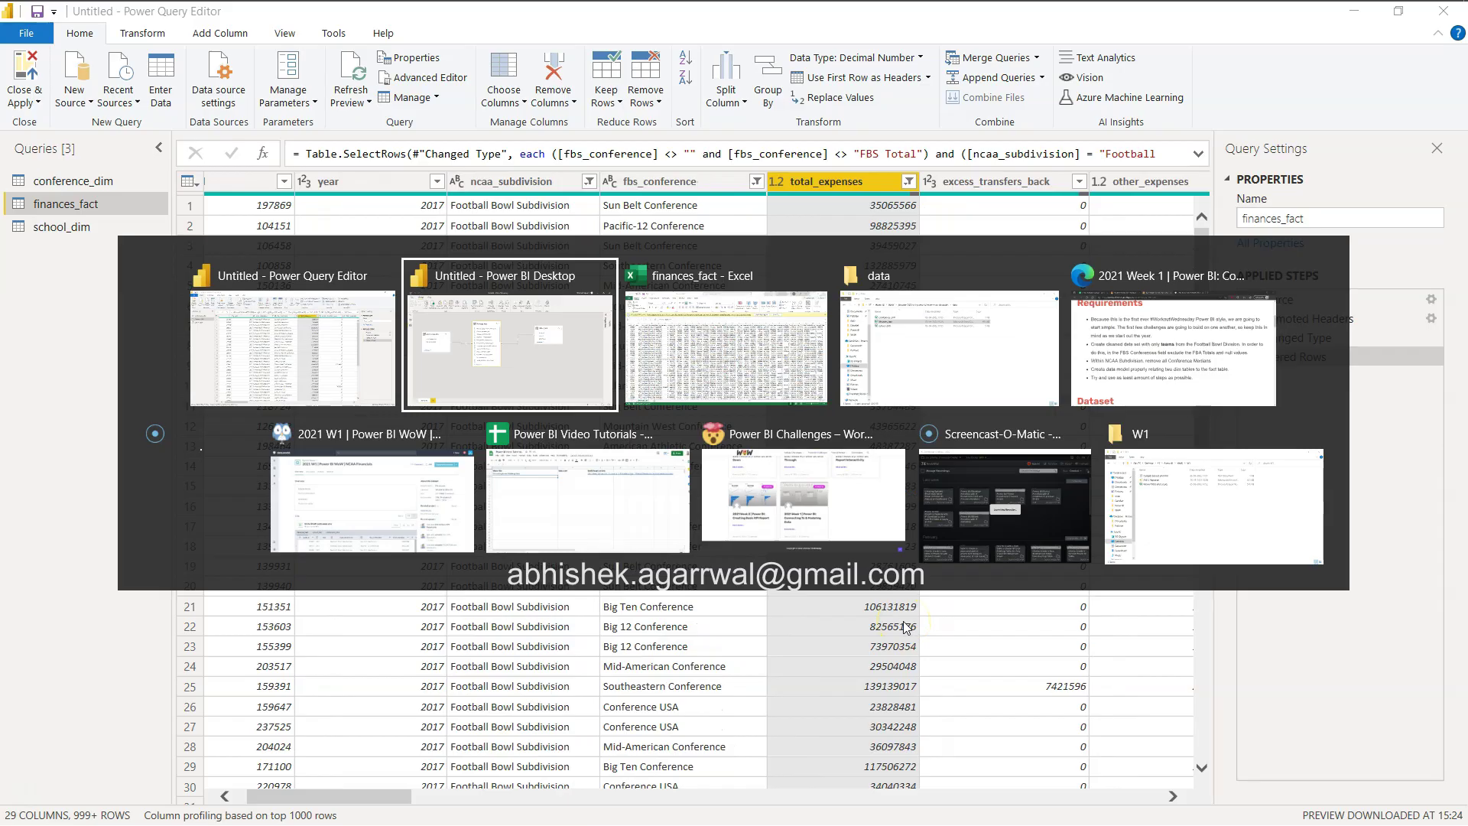
key(Down)
key(Down)
key(Down)
key(Down)
key(Down)
key(Down)
key(Down)
key(Down)
key(Down)
key(Down)
key(Down)
key(Down)
key(Down)
key(Down)
key(Down)
key(Down)
key(Down)
key(Down)
key(Down)
key(Down)
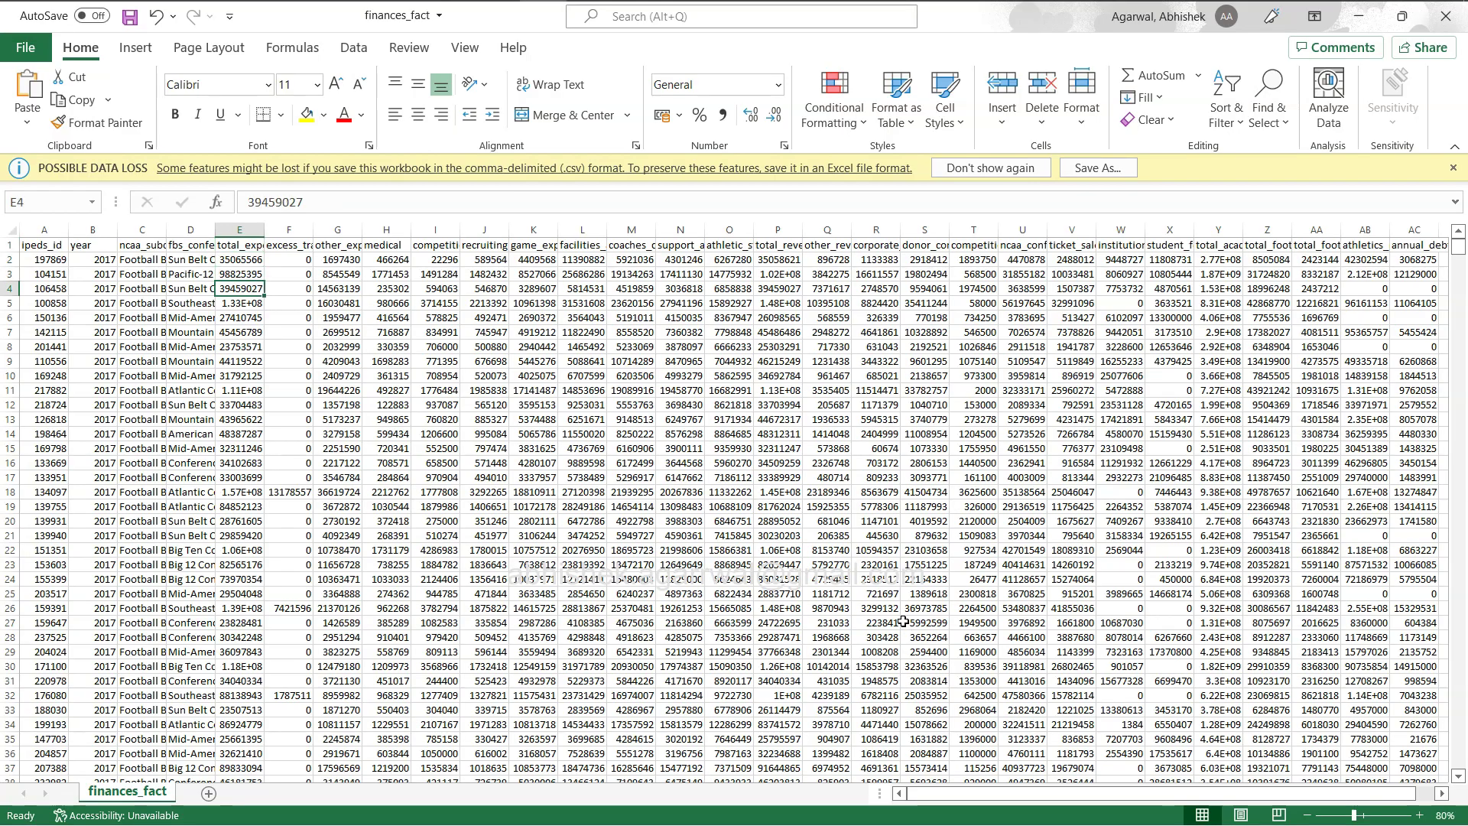
key(Up)
key(Up)
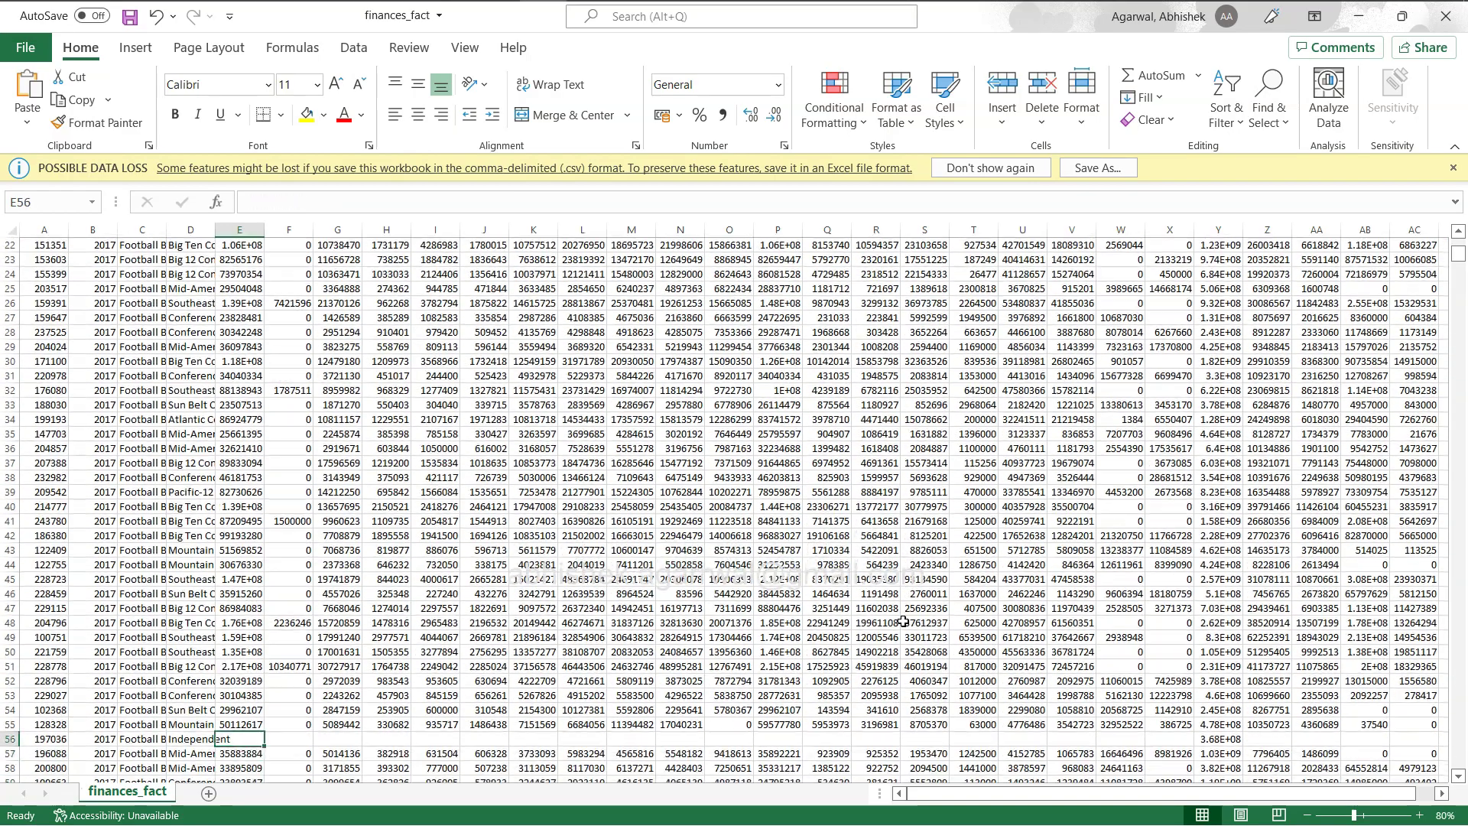
key(ctrl+Down)
key(ctrl+Down)
key(ctrl+Down)
key(ctrl+Down)
key(ctrl+Down)
key(Down)
key(Down)
key(ctrl+Down)
key(Down)
key(Down)
key(Down)
key(Down)
key(Down)
key(ctrl+Down)
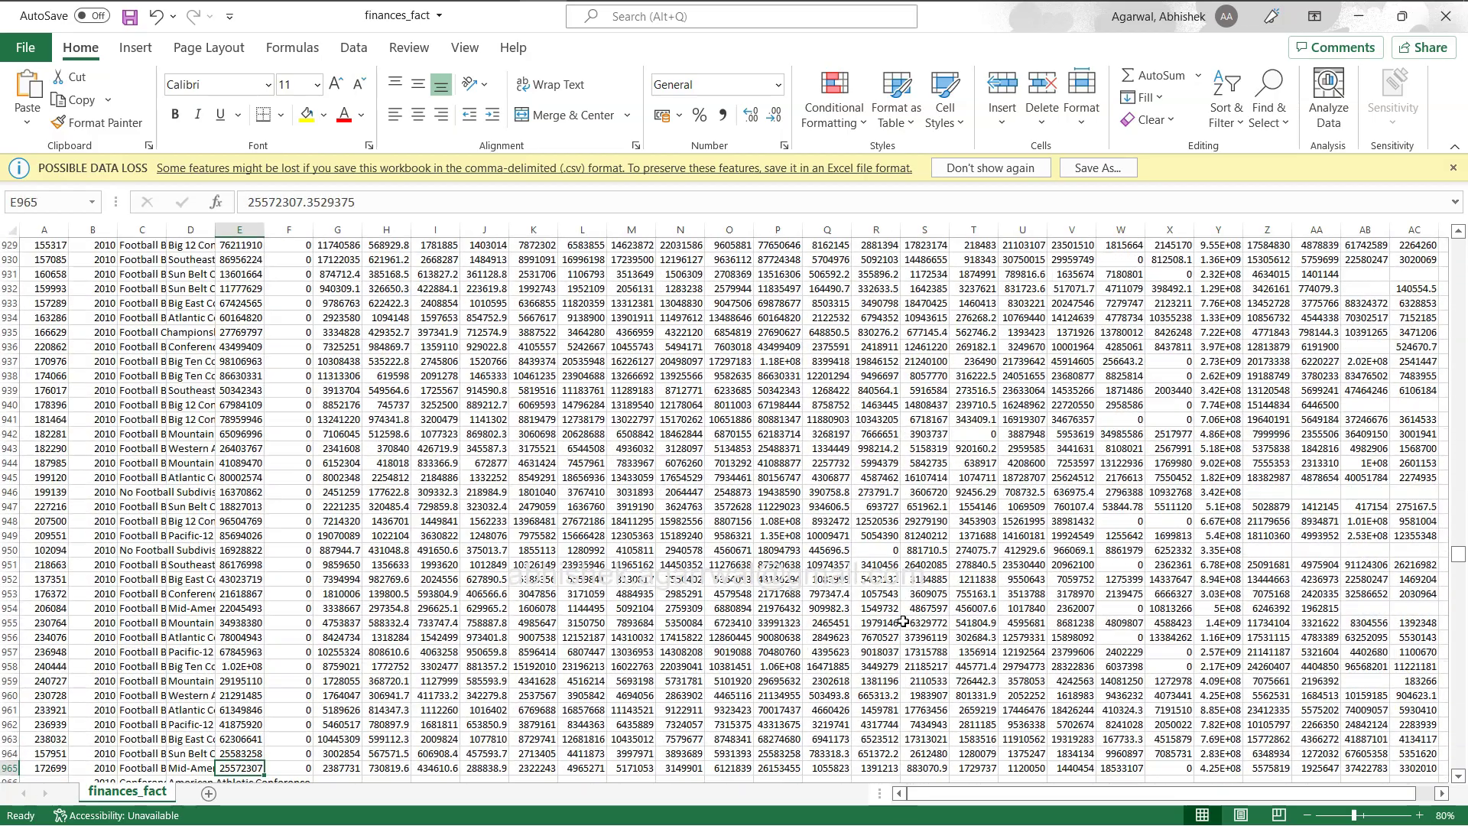
Step: Switch back to the Power Query Editor and examine the values in the finances_fact expense columns
key(alt+Tab)
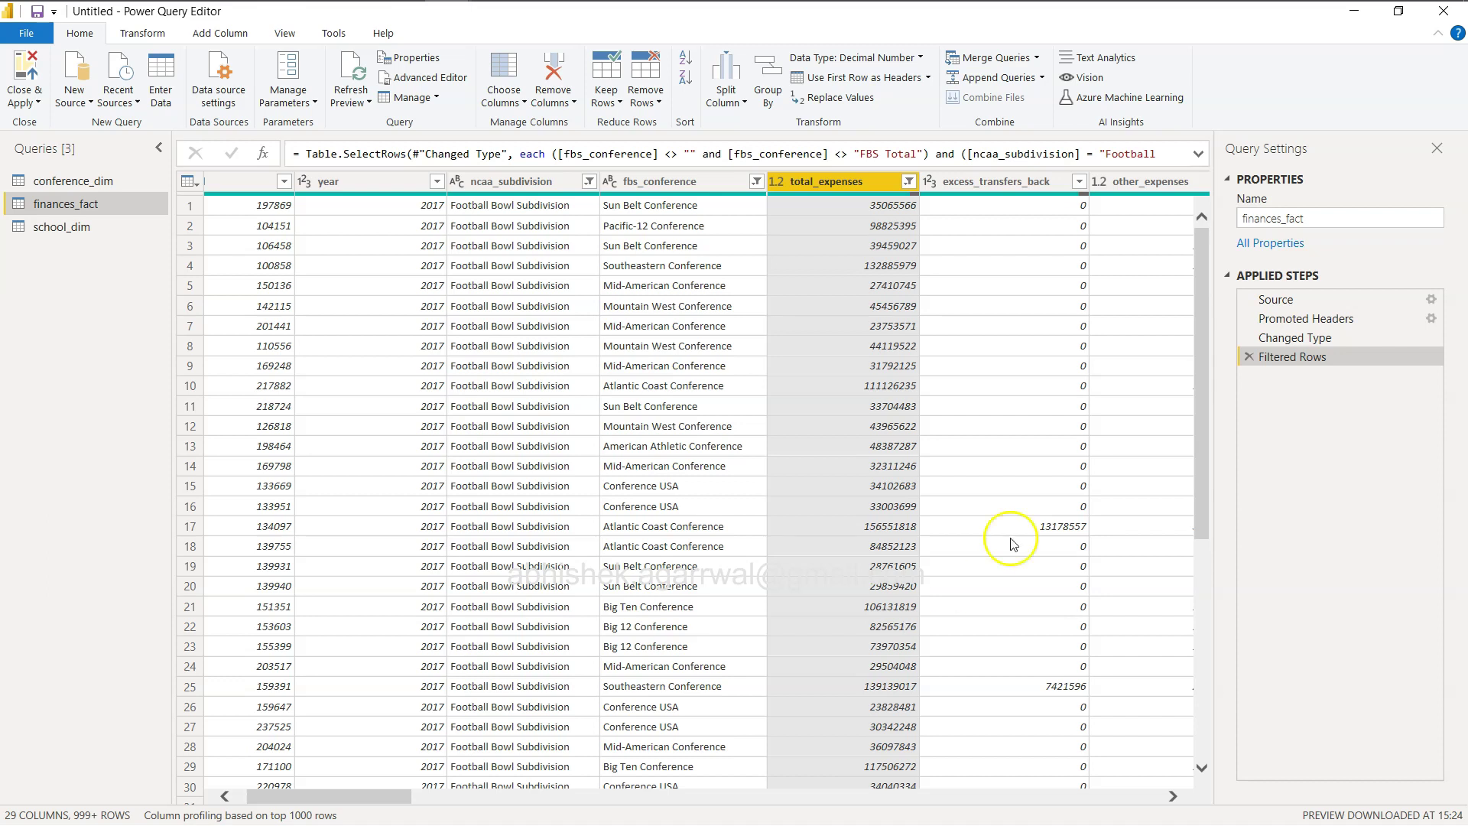
click(879, 266)
scroll(879, 266, right, 10)
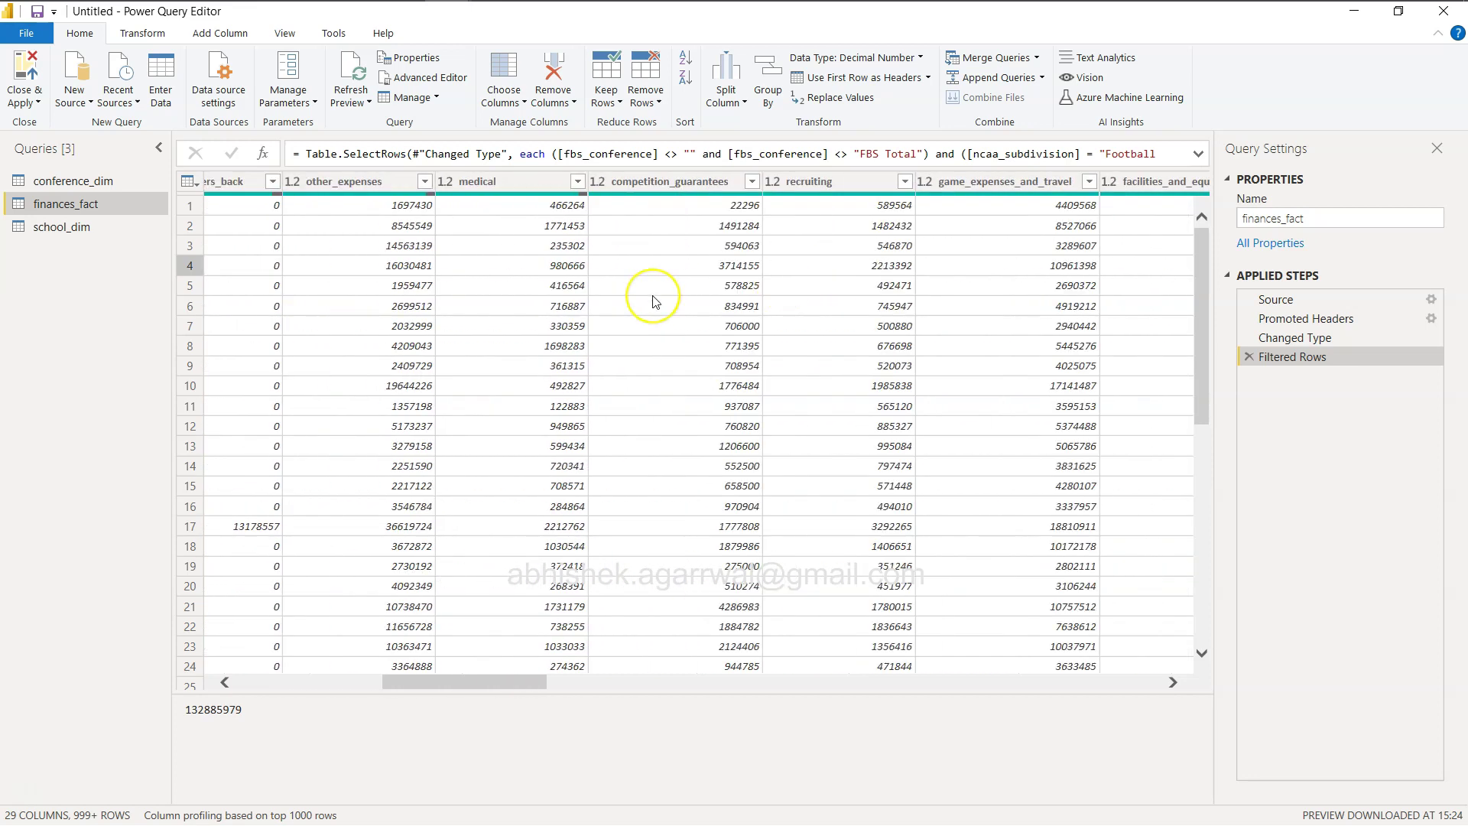
scroll(656, 298, right, 6)
scroll(656, 301, right, 7)
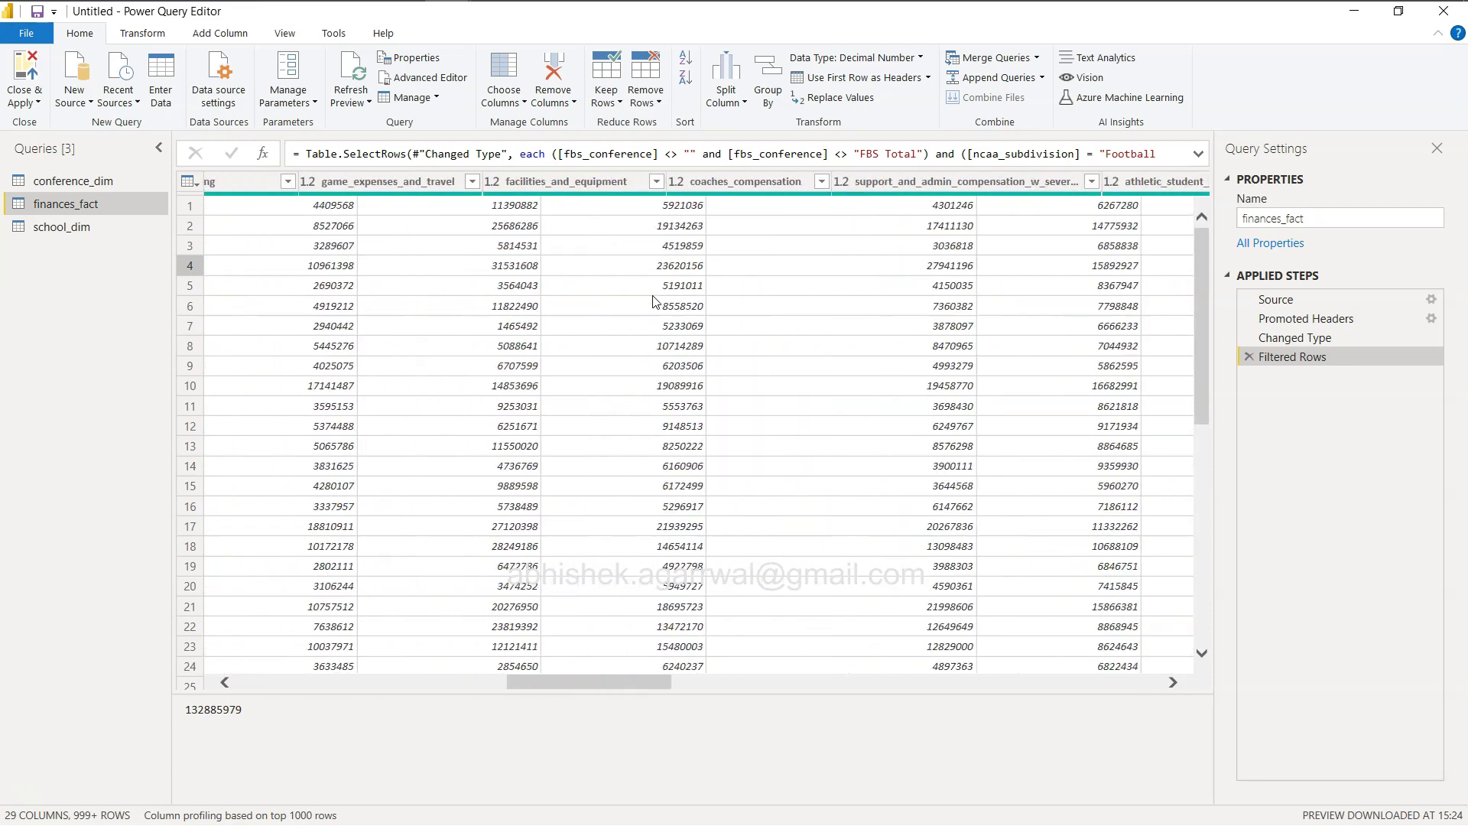
scroll(655, 301, left, 17)
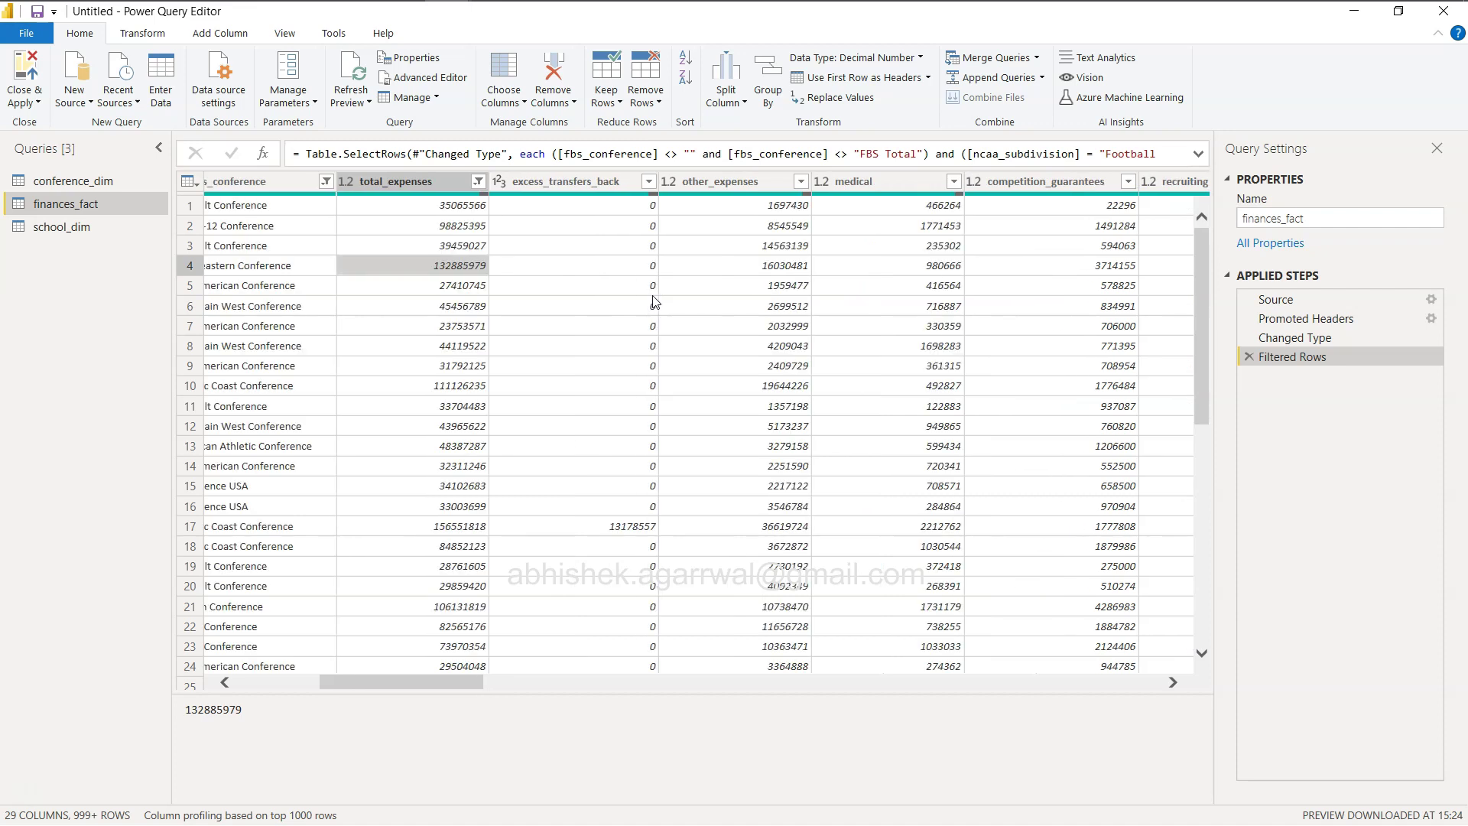
scroll(656, 300, left, 1)
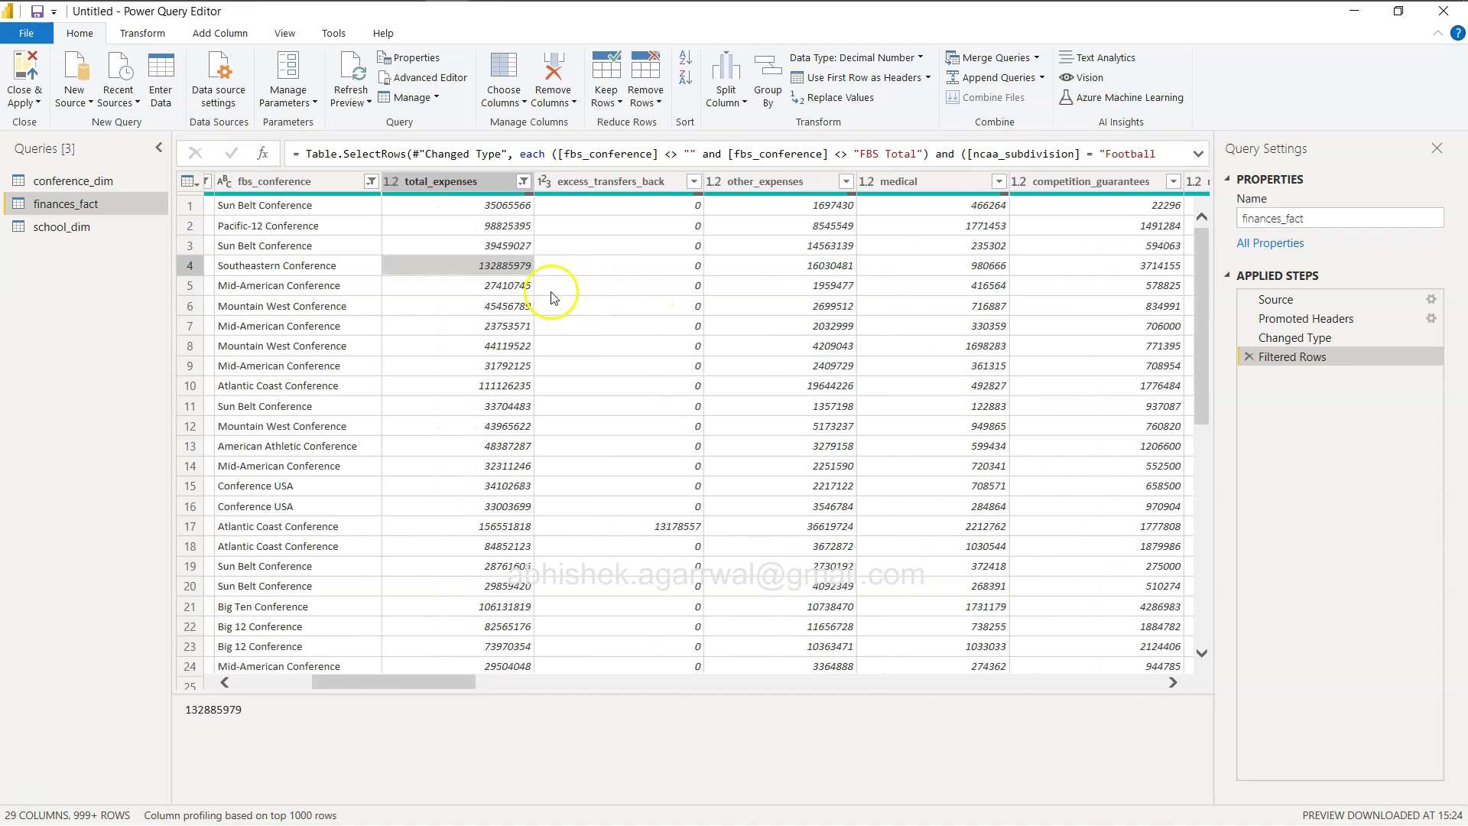
scroll(555, 298, left, 1)
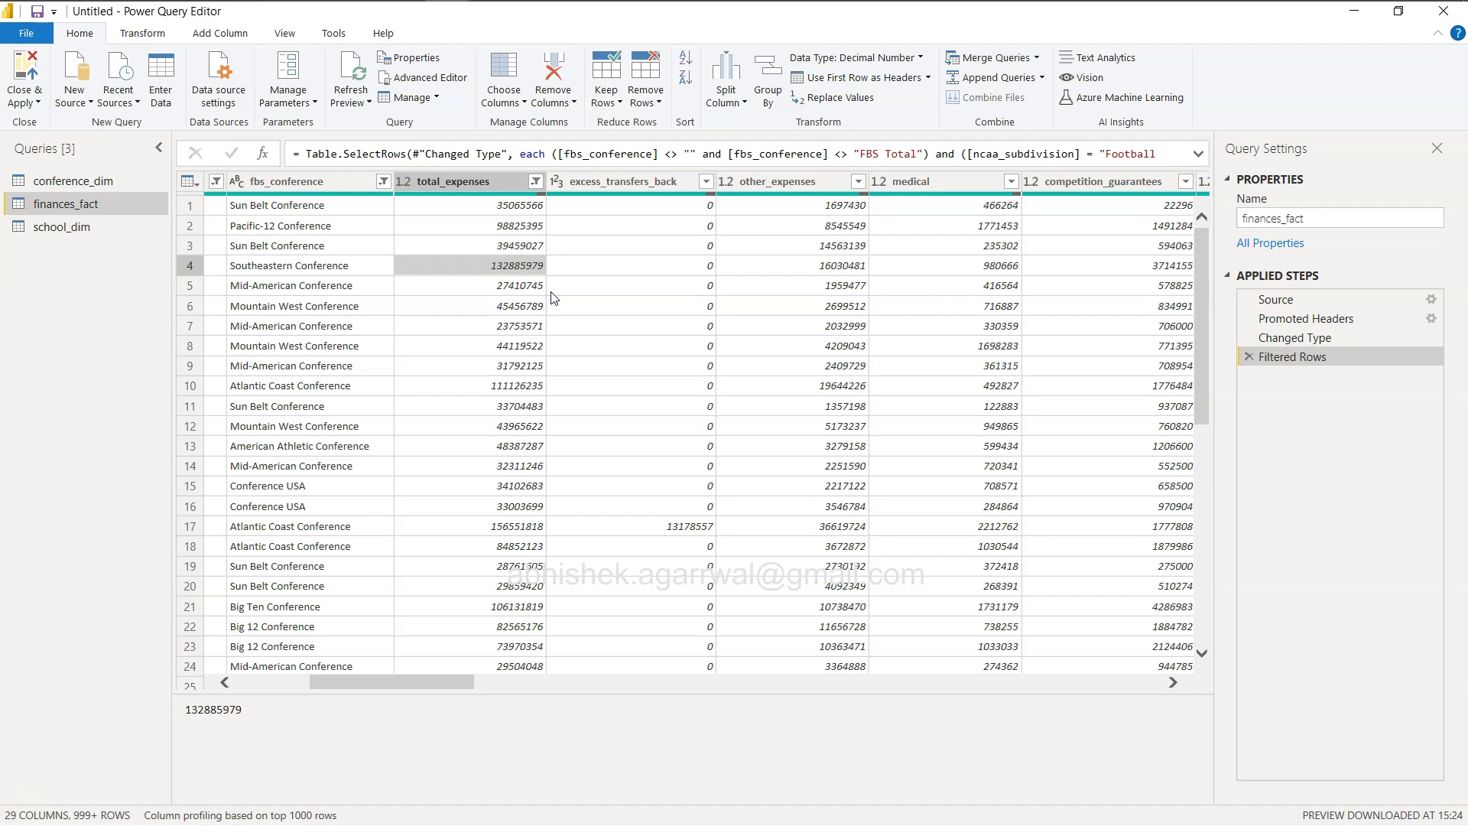
key(Up)
key(Up)
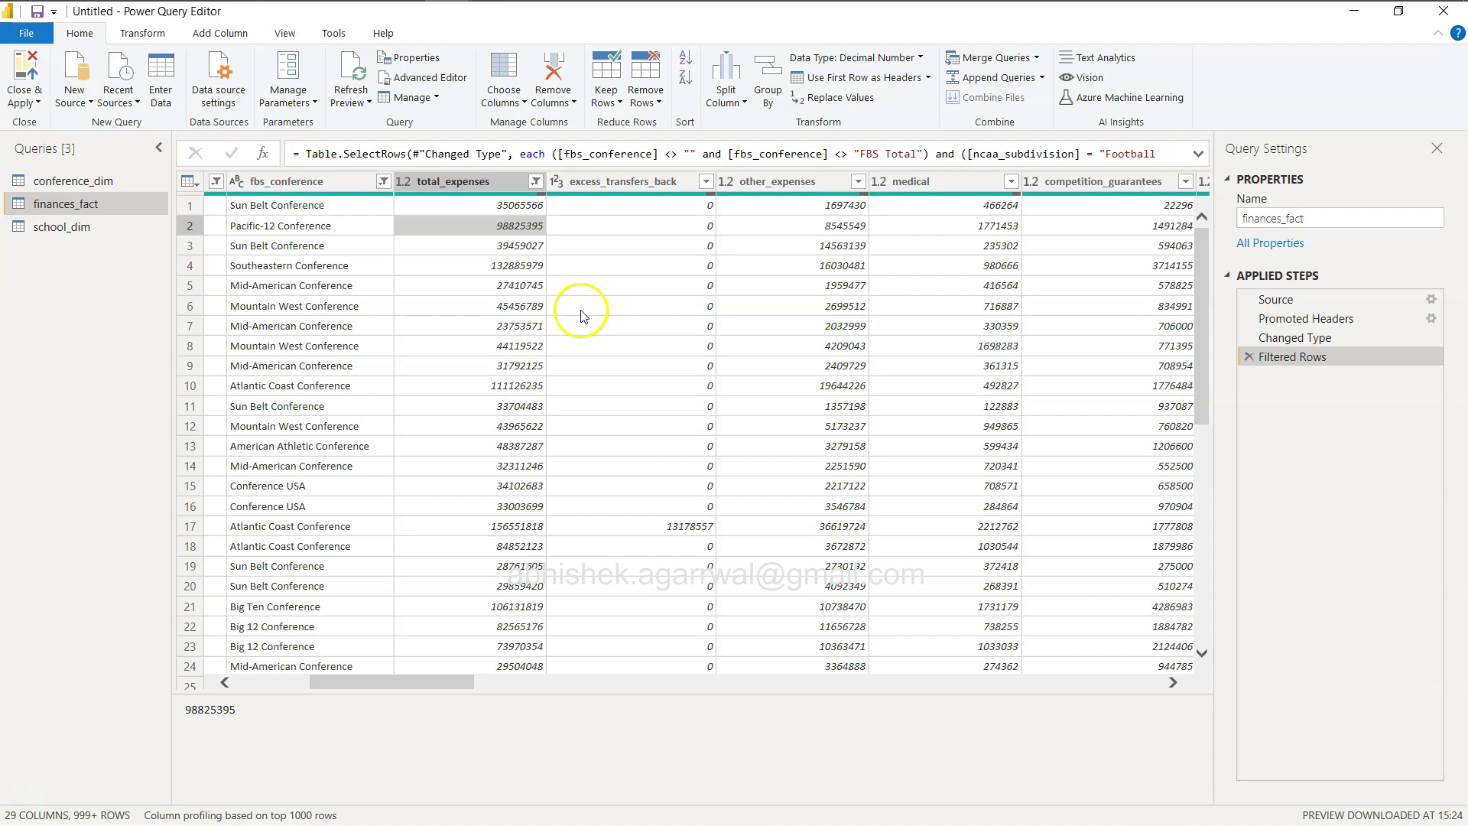
Step: Set the data type of the total_expenses and excess_transfers_back columns to fixed decimal number
click(405, 185)
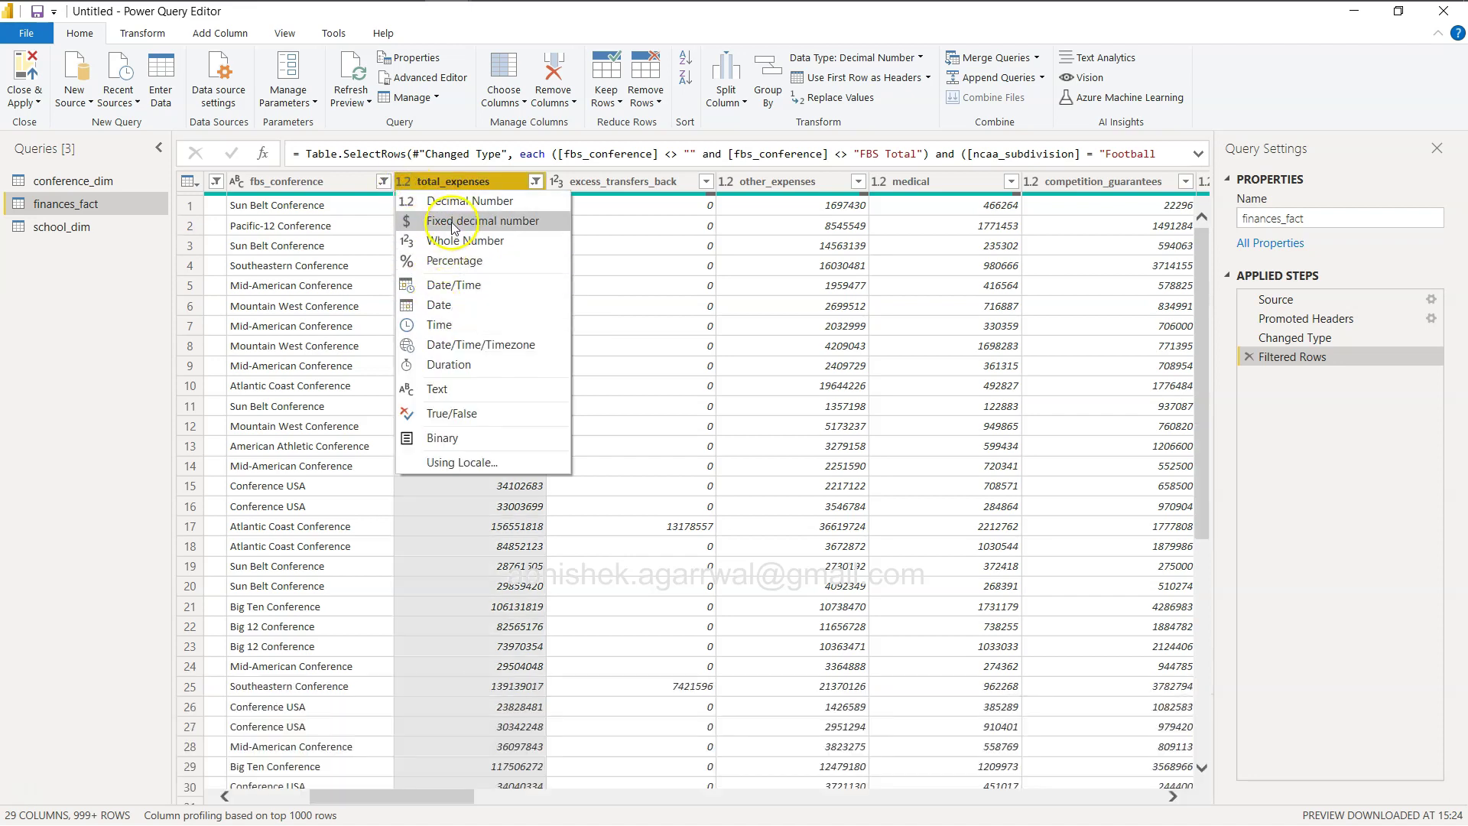
click(419, 224)
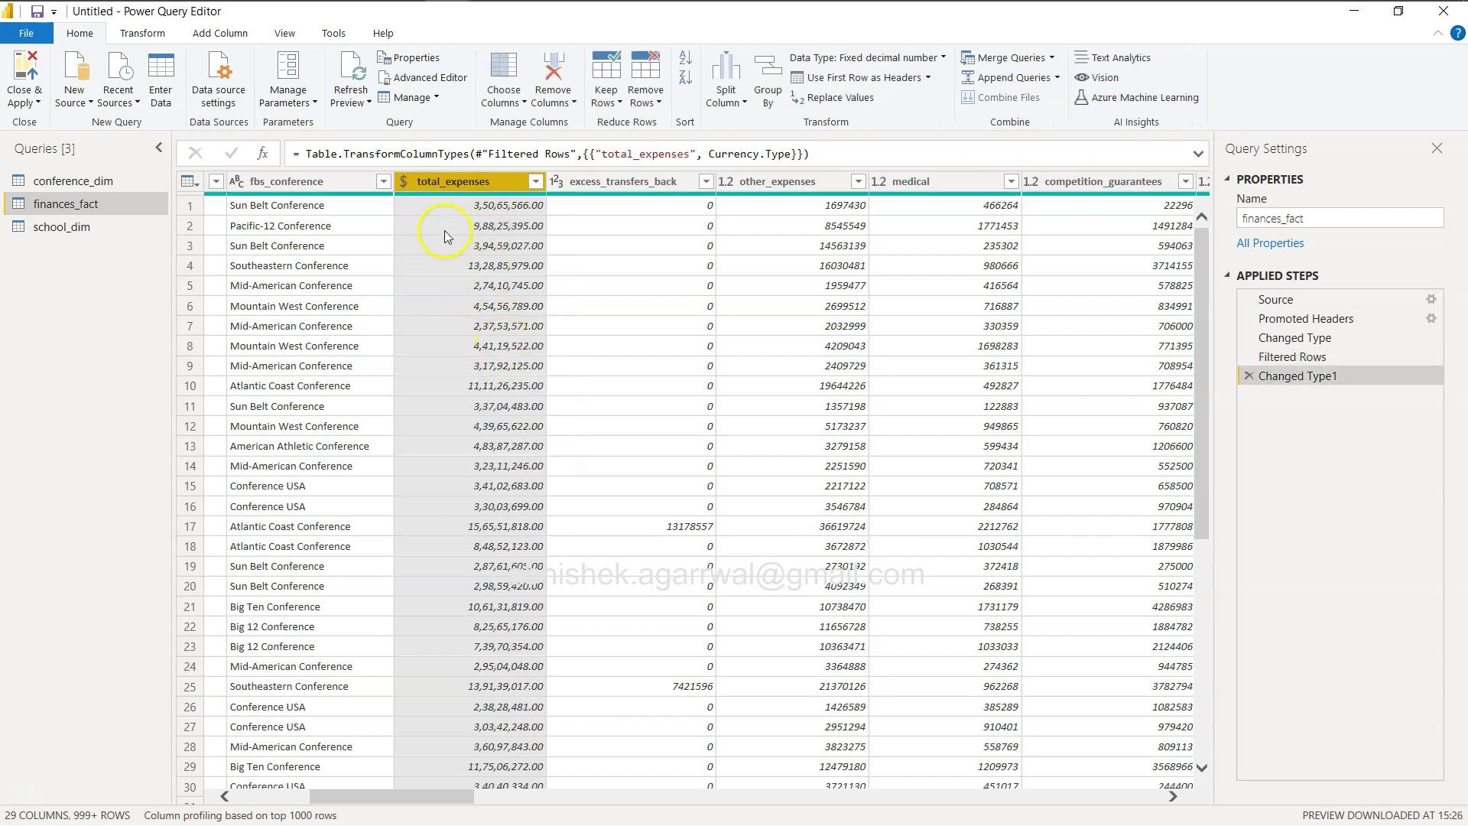
scroll(518, 373, down, 5)
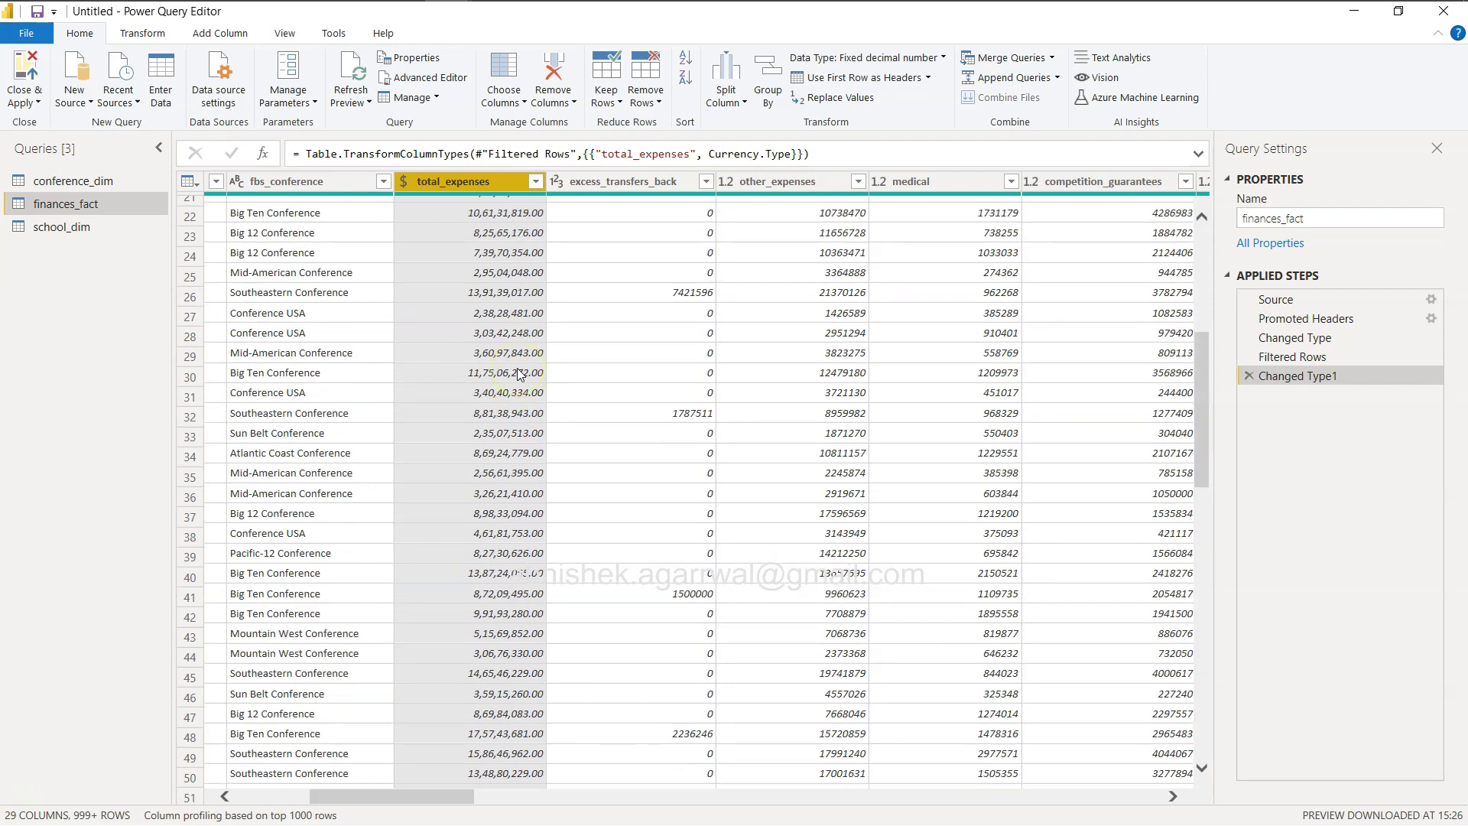
scroll(505, 336, up, 5)
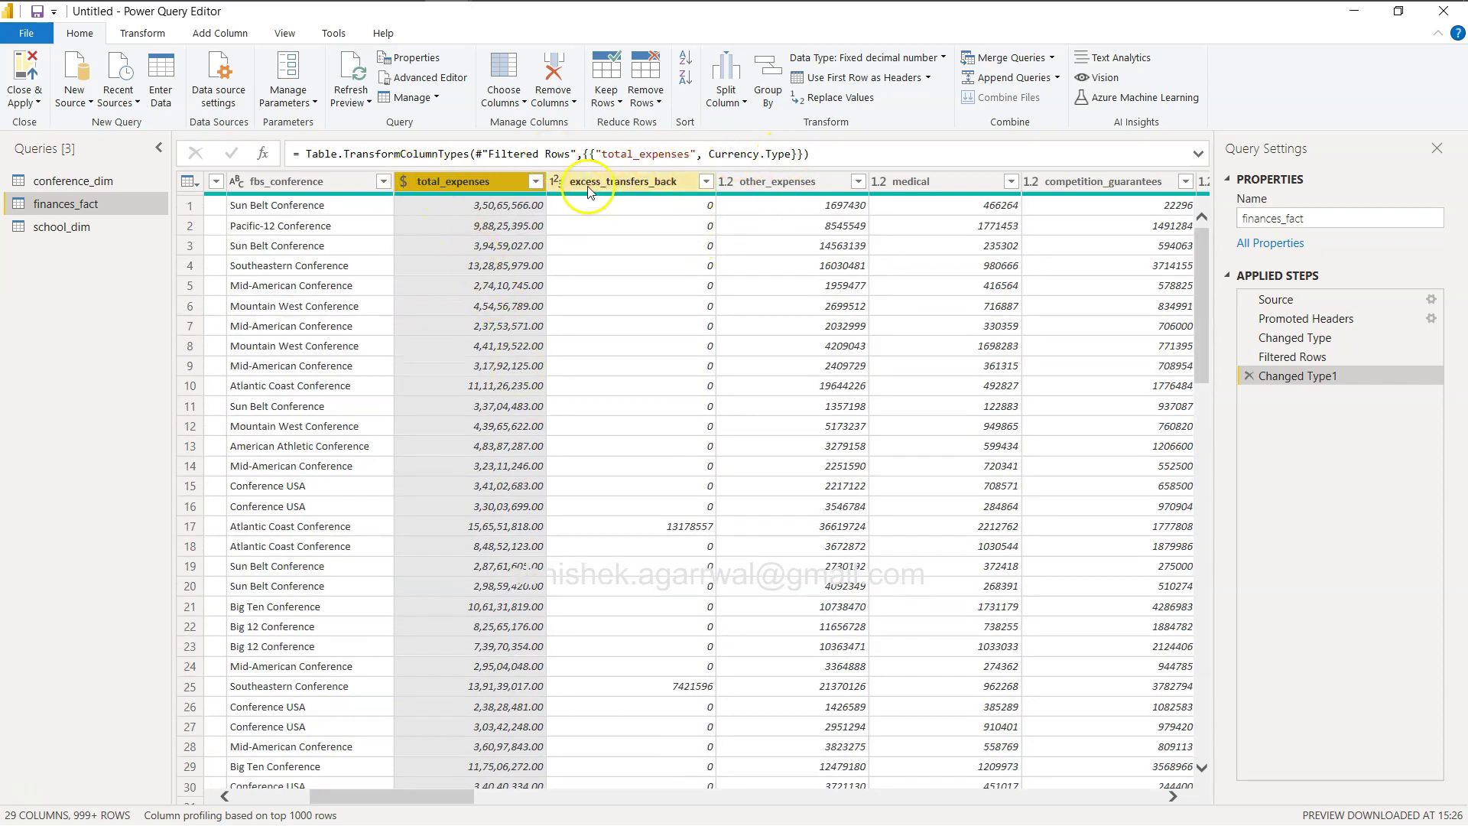
click(558, 181)
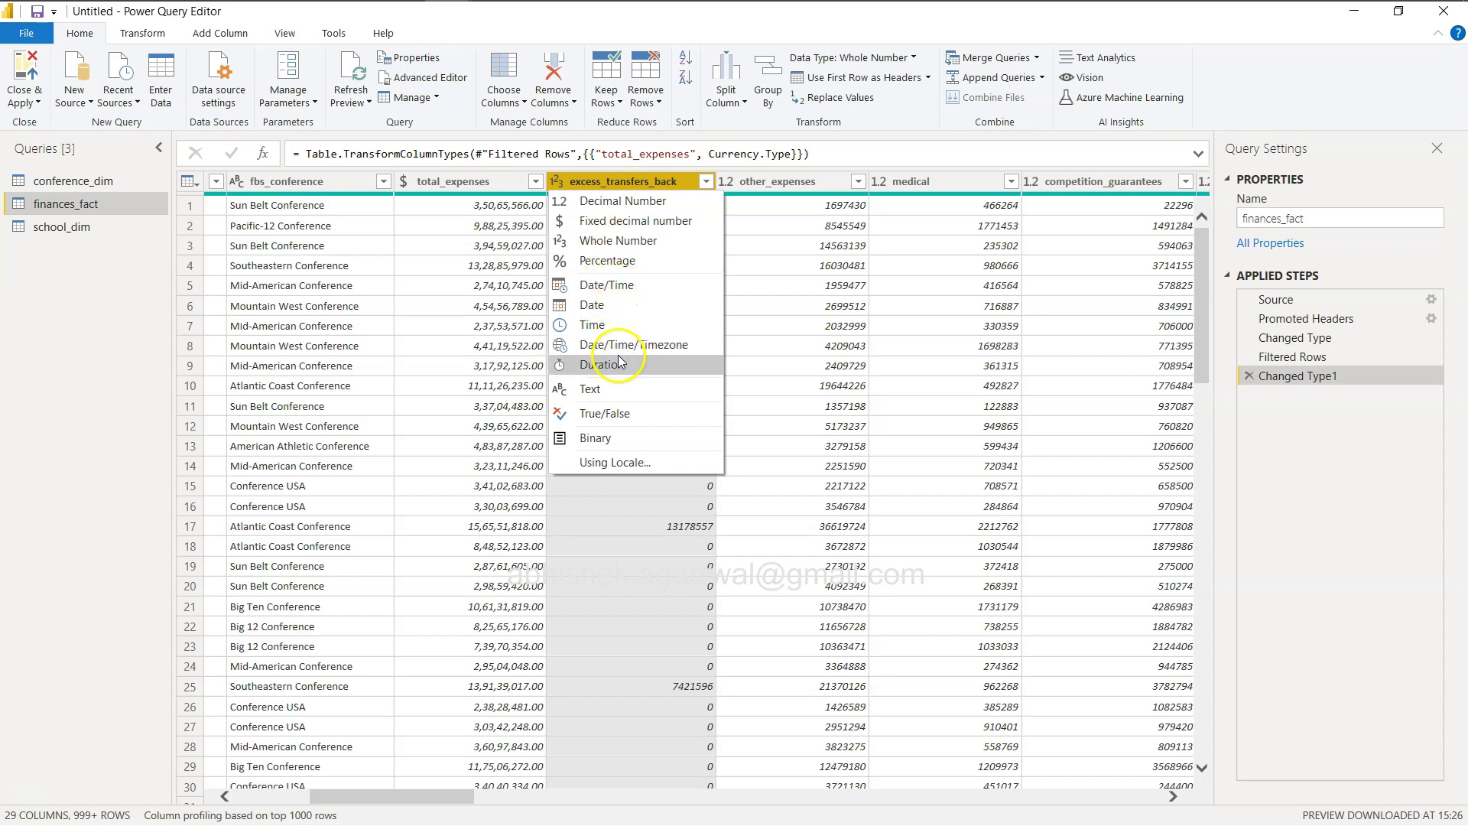
click(672, 220)
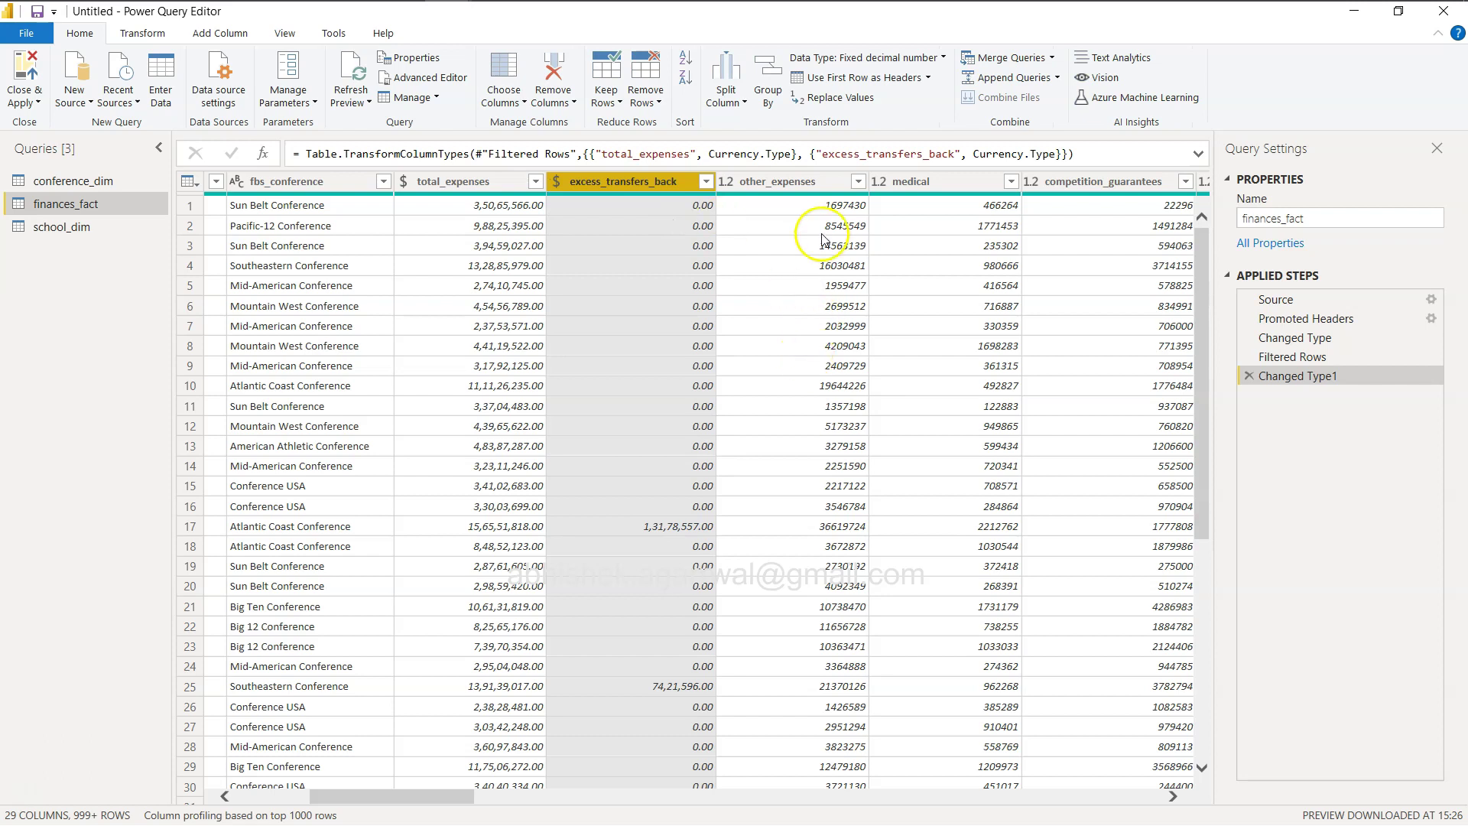
Step: Check the data type options for other_expenses and look through the remaining finances_fact columns
click(725, 182)
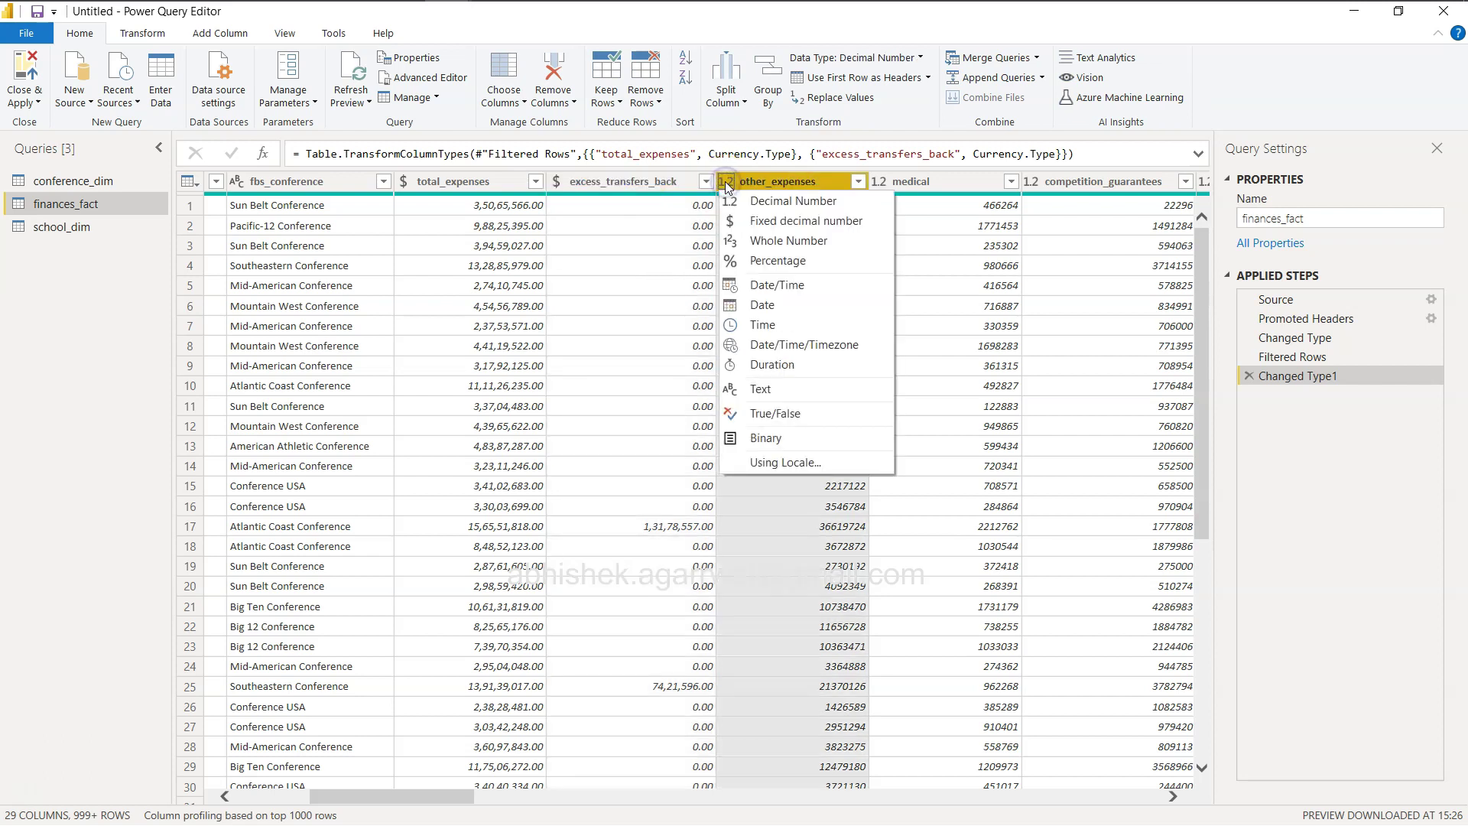
click(1023, 511)
scroll(1025, 518, right, 10)
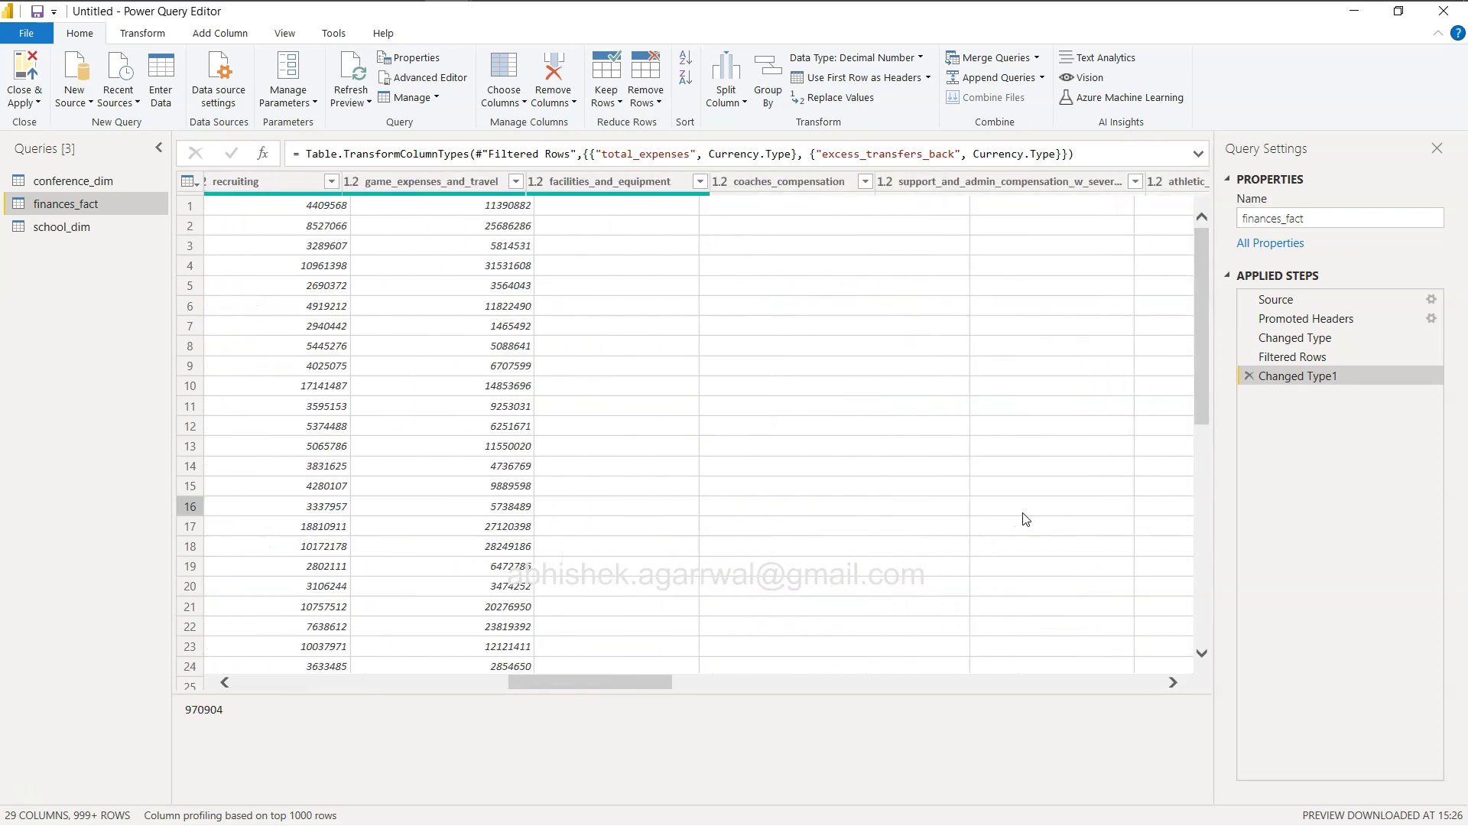
scroll(1026, 518, left, 15)
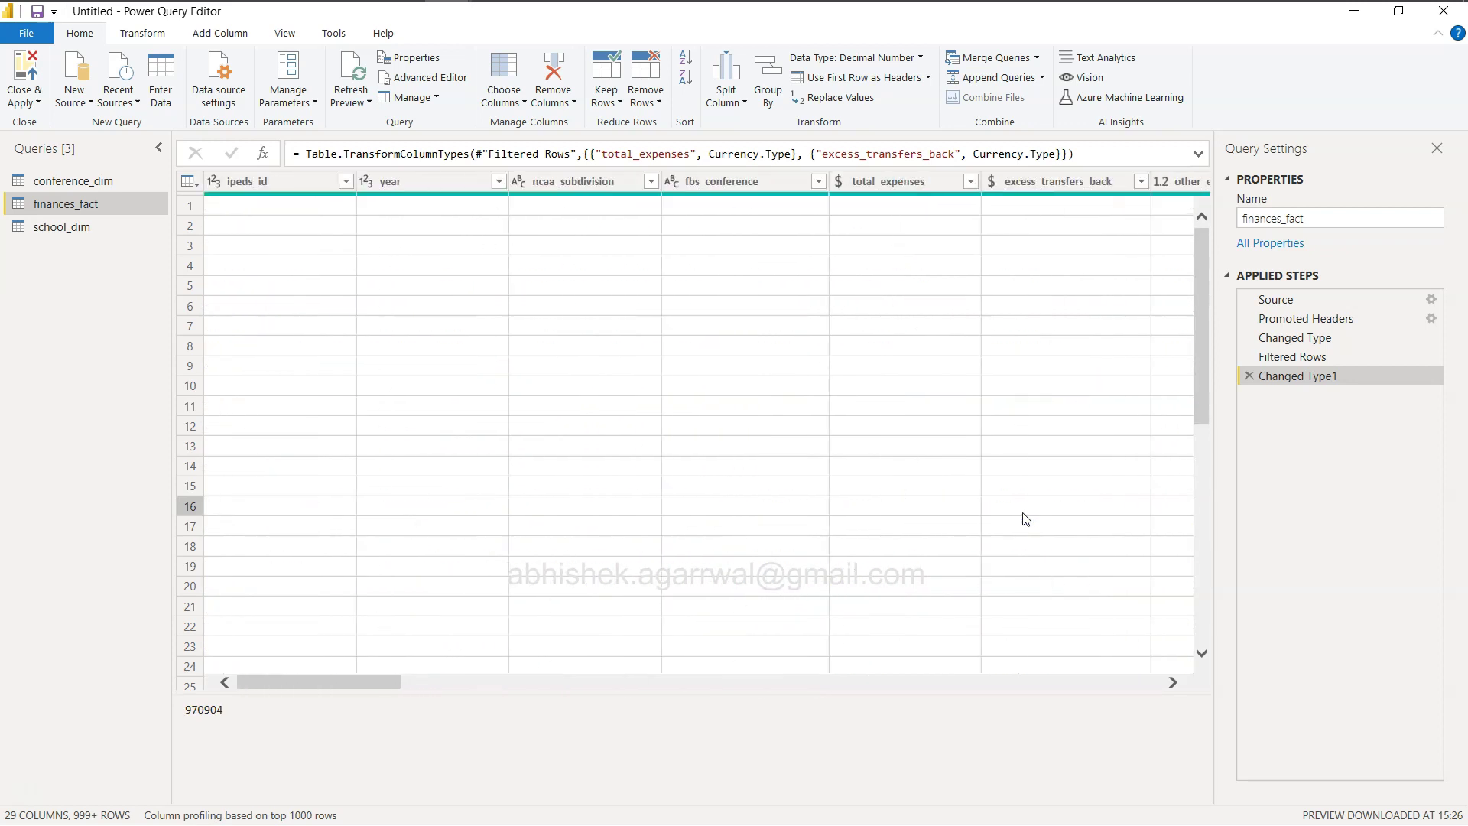